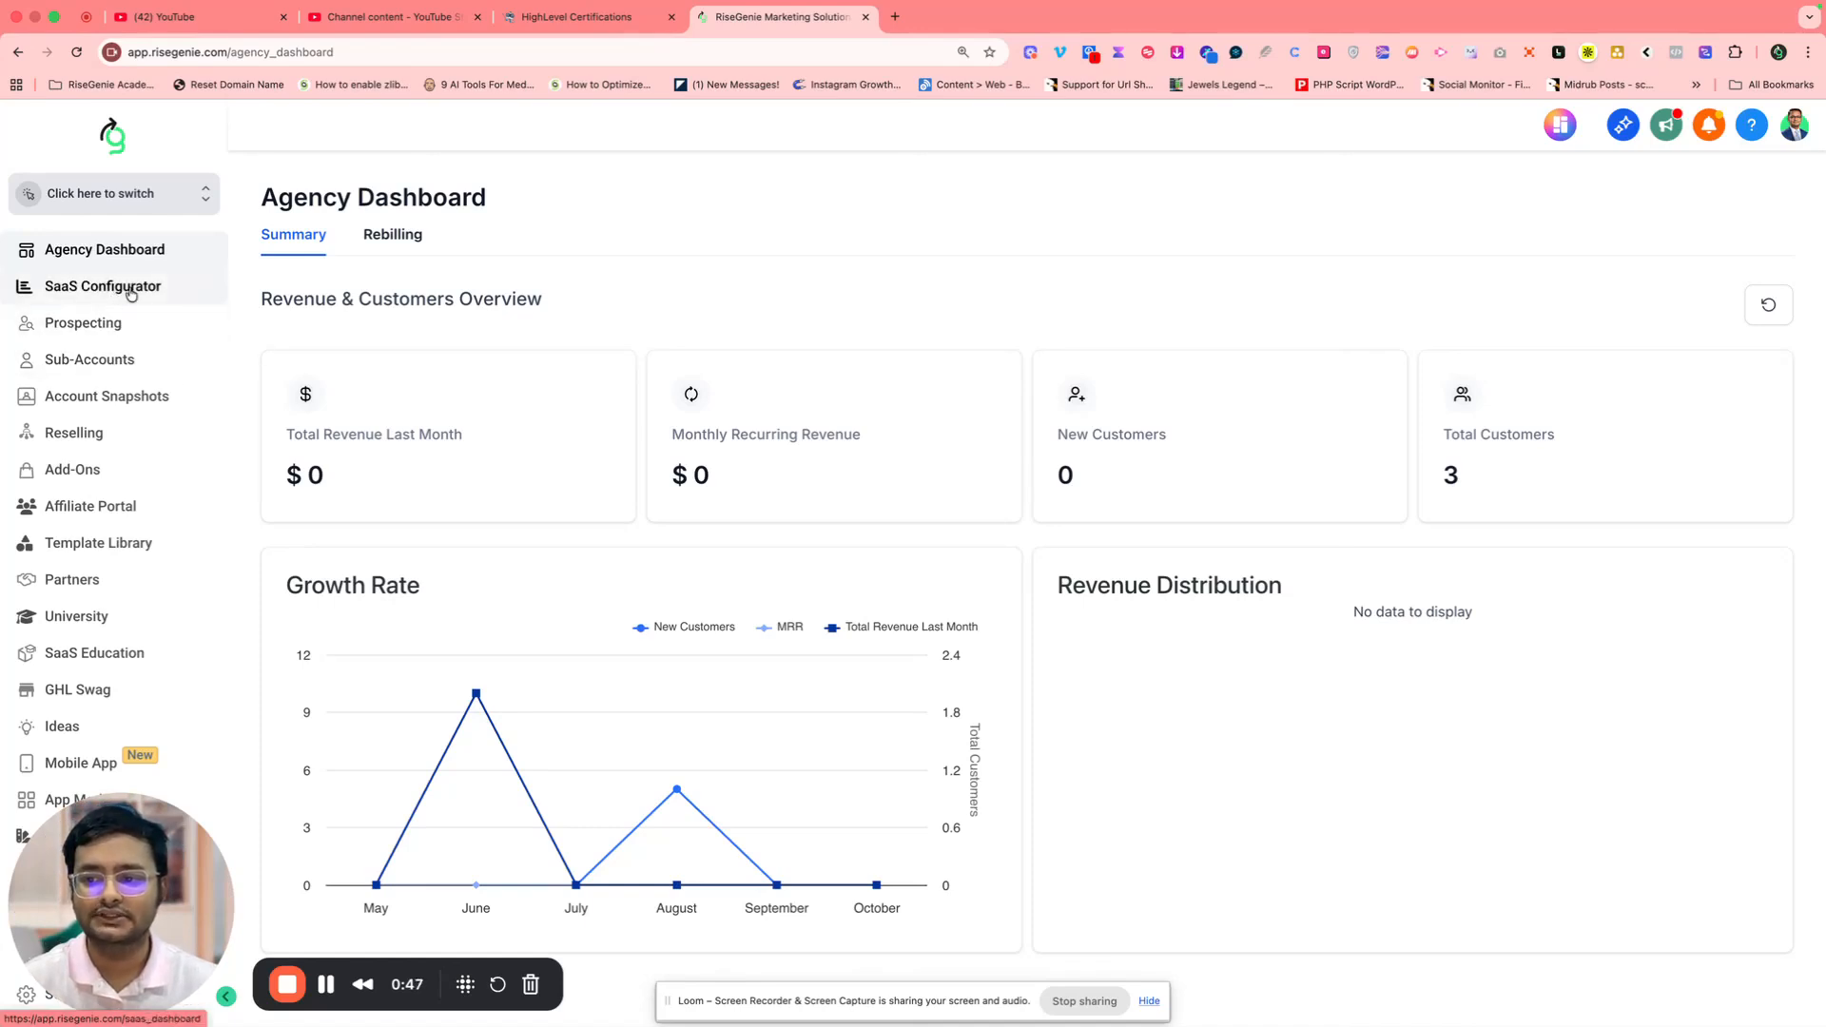
Open the SaaS Configurator to its plans and pricing
{"action": "left_click", "coordinate": [131, 290]}
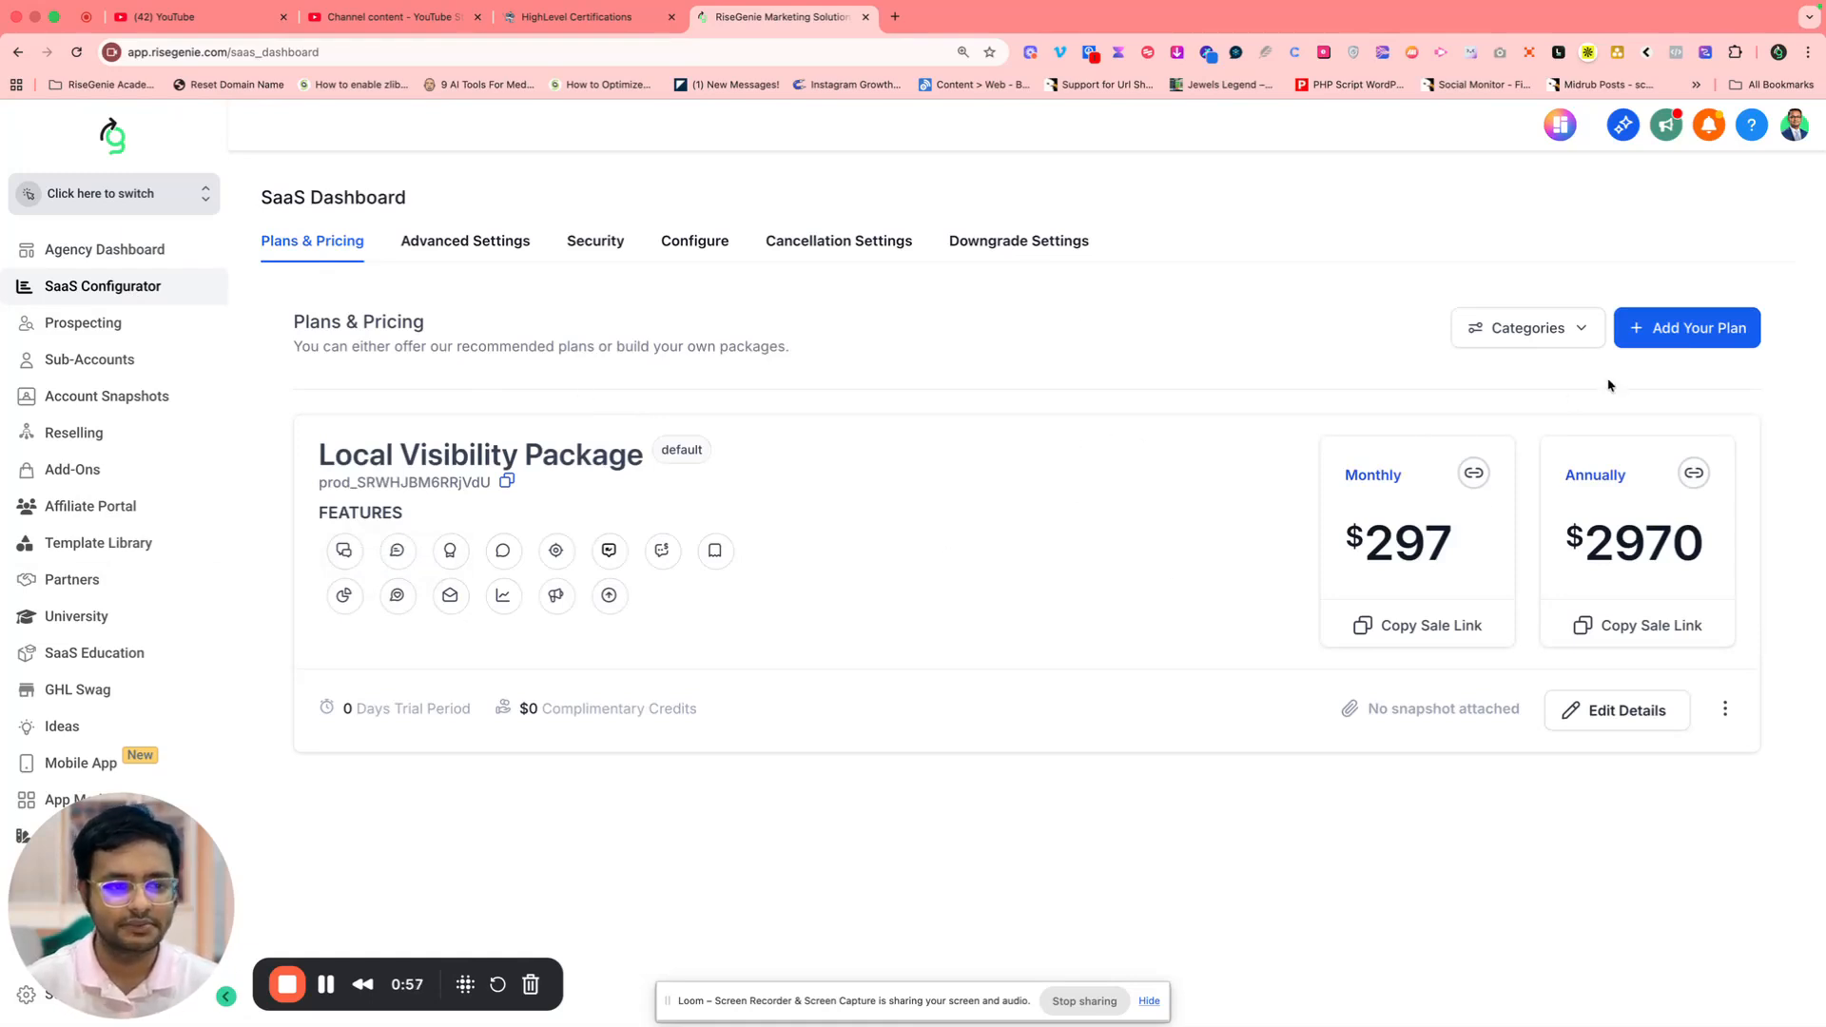
Filter the plans by the INR, default and Funnel Genie Automation Platform categories, and clear the filter again
{"action": "left_click", "coordinate": [1501, 330]}
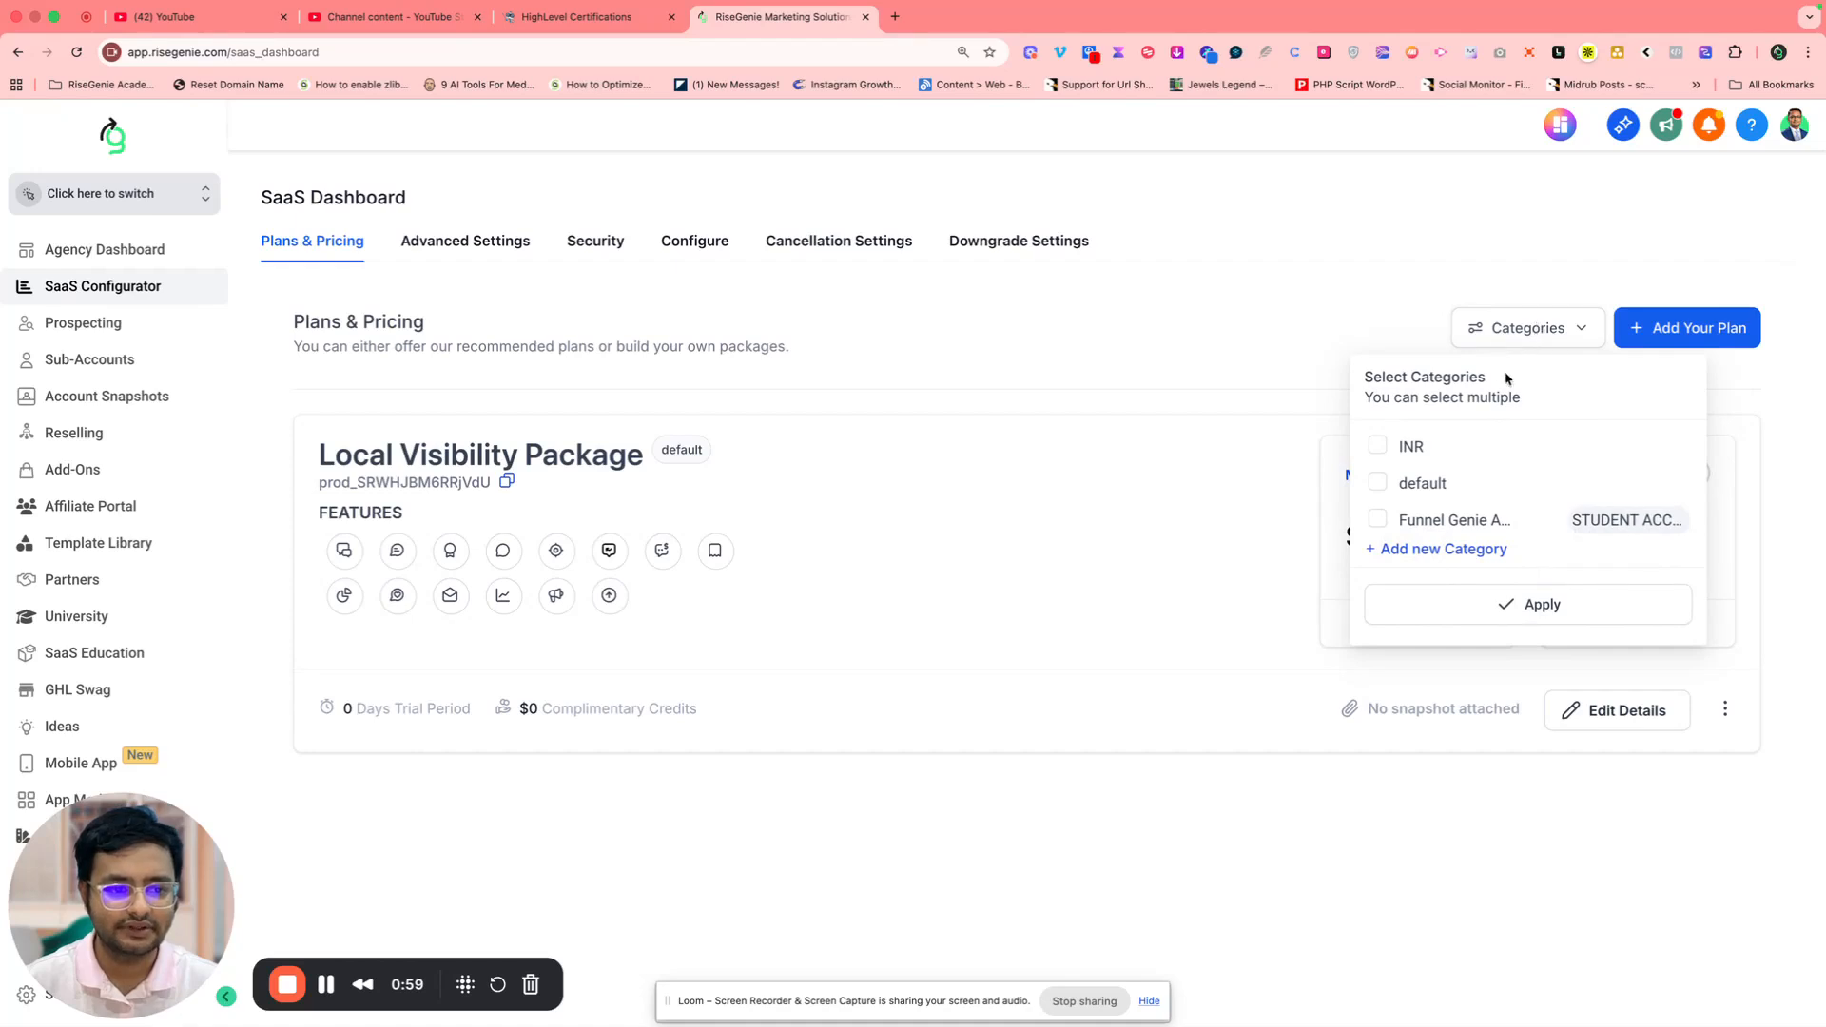
{"action": "left_click", "coordinate": [1376, 447]}
{"action": "left_click", "coordinate": [1378, 483]}
{"action": "left_click", "coordinate": [1377, 519]}
{"action": "left_click", "coordinate": [1474, 605]}
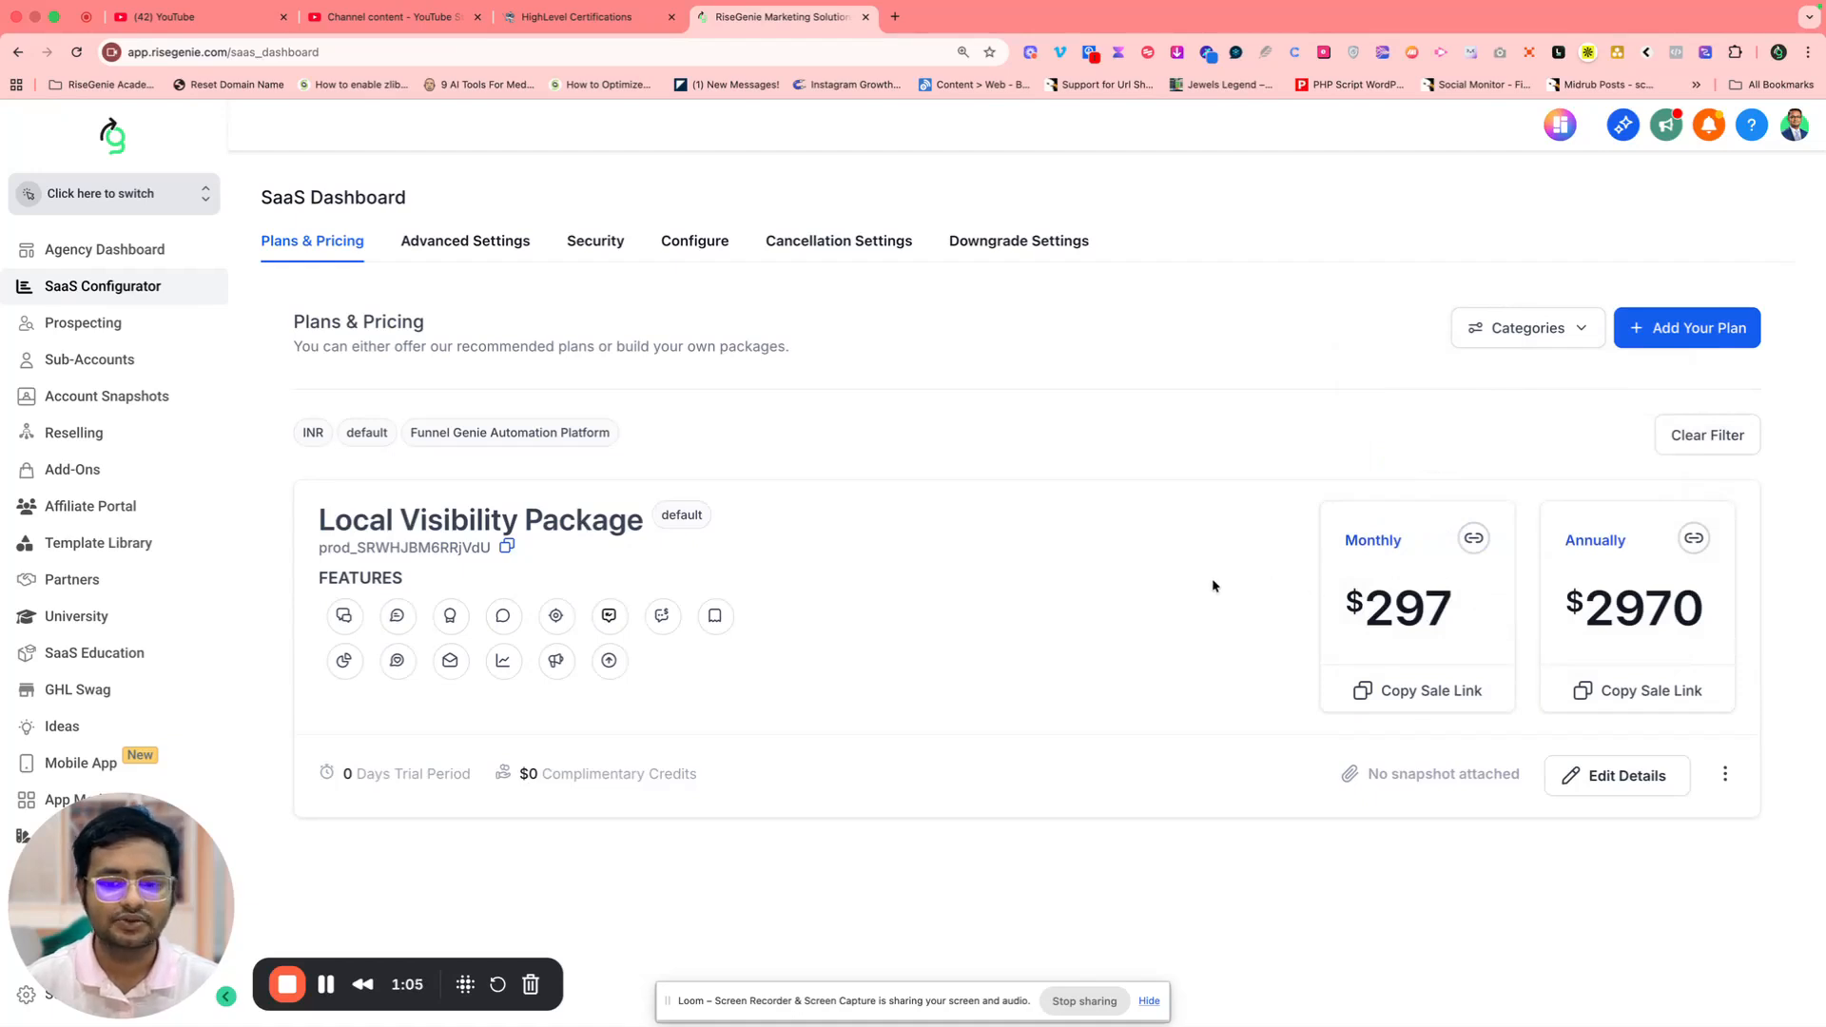
{"action": "left_click", "coordinate": [1676, 443]}
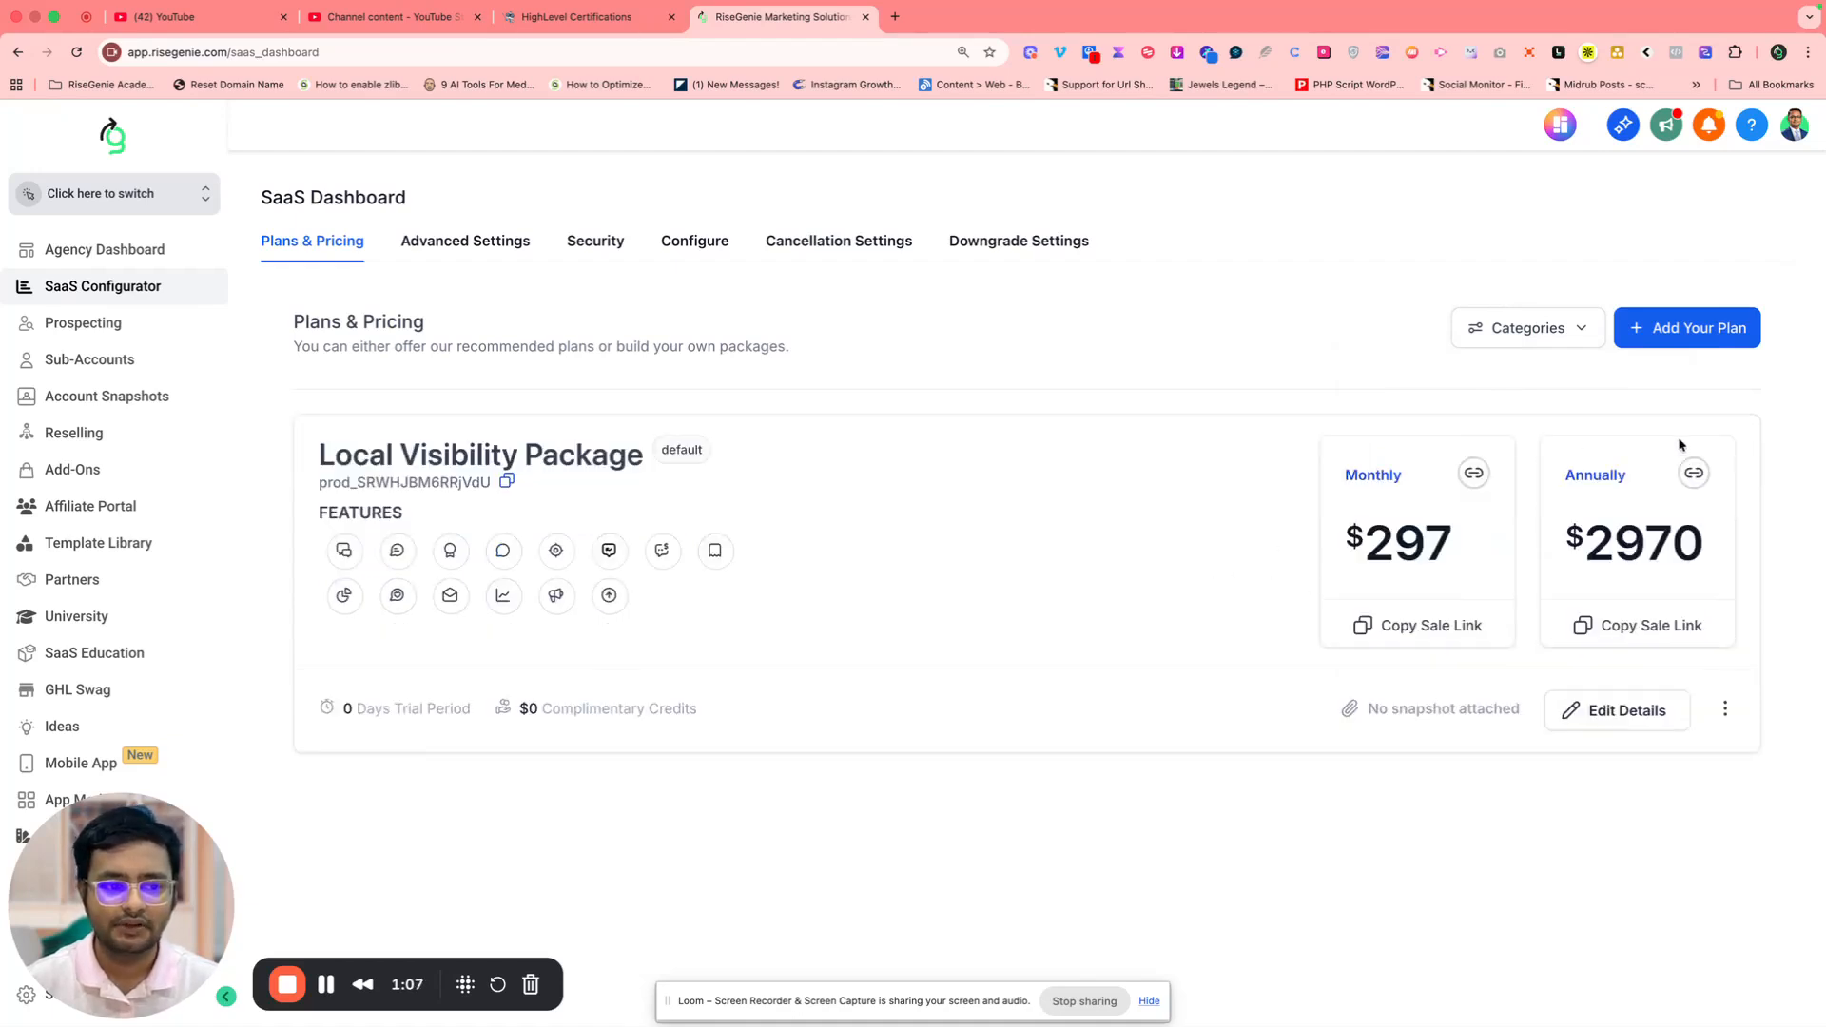
Create a new plan category named "US only" with USD as its currency and save it
{"action": "left_click", "coordinate": [1549, 333]}
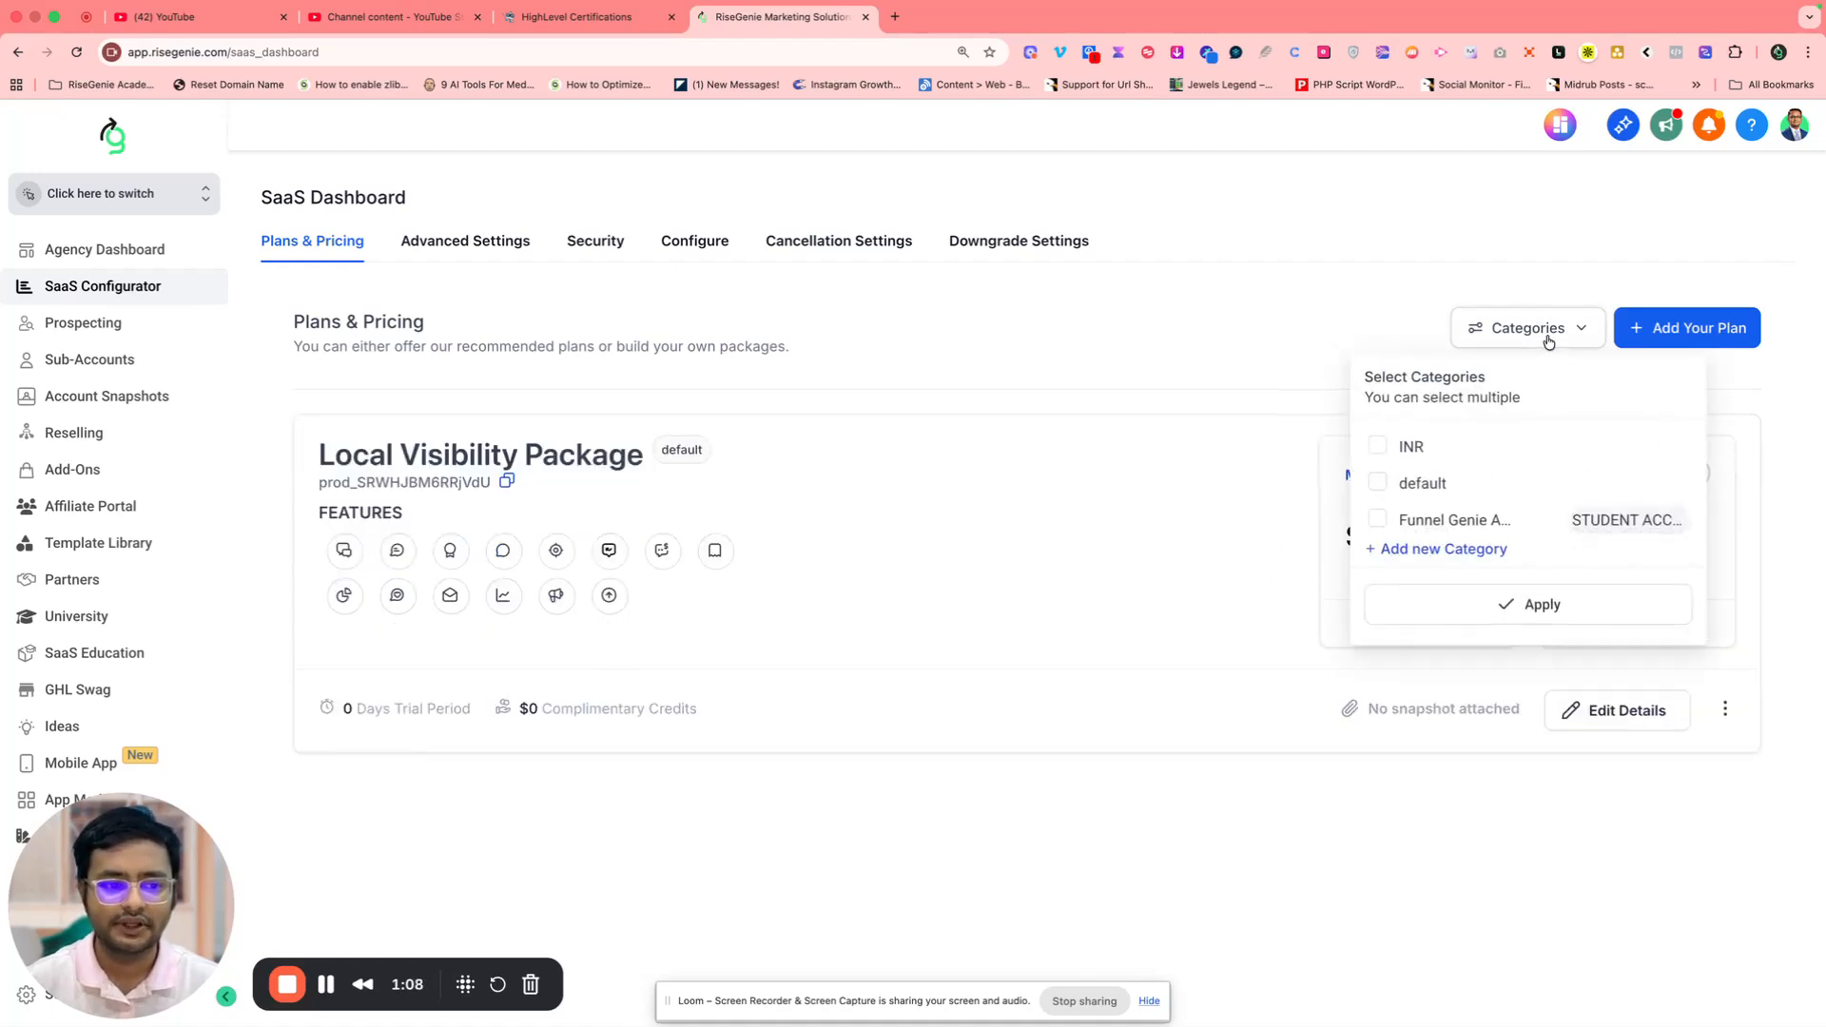
{"action": "left_click", "coordinate": [1406, 552]}
{"action": "left_click", "coordinate": [762, 535]}
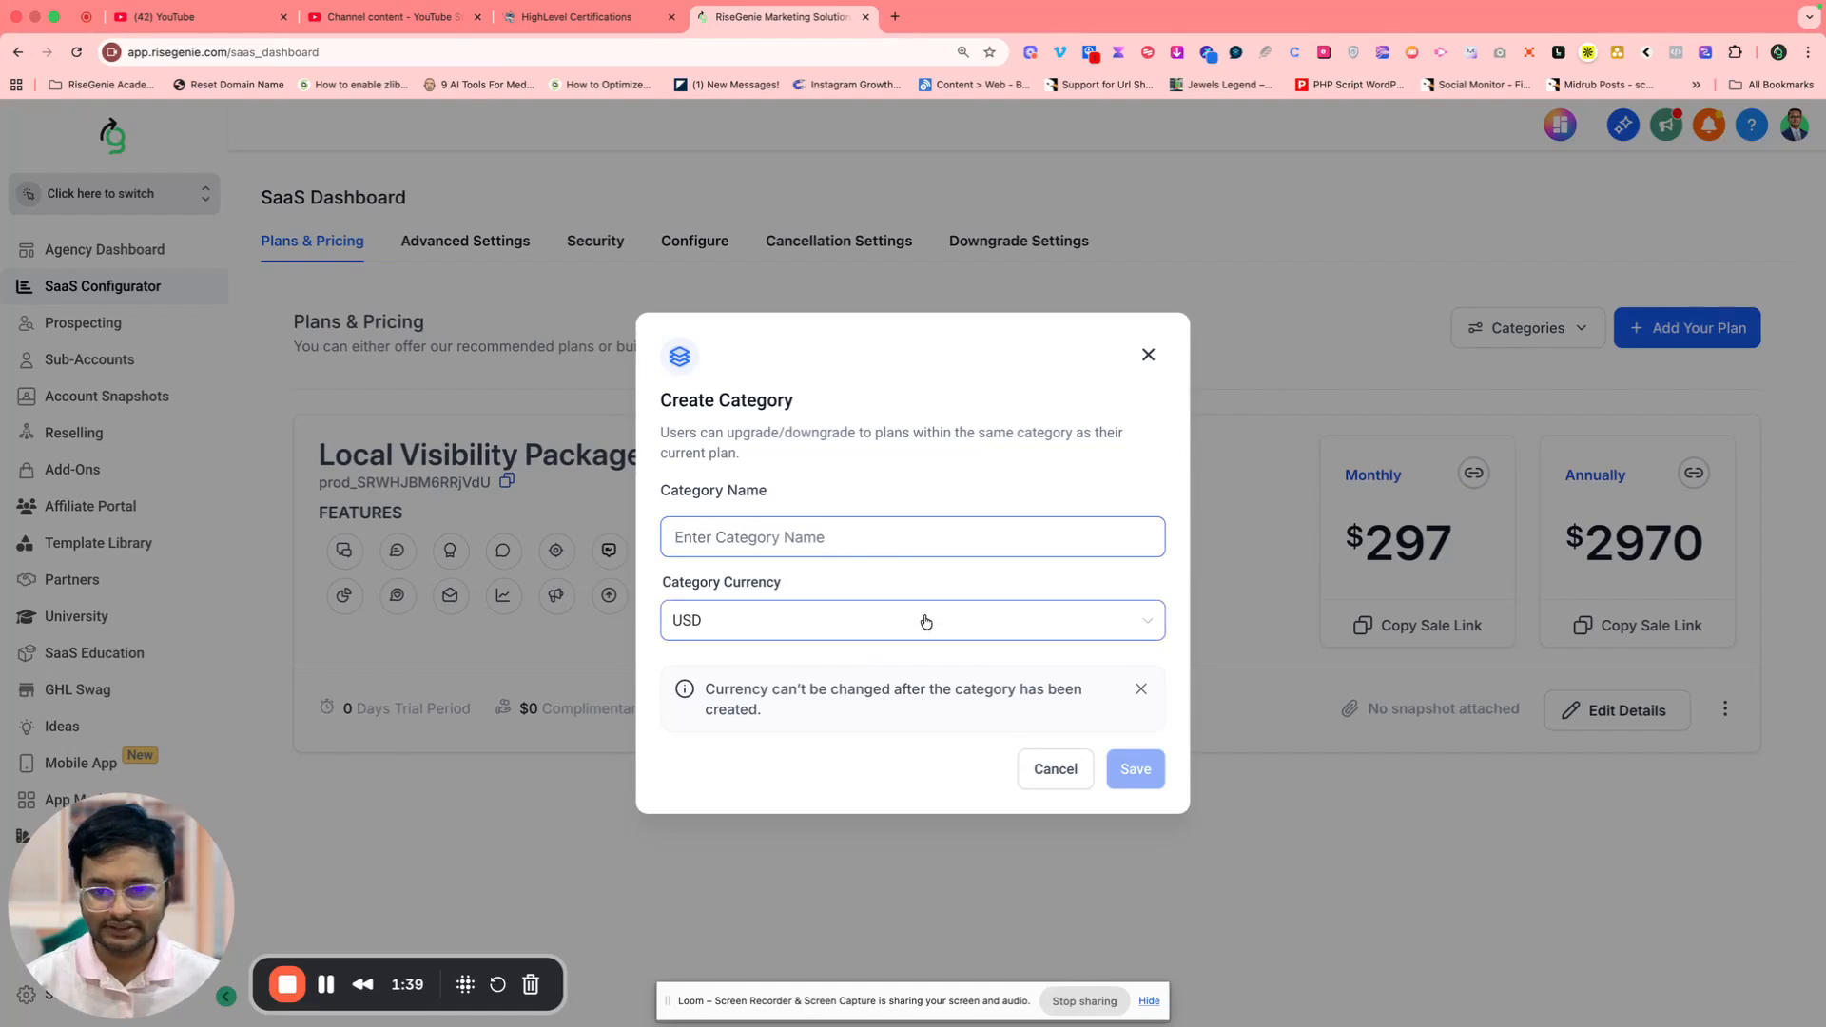
{"action": "type", "text": "US only"}
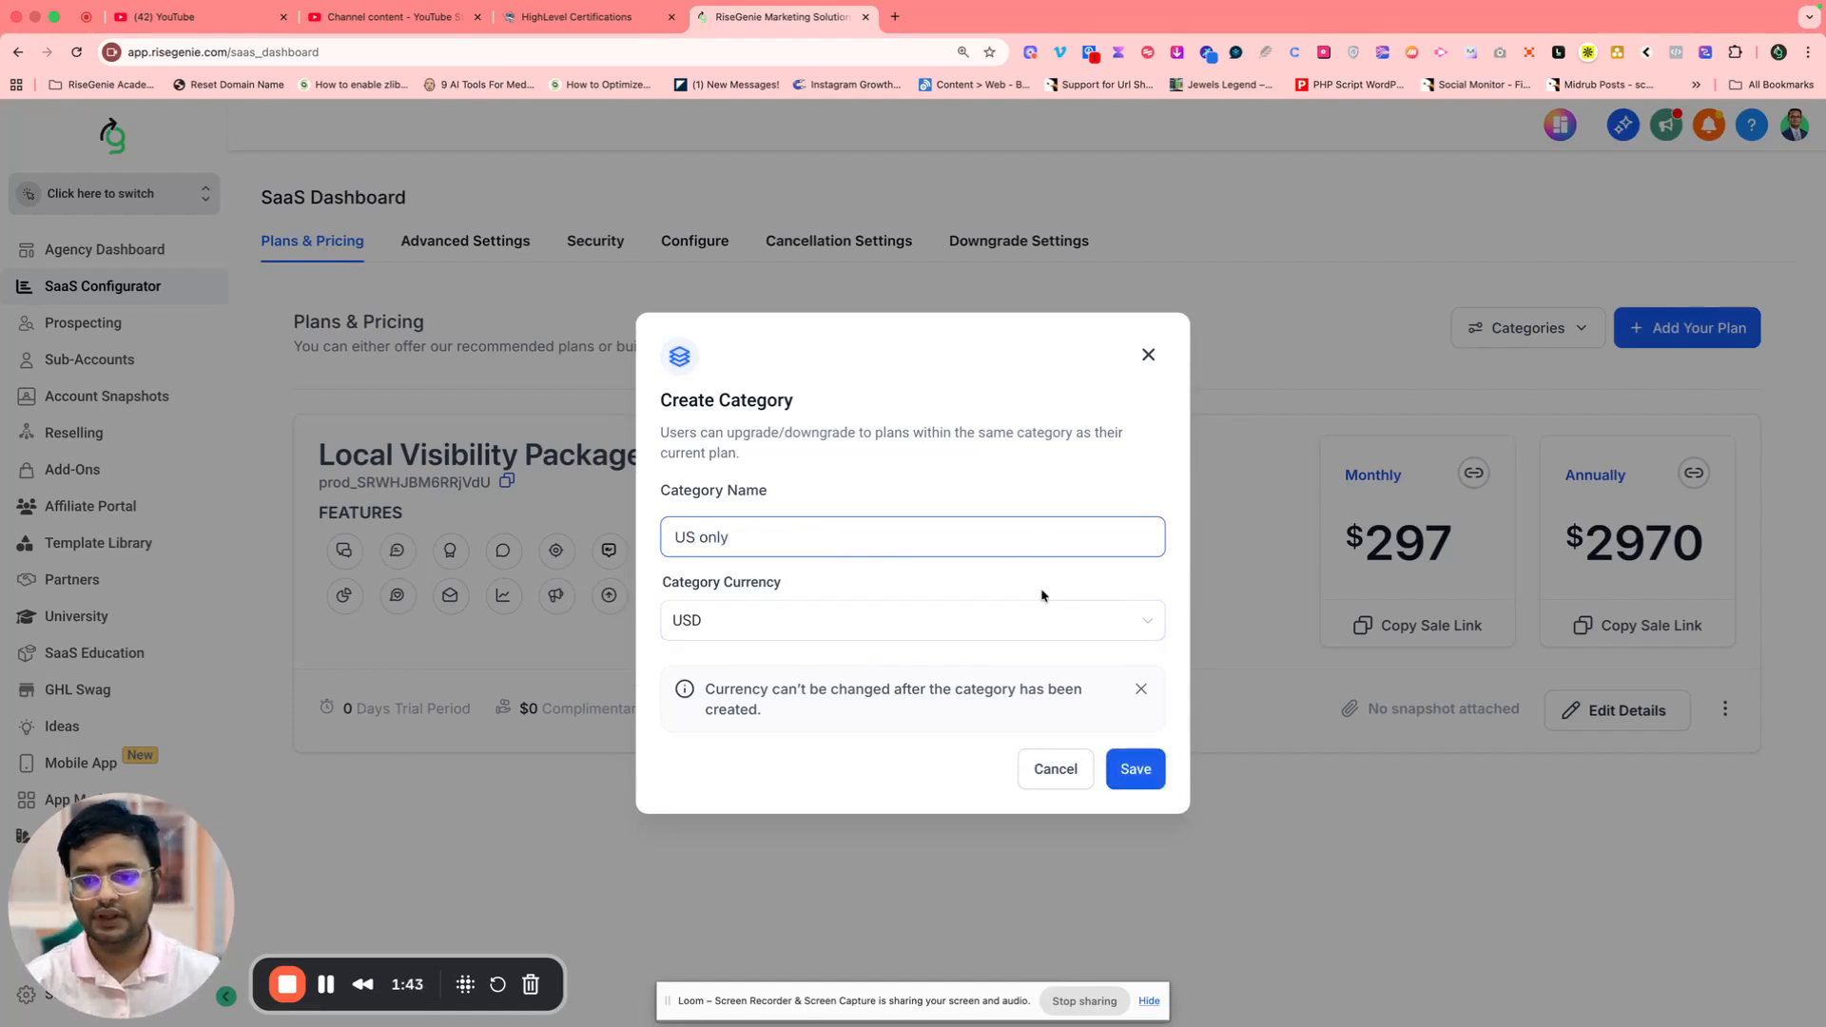
{"action": "left_click", "coordinate": [1144, 778]}
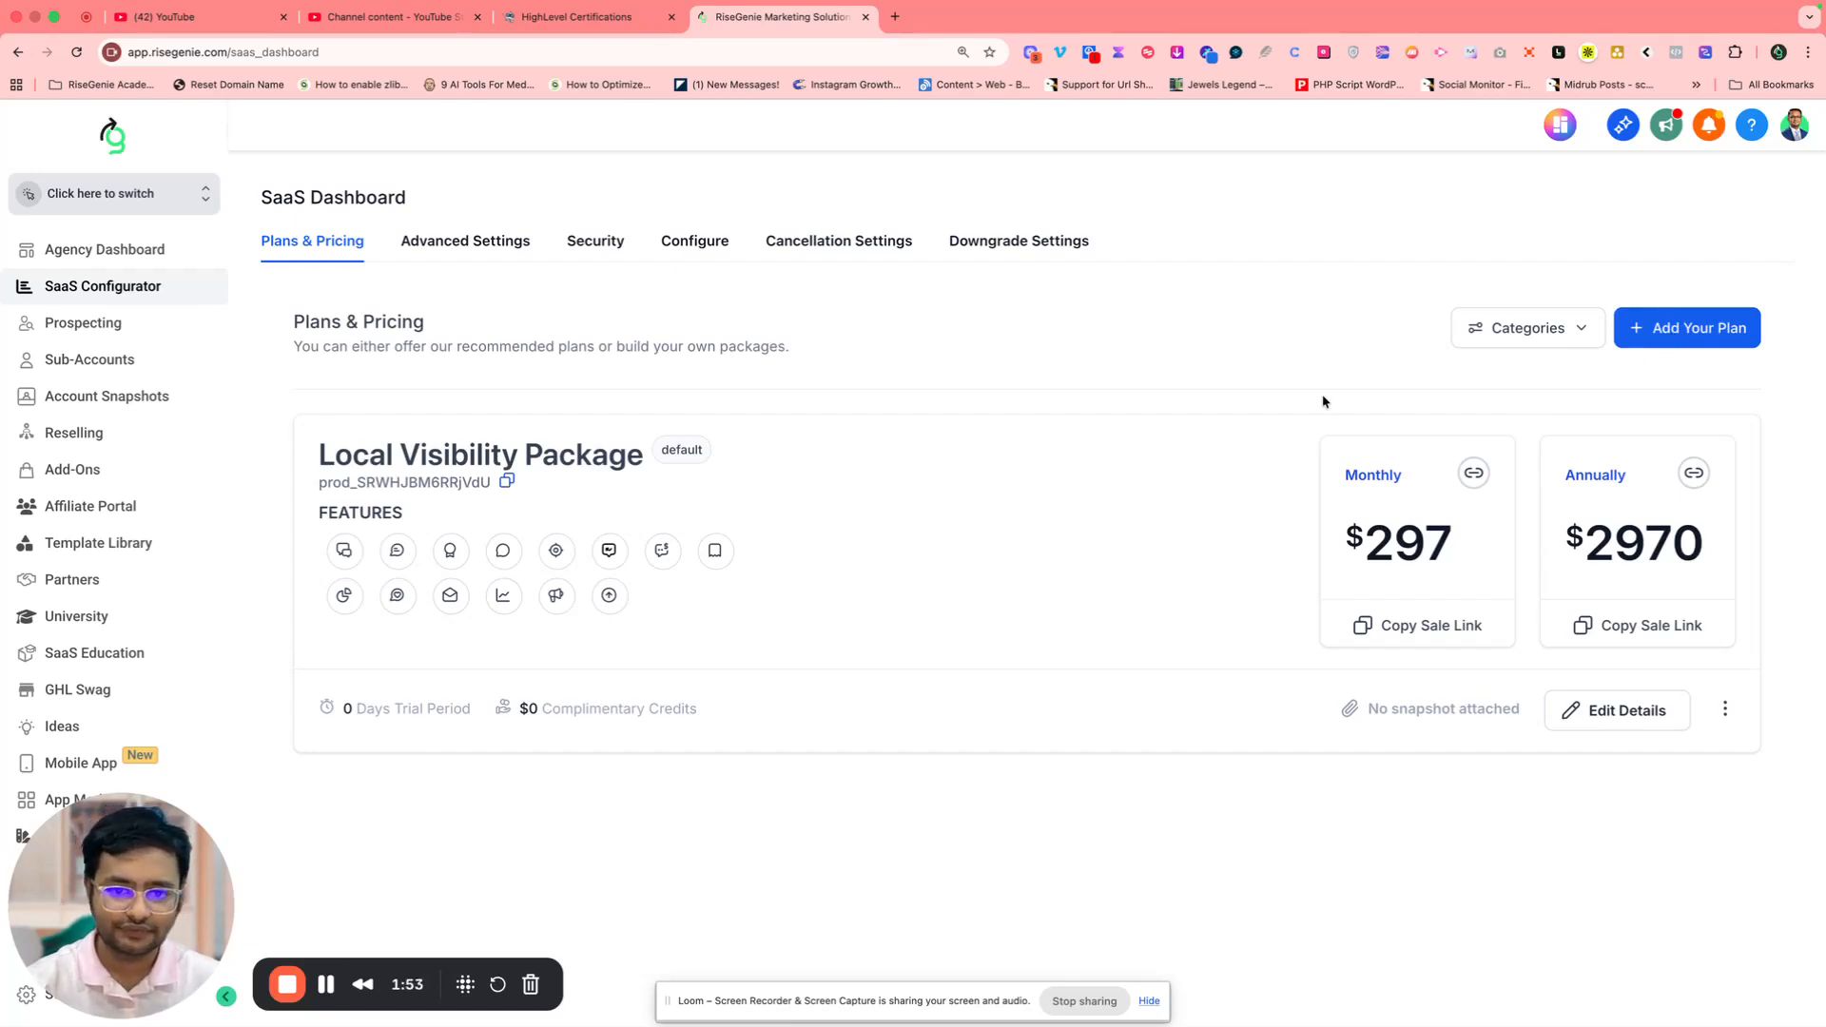
Start adding a new plan, choosing Stripe as the location where it is created
{"action": "left_click", "coordinate": [1660, 330]}
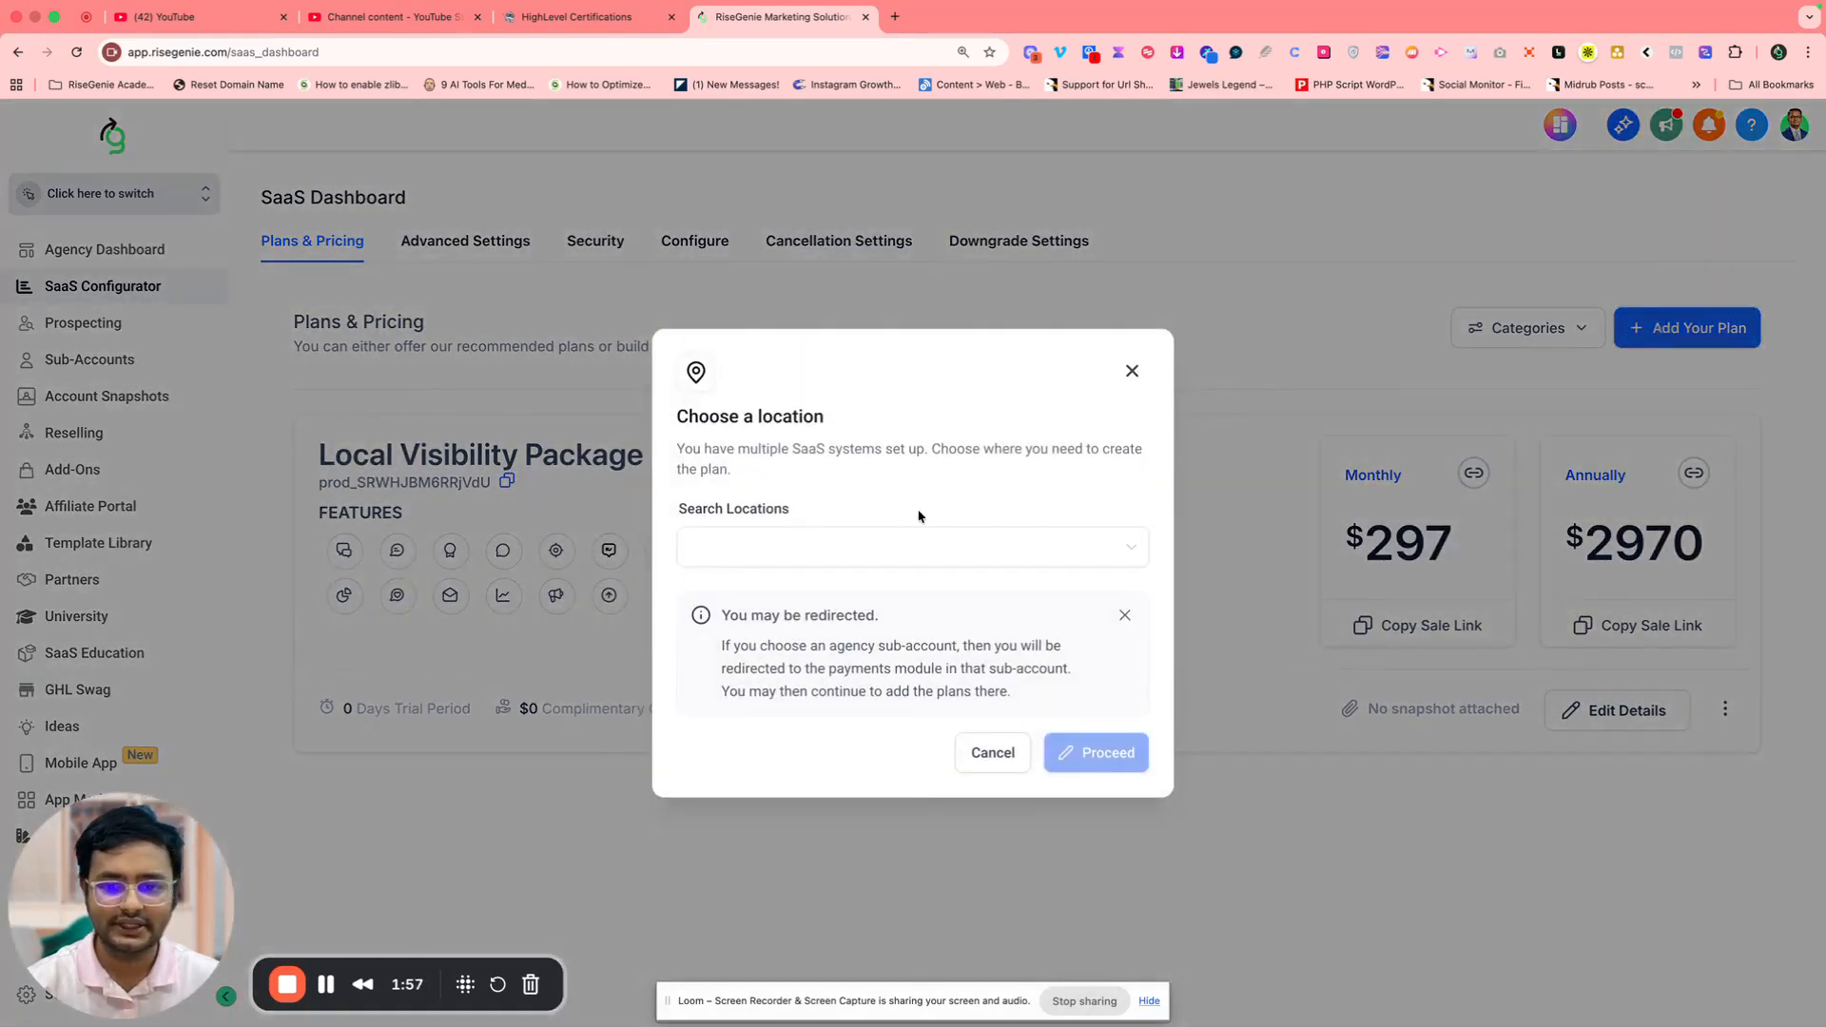
{"action": "left_click", "coordinate": [860, 548]}
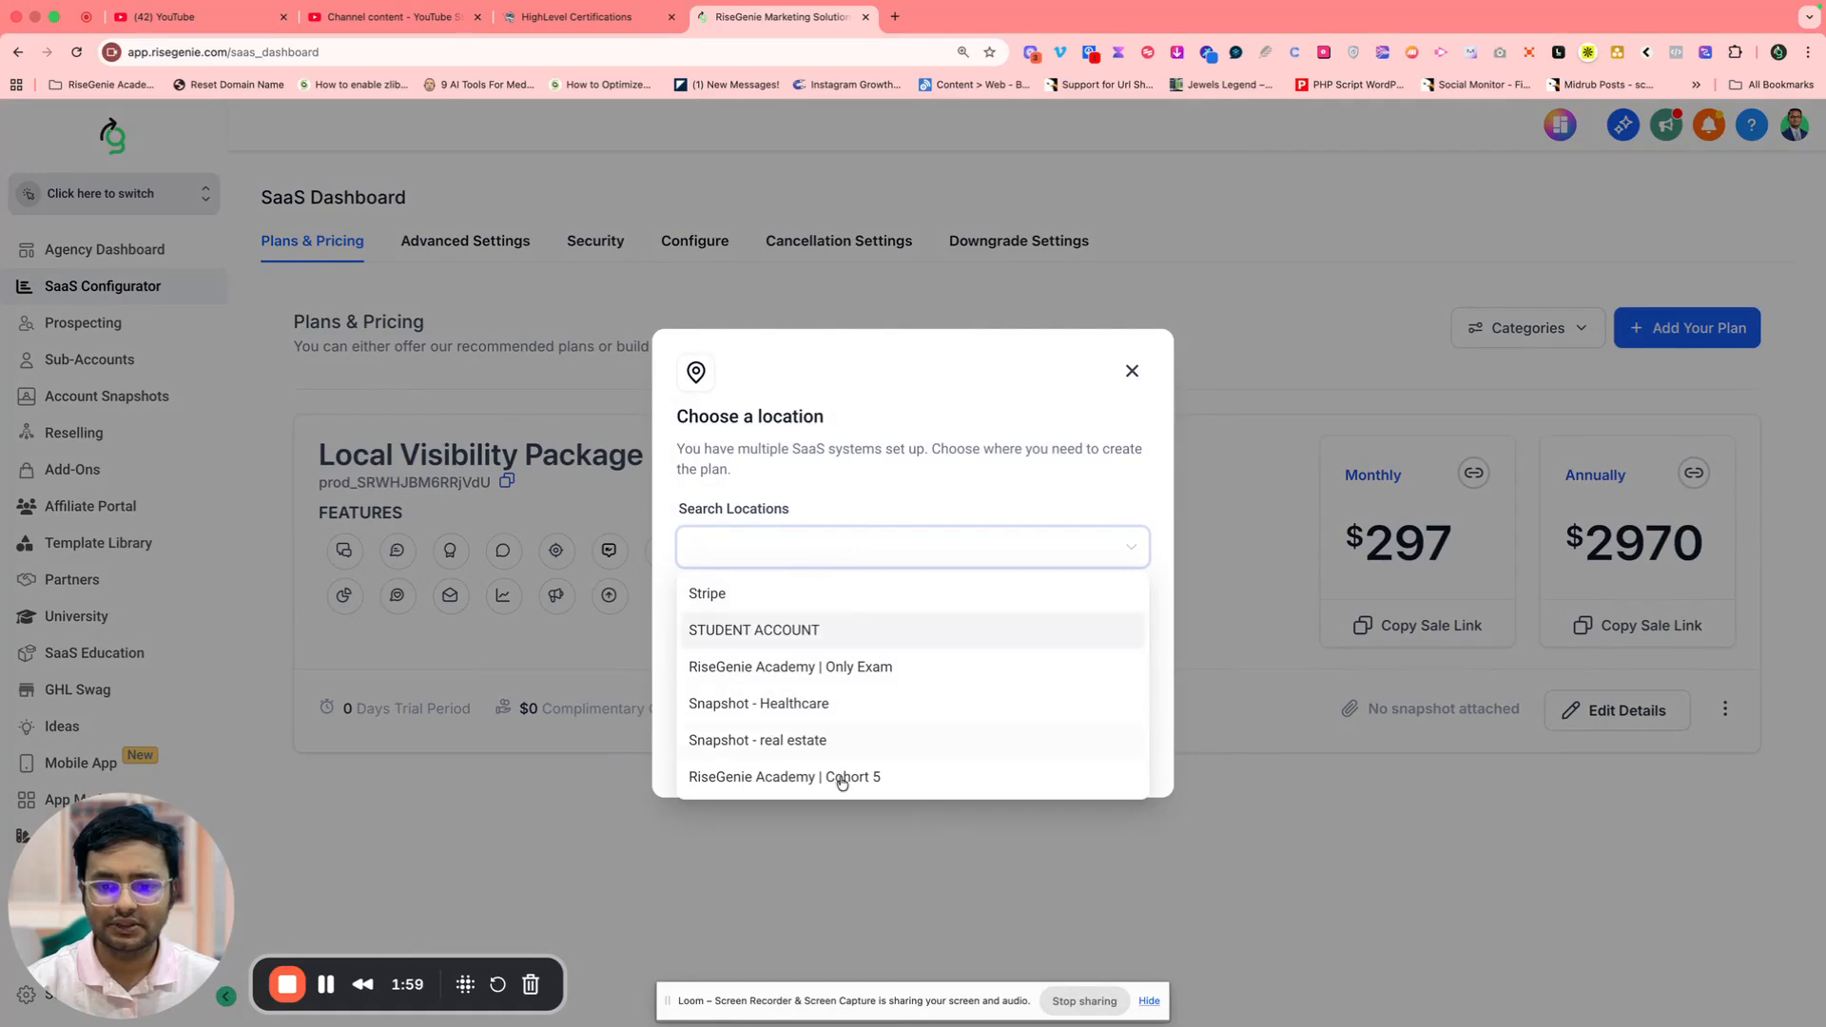
{"action": "left_click_drag", "start_coordinate": [697, 448], "coordinate": [859, 465]}
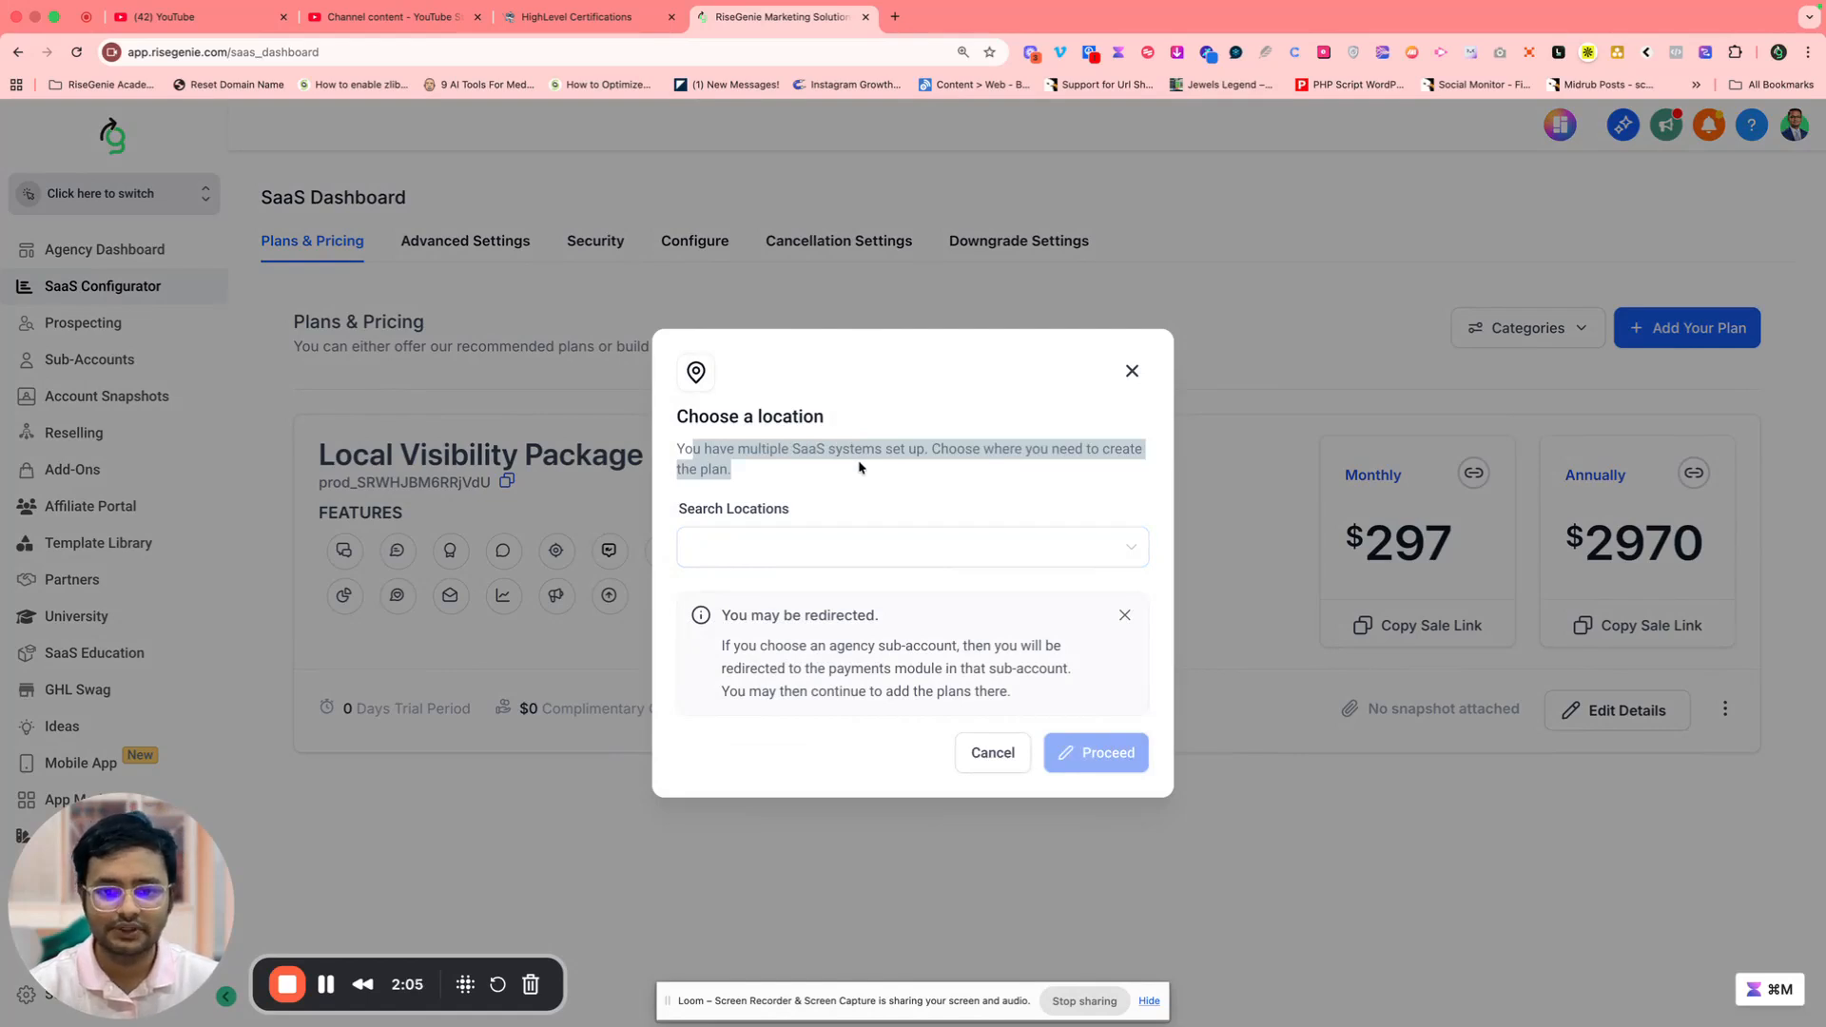
{"action": "left_click", "coordinate": [818, 548]}
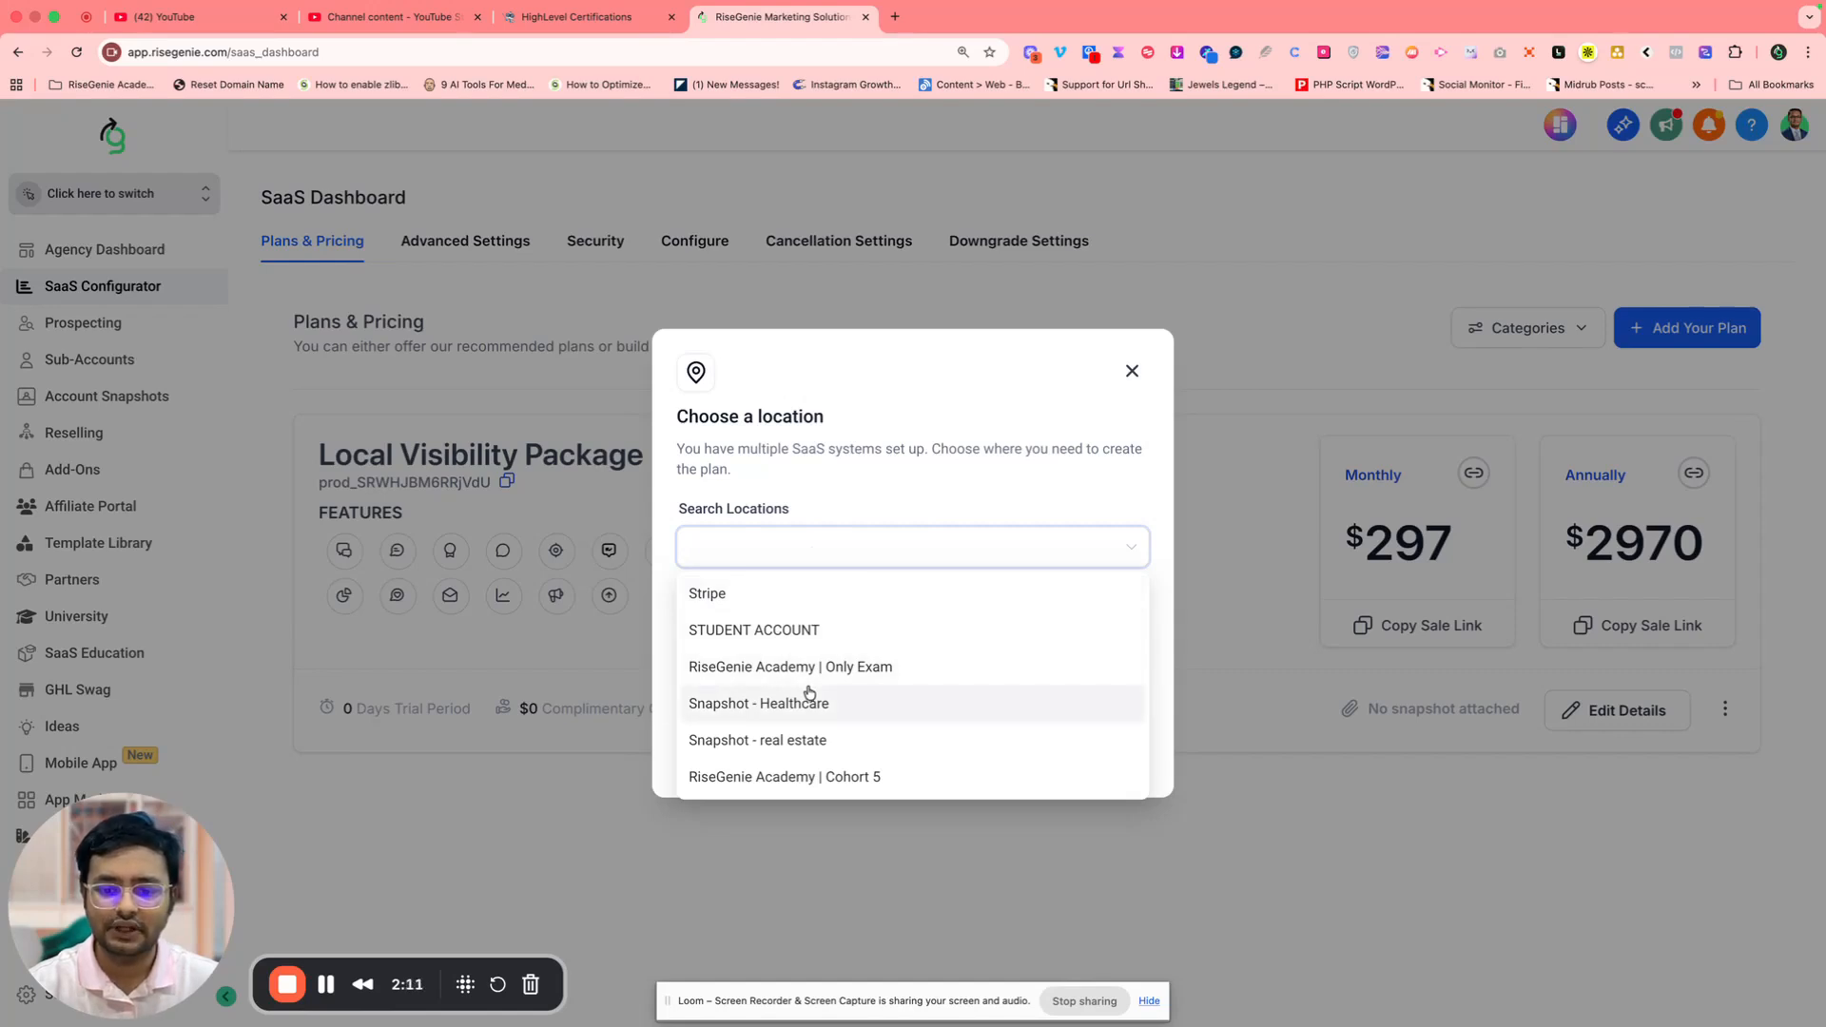
{"action": "left_click", "coordinate": [716, 596]}
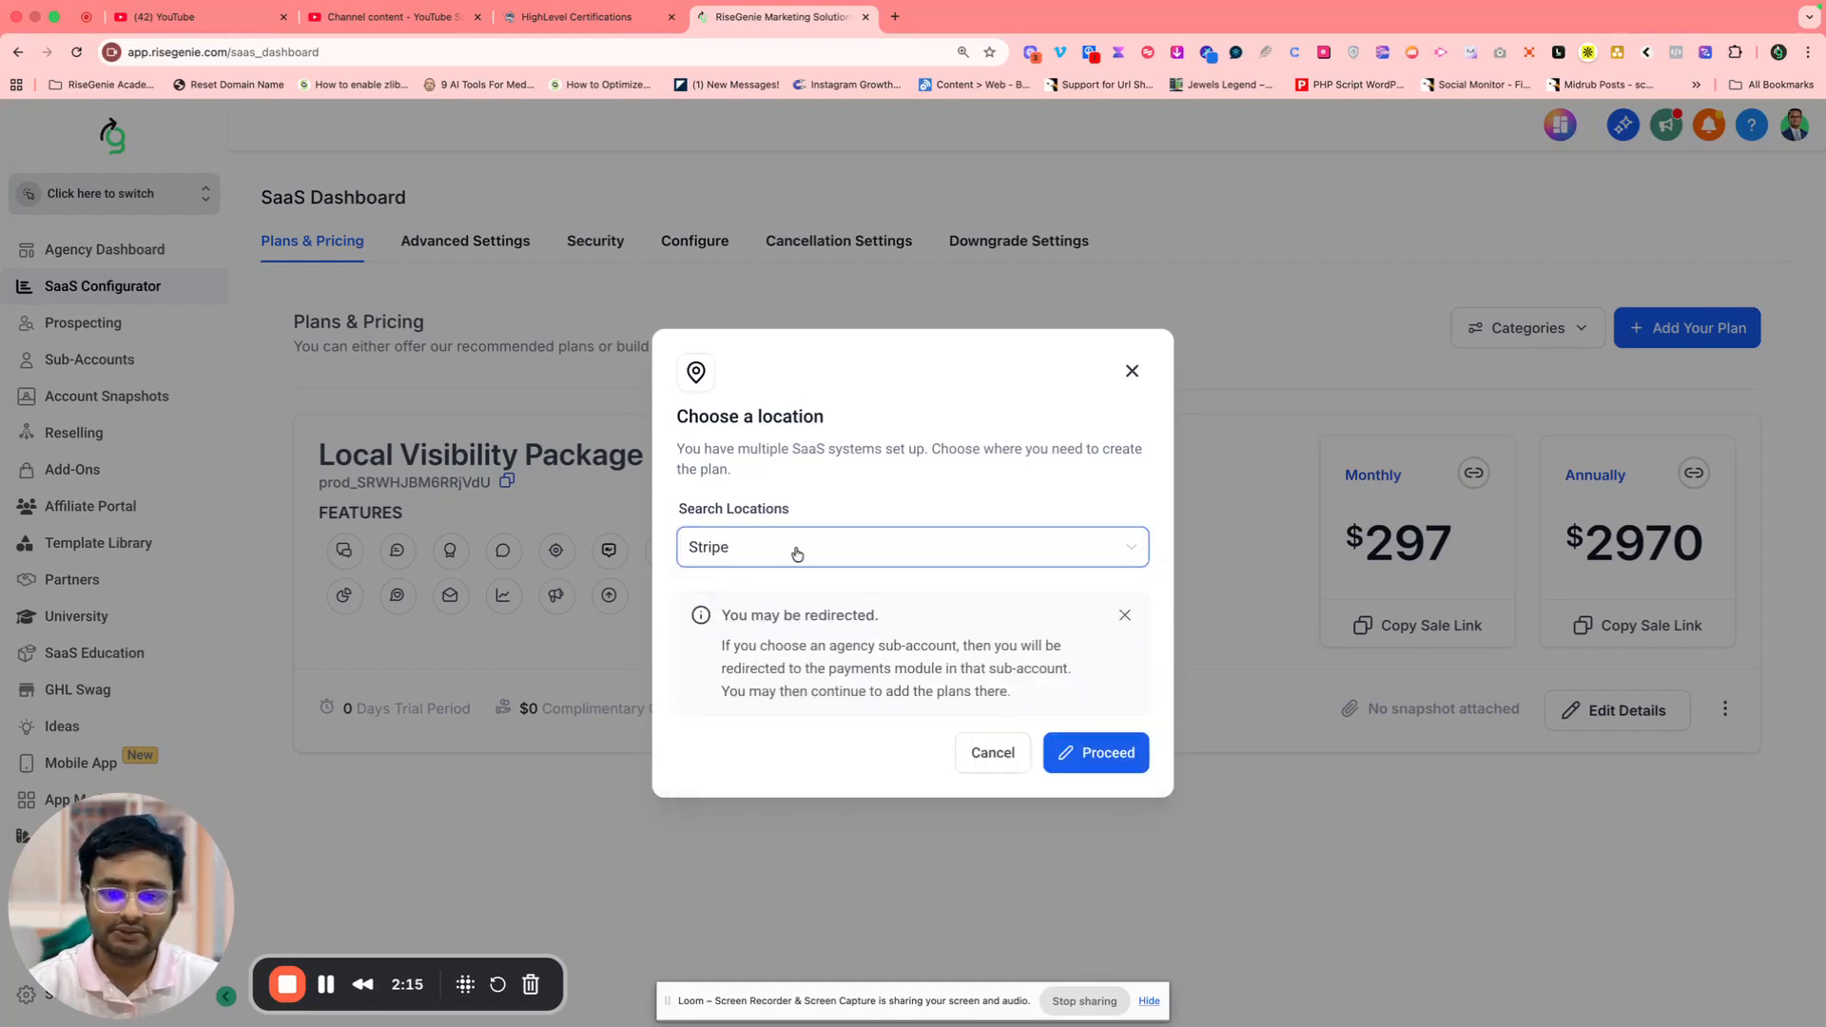
{"action": "left_click_drag", "start_coordinate": [720, 646], "coordinate": [1025, 695]}
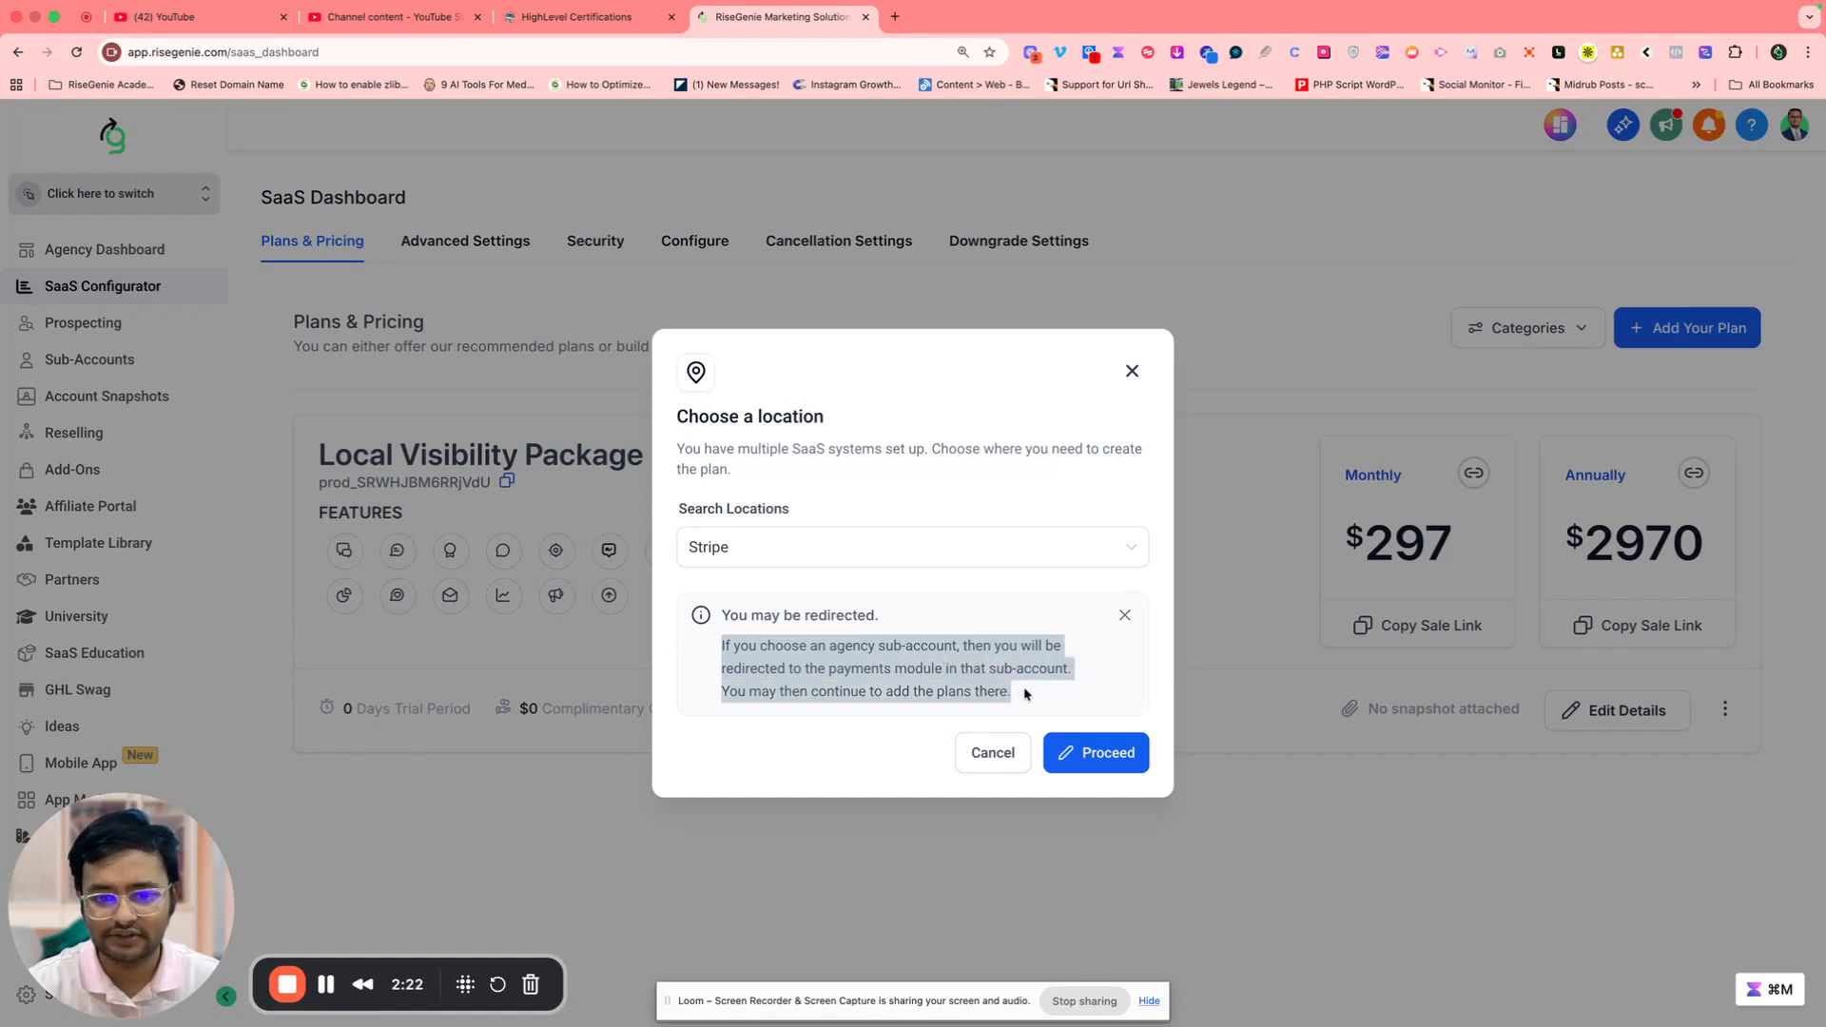
{"action": "left_click", "coordinate": [792, 579]}
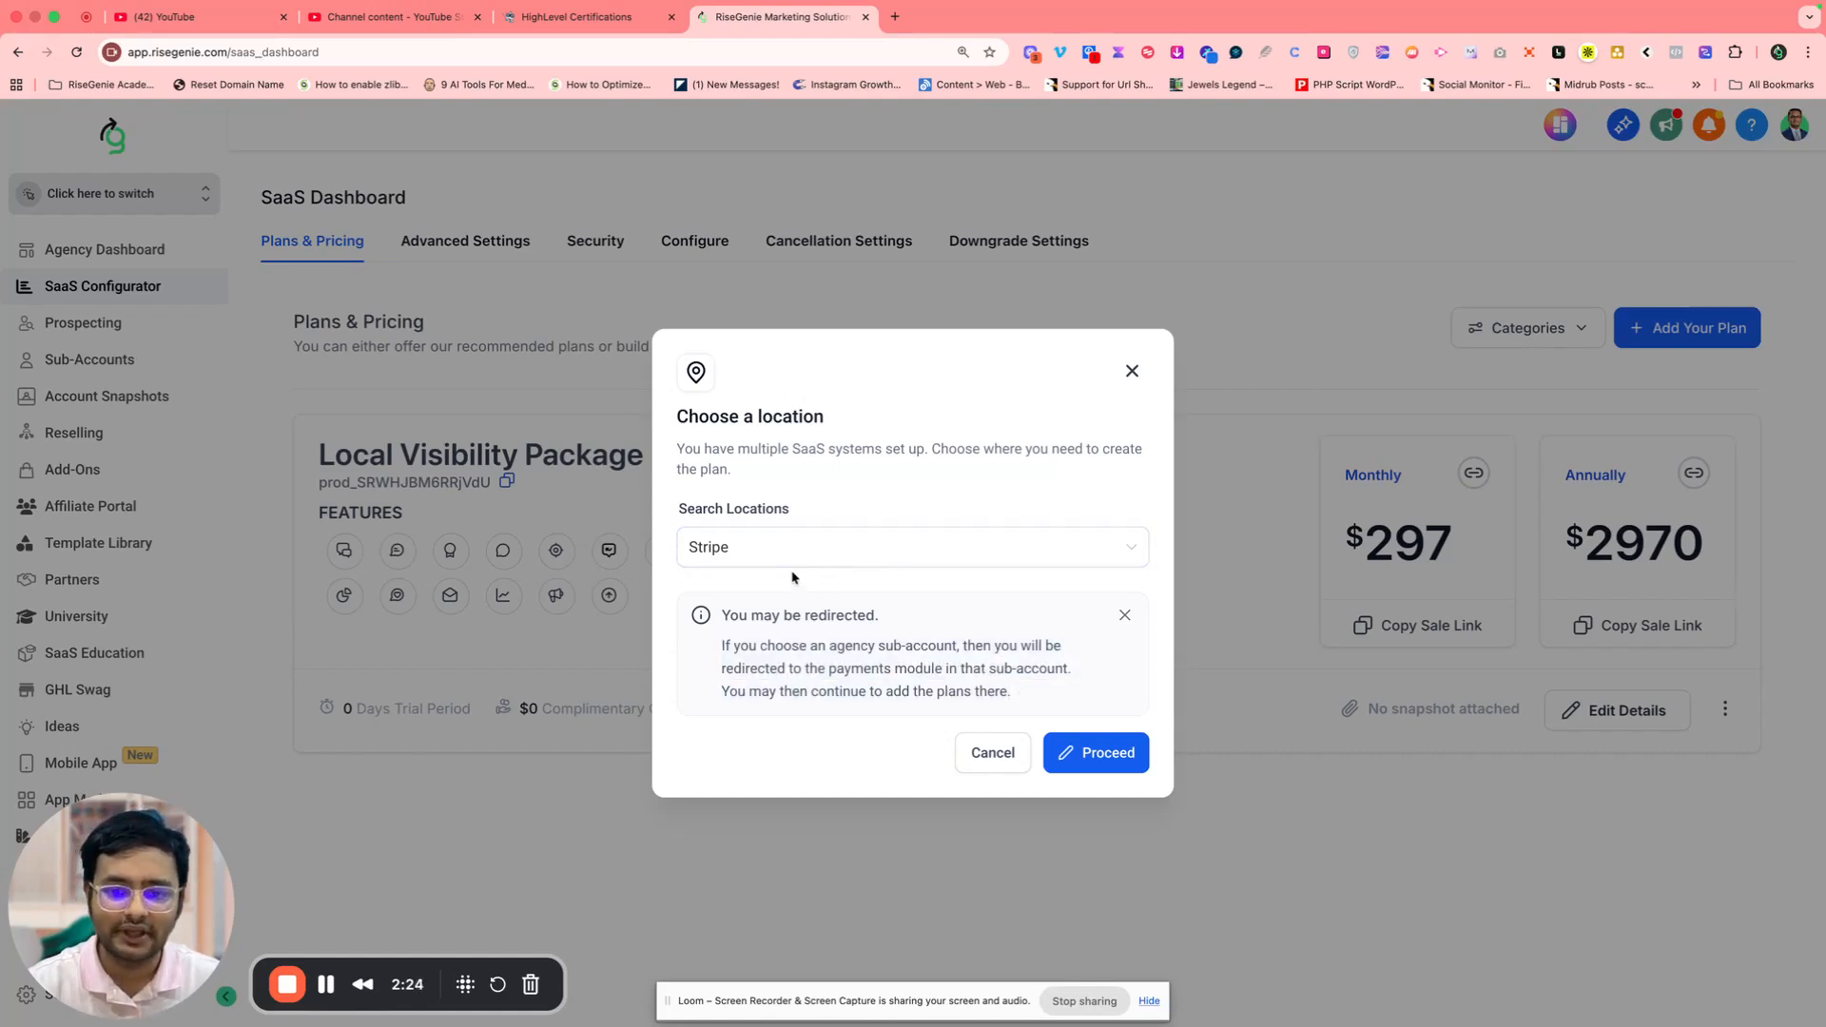
{"action": "left_click", "coordinate": [1091, 758]}
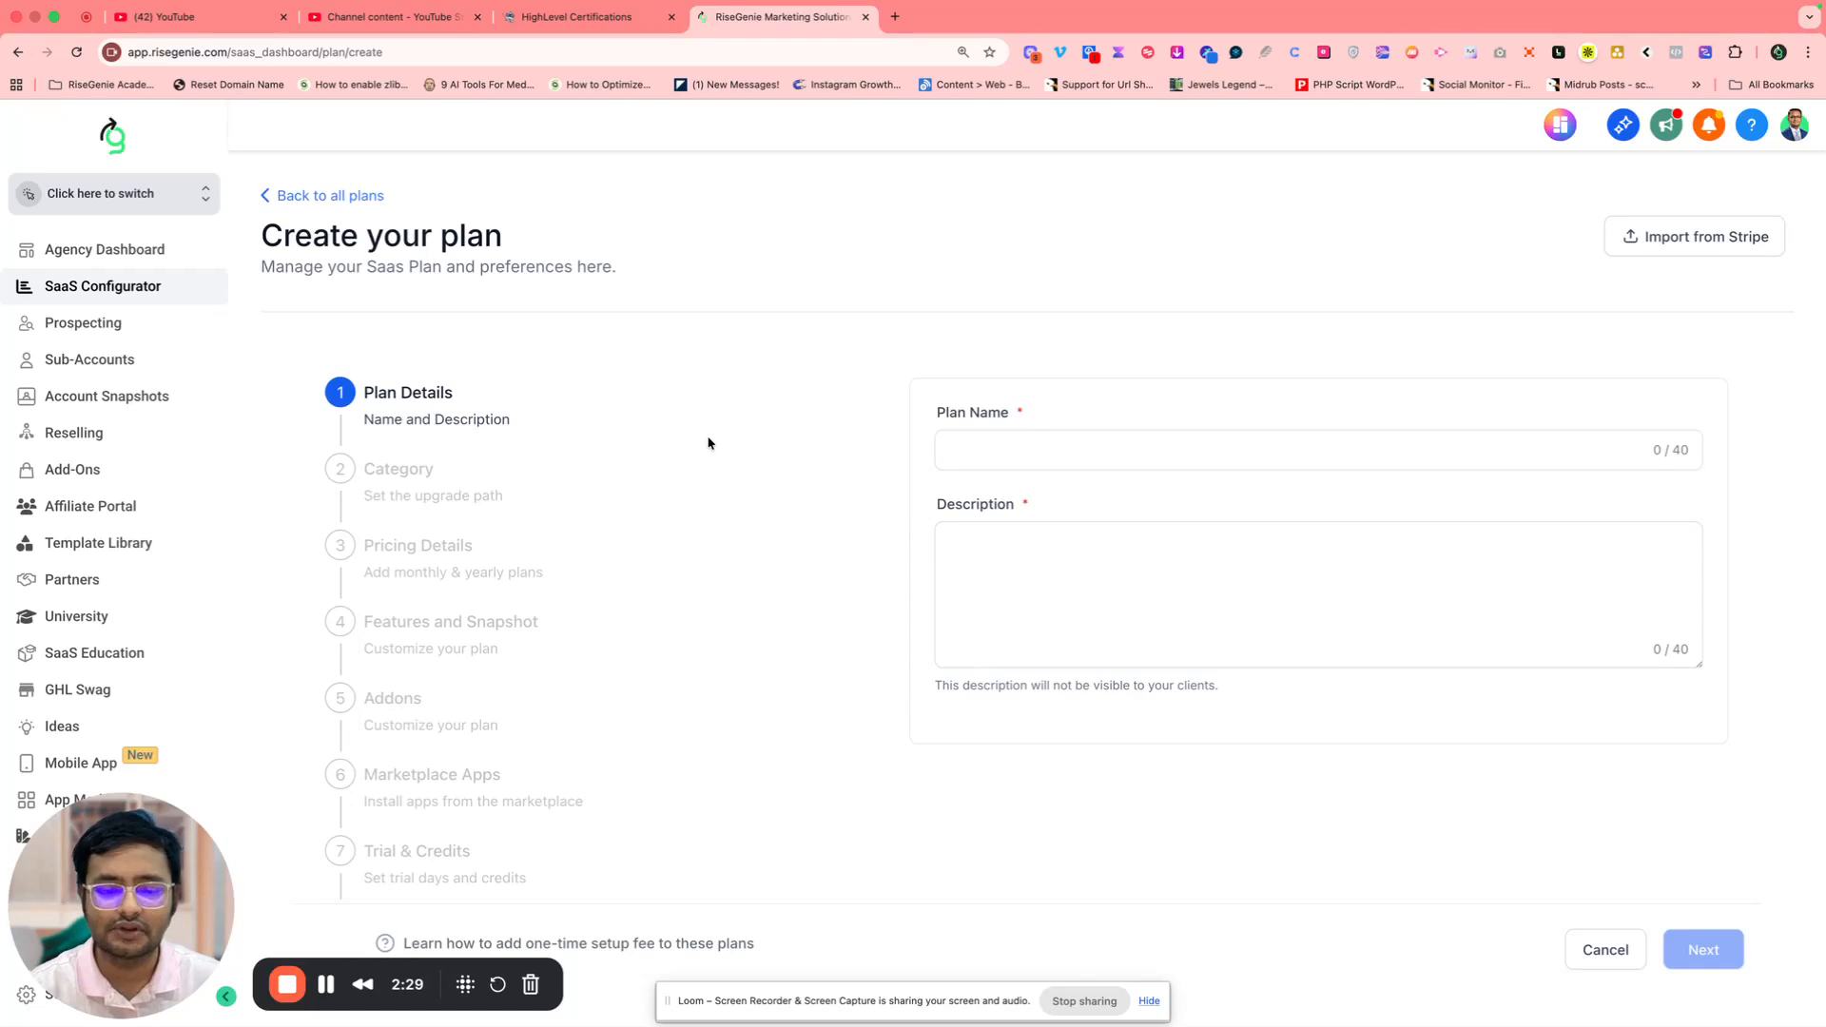
Browse the Stripe products available for import and close the import dialog without choosing one
{"action": "left_click", "coordinate": [1698, 235]}
{"action": "left_click", "coordinate": [721, 579]}
{"action": "scroll", "coordinate": [821, 783], "scroll_direction": "down", "scroll_amount": 5}
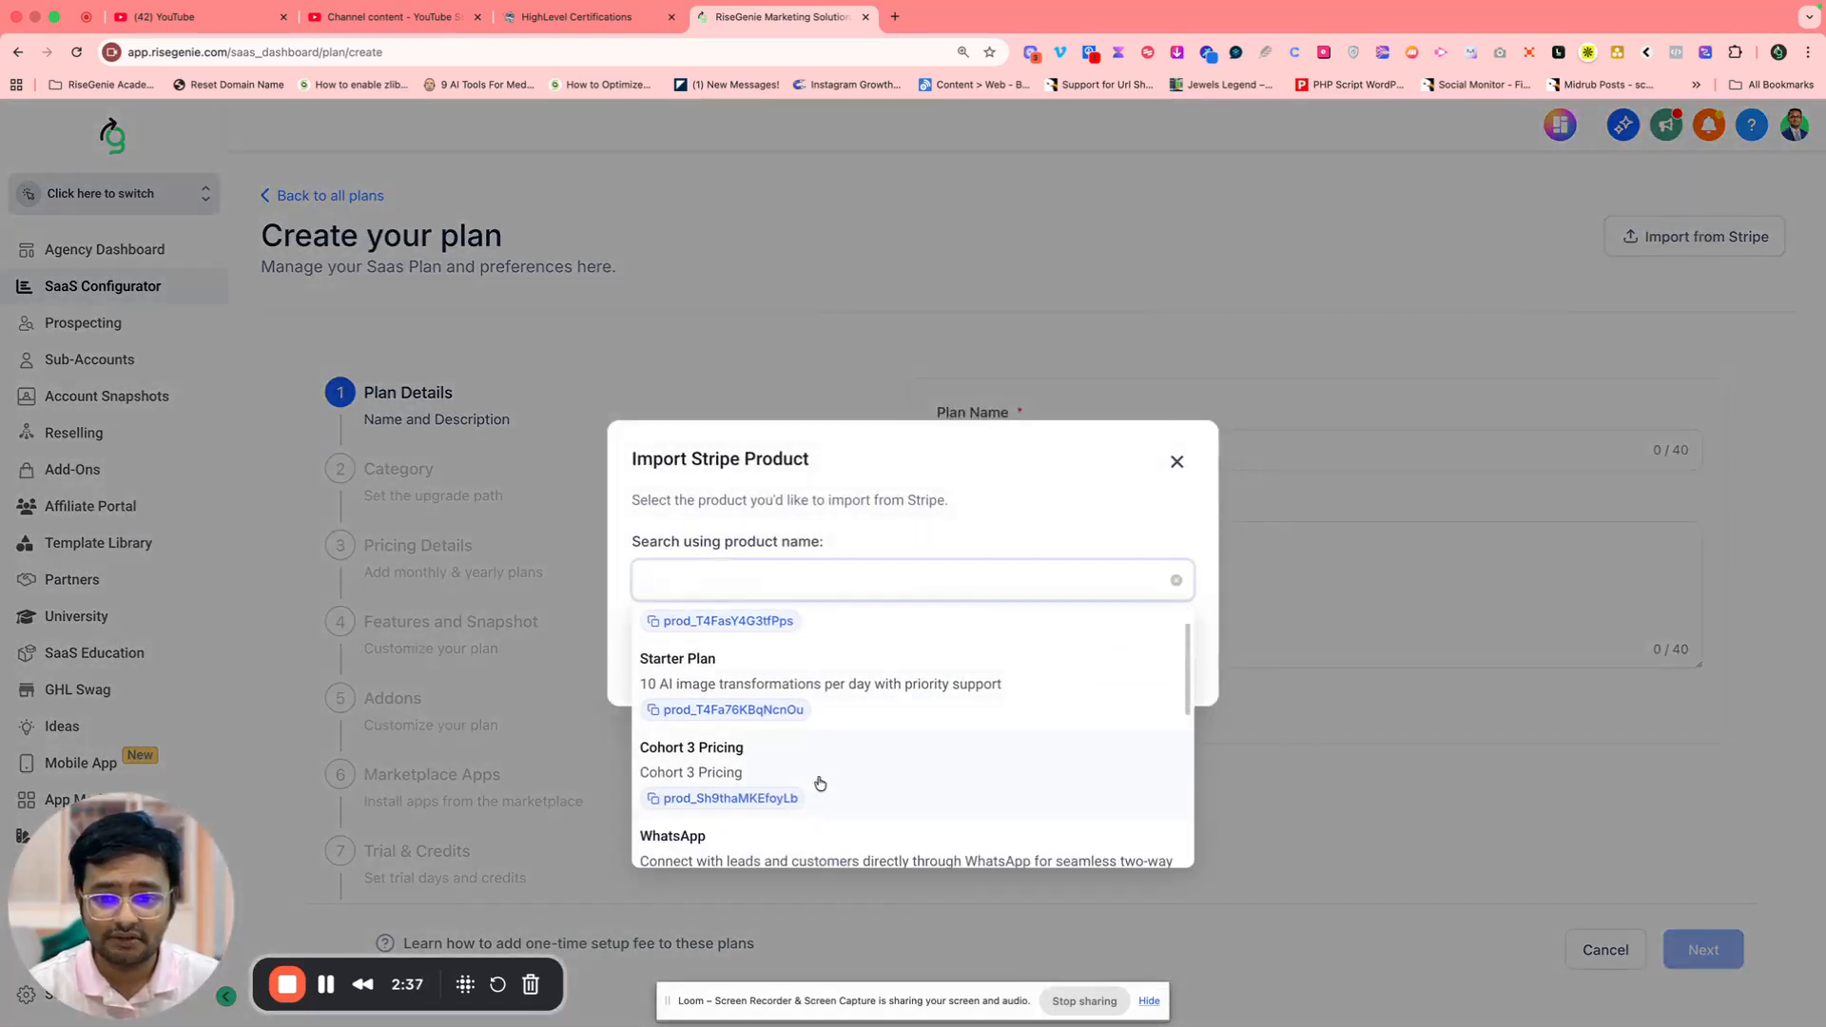
{"action": "scroll", "coordinate": [821, 783], "scroll_direction": "down", "scroll_amount": 2}
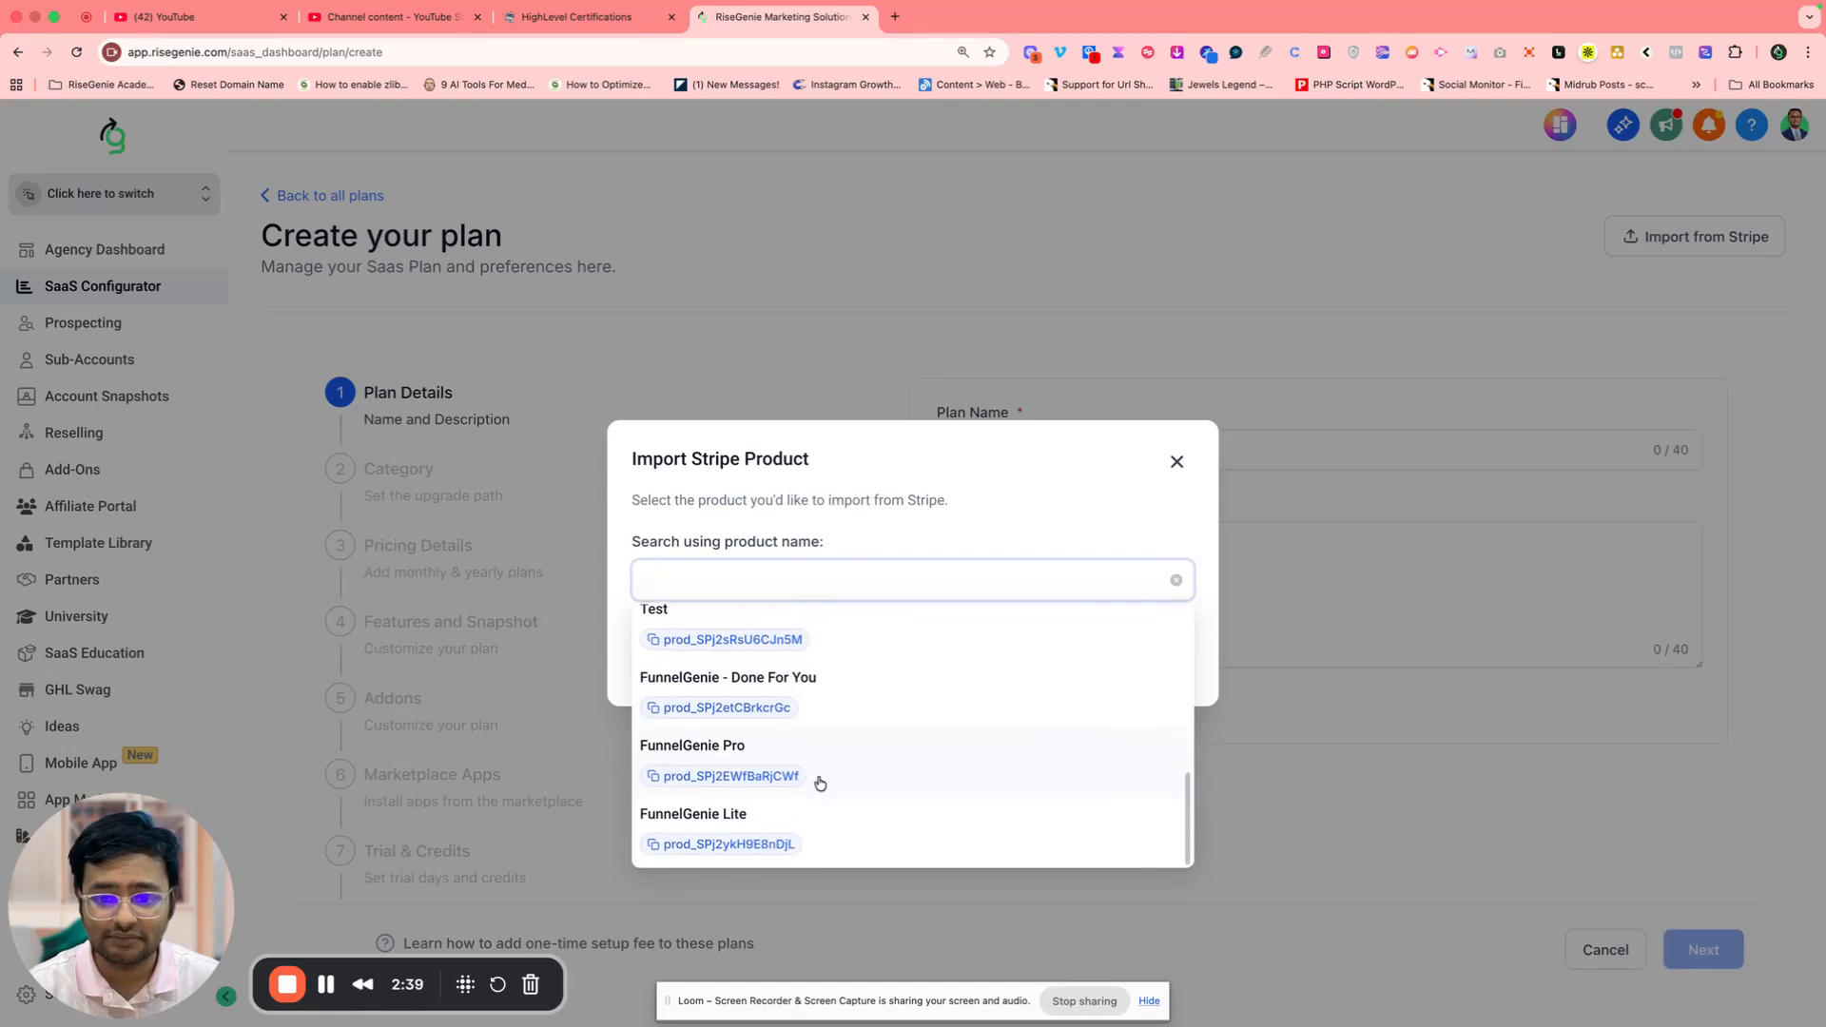
{"action": "left_click", "coordinate": [1178, 463]}
Name the plan "Risegenie Automation Lite" and enter the description "This is suitable for freelancers or solo"
{"action": "left_click", "coordinate": [1111, 448]}
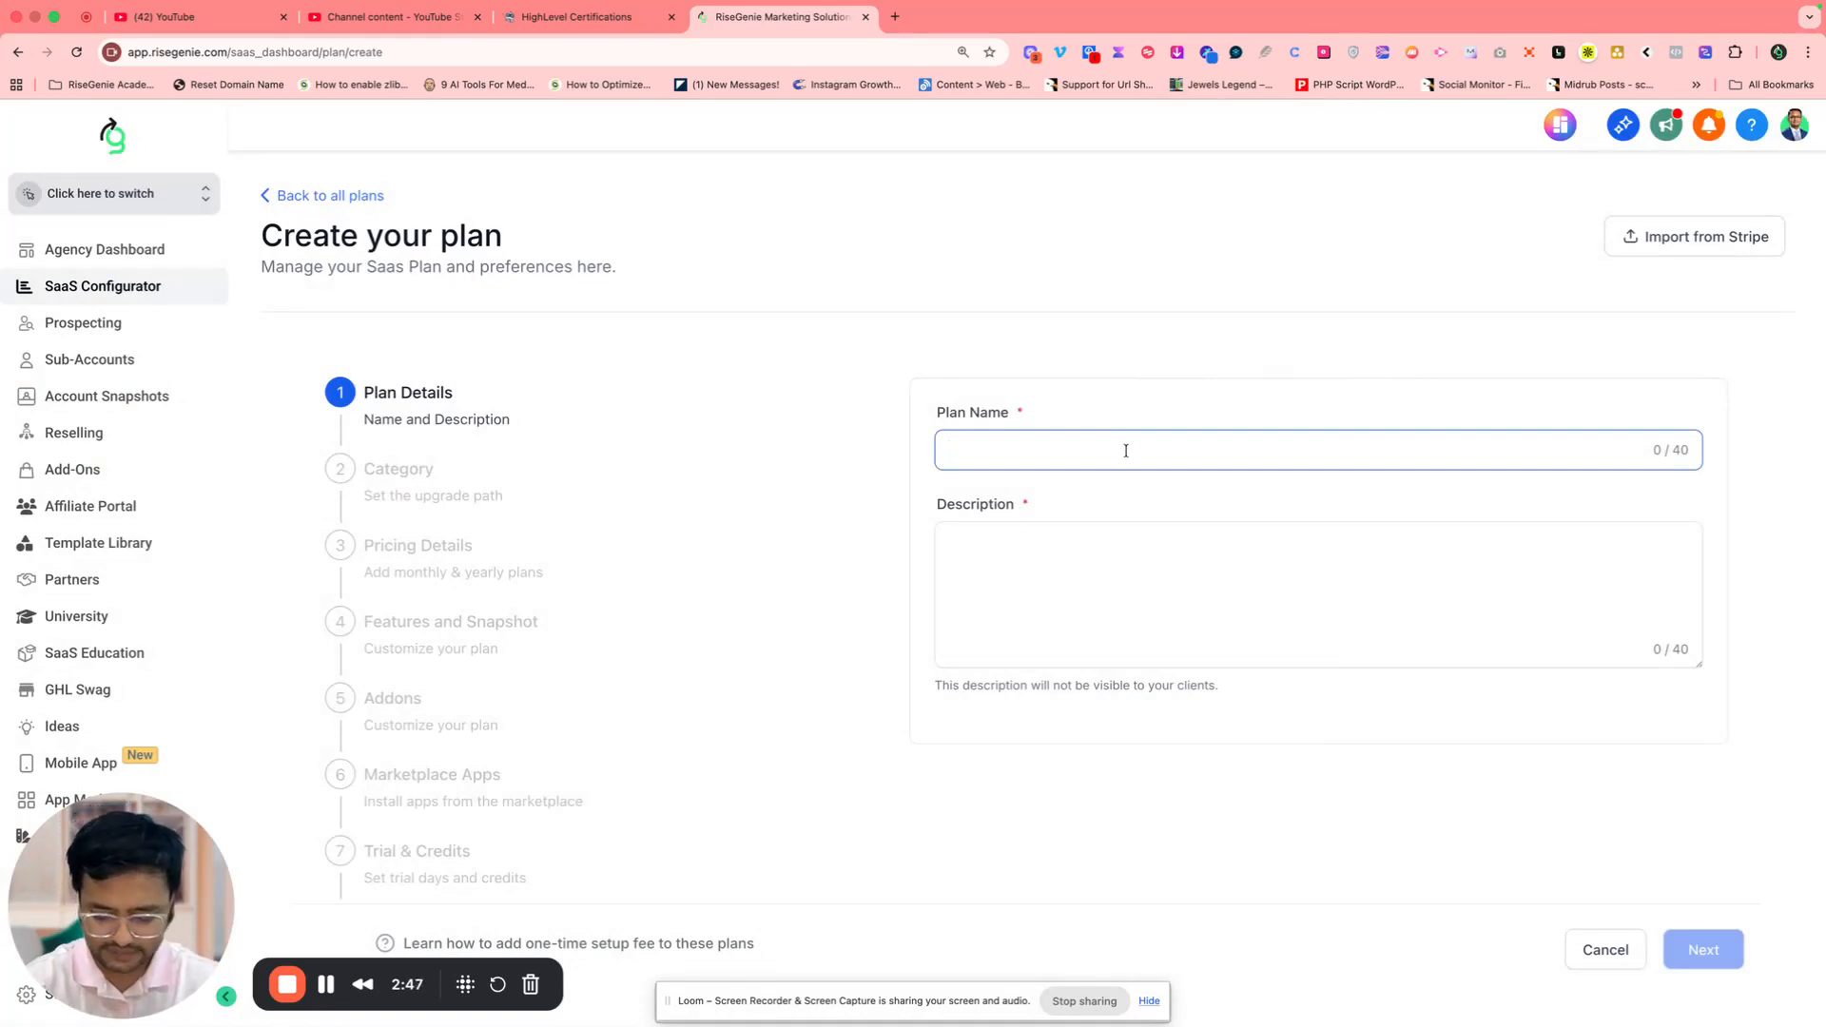
{"action": "type", "text": "Risegenie Automation Lite"}
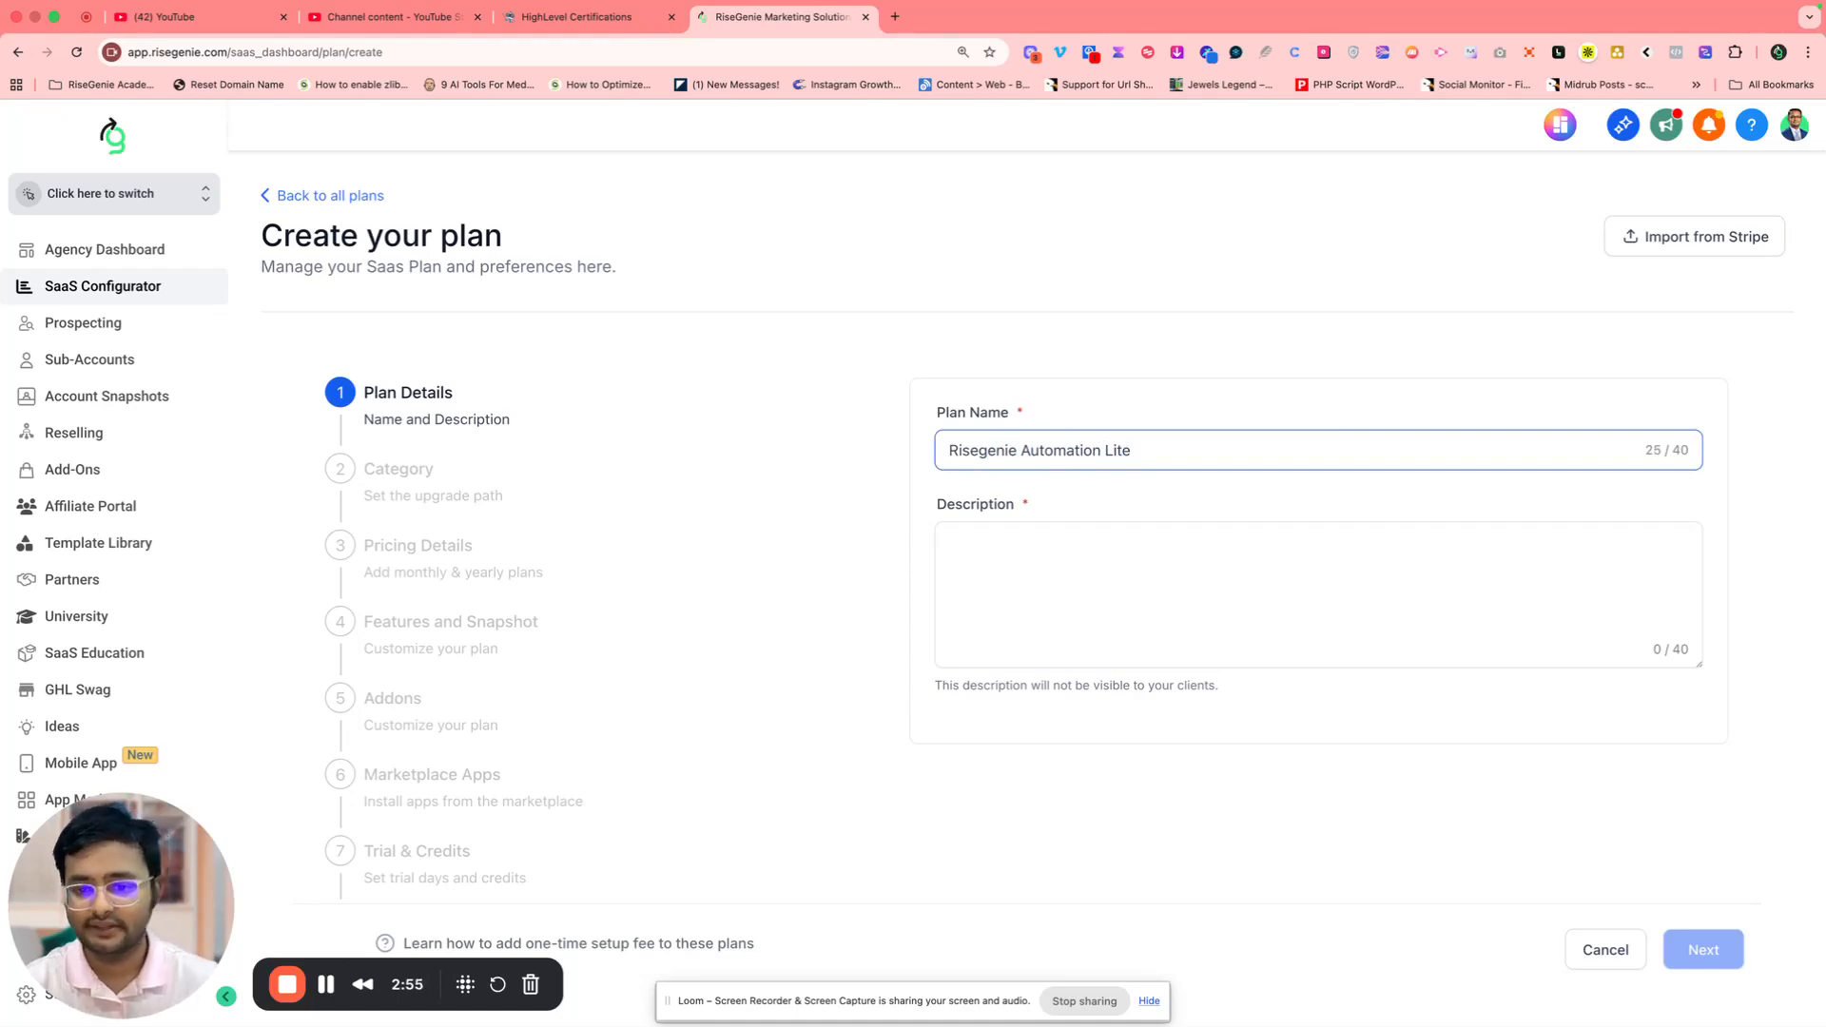
{"action": "left_click", "coordinate": [1113, 566]}
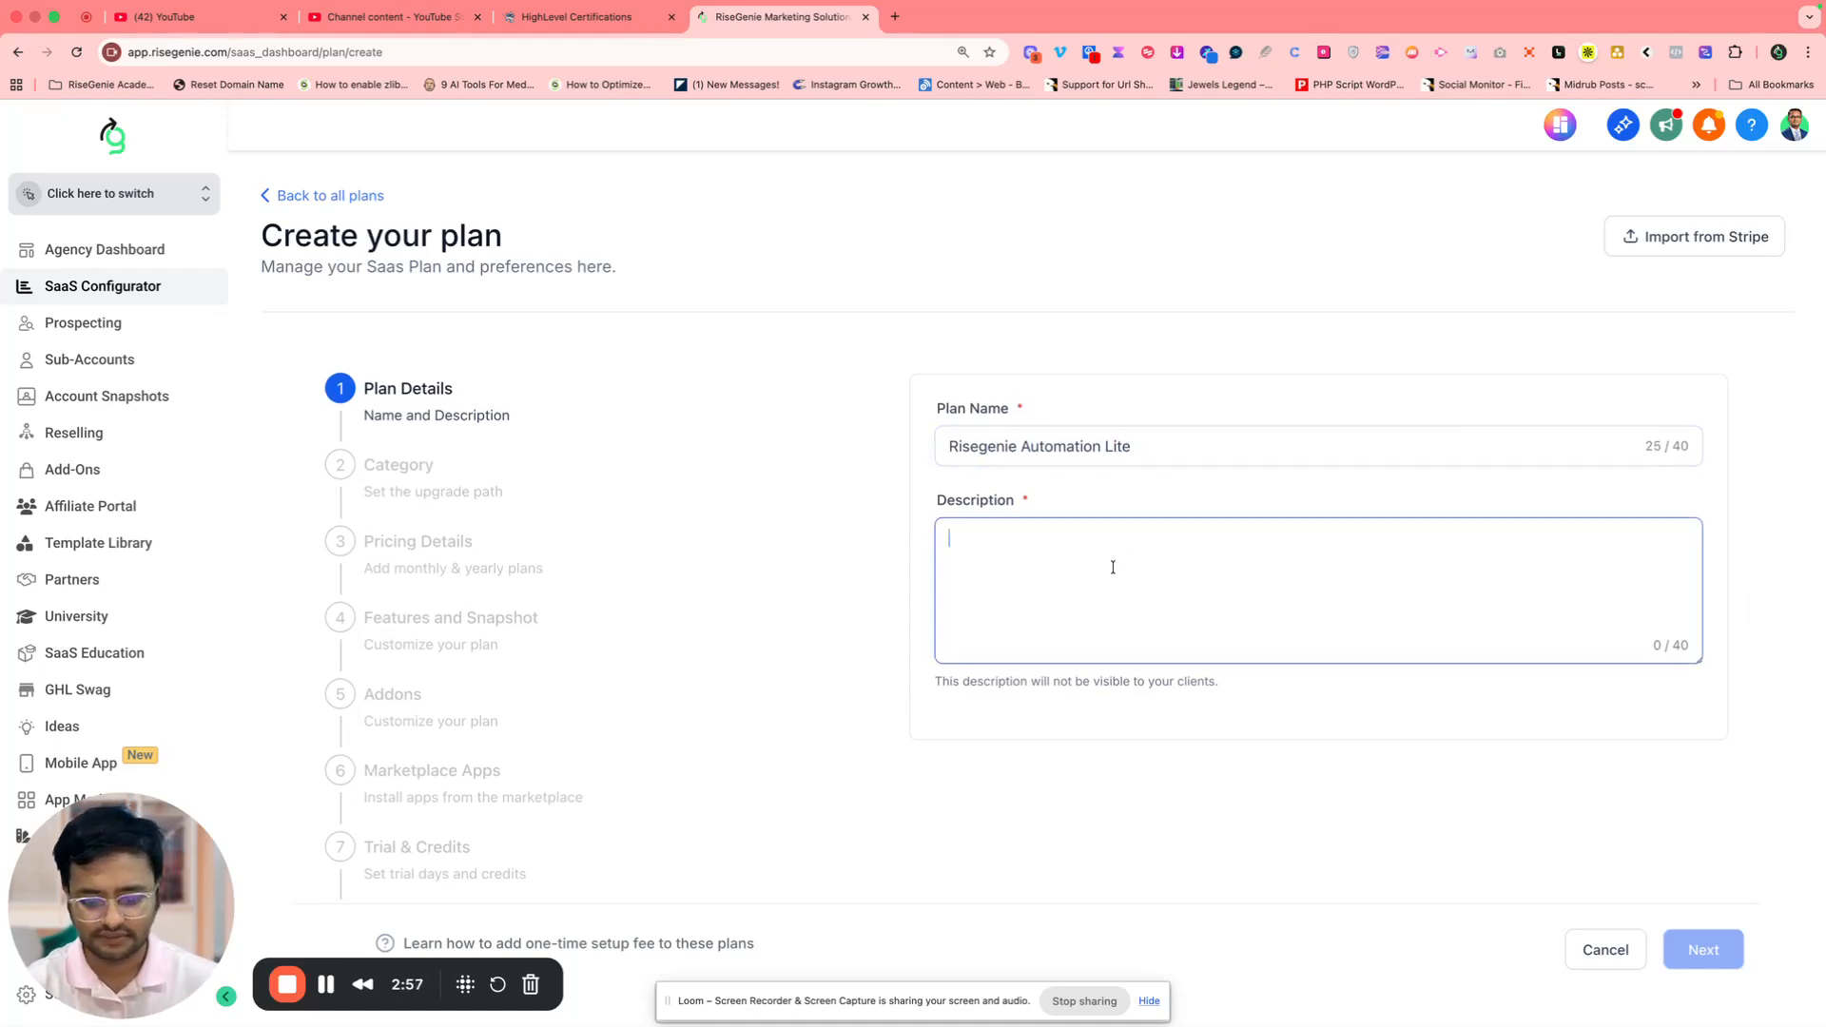
{"action": "type", "text": "This"}
{"action": "key", "text": "BackSpace"}
{"action": "key", "text": "BackSpace"}
{"action": "key", "text": "BackSpace"}
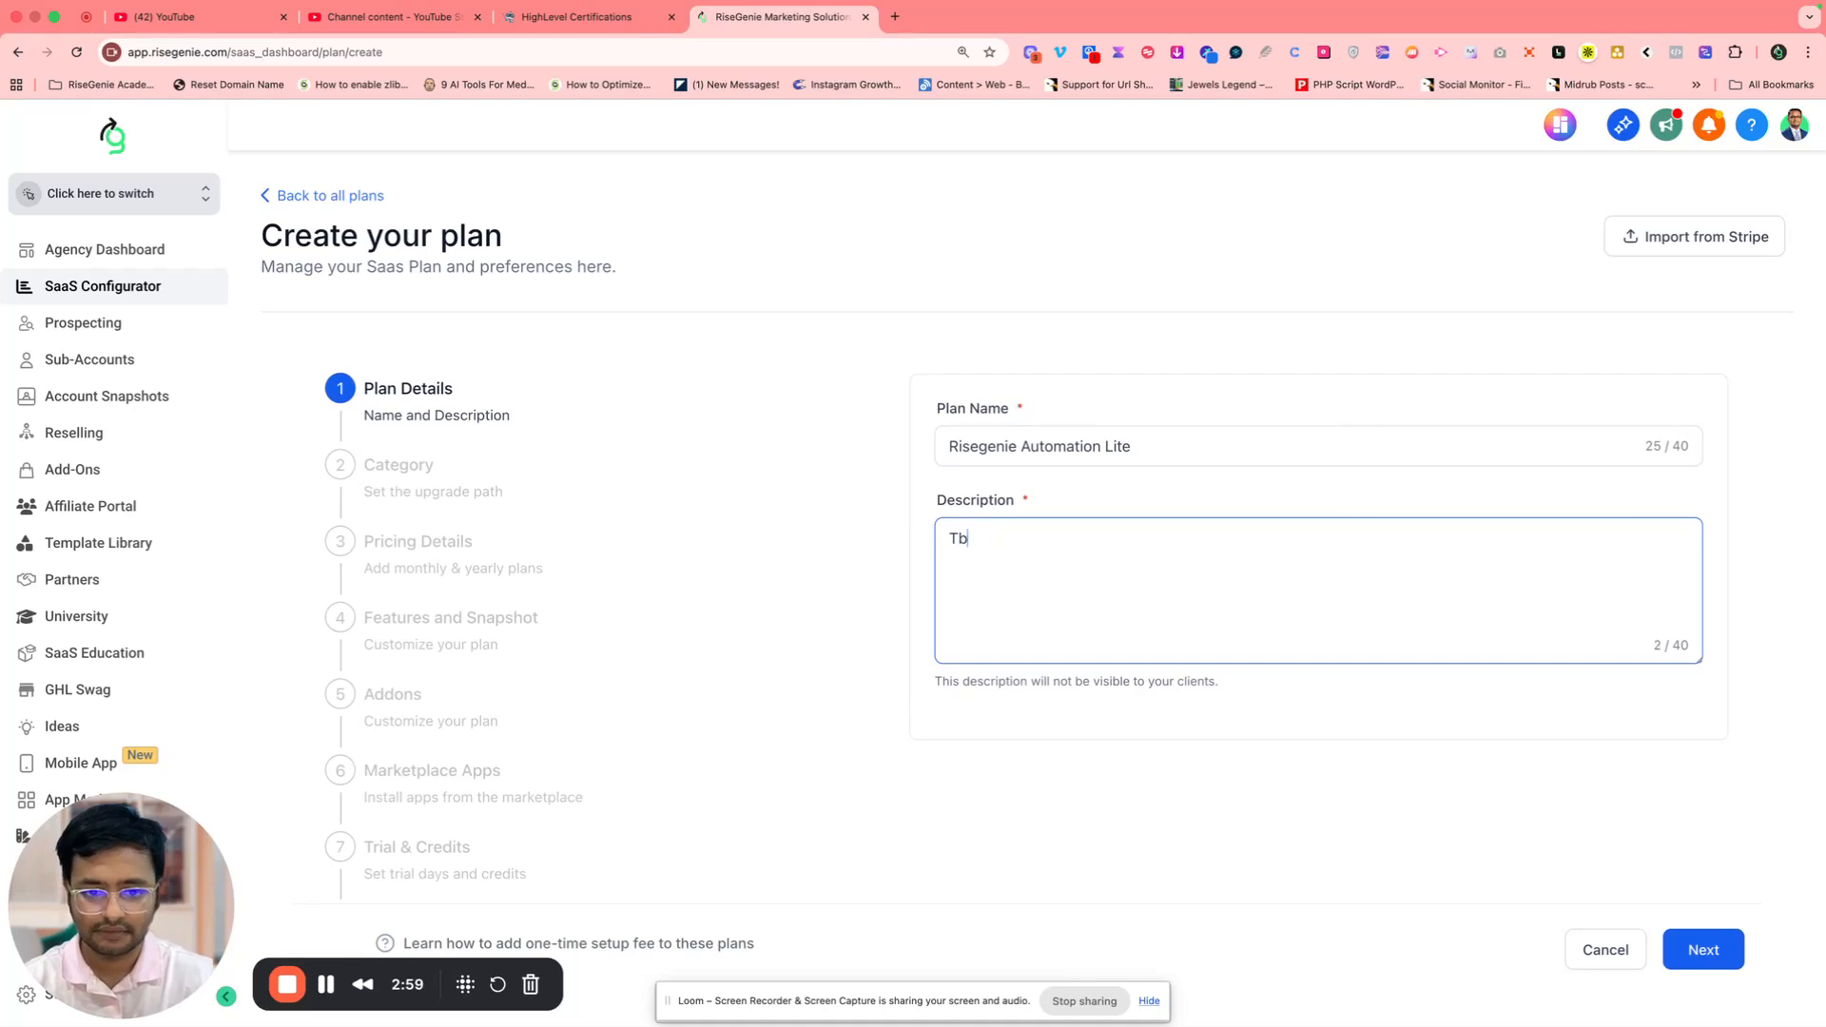
{"action": "type", "text": "his is s"}
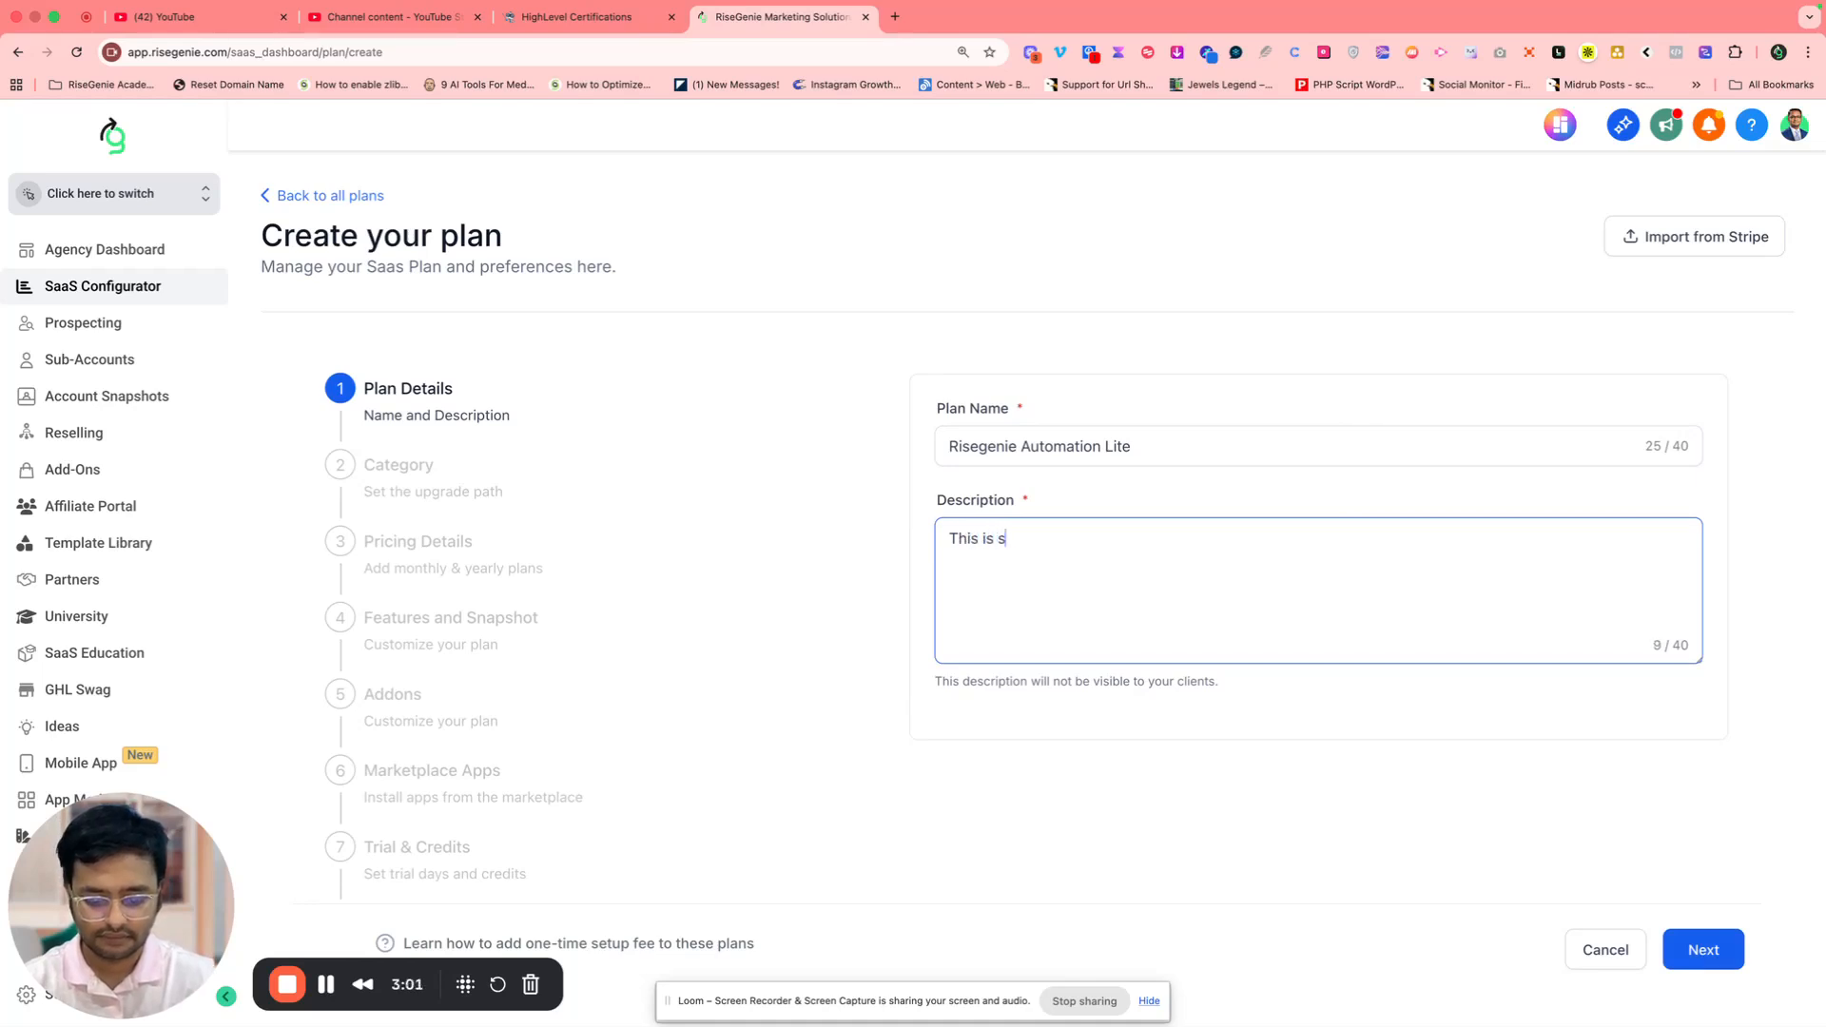
{"action": "type", "text": "uitable for "}
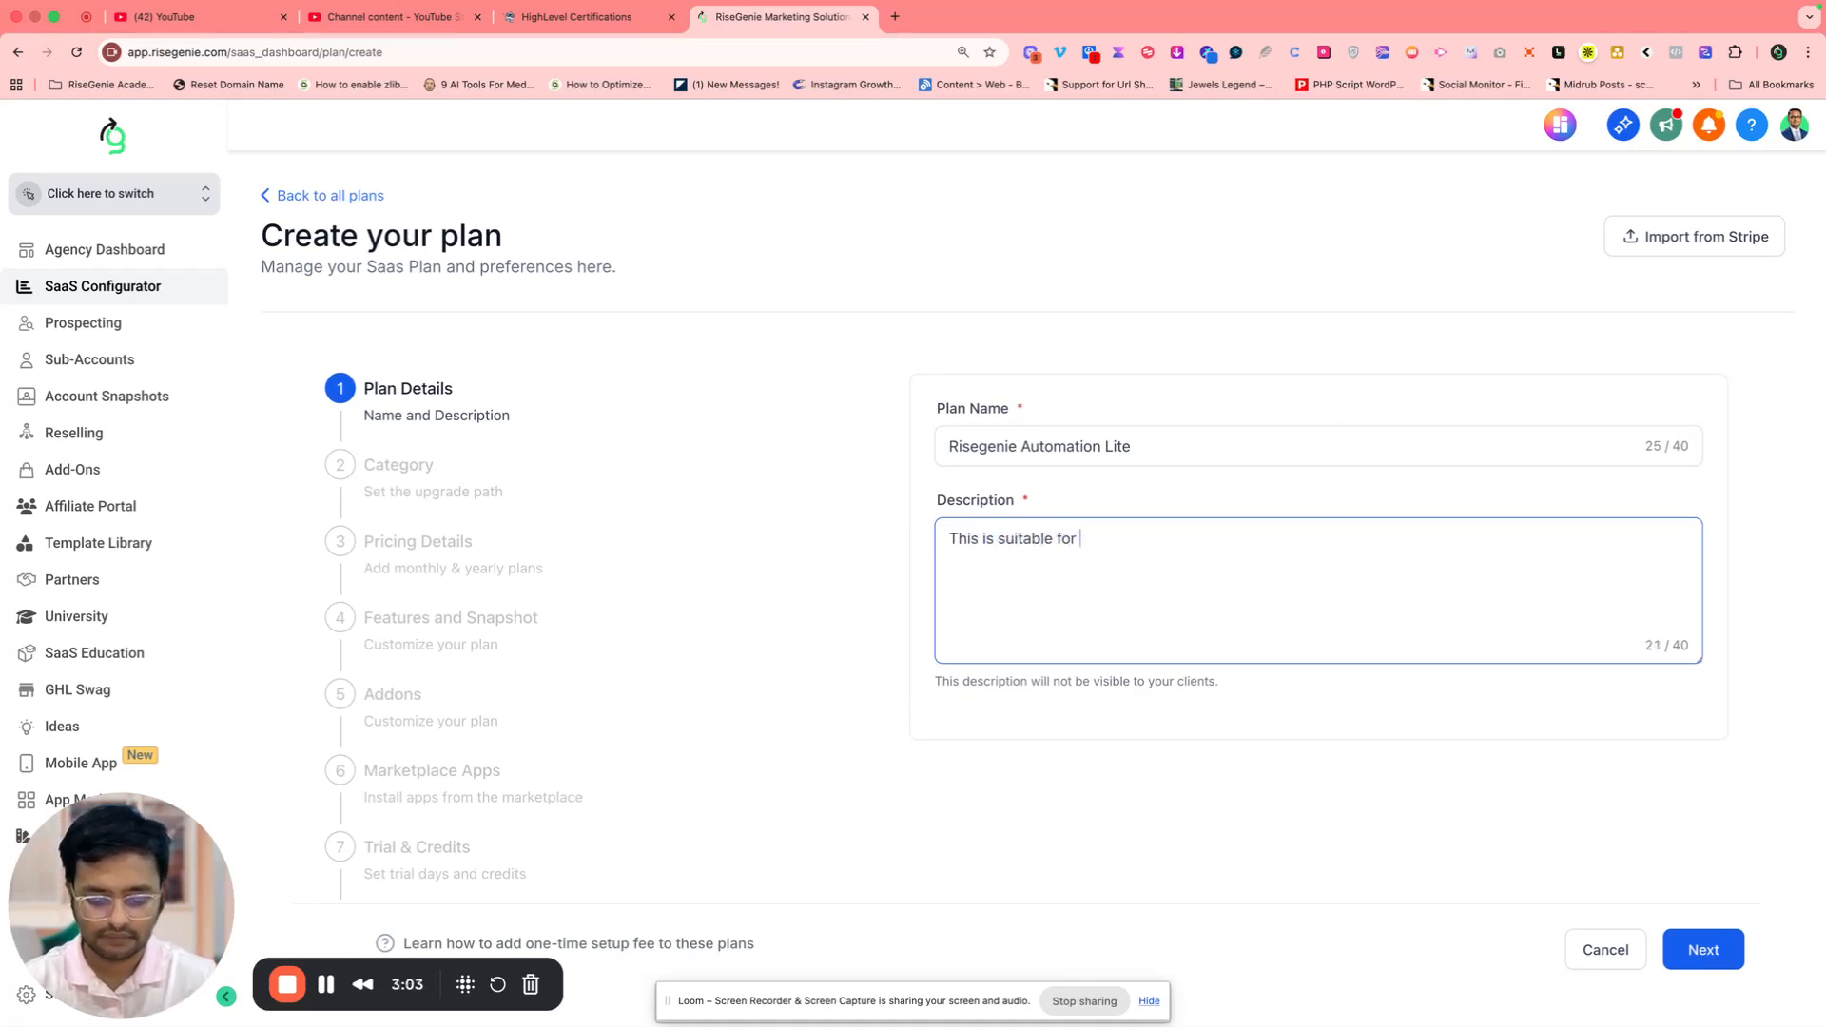
{"action": "type", "text": "freelancer"}
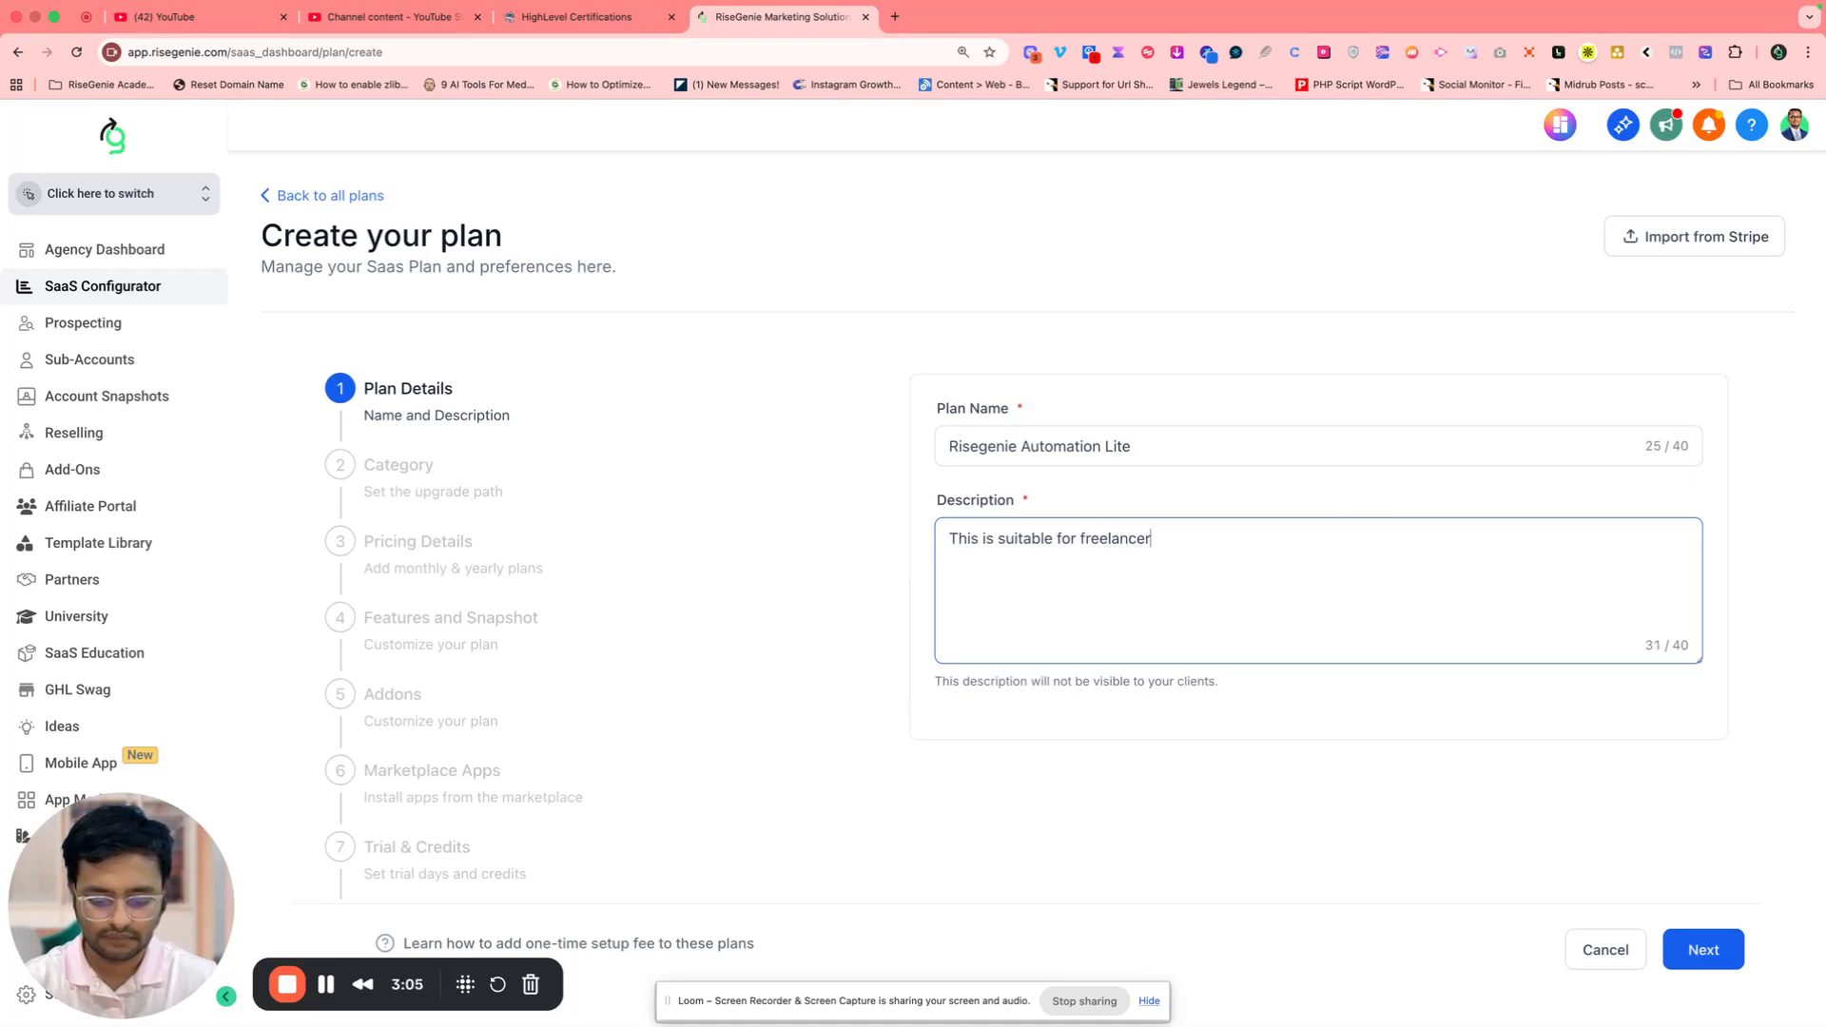
{"action": "type", "text": "s or "}
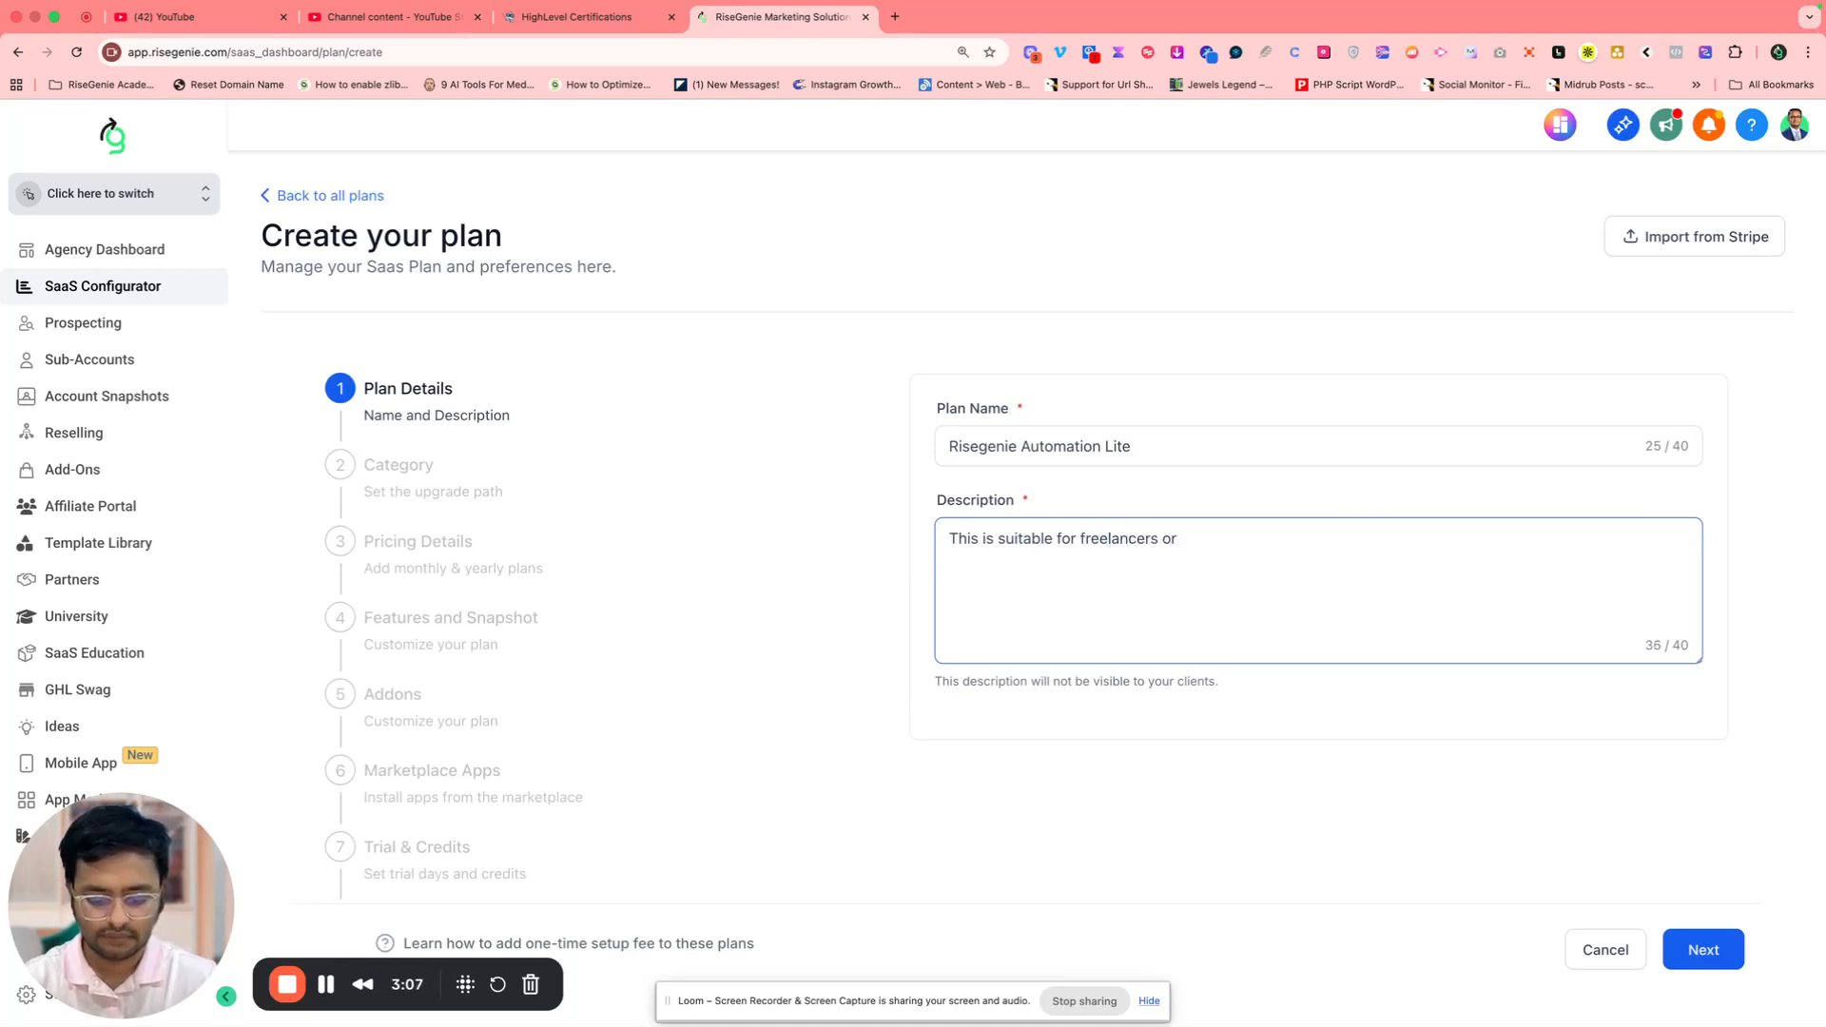
{"action": "type", "text": "solo"}
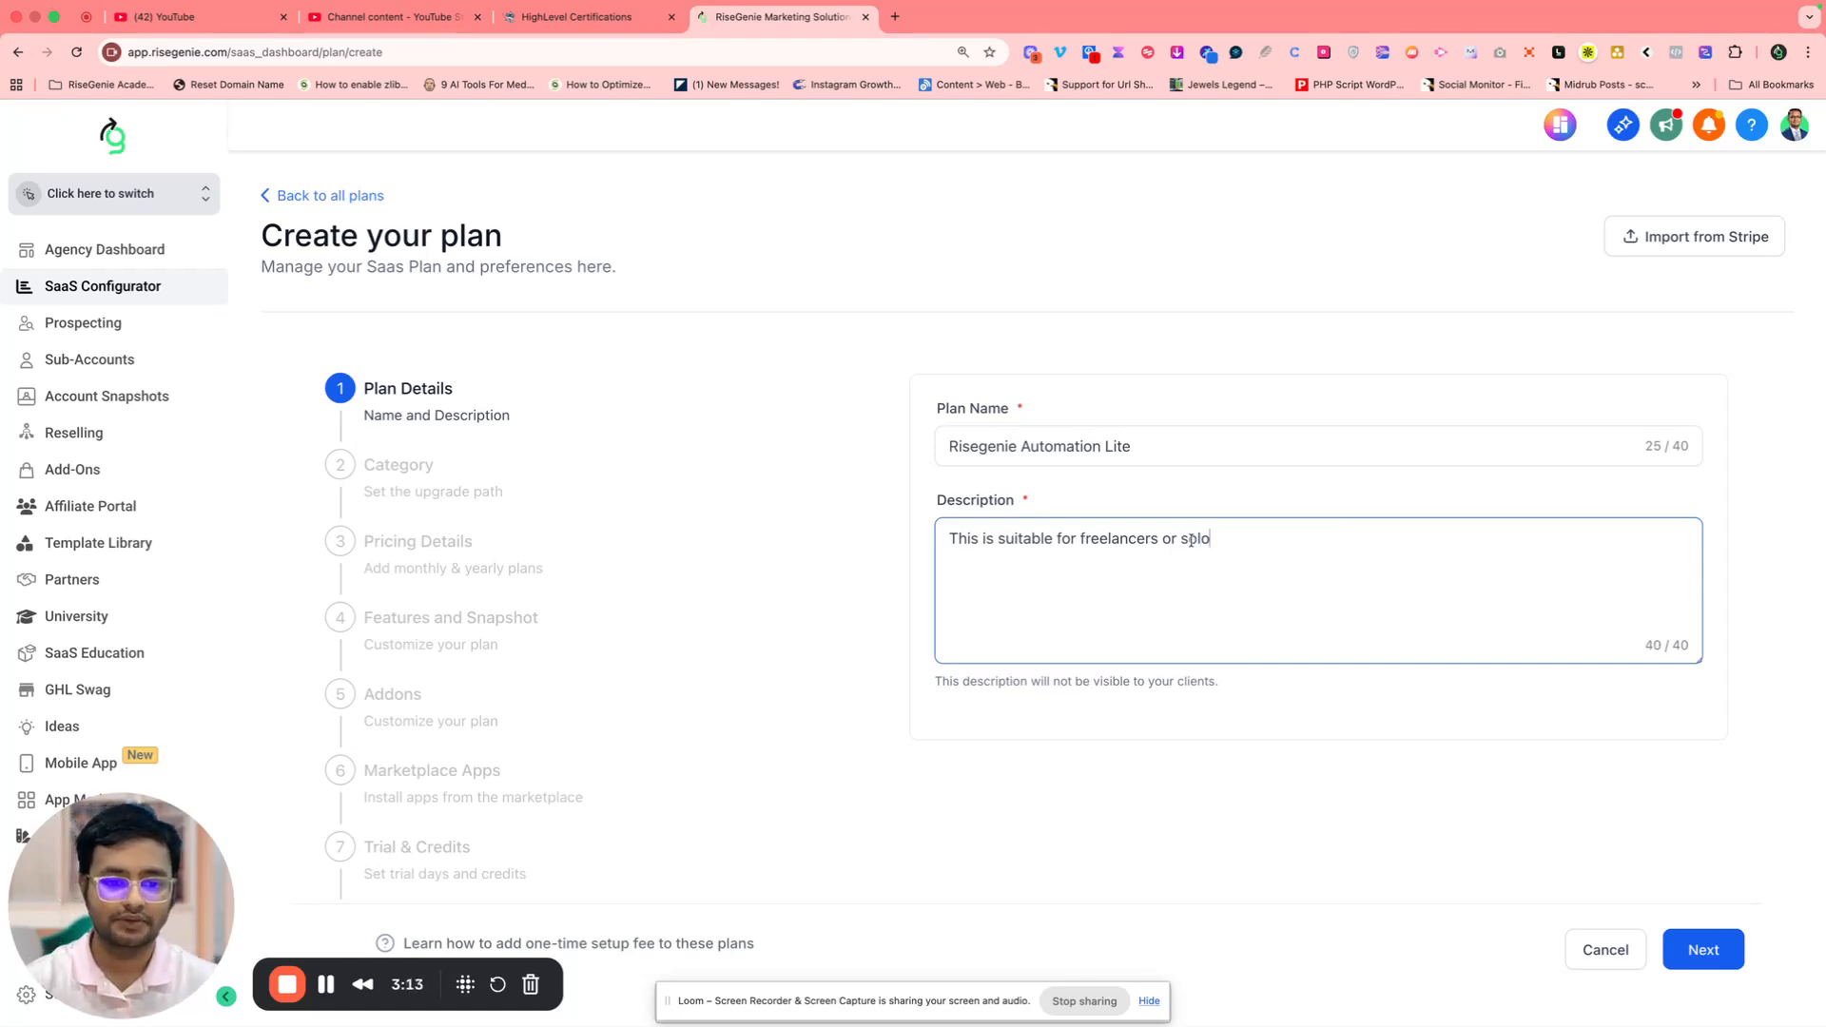
Shorten the plan description to "This is suitable for freelancers" and continue to the category stage
{"action": "left_click_drag", "start_coordinate": [1158, 539], "coordinate": [1206, 541]}
{"action": "key", "text": "BackSpace"}
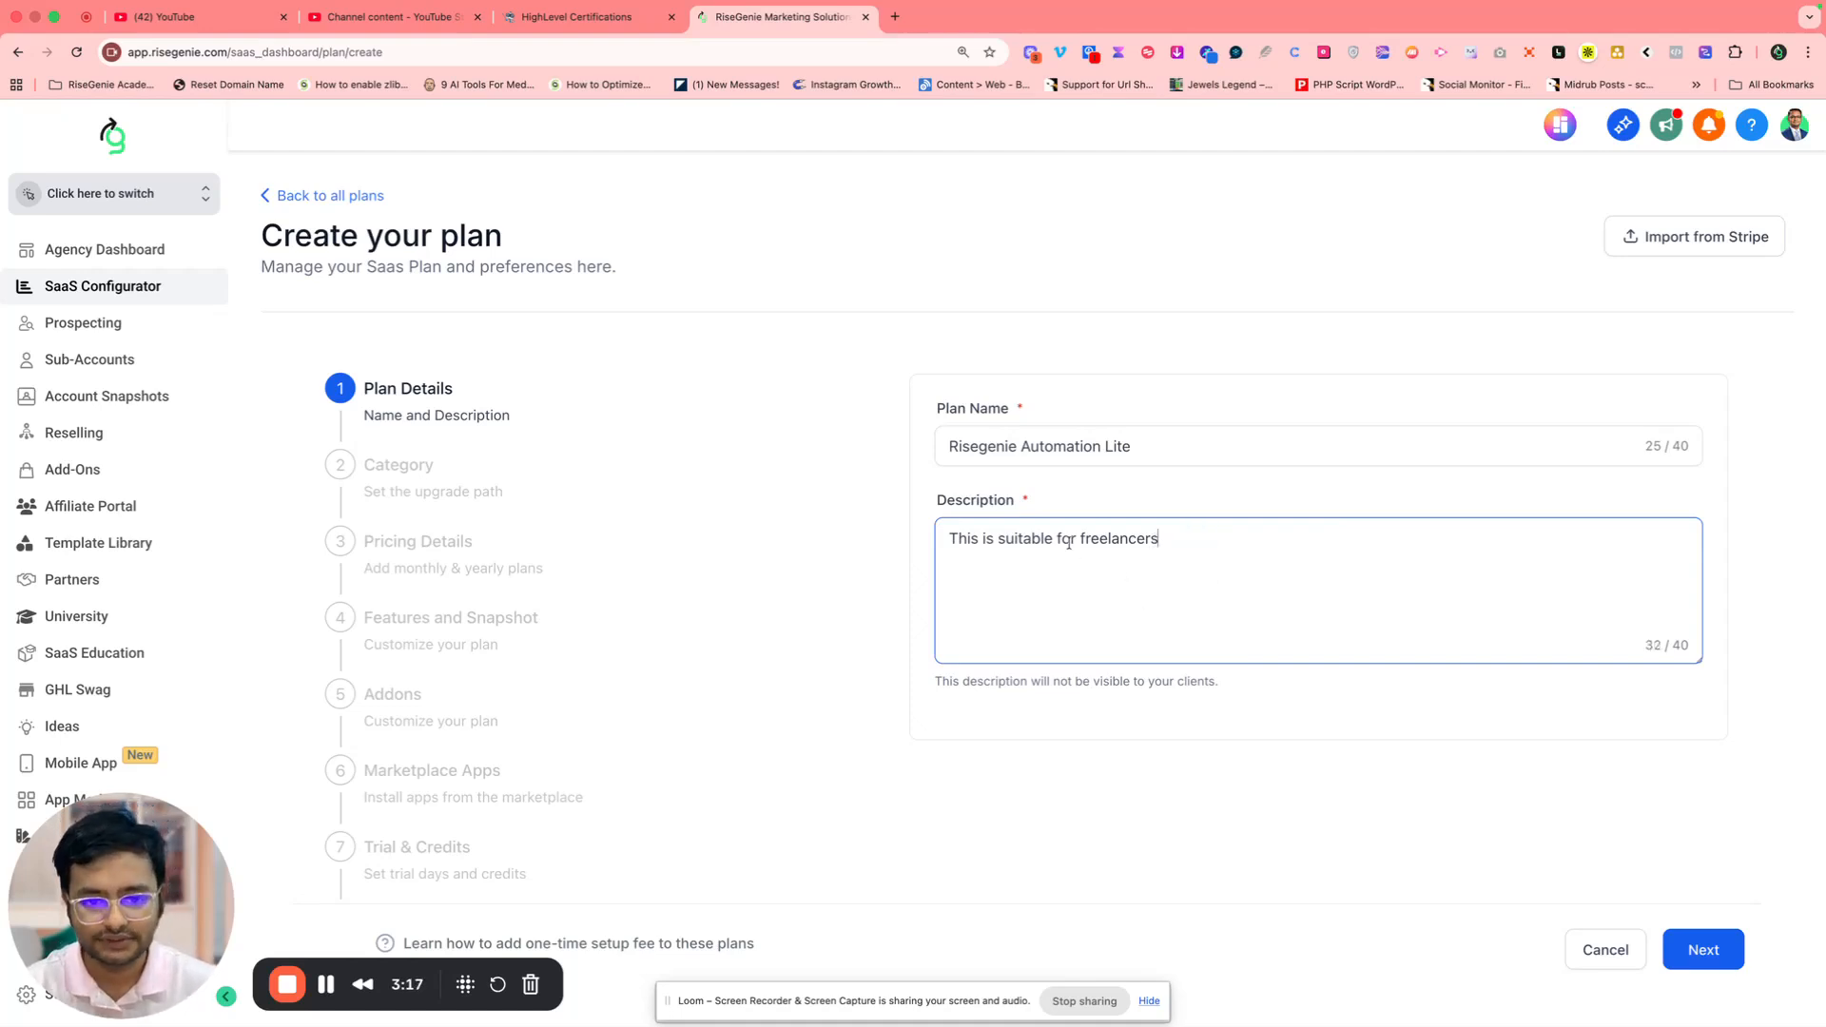
{"action": "scroll", "coordinate": [980, 745], "scroll_direction": "down", "scroll_amount": 3}
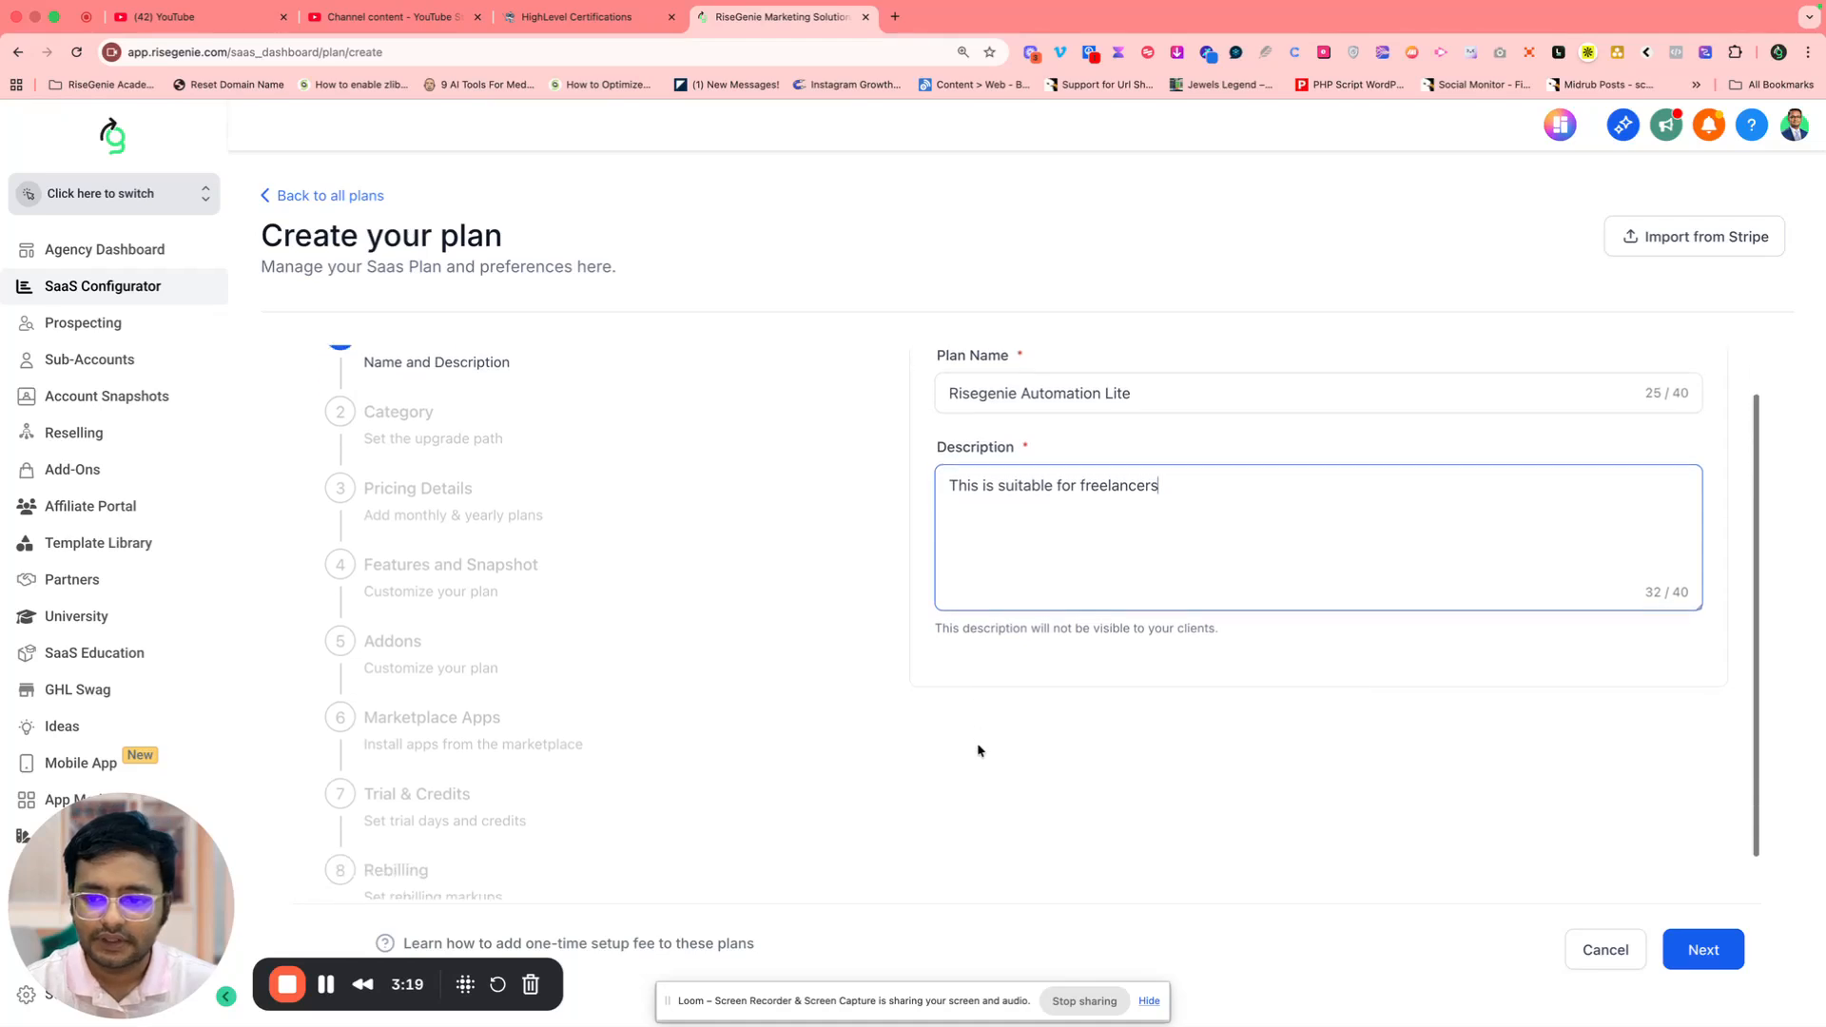
{"action": "scroll", "coordinate": [991, 742], "scroll_direction": "up", "scroll_amount": 3}
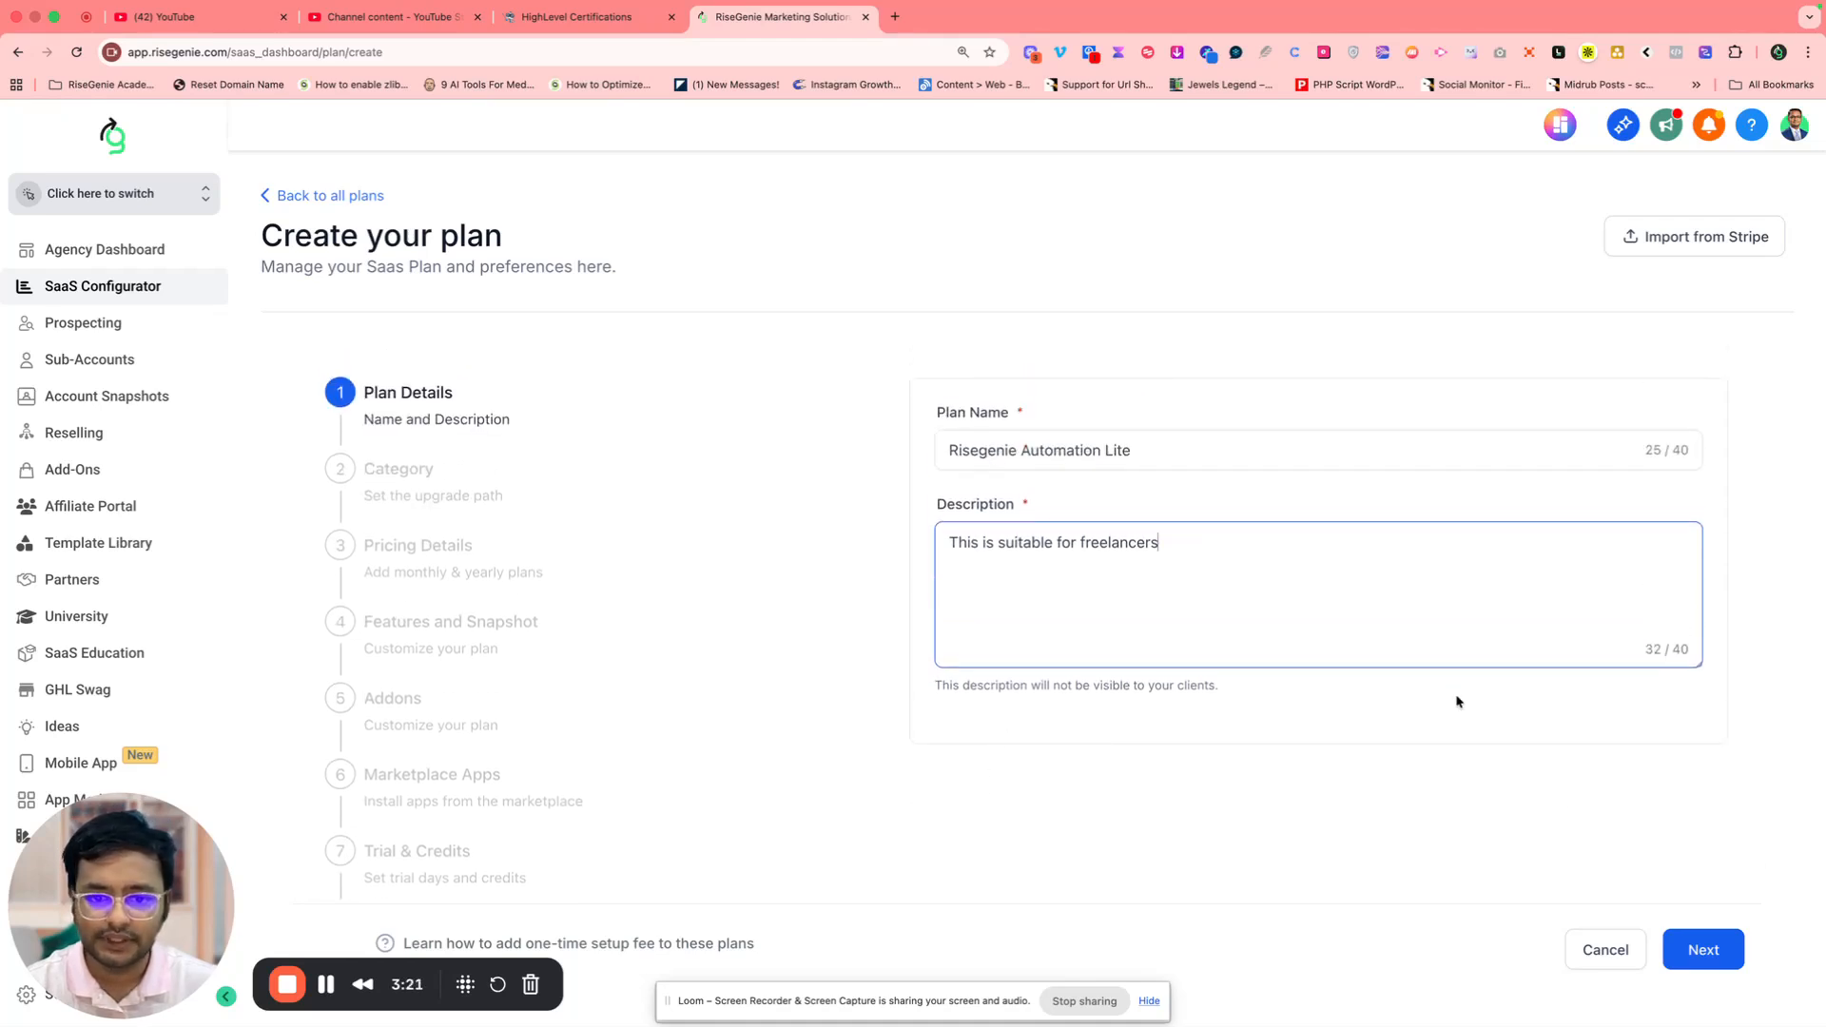
{"action": "left_click", "coordinate": [1699, 952]}
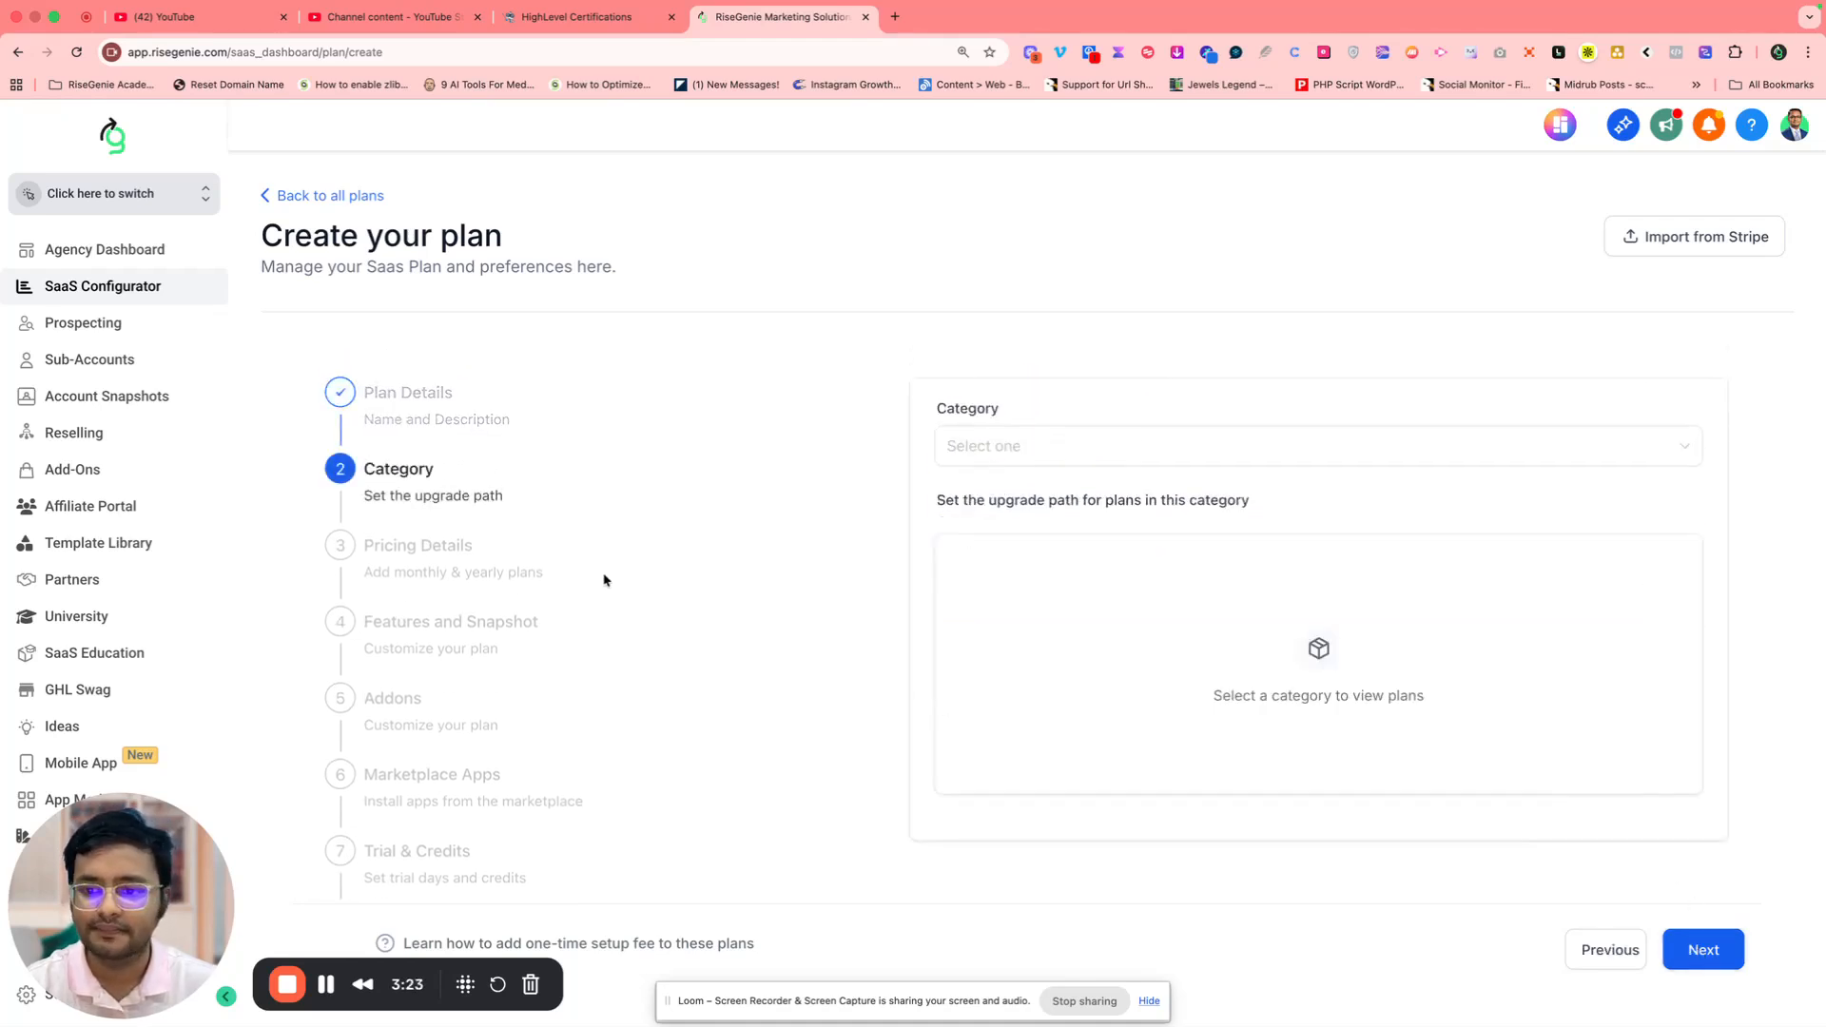
Assign the plan to the US only (USD) category and try re-ordering it in the upgrade path
{"action": "left_click", "coordinate": [1097, 440]}
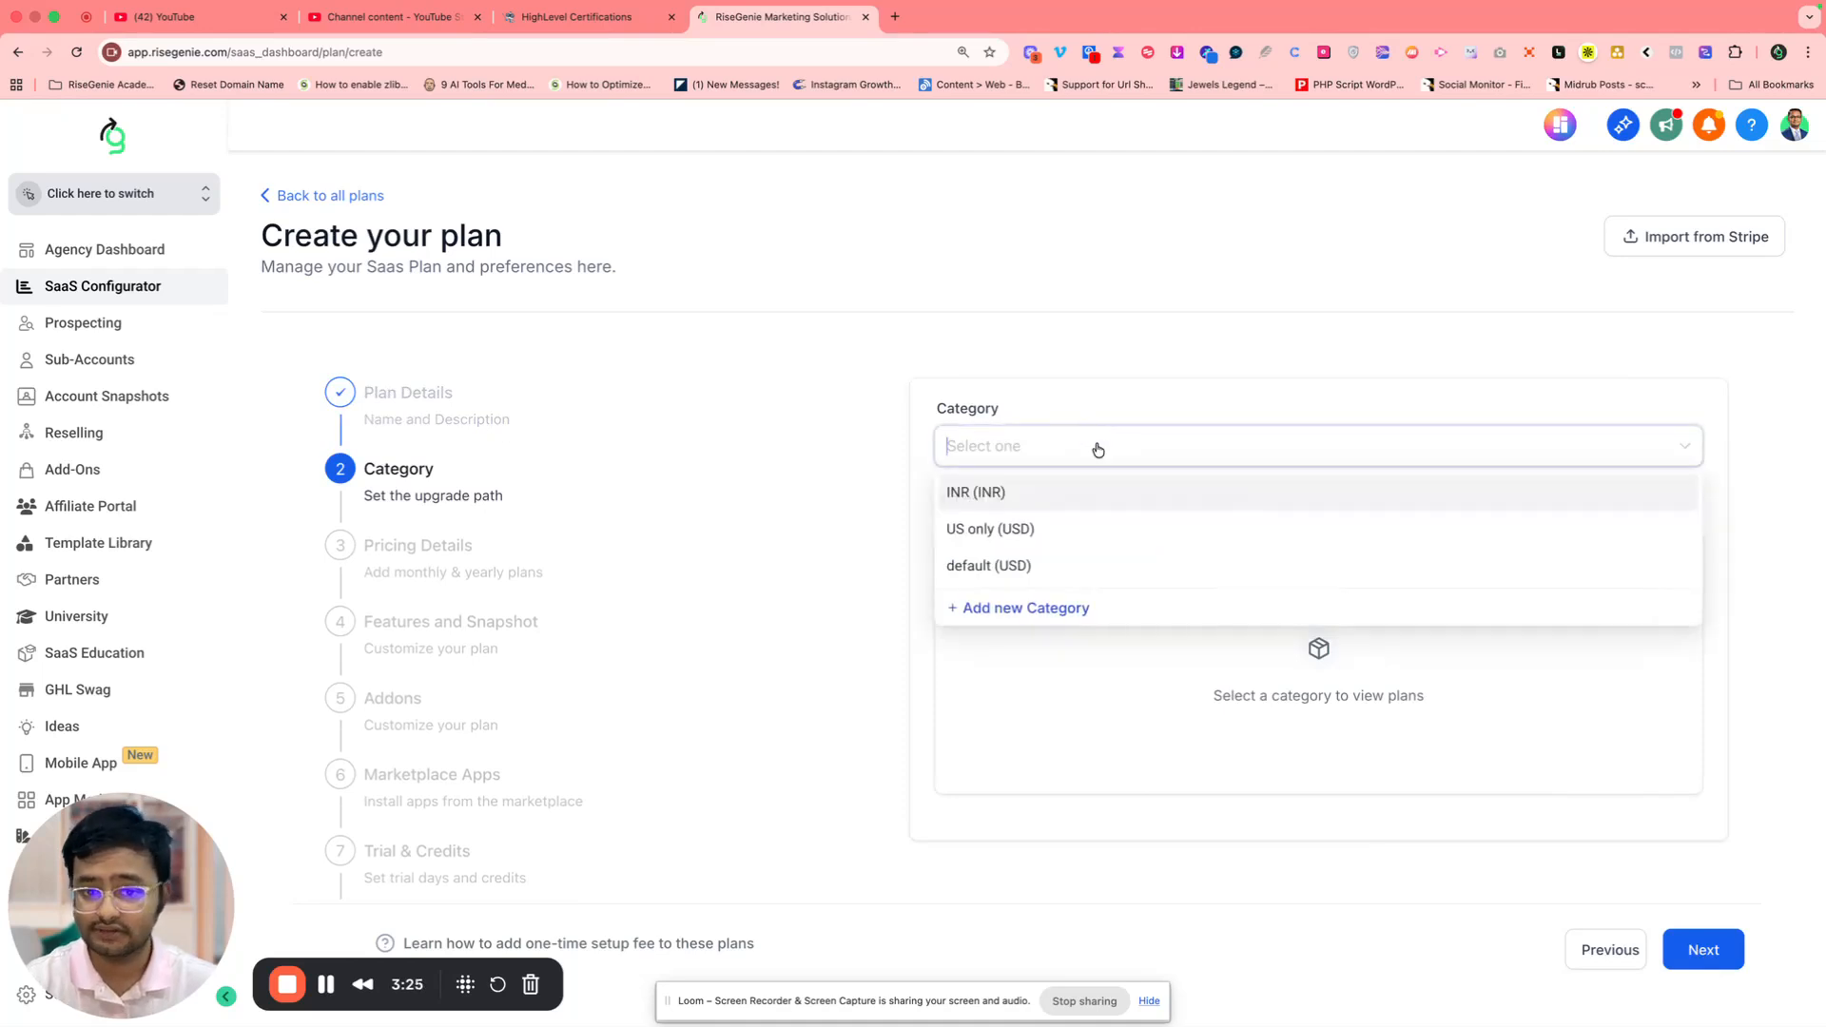
{"action": "left_click", "coordinate": [1017, 538]}
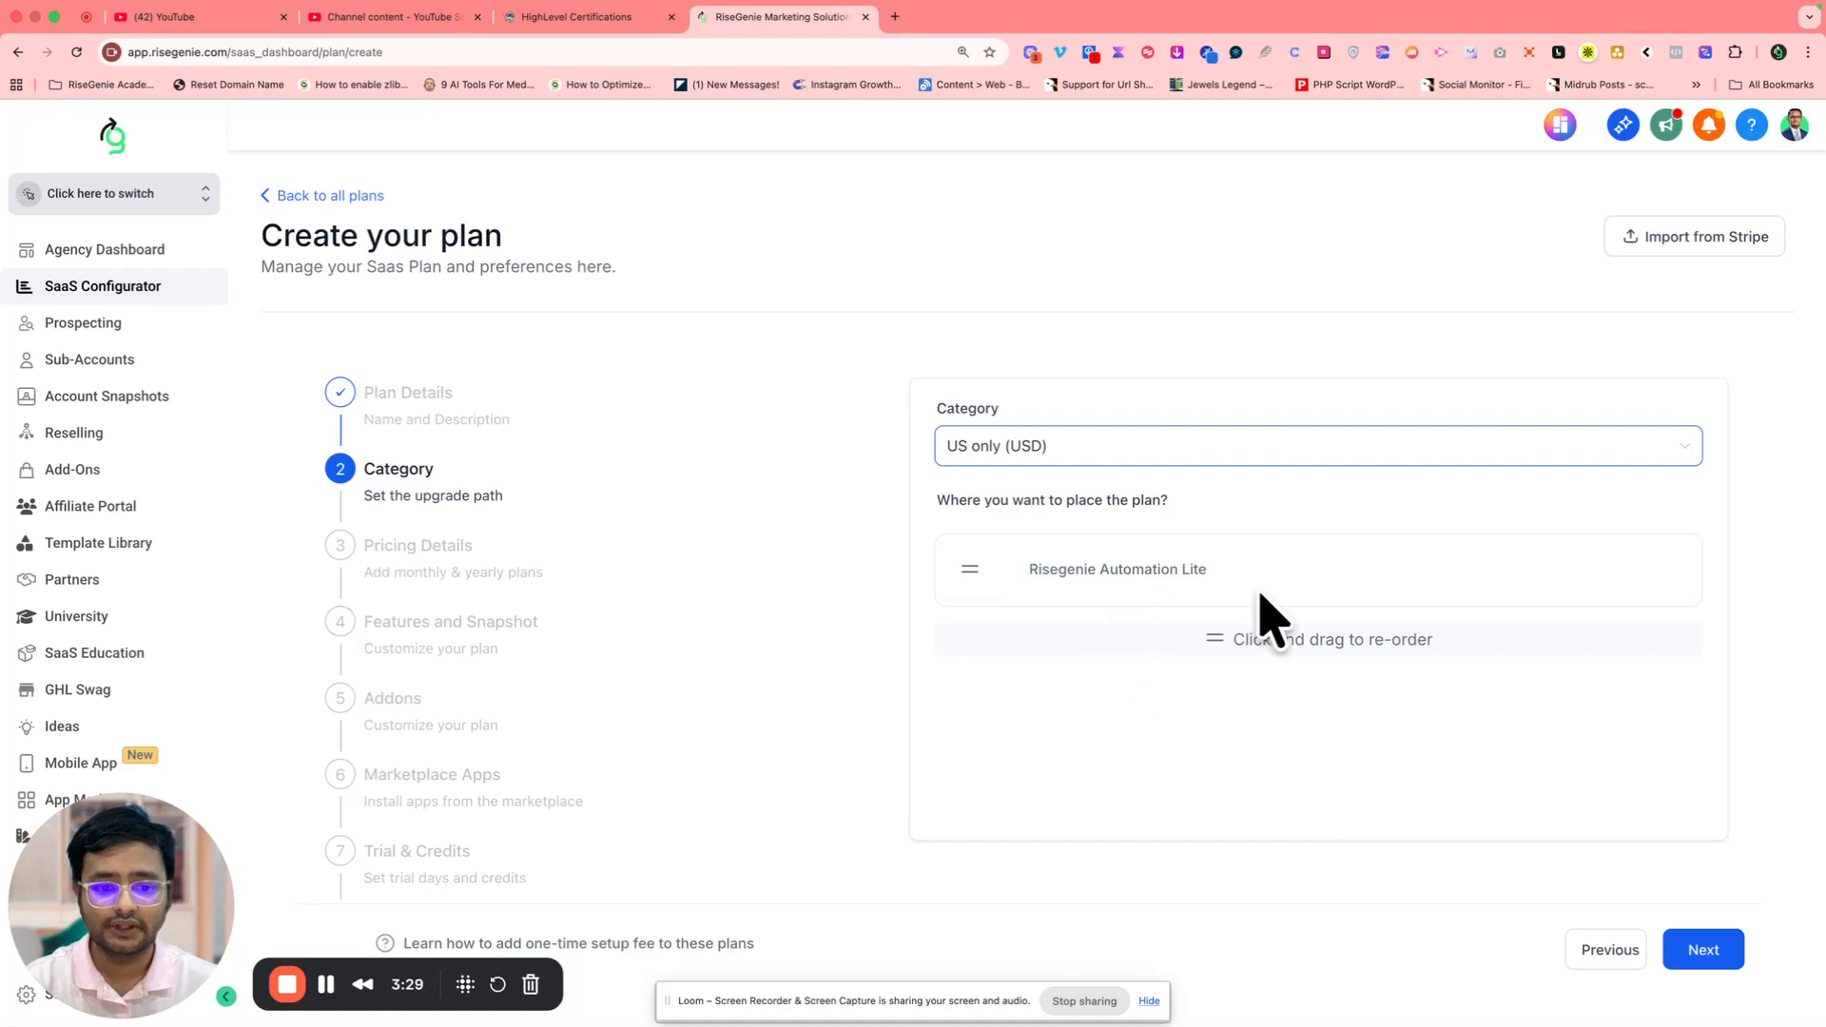
{"action": "scroll", "coordinate": [1237, 637], "scroll_direction": "down", "scroll_amount": 1}
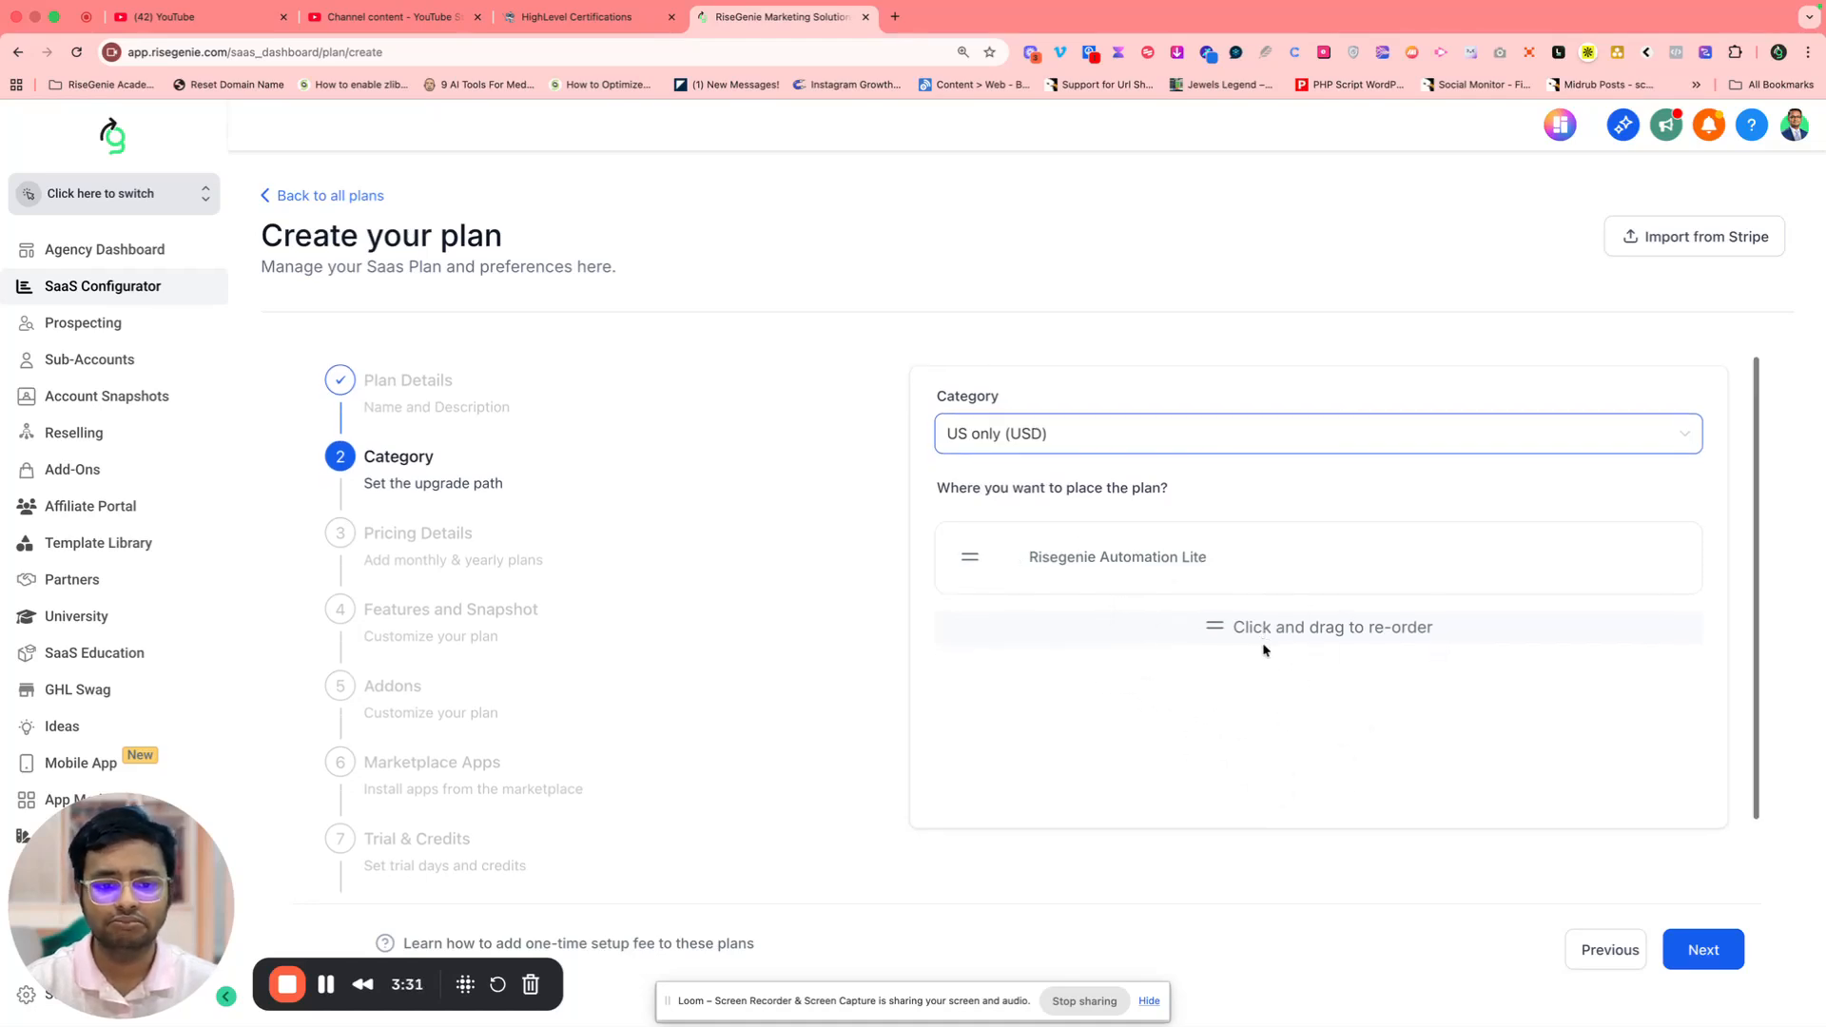
{"action": "mouse_move", "coordinate": [963, 561]}
{"action": "left_mouse_down"}
{"action": "mouse_move", "coordinate": [954, 613]}
{"action": "mouse_move", "coordinate": [1163, 653]}
{"action": "mouse_move", "coordinate": [1068, 648]}
{"action": "mouse_move", "coordinate": [1007, 575]}
{"action": "mouse_move", "coordinate": [985, 584]}
{"action": "left_mouse_up"}
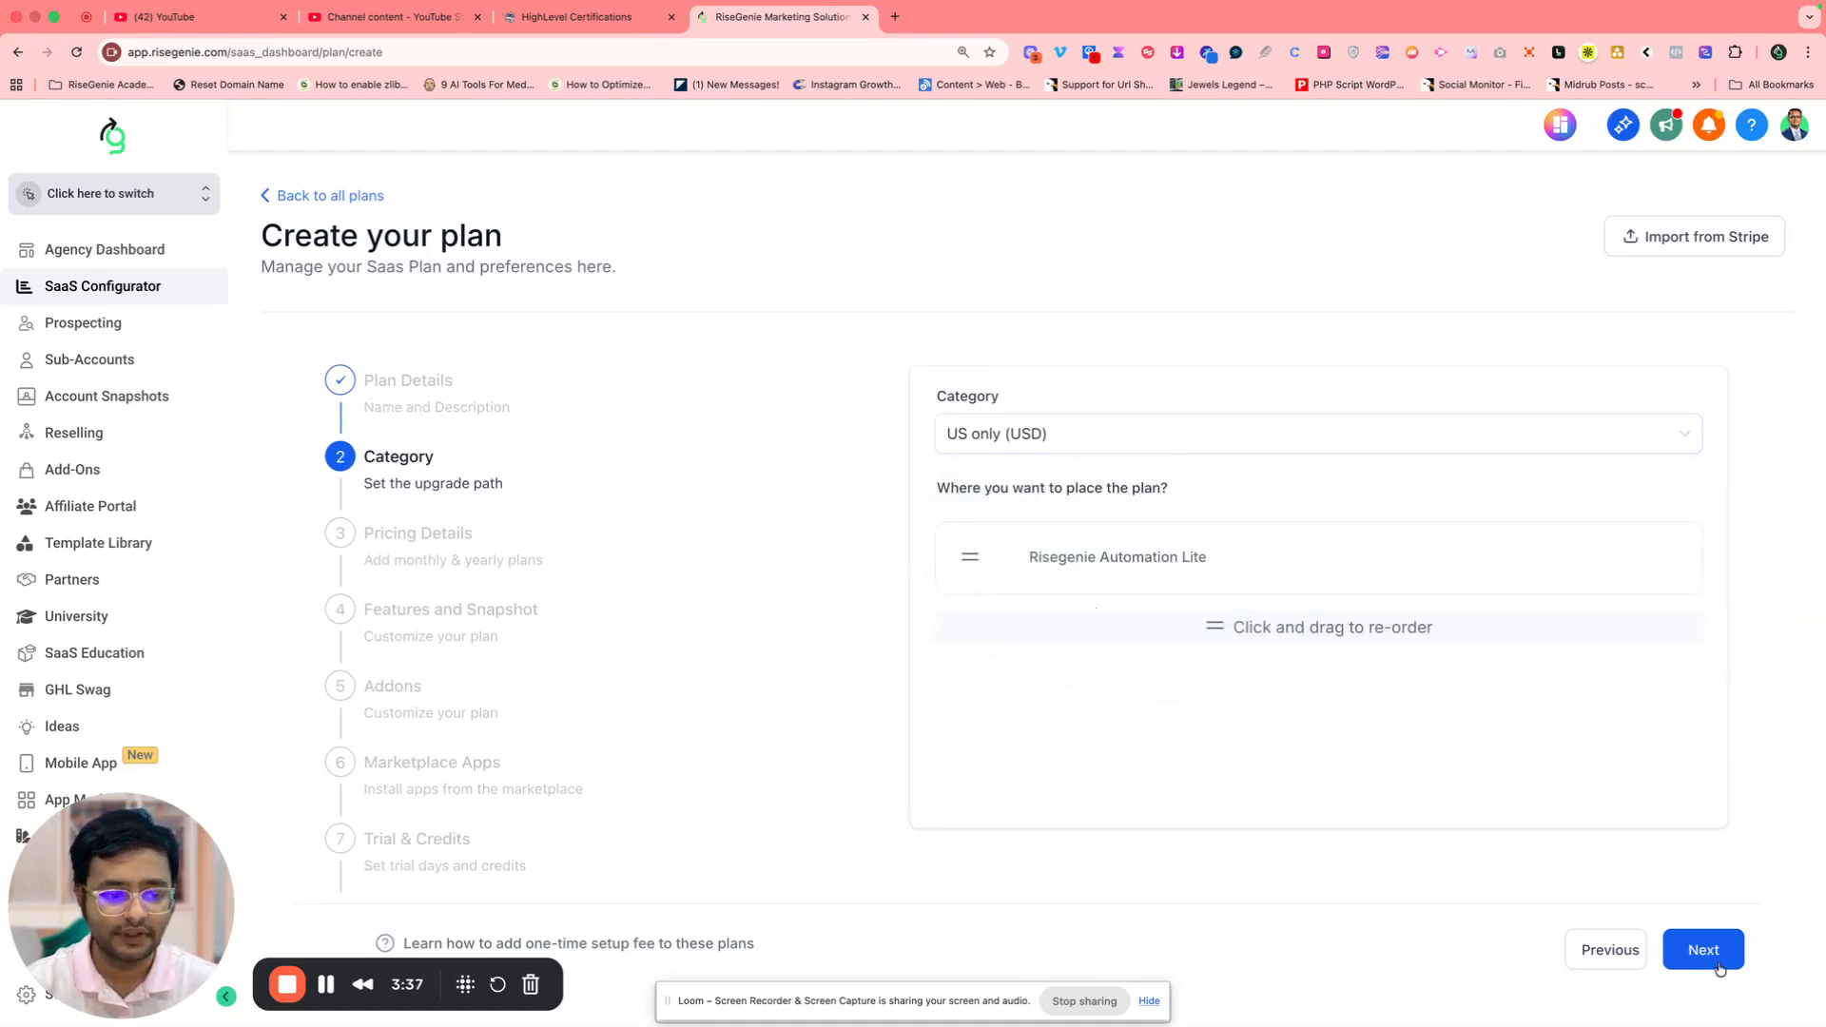
Set the plan's price to $97 monthly and $970 annually
{"action": "left_click", "coordinate": [980, 518]}
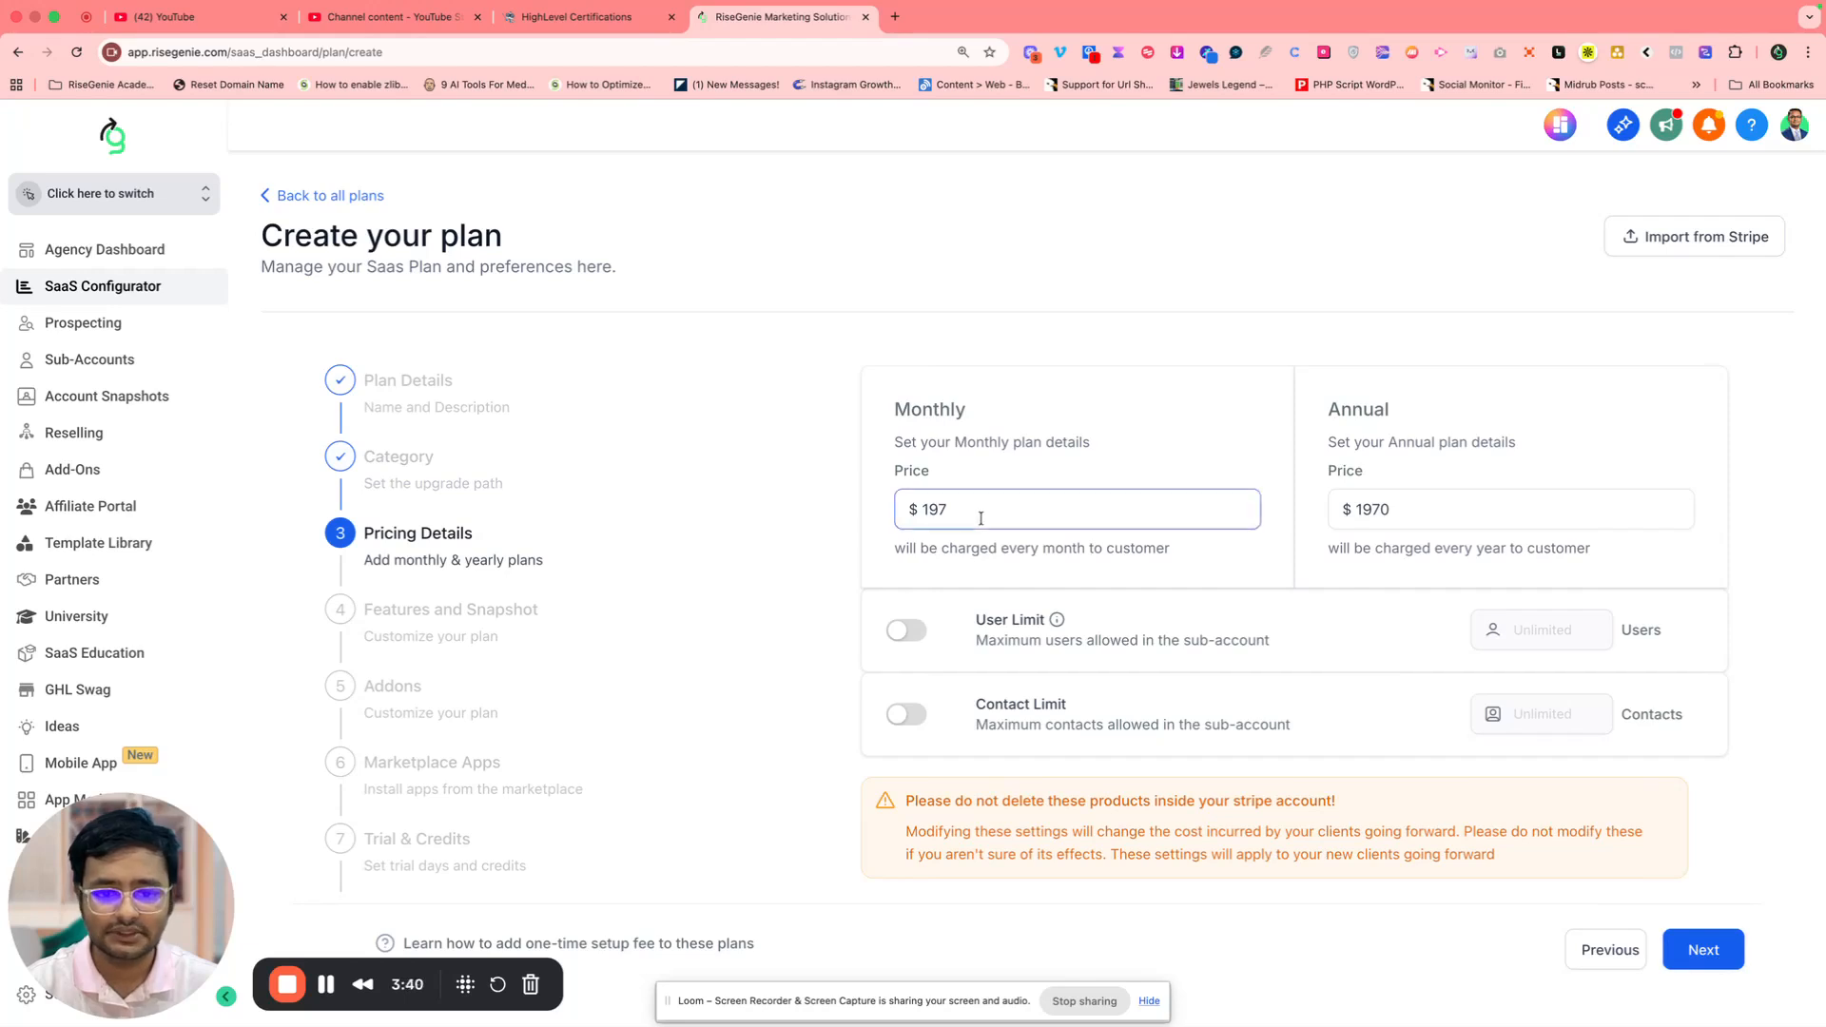
{"action": "left_click", "coordinate": [928, 511]}
{"action": "key", "text": "BackSpace"}
{"action": "left_click", "coordinate": [1369, 509]}
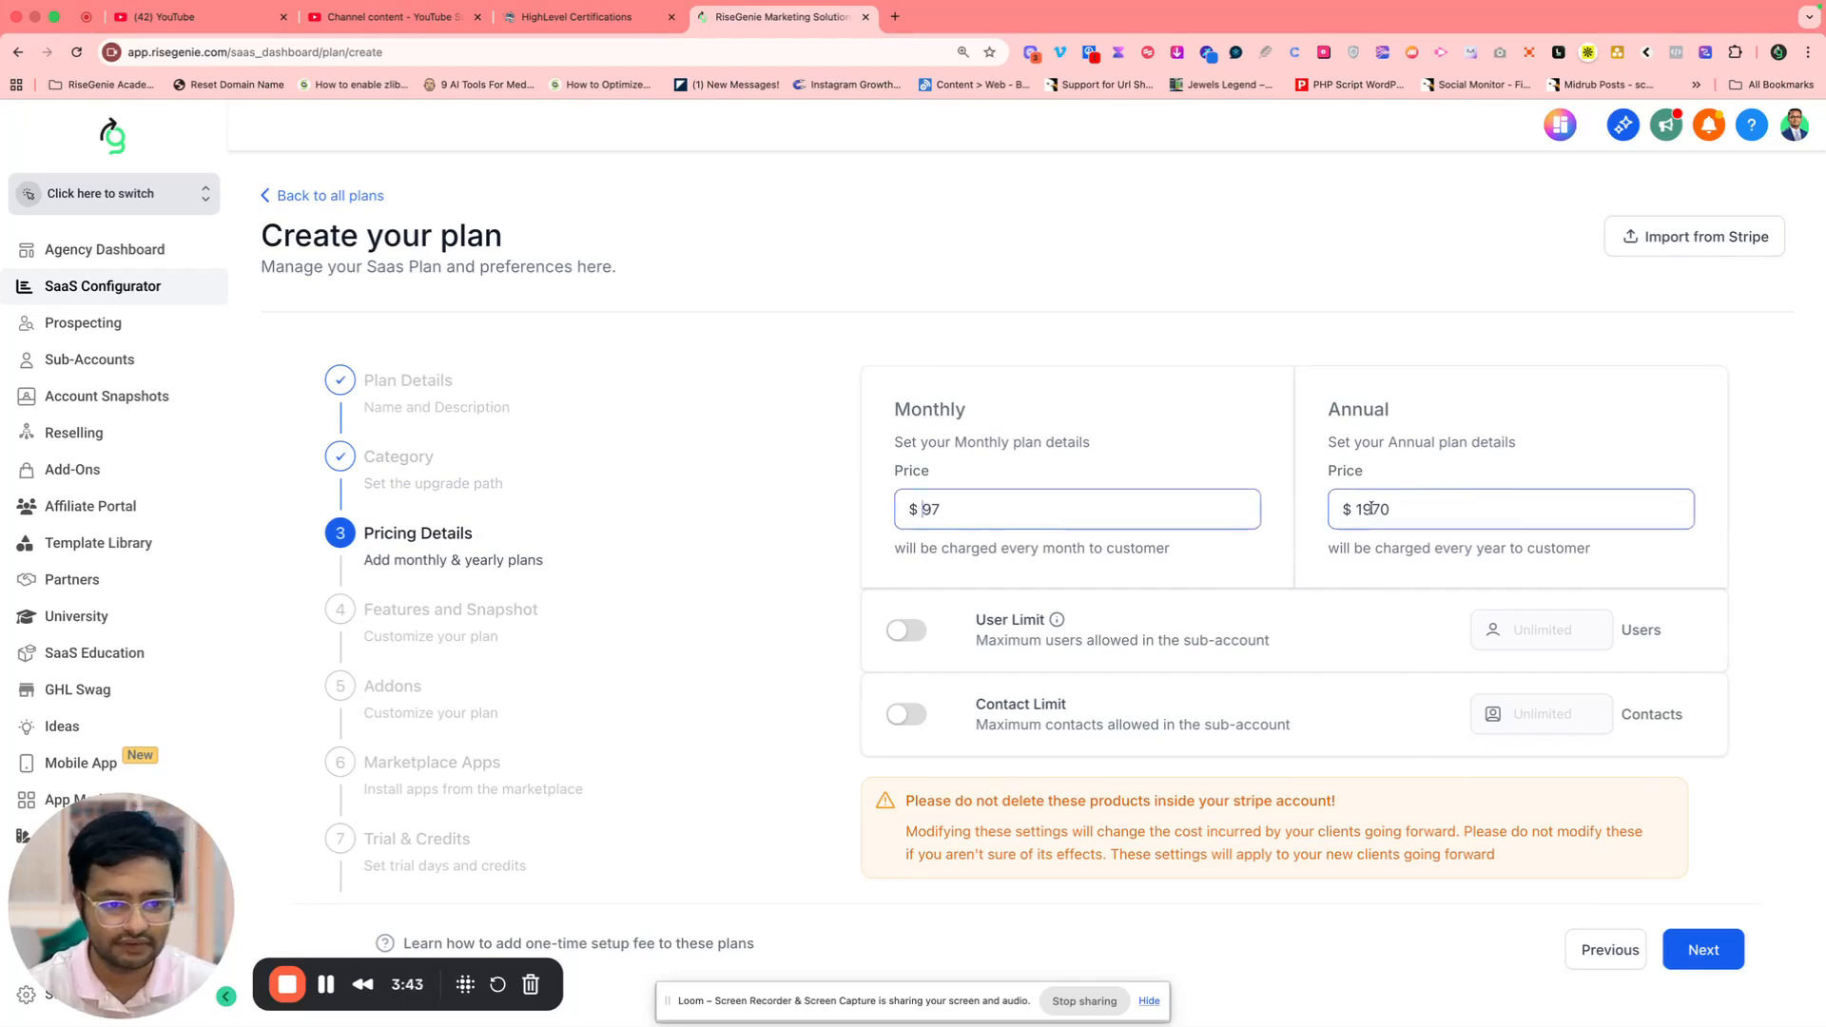
{"action": "key", "text": "BackSpace"}
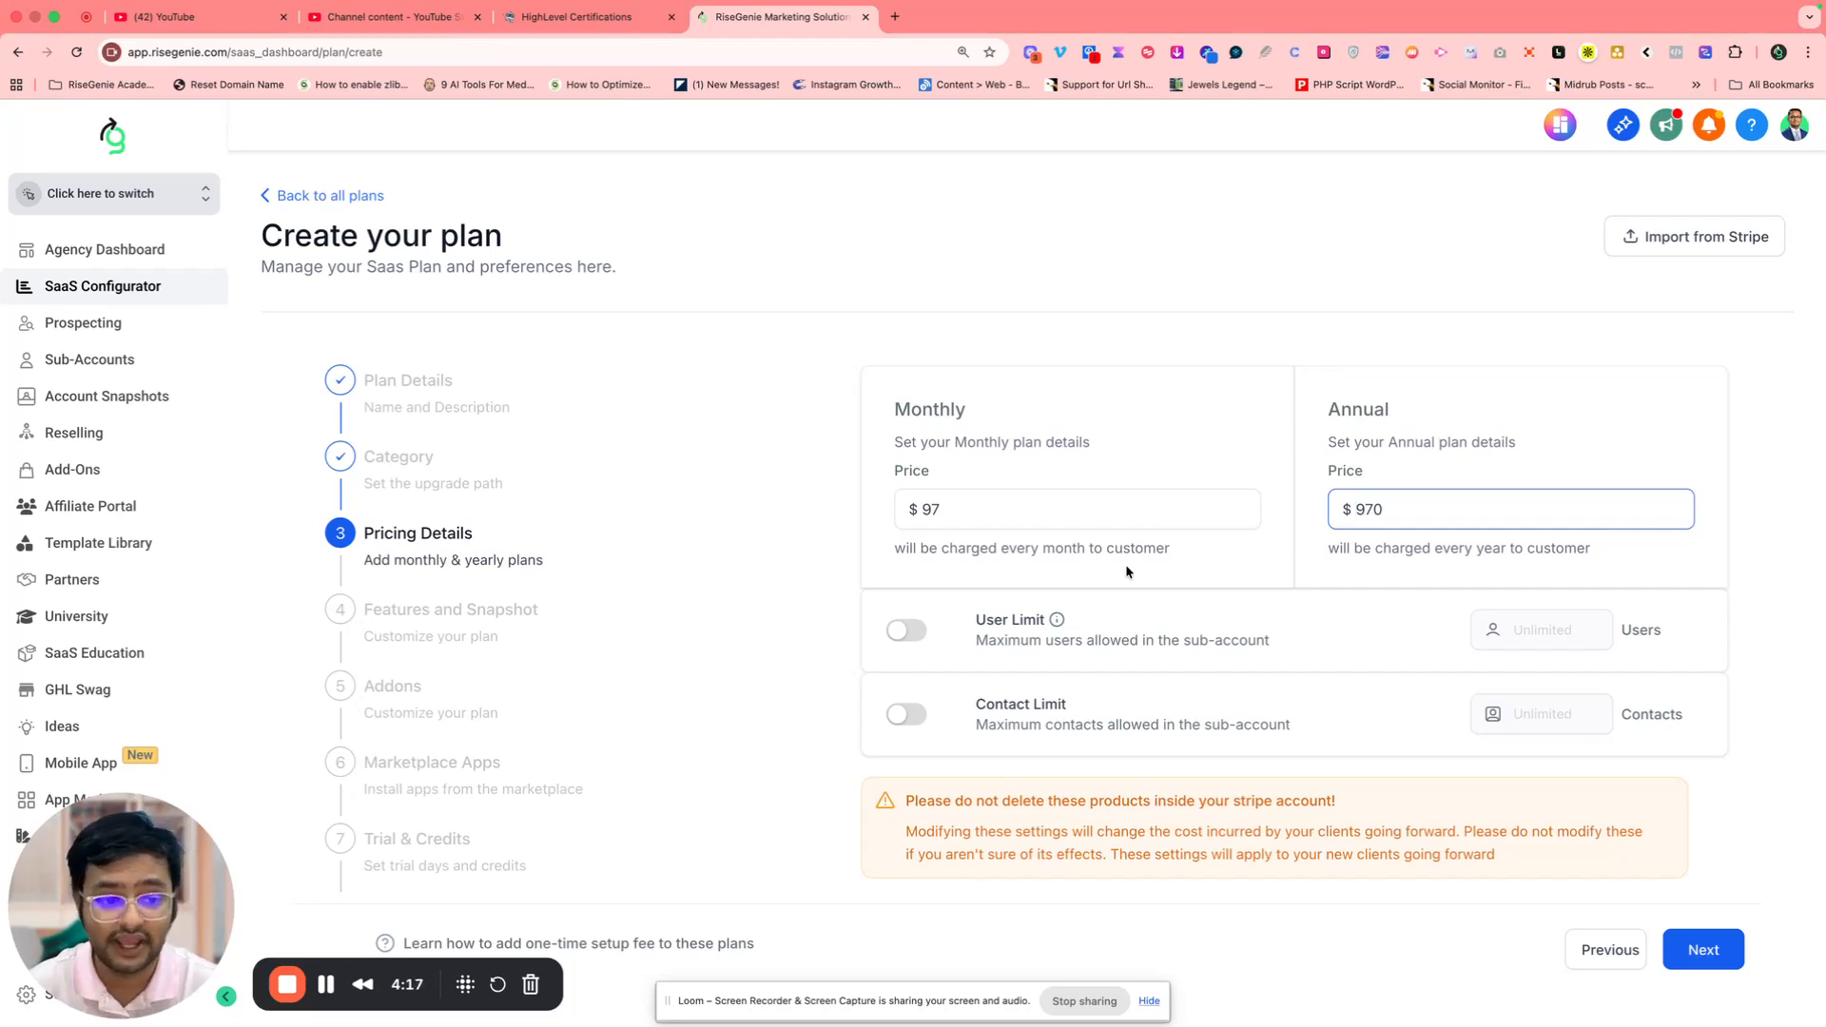
Enable the user and contact limits, allowing 5 users and 5000 contacts per sub-account
{"action": "left_click", "coordinate": [896, 633]}
{"action": "left_click", "coordinate": [1522, 629]}
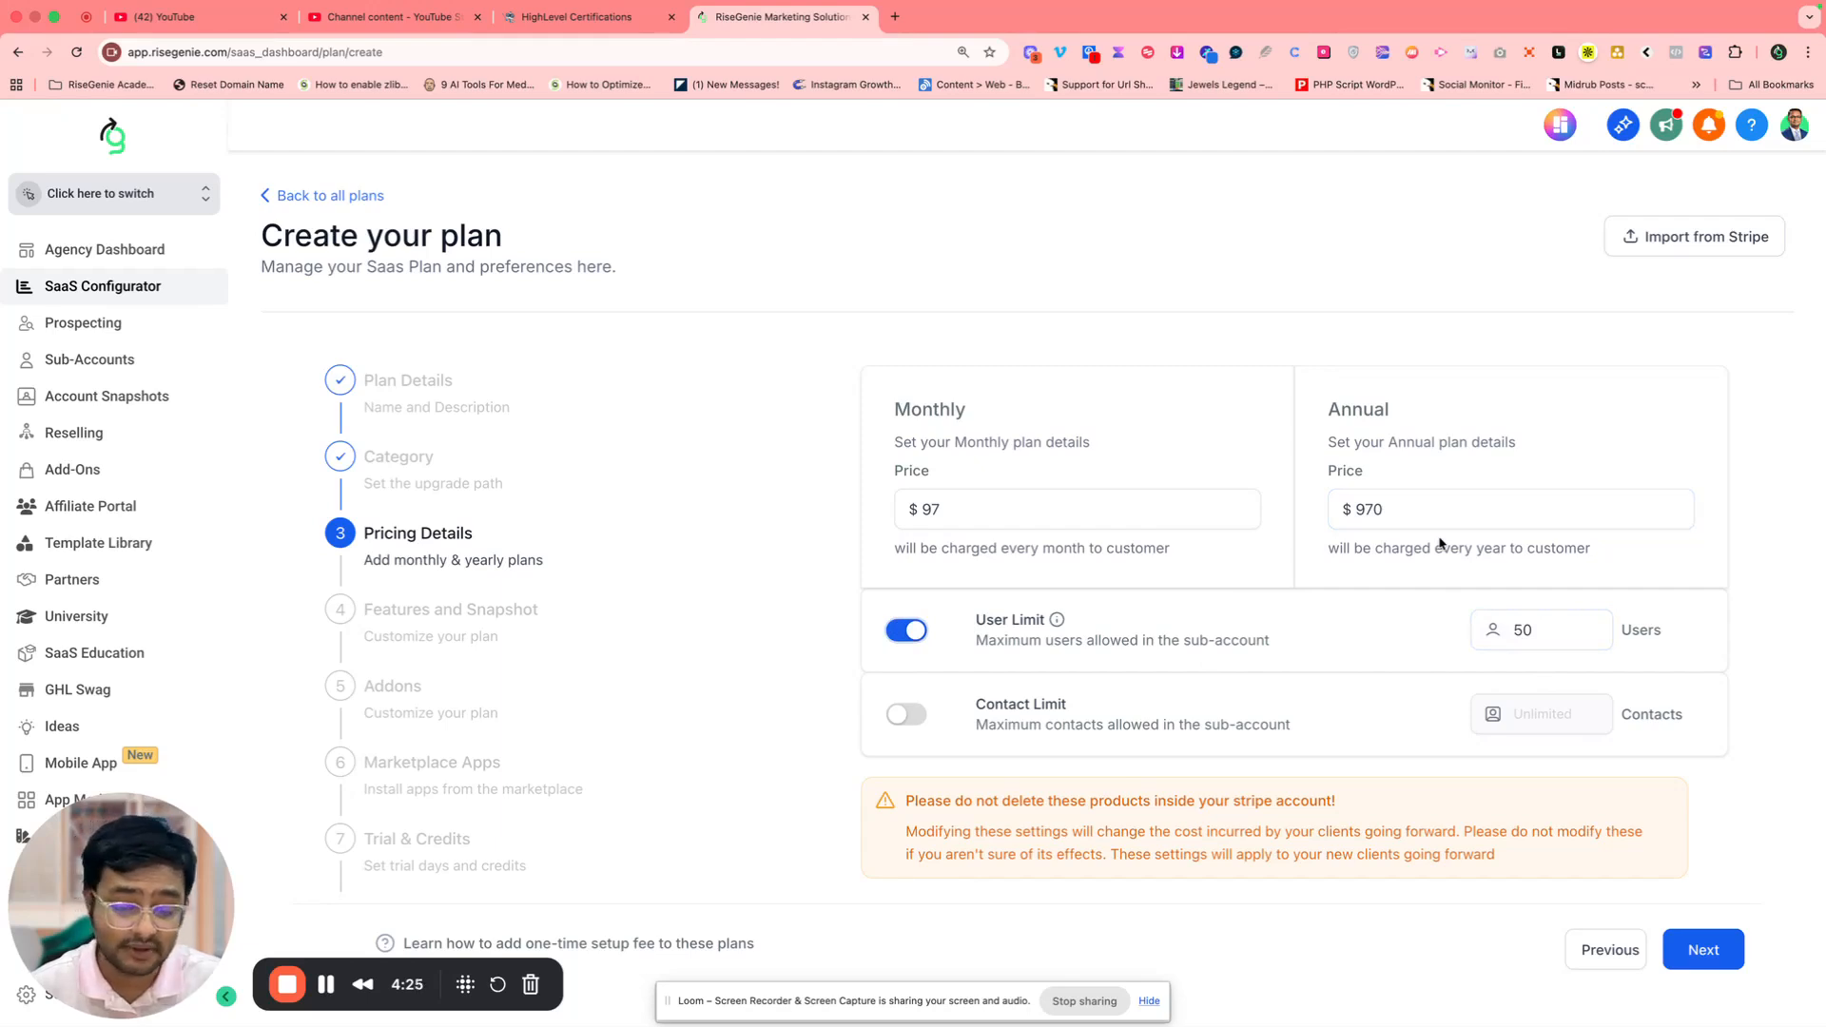
{"action": "left_click", "coordinate": [1525, 627]}
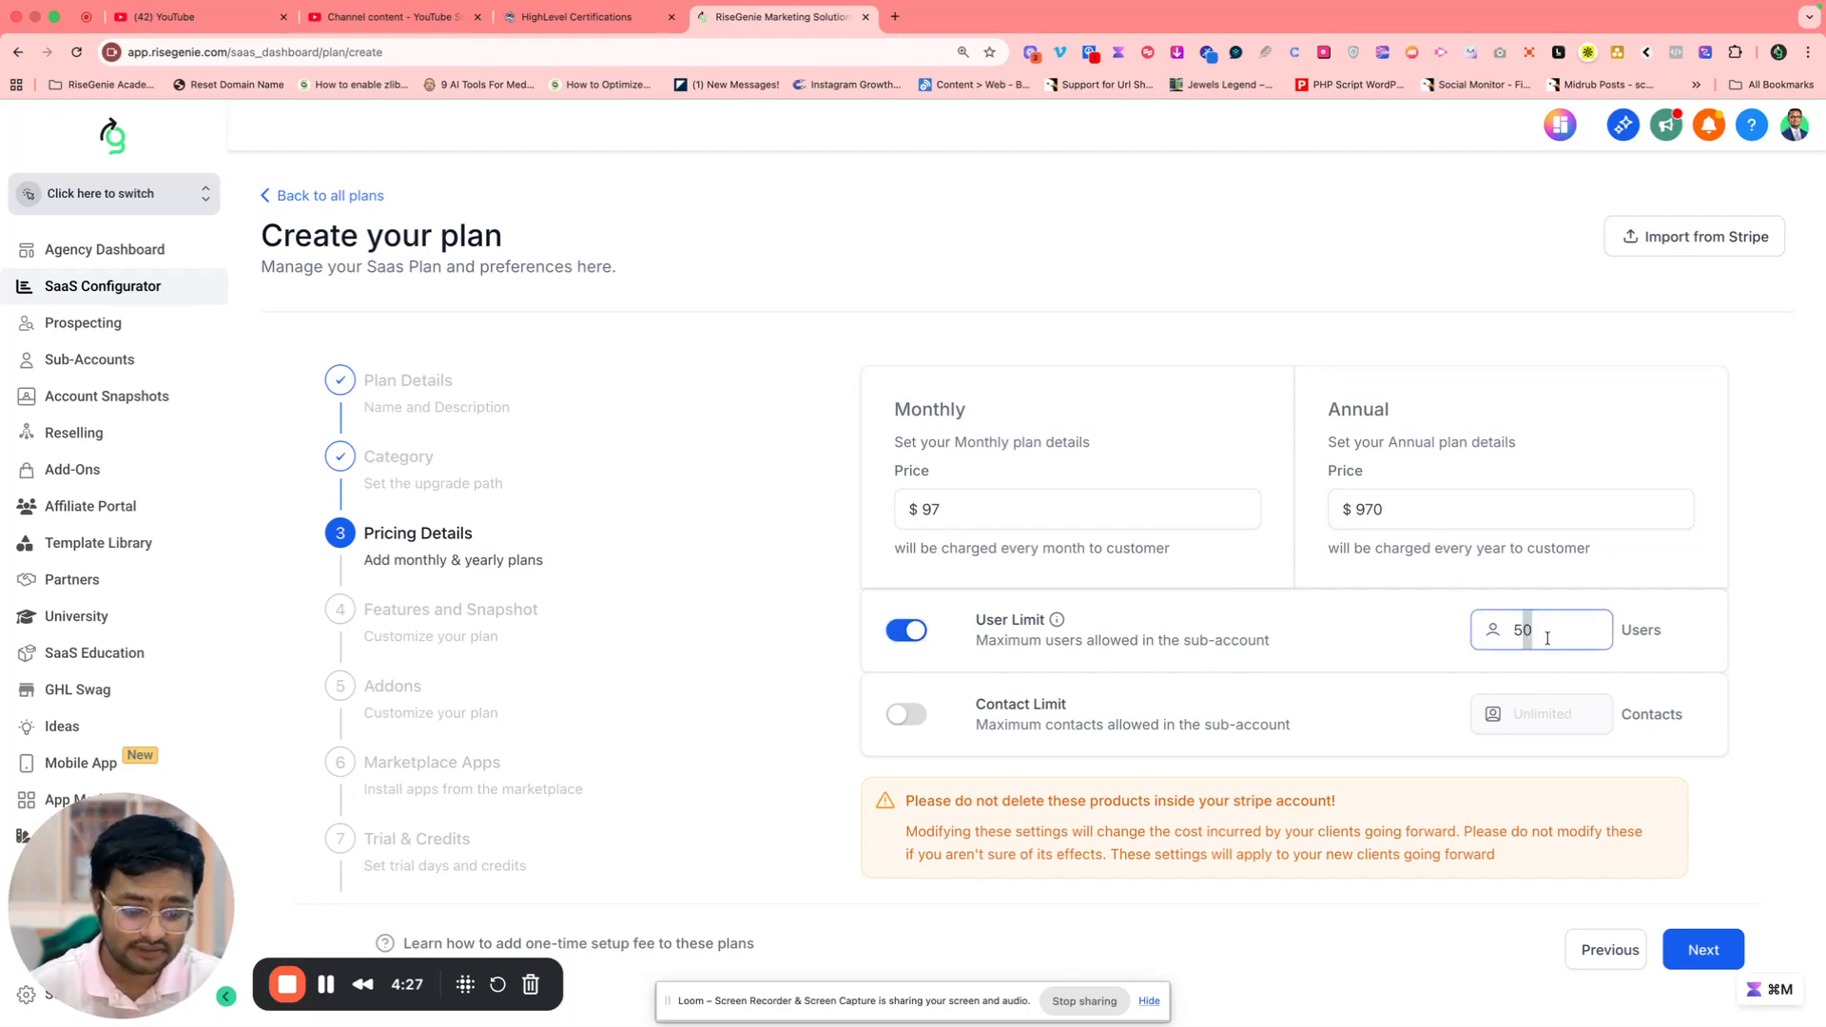
{"action": "key", "text": "BackSpace"}
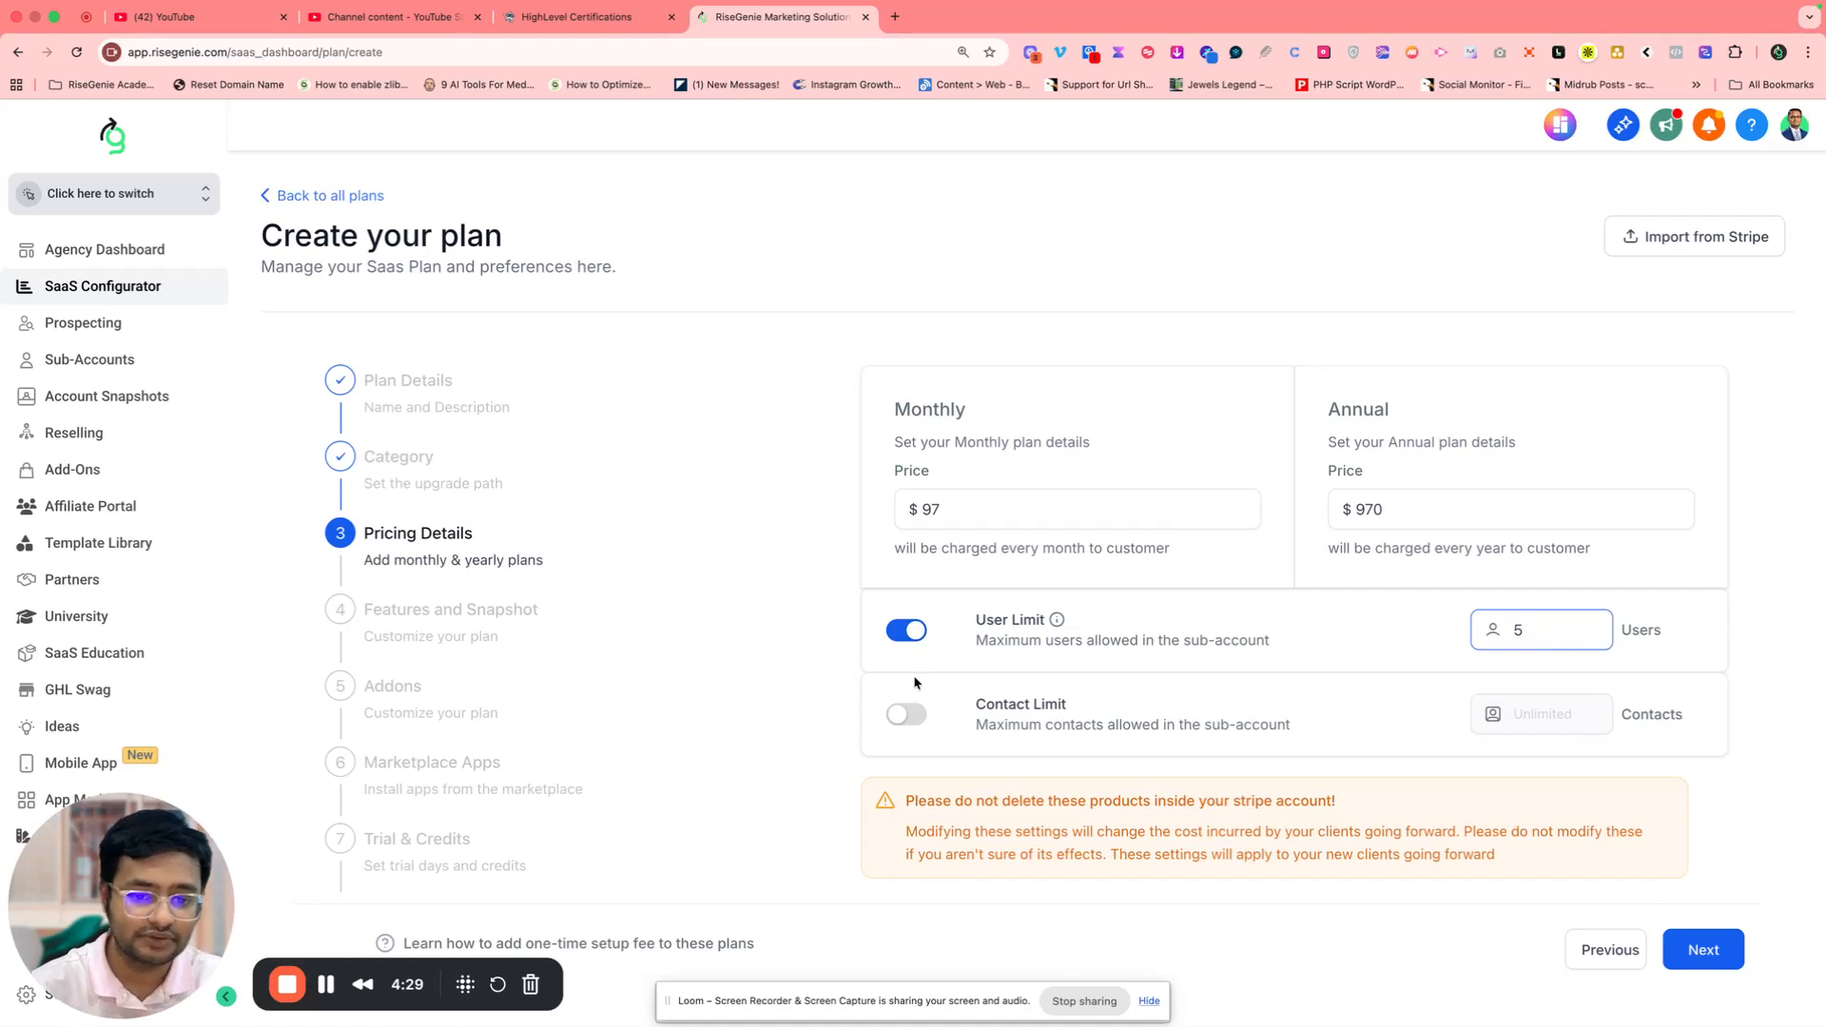
{"action": "left_click", "coordinate": [906, 714]}
{"action": "left_click", "coordinate": [1590, 723]}
{"action": "type", "text": "000"}
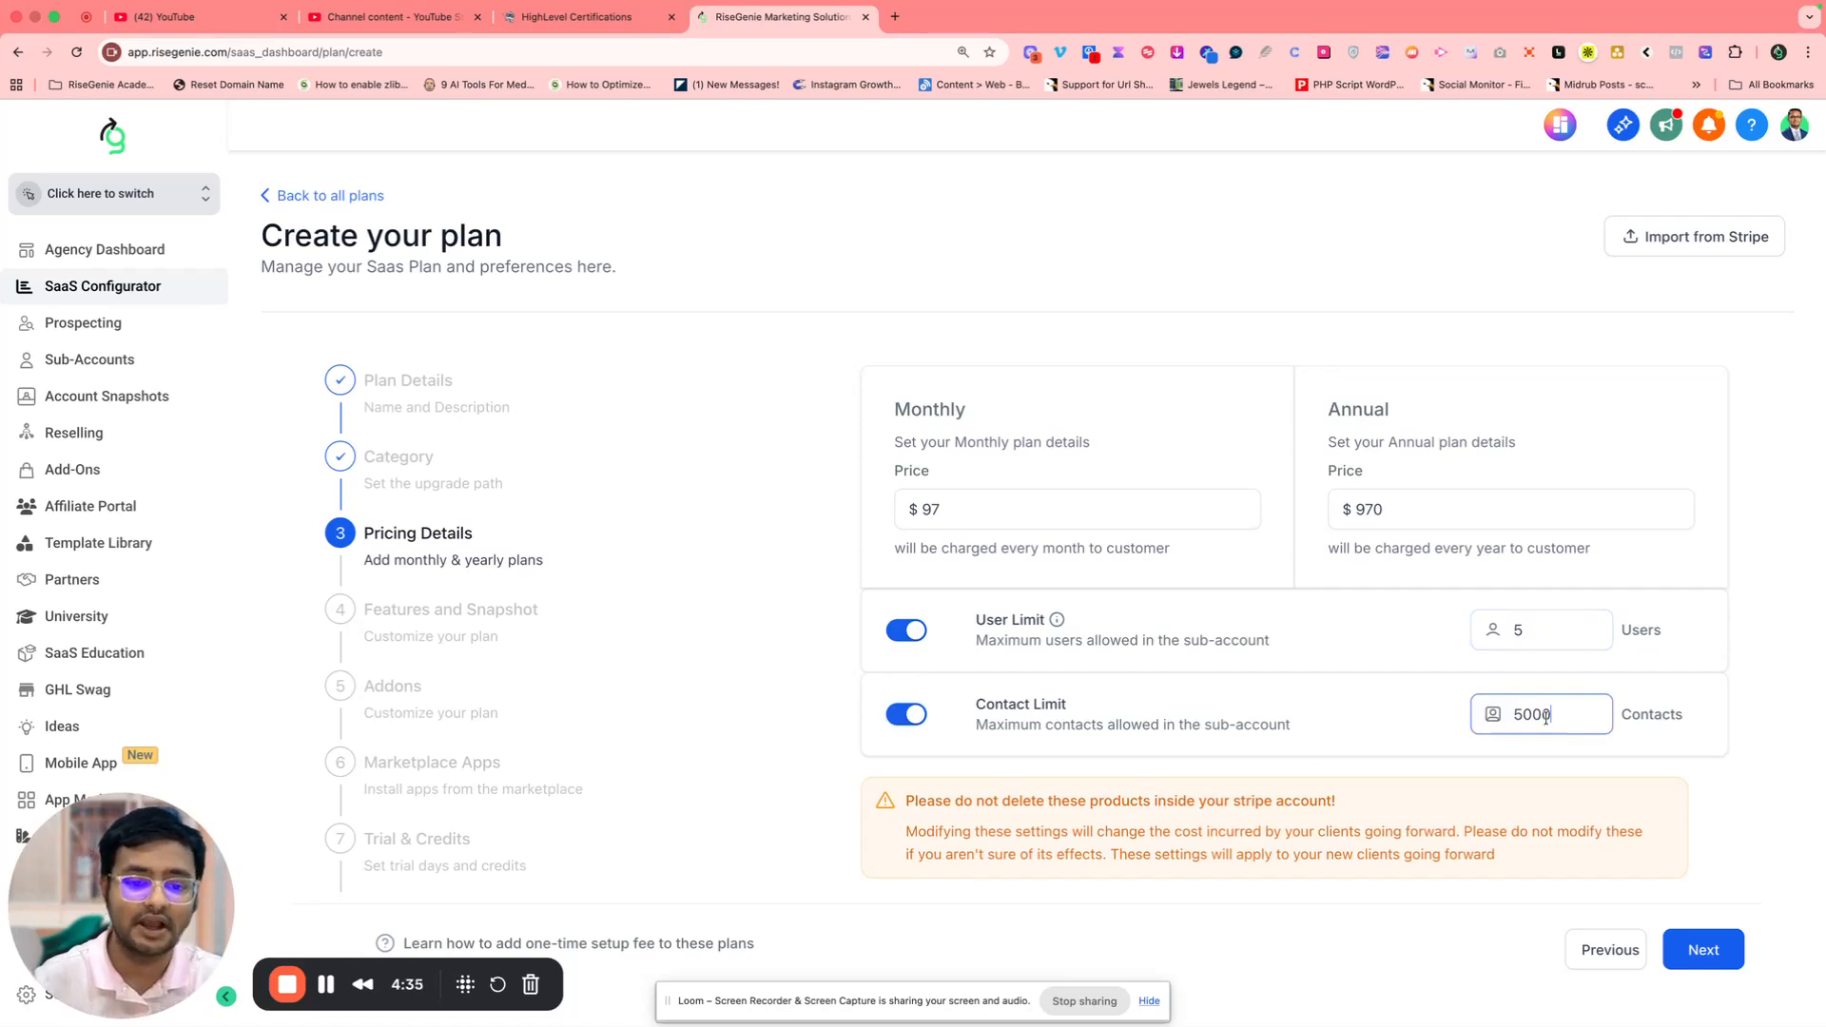
Read the warning about deleting products in Stripe and continue to the Features and Snapshot stage
{"action": "scroll", "coordinate": [1463, 749], "scroll_direction": "down", "scroll_amount": 2}
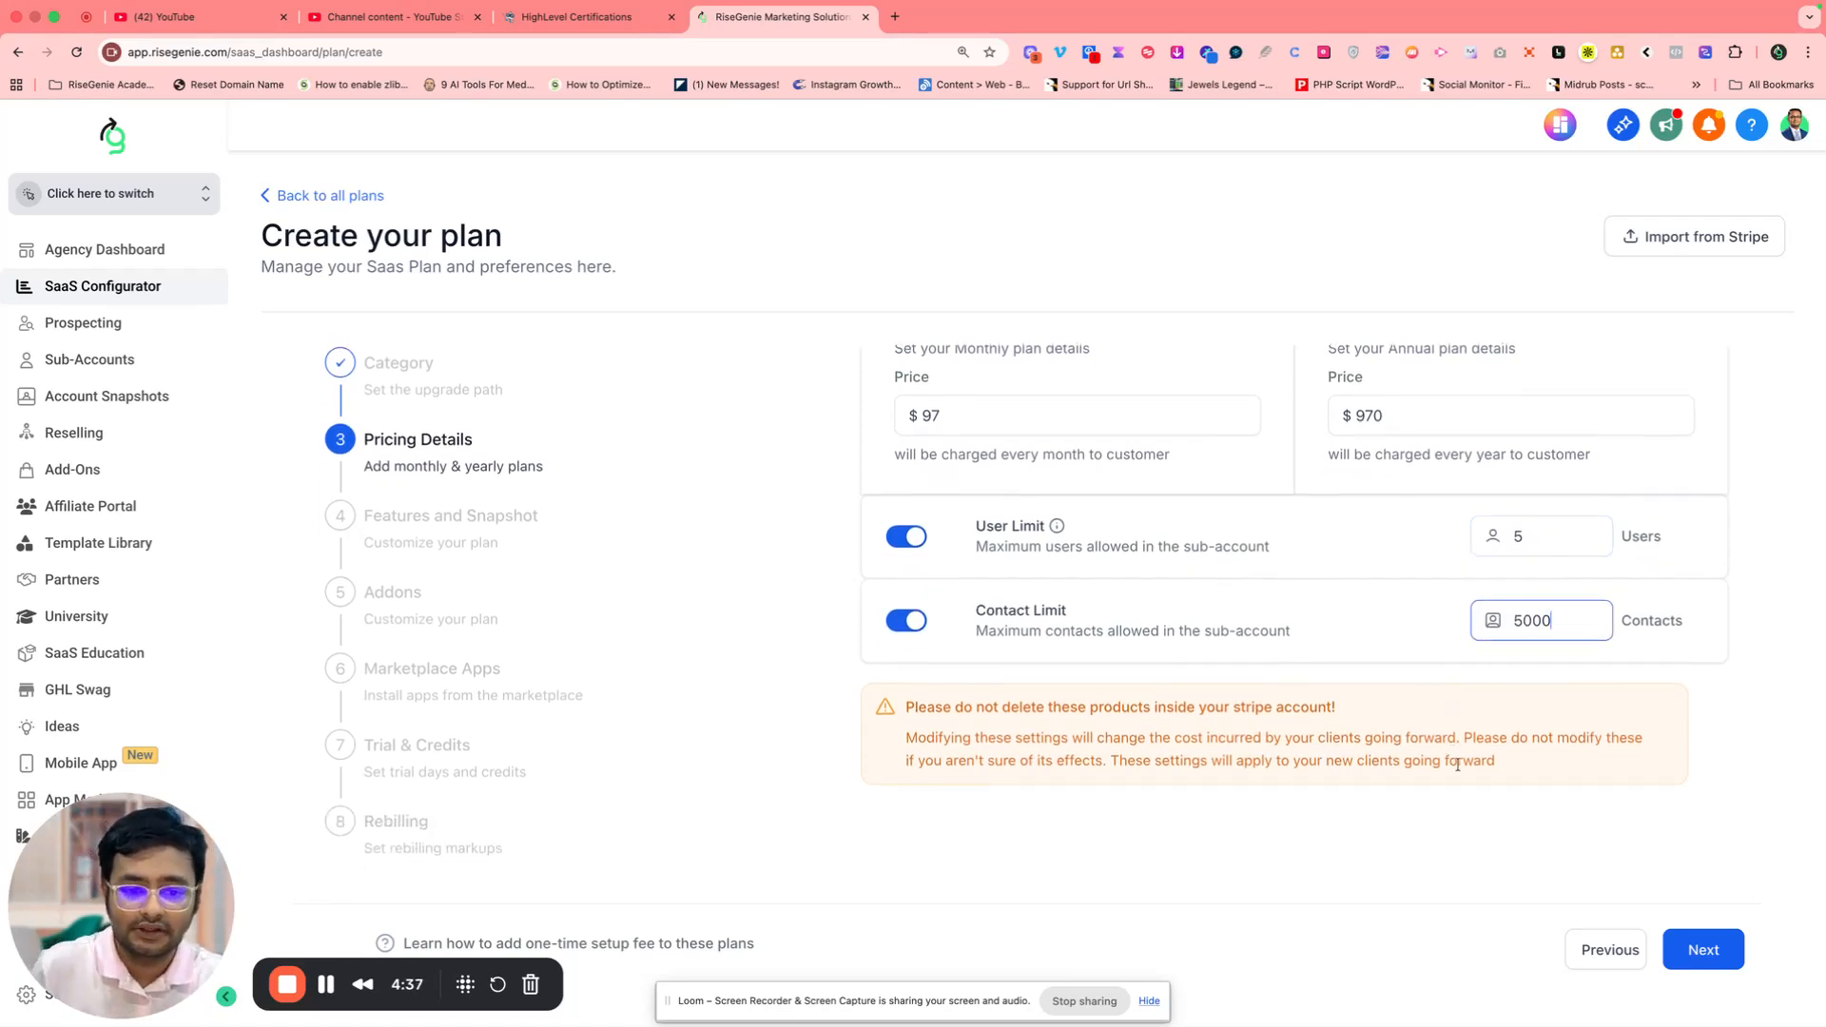
{"action": "left_click", "coordinate": [931, 707]}
{"action": "left_click_drag", "start_coordinate": [931, 707], "coordinate": [1519, 765]}
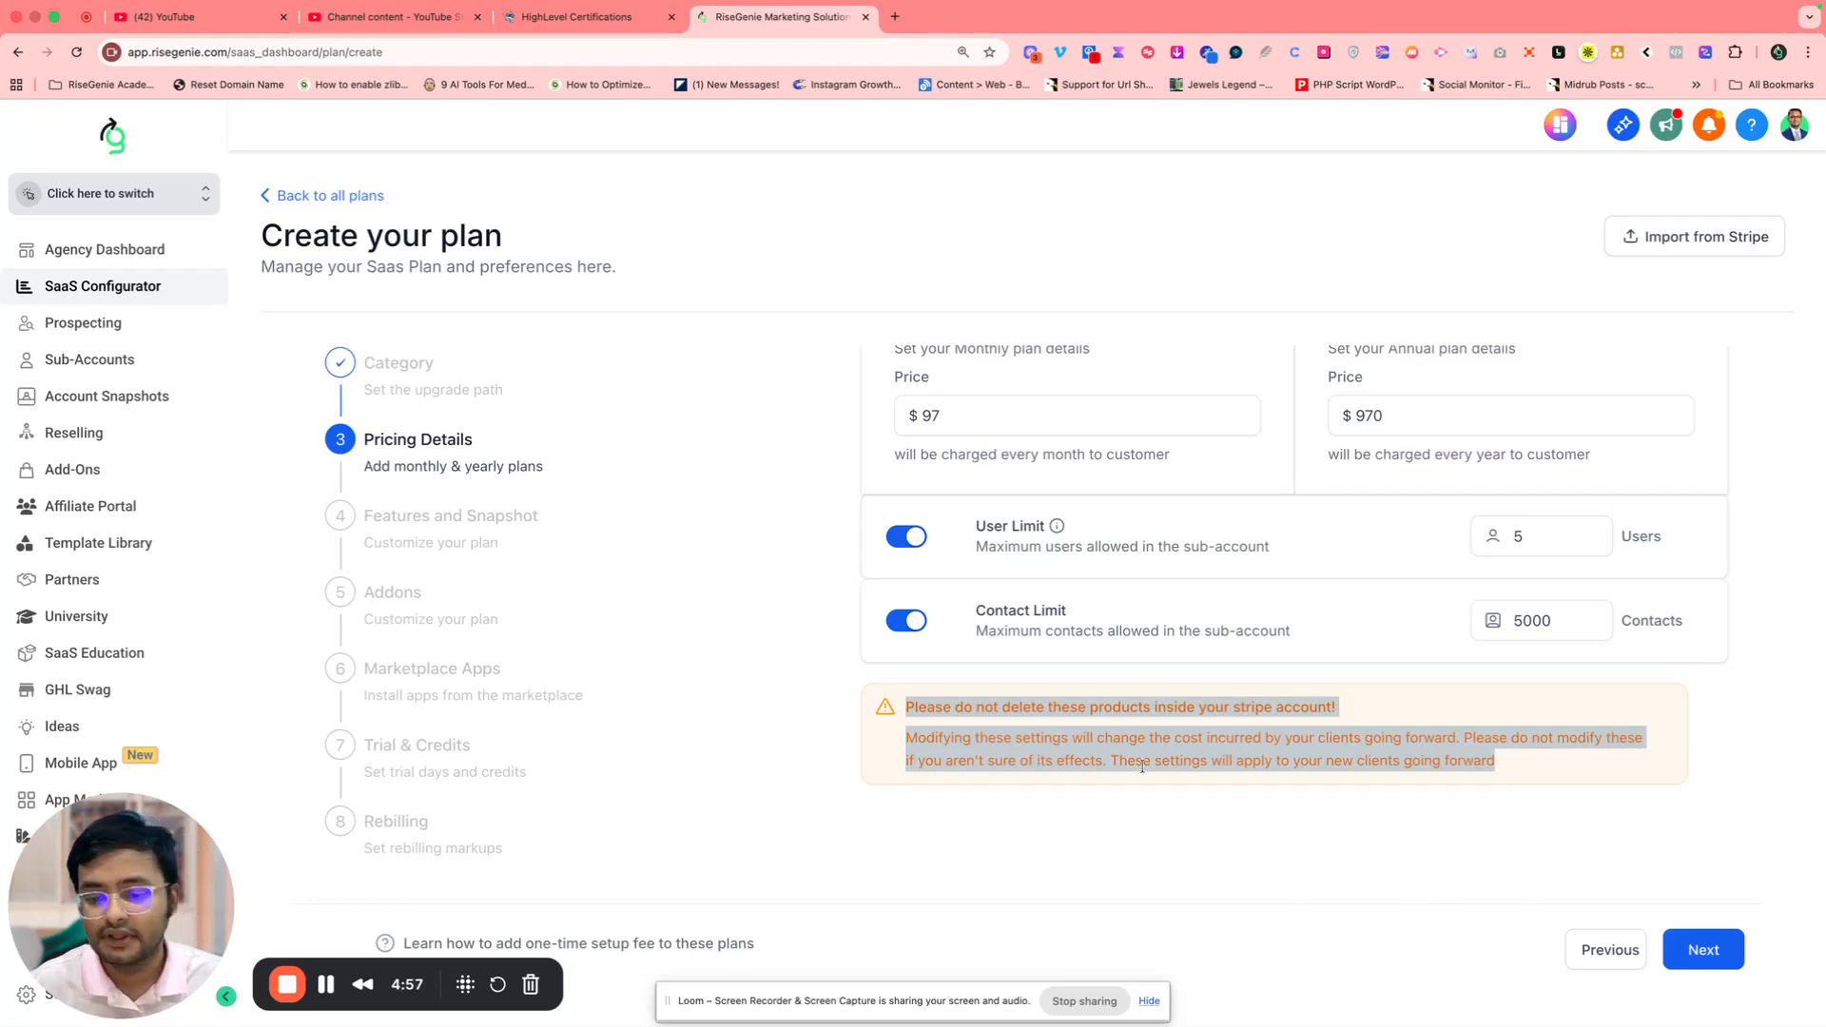
{"action": "left_click", "coordinate": [1712, 946]}
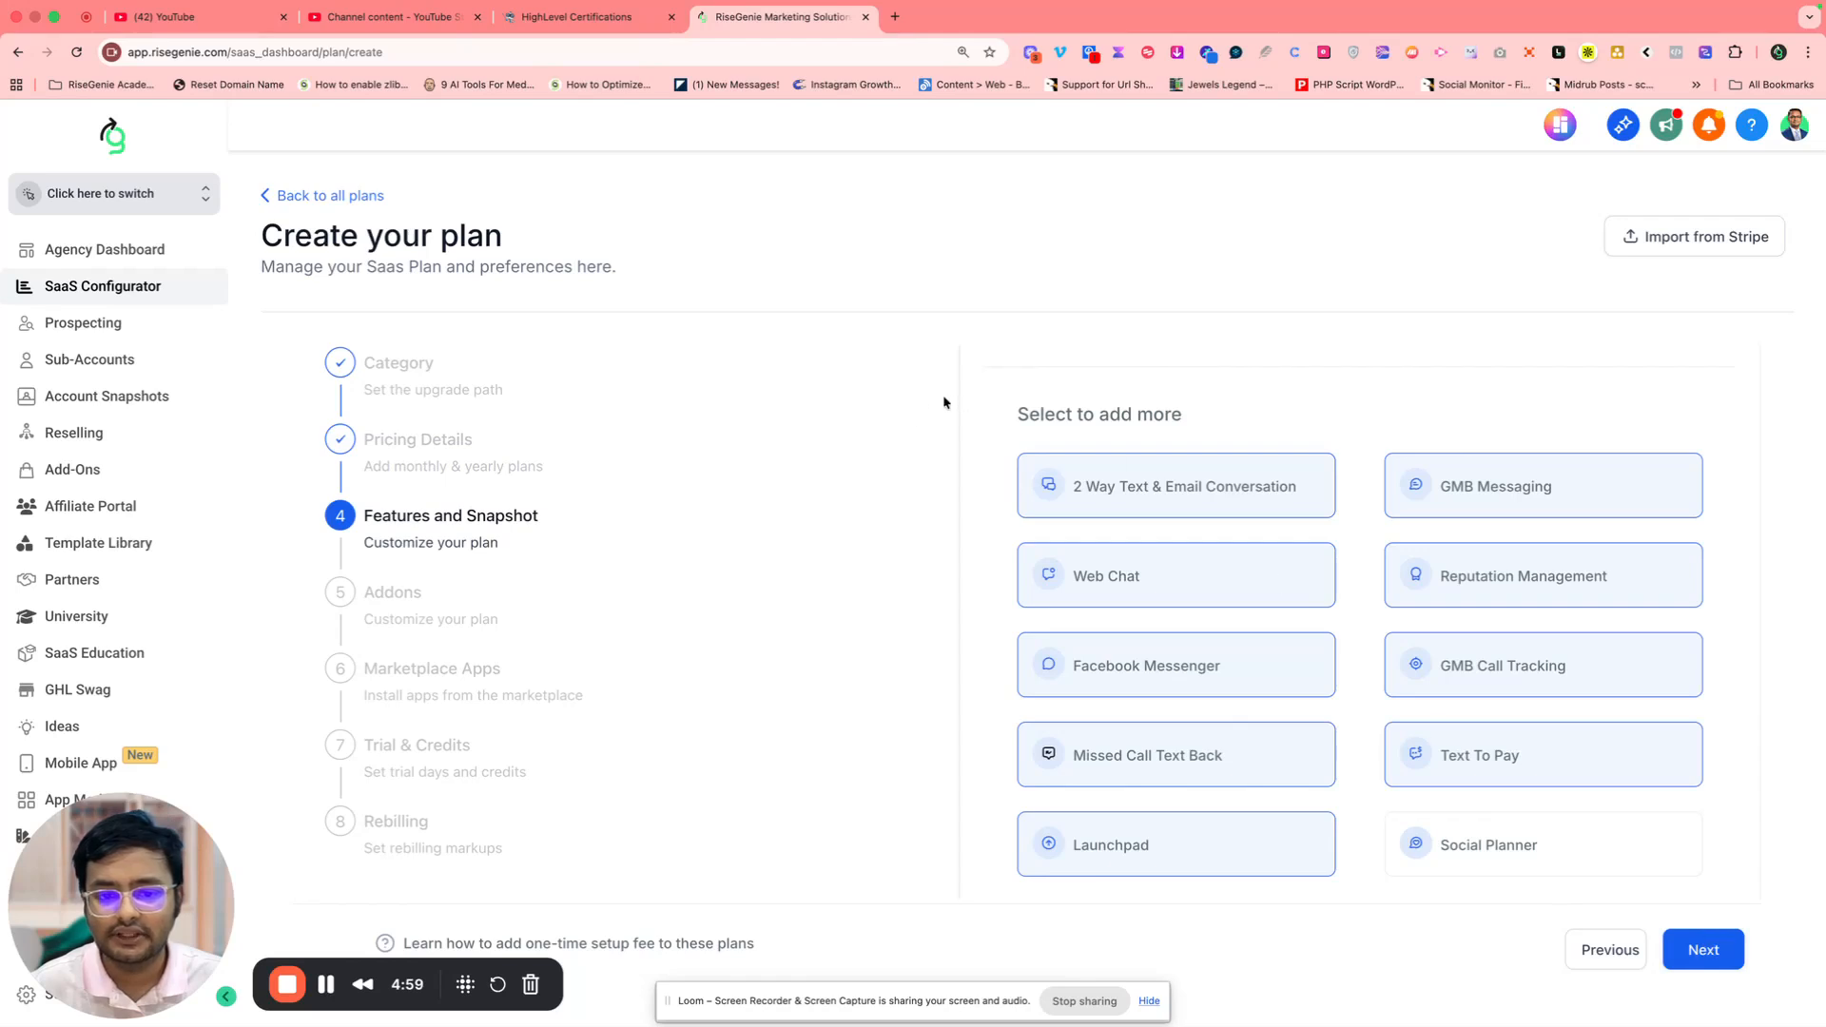
Look through the full list of features that can be enabled for the plan
{"action": "scroll", "coordinate": [1173, 602], "scroll_direction": "down", "scroll_amount": 3}
{"action": "scroll", "coordinate": [1174, 603], "scroll_direction": "up", "scroll_amount": 4}
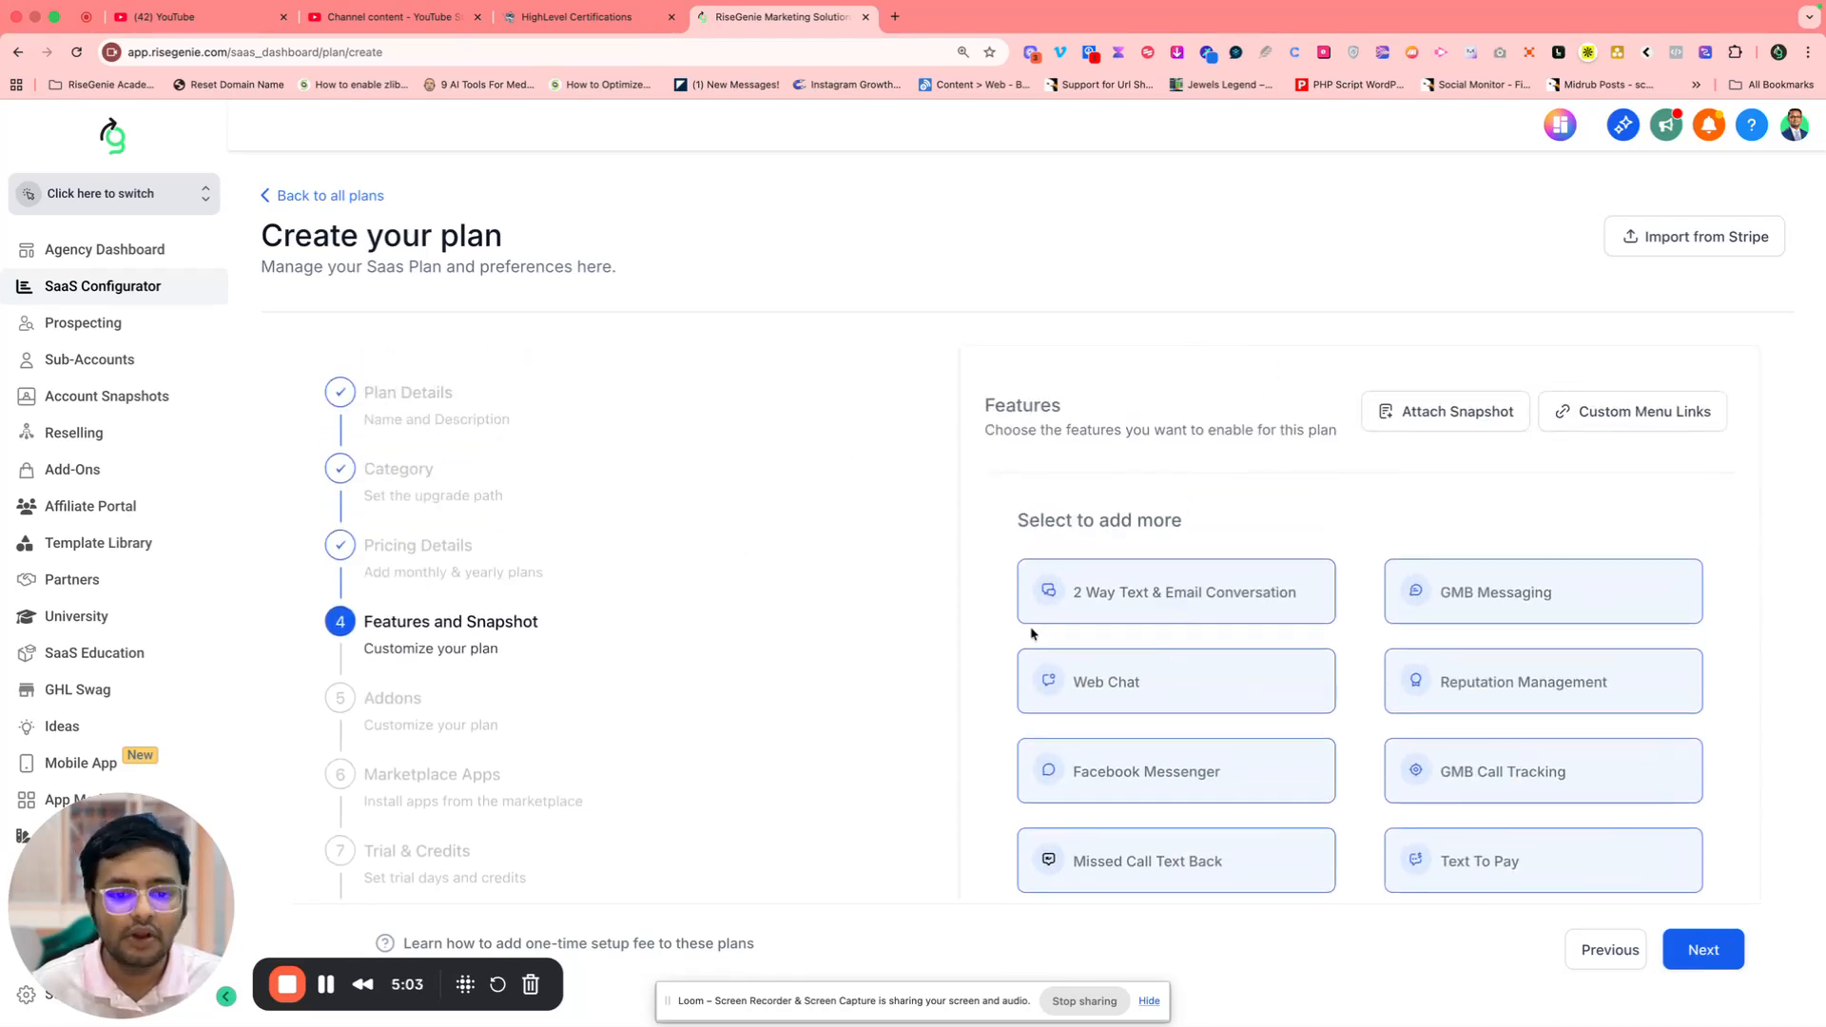
{"action": "scroll", "coordinate": [1032, 634], "scroll_direction": "down", "scroll_amount": 10}
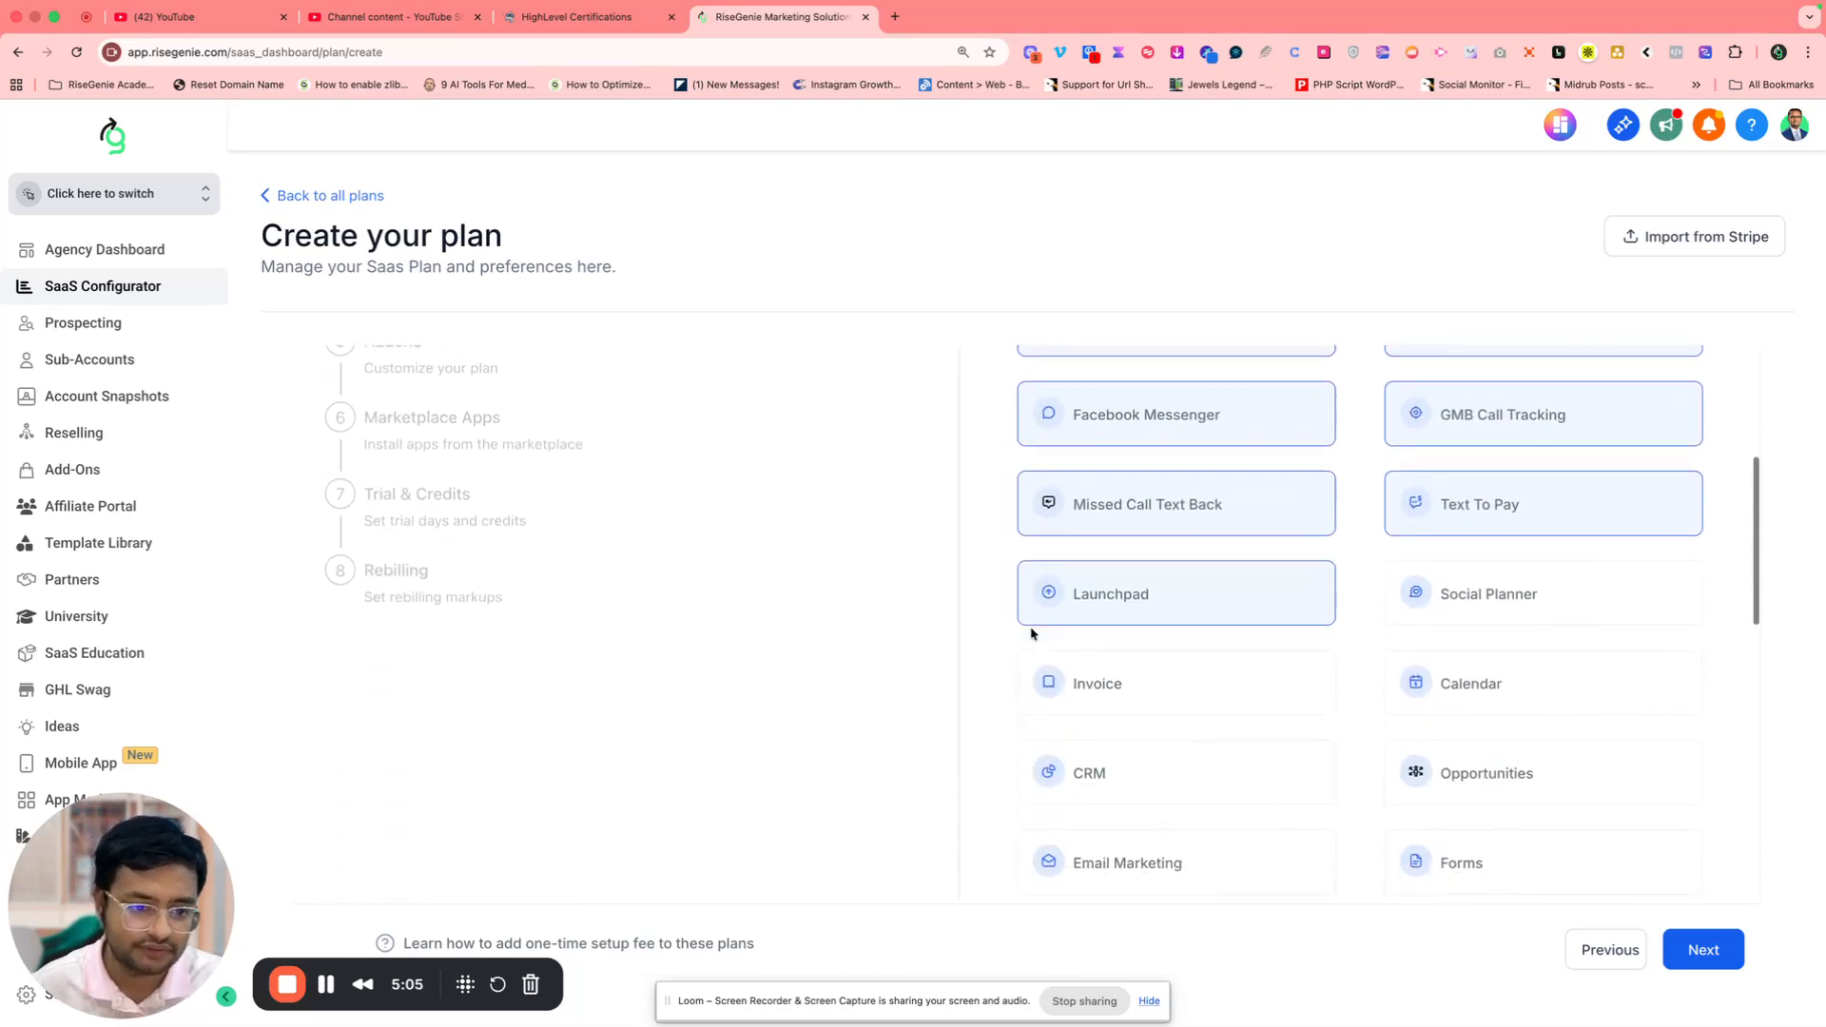
{"action": "scroll", "coordinate": [1032, 634], "scroll_direction": "down", "scroll_amount": 1}
{"action": "scroll", "coordinate": [1032, 634], "scroll_direction": "up", "scroll_amount": 10}
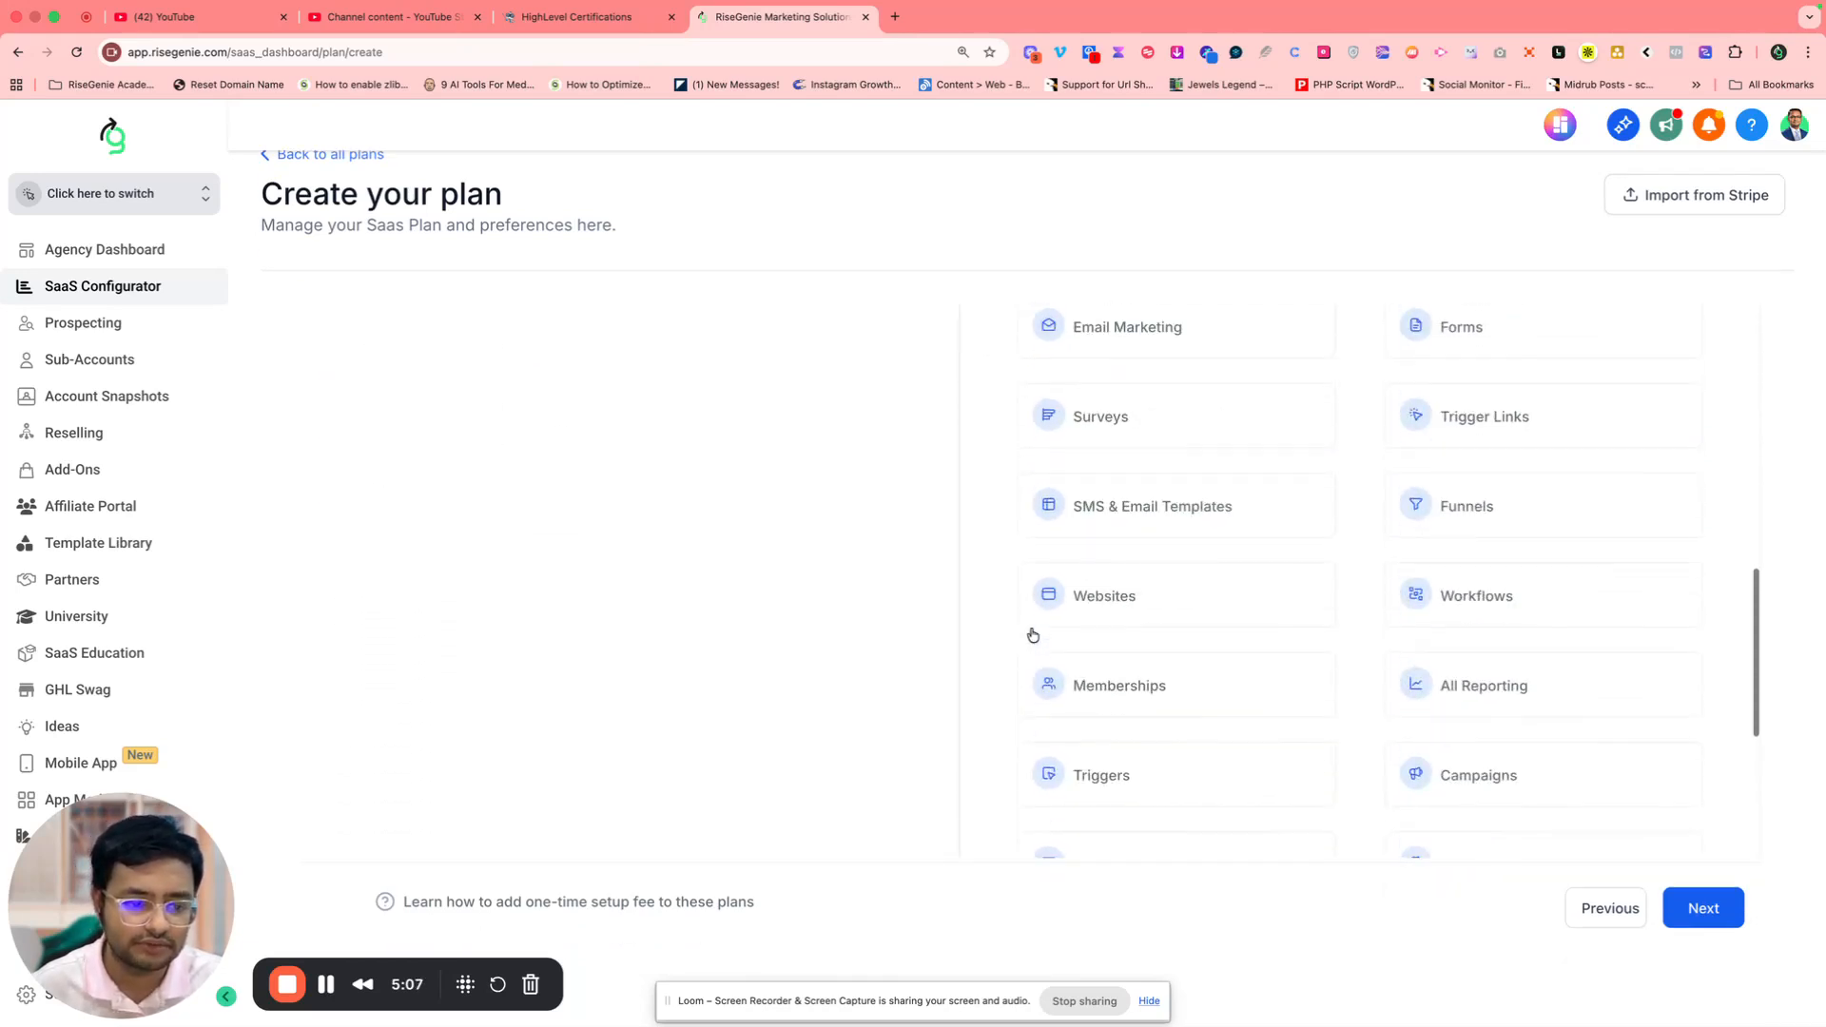
{"action": "scroll", "coordinate": [1032, 635], "scroll_direction": "up", "scroll_amount": 1}
{"action": "scroll", "coordinate": [1032, 635], "scroll_direction": "down", "scroll_amount": 3}
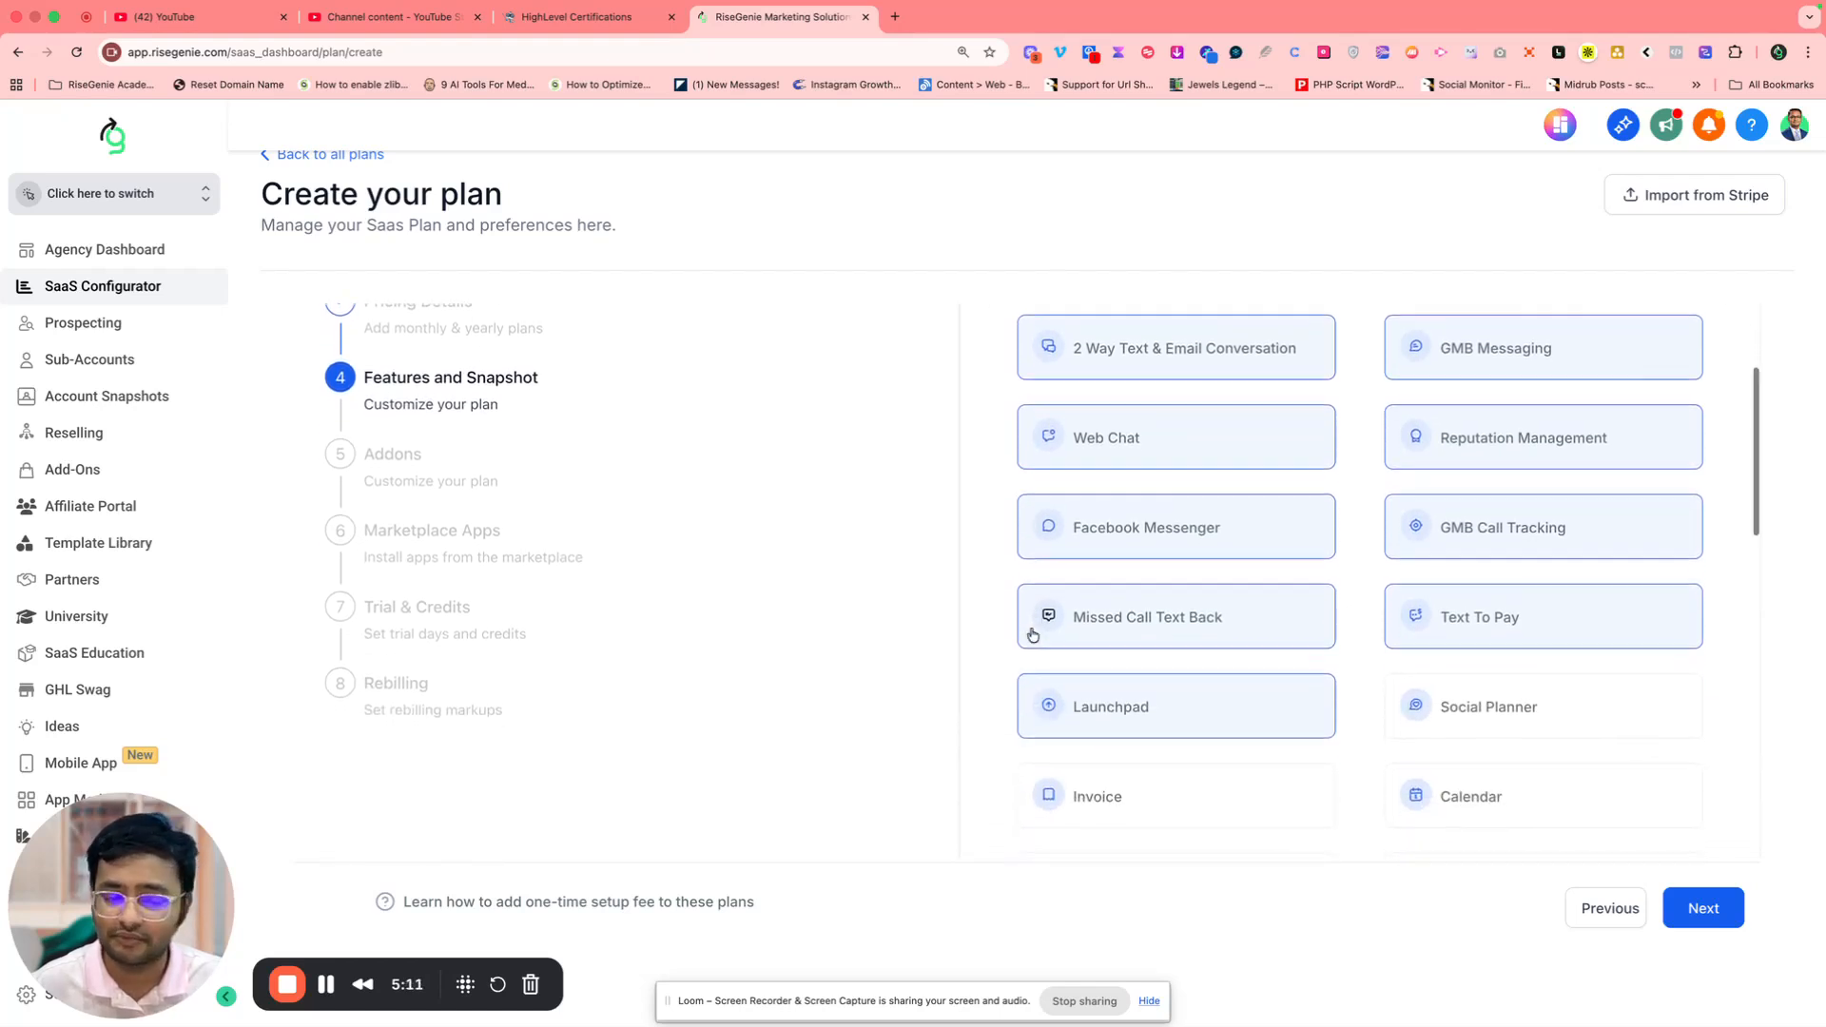
{"action": "scroll", "coordinate": [1032, 634], "scroll_direction": "up", "scroll_amount": 3}
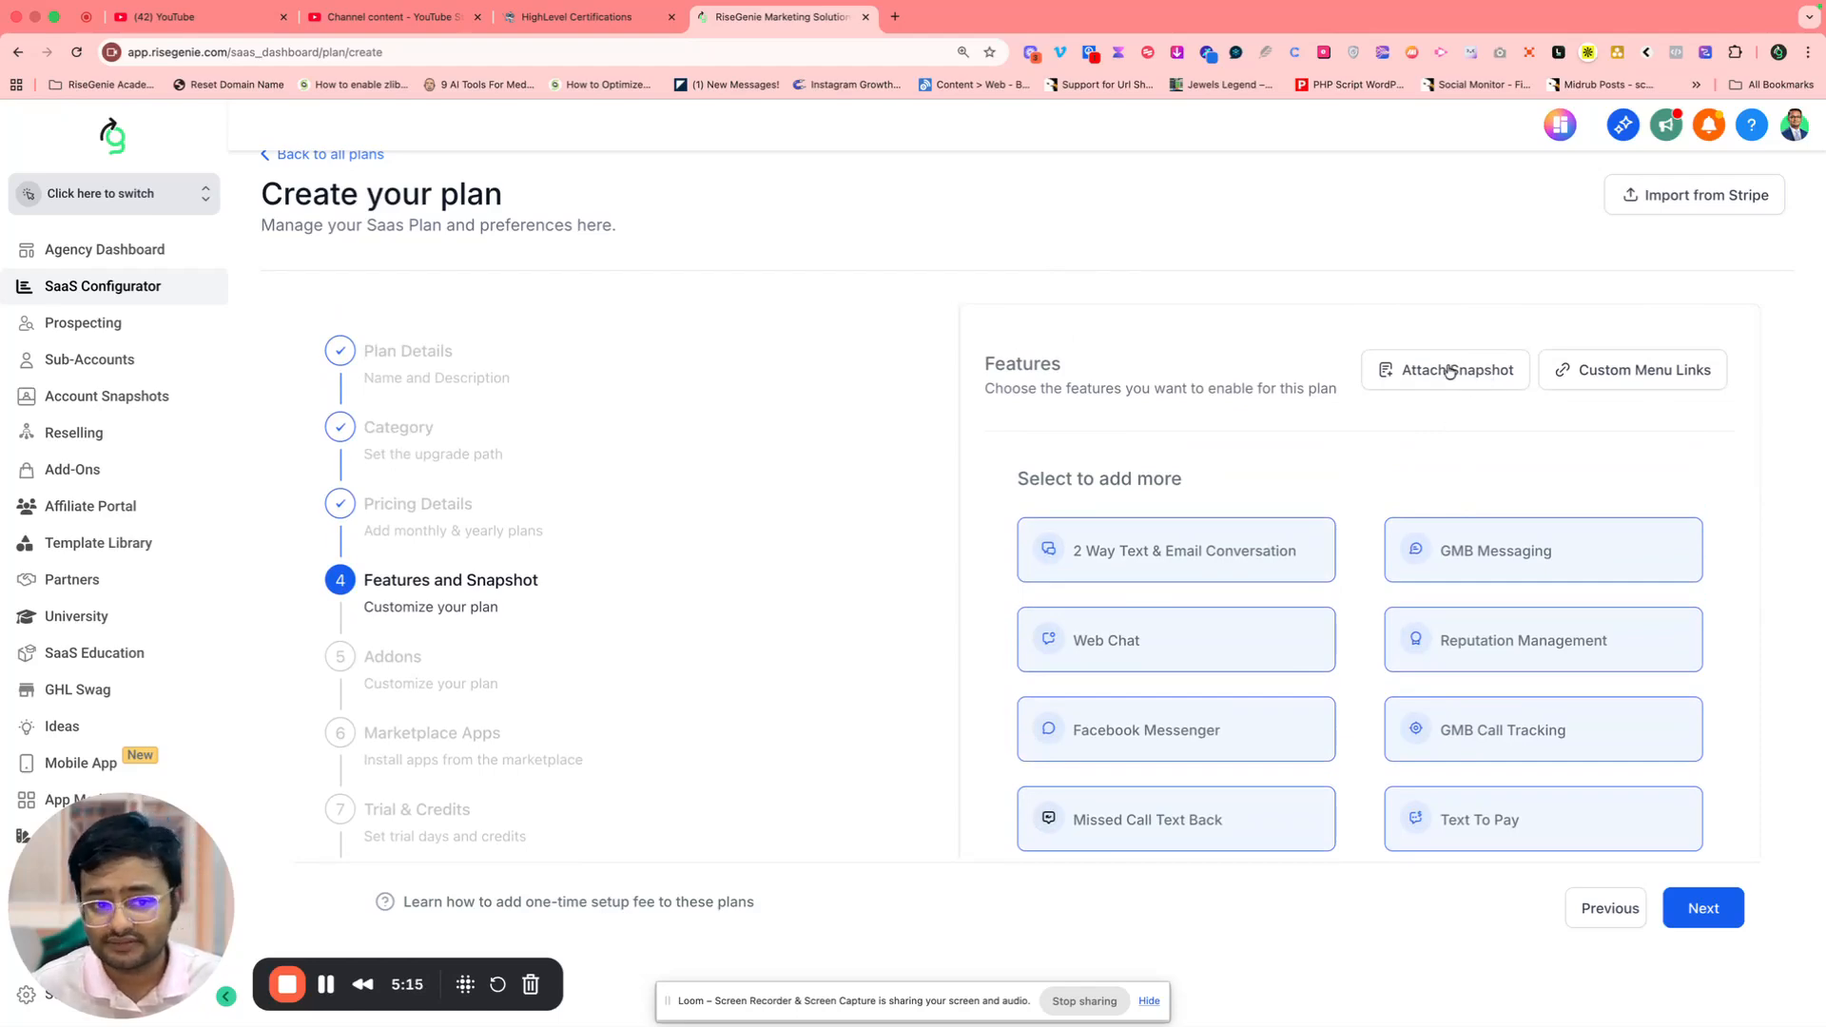
Attach the imported snapshot Agency Snapshot A.I. to the plan
{"action": "left_click", "coordinate": [1418, 370]}
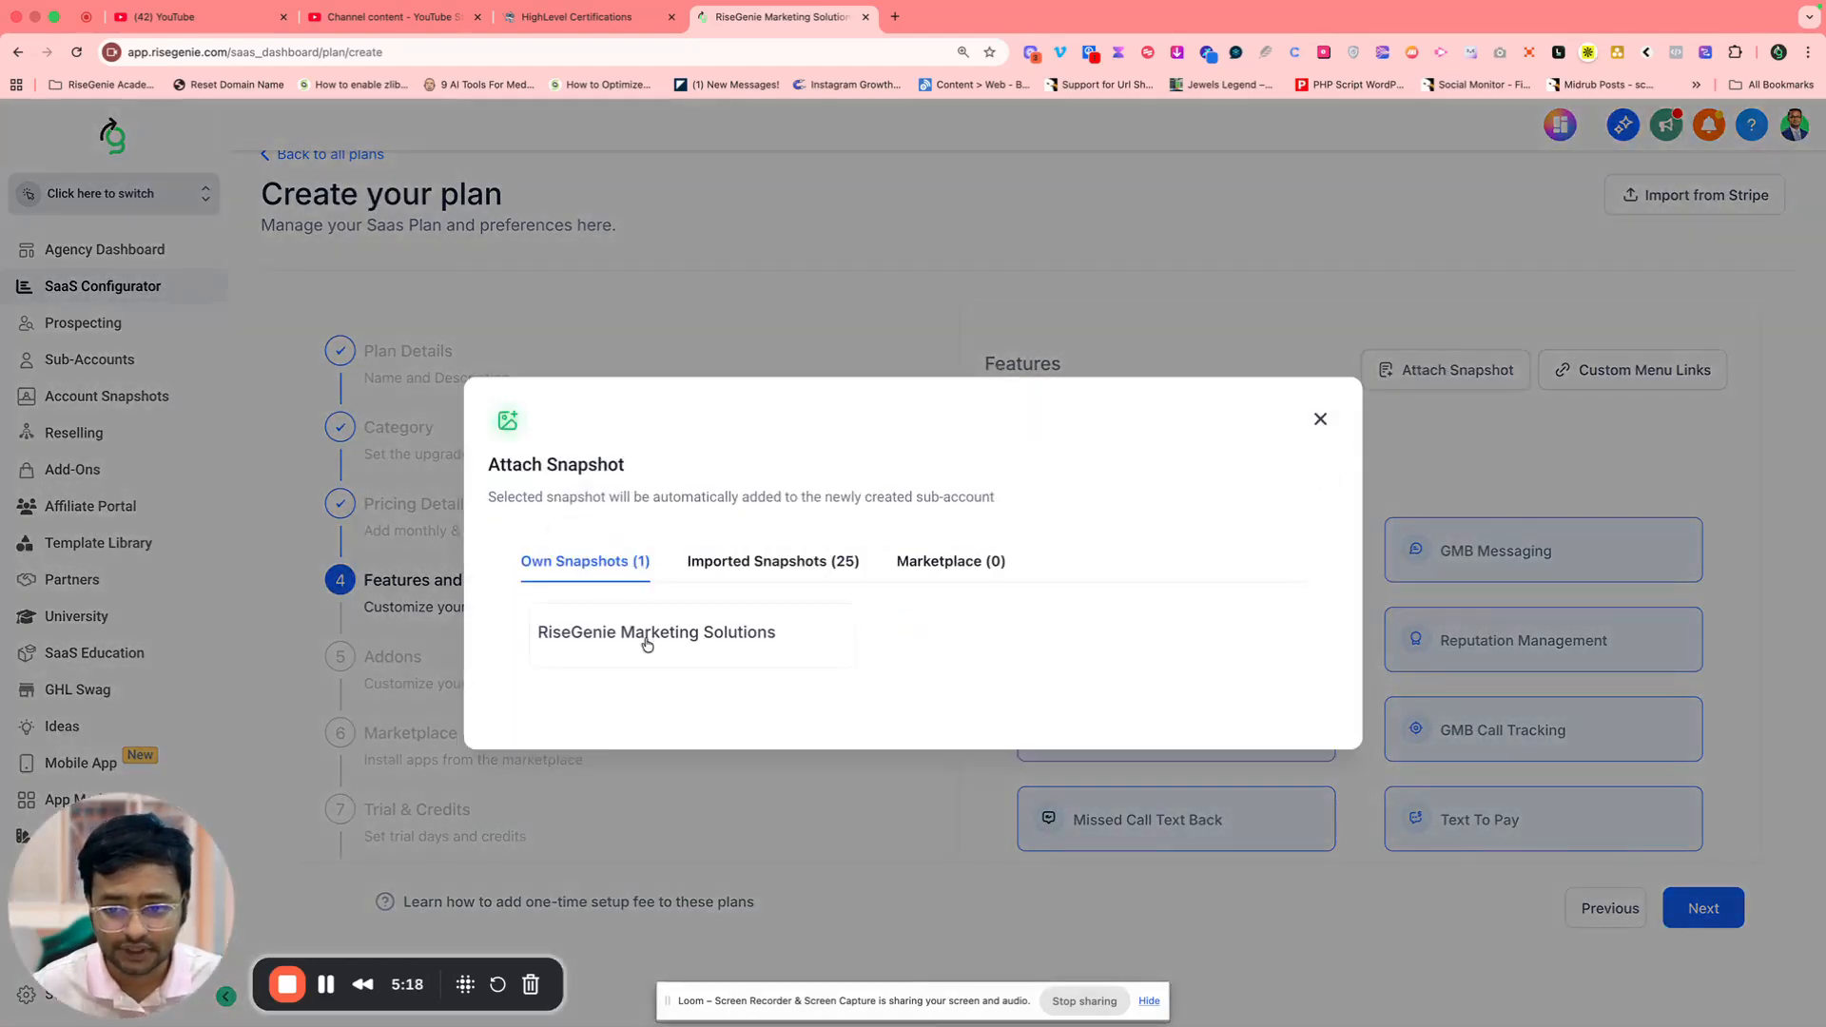
{"action": "left_click", "coordinate": [751, 561]}
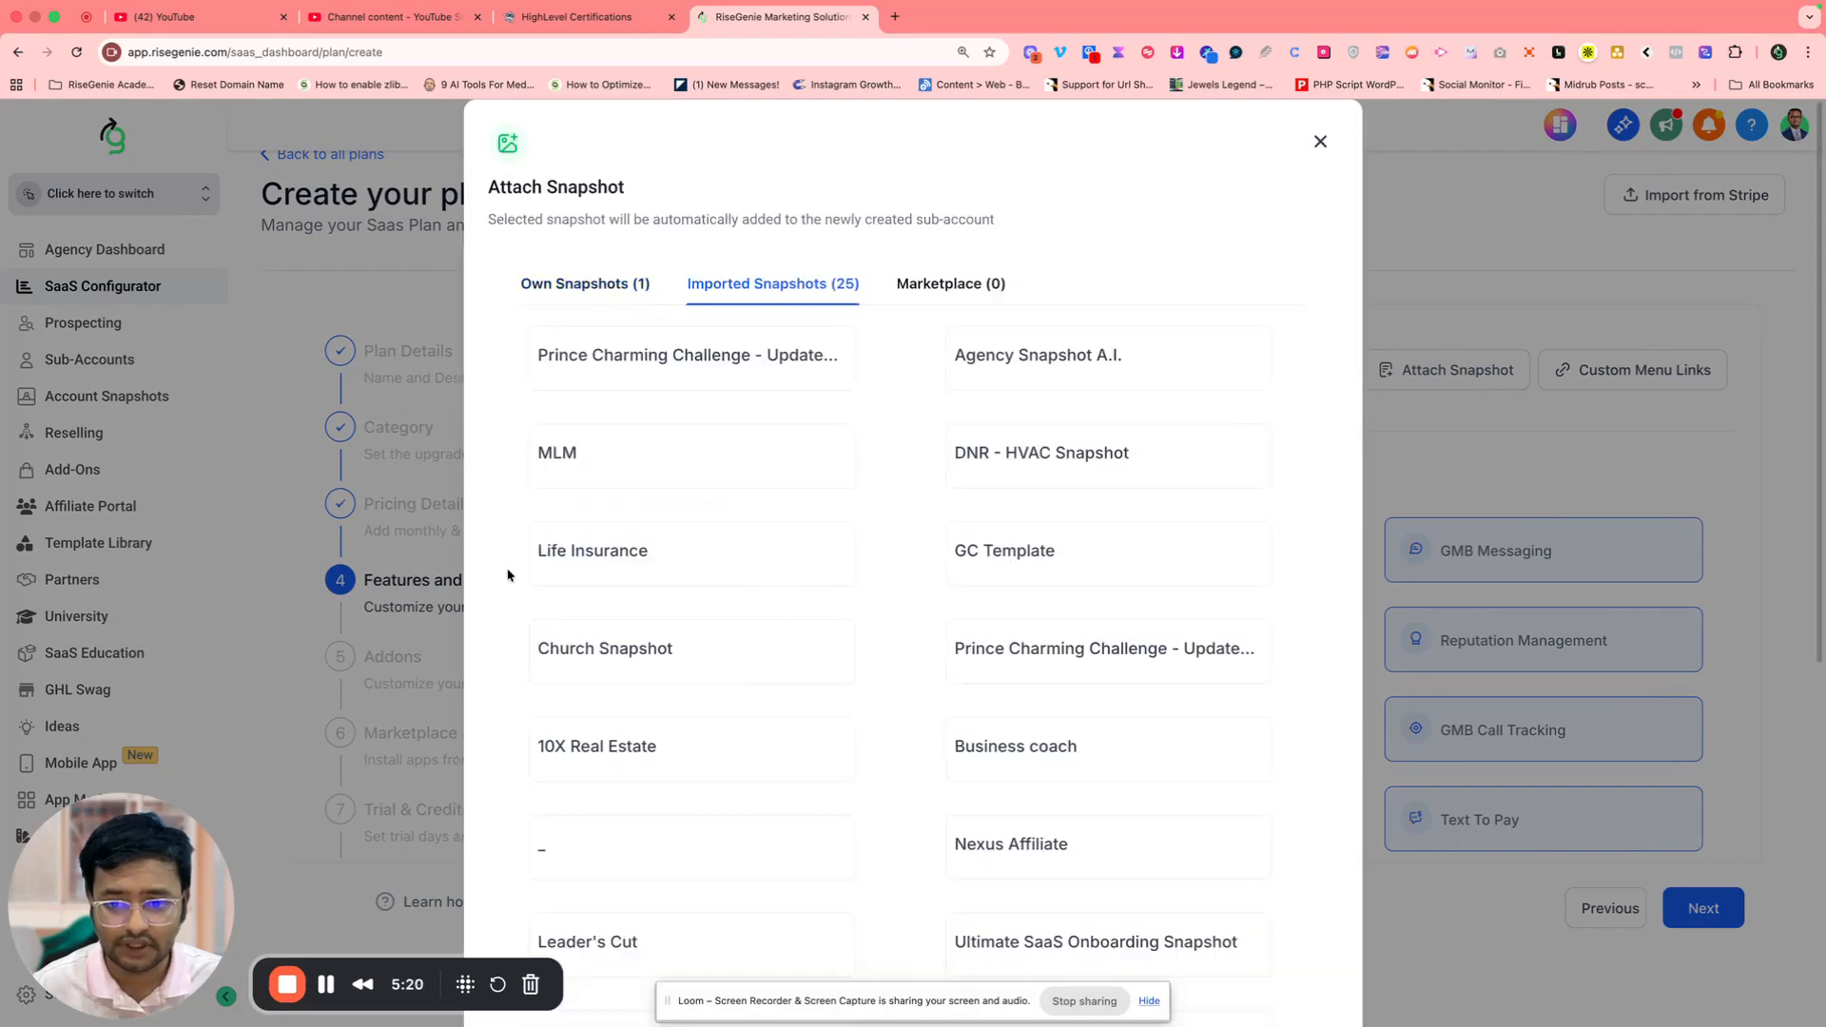
{"action": "left_click", "coordinate": [599, 283]}
{"action": "left_click", "coordinate": [780, 561]}
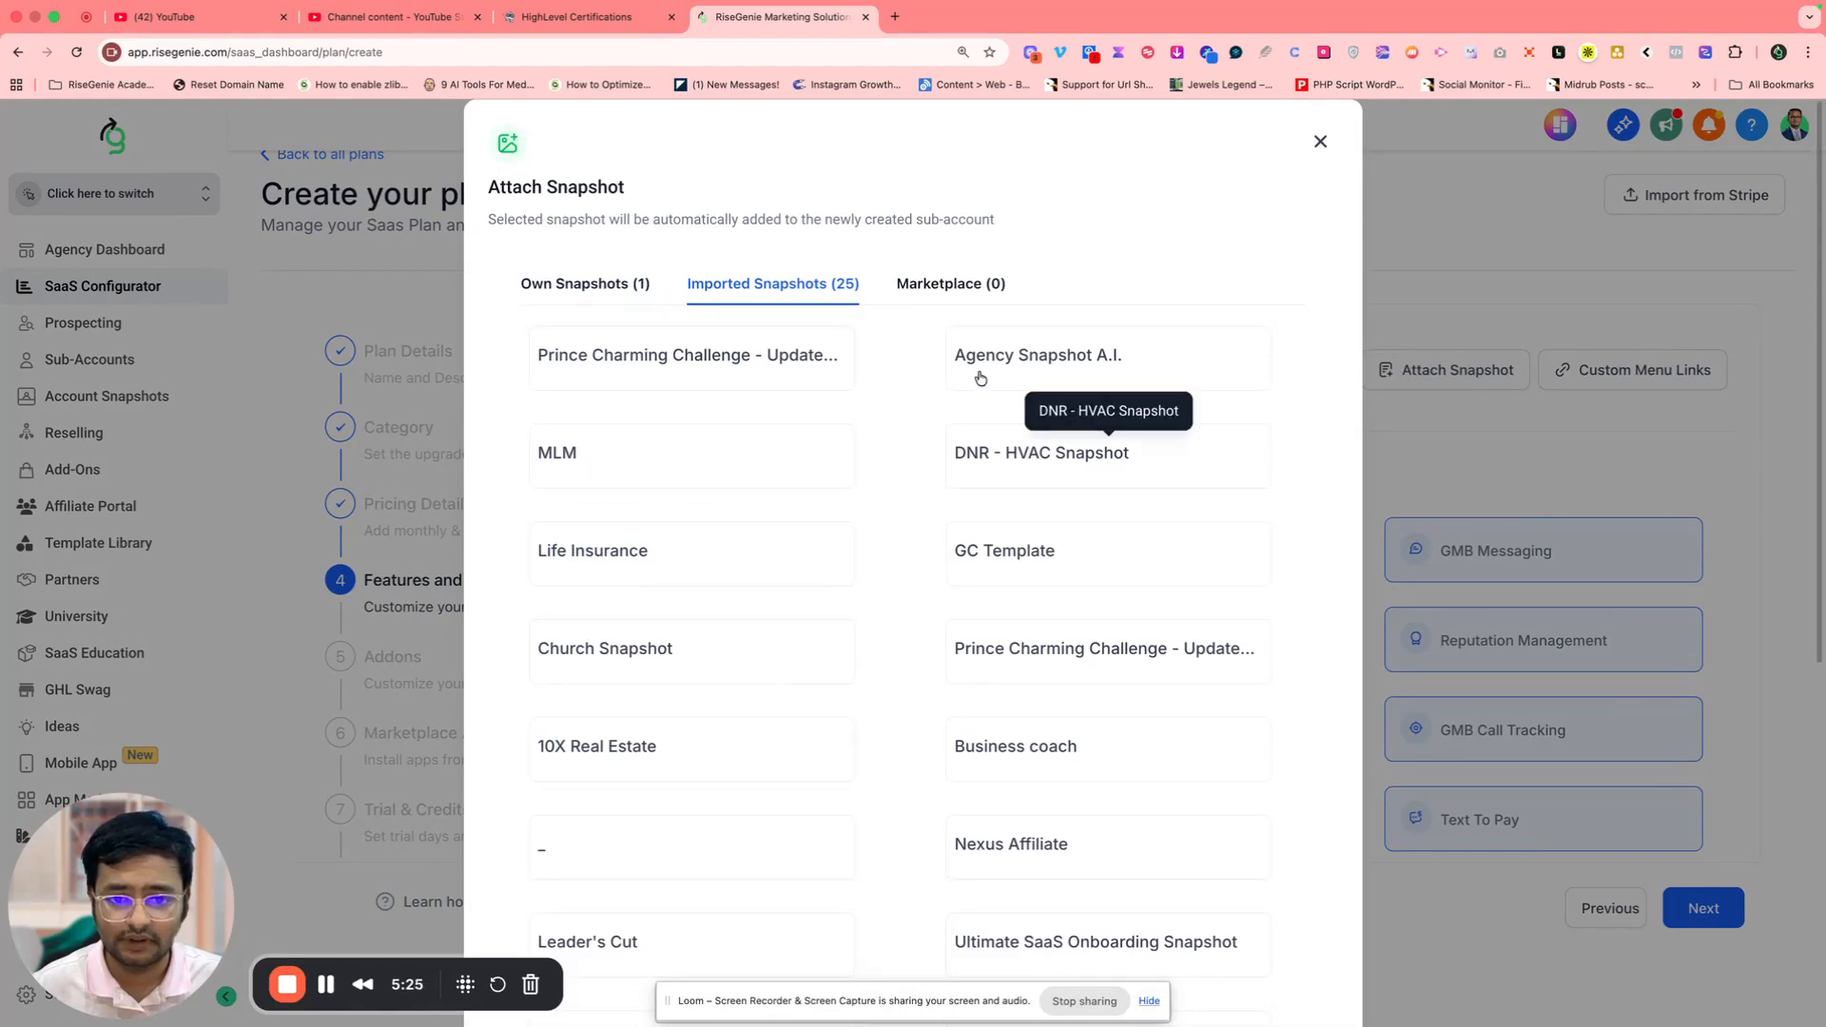
{"action": "mouse_move", "coordinate": [1035, 366]}
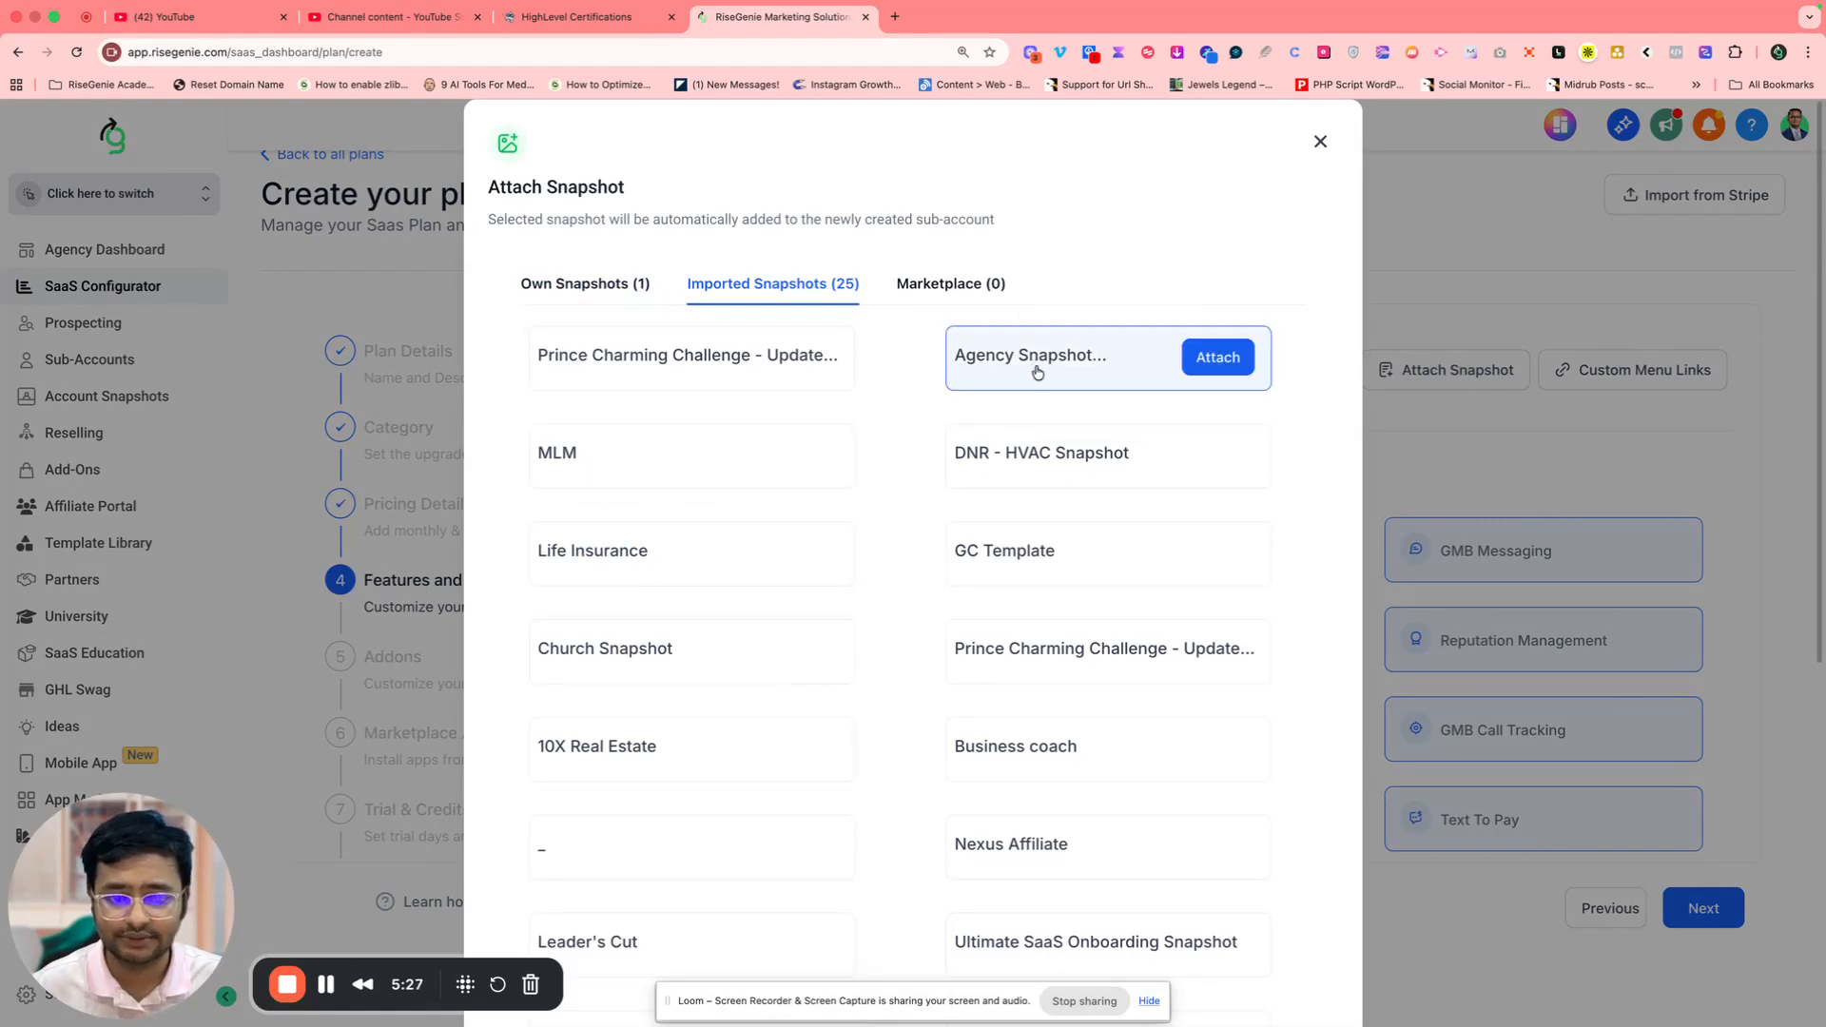
{"action": "left_click", "coordinate": [1217, 360]}
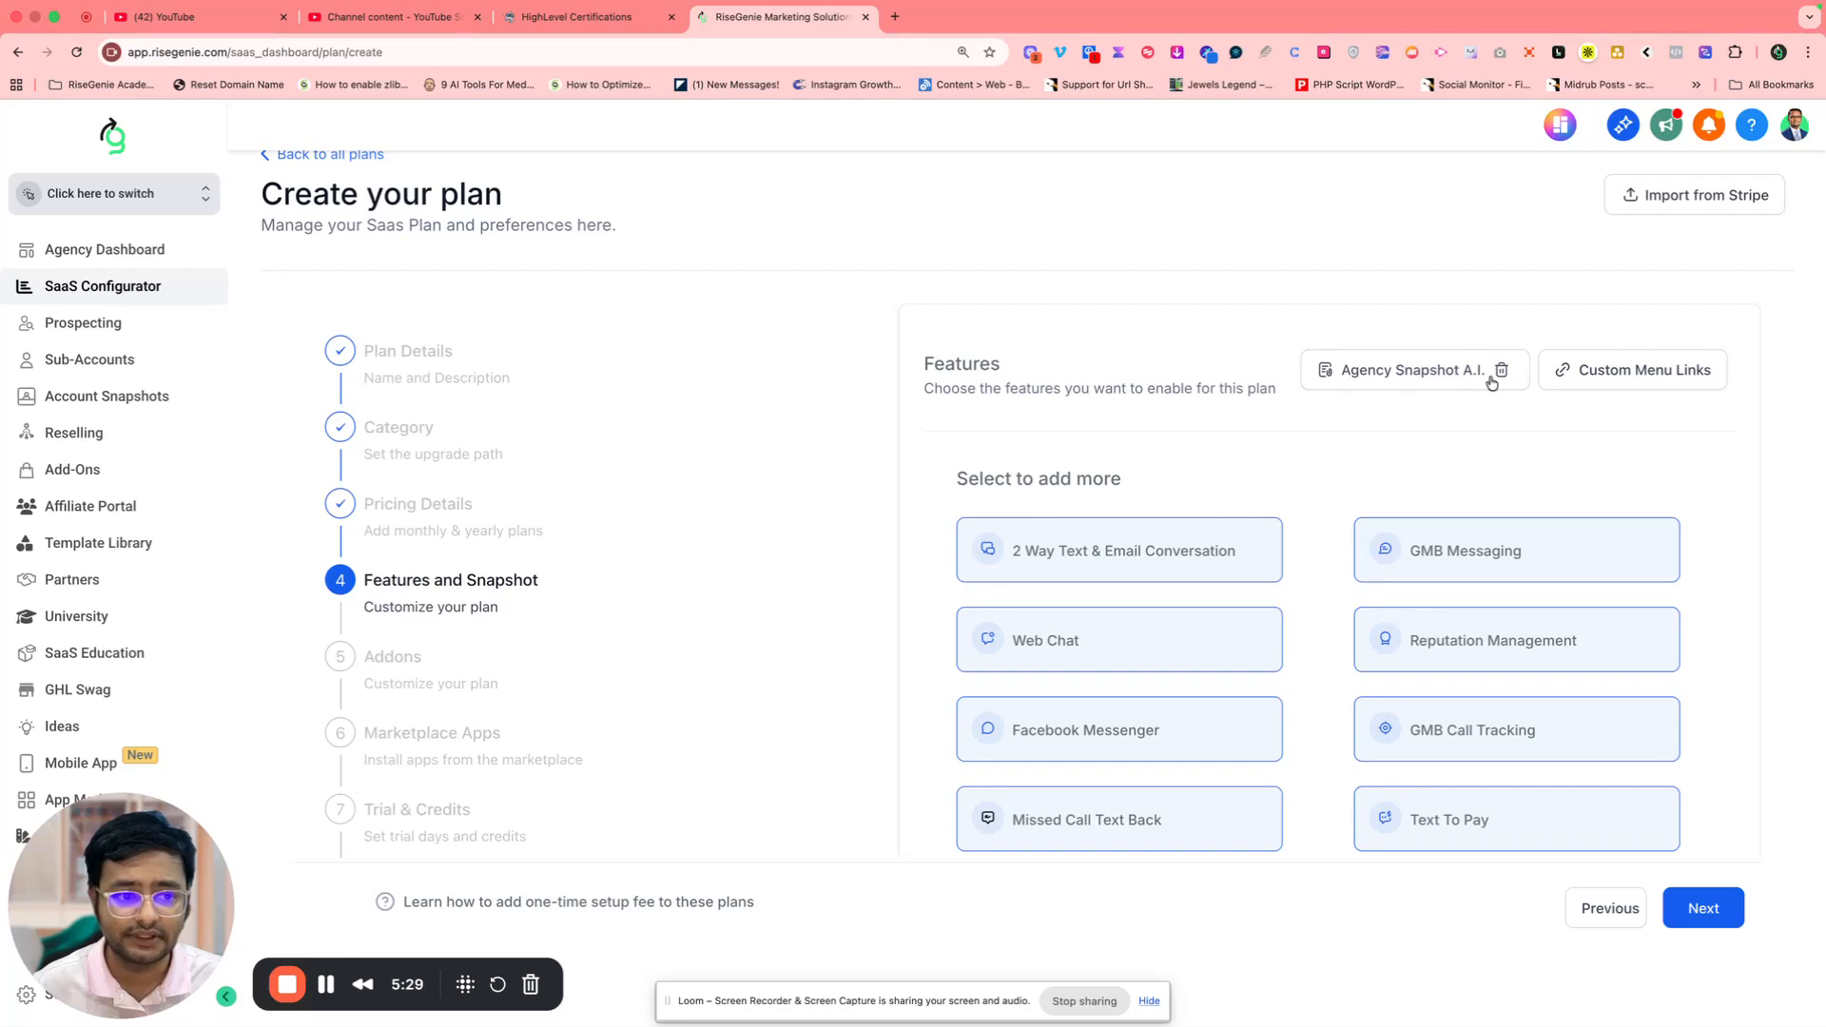
Attach the Designing Tool and CanvaPro custom menu links to the plan
{"action": "left_click", "coordinate": [1602, 378]}
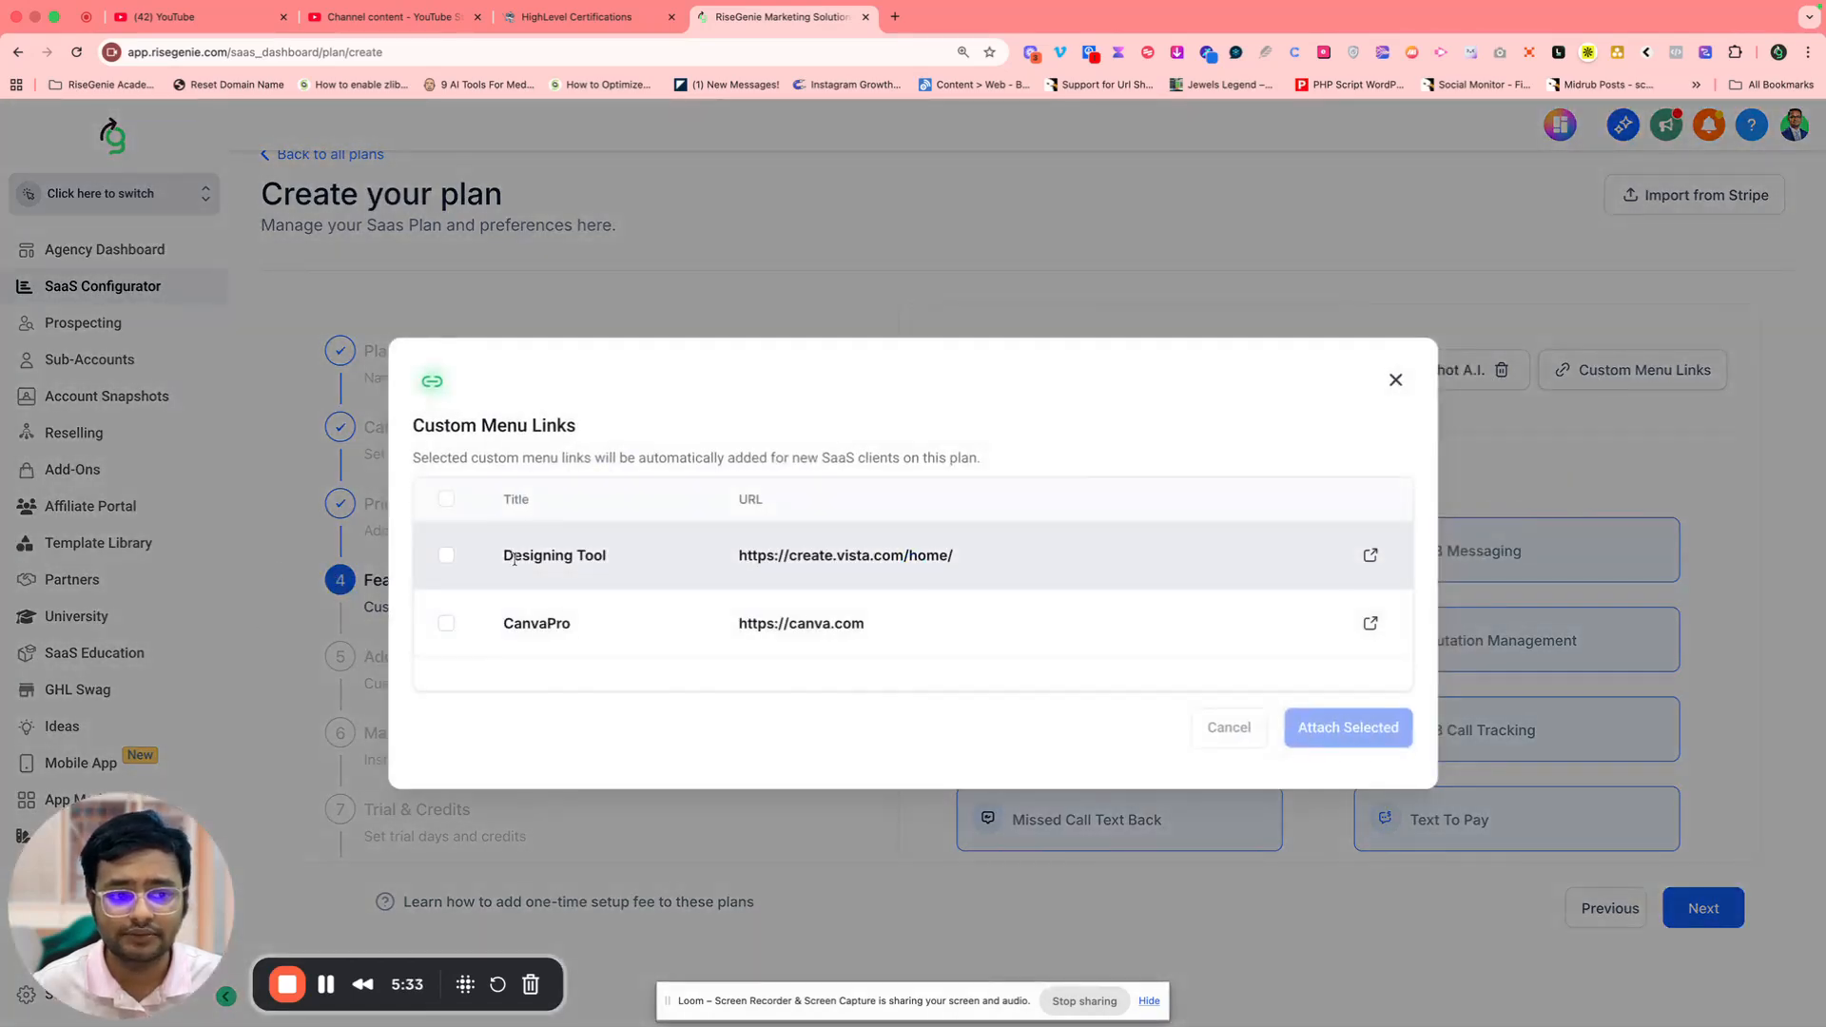
{"action": "left_click", "coordinate": [445, 558]}
{"action": "left_click", "coordinate": [443, 622]}
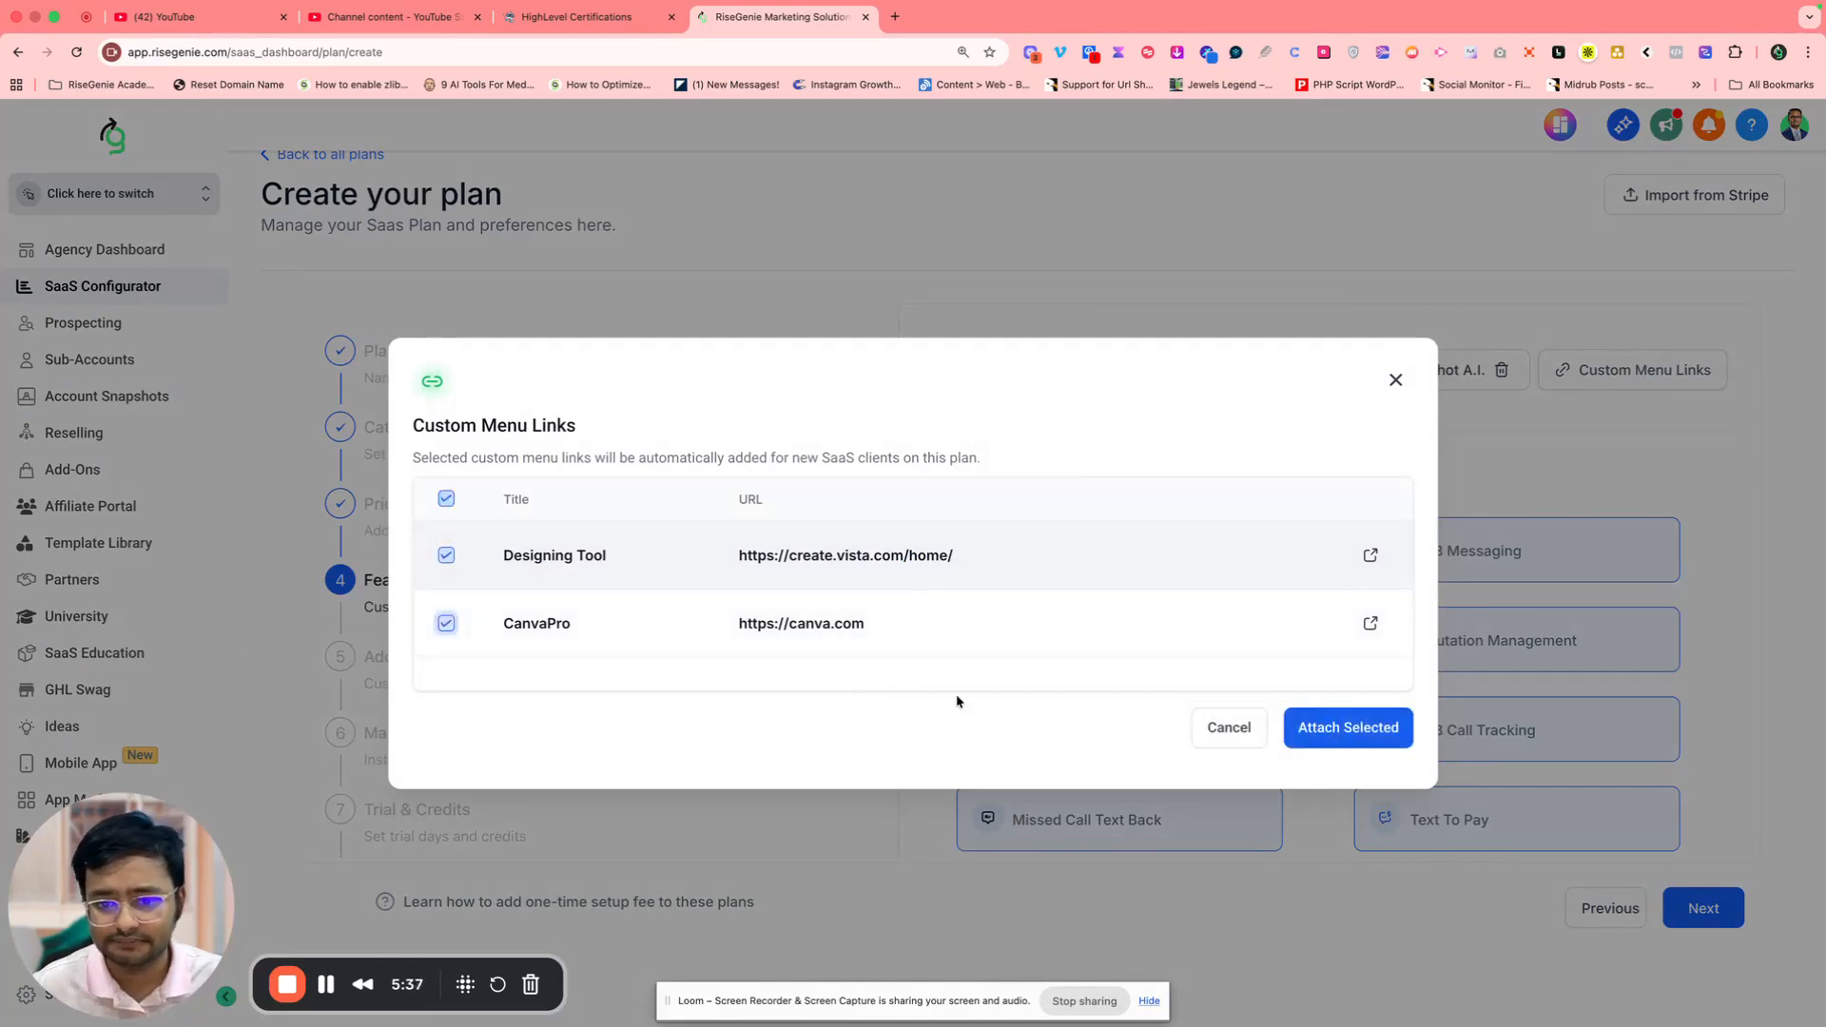
{"action": "left_click", "coordinate": [1399, 726]}
Review the plan's feature selection and continue to the Addons stage
{"action": "scroll", "coordinate": [1372, 718], "scroll_direction": "down", "scroll_amount": 4}
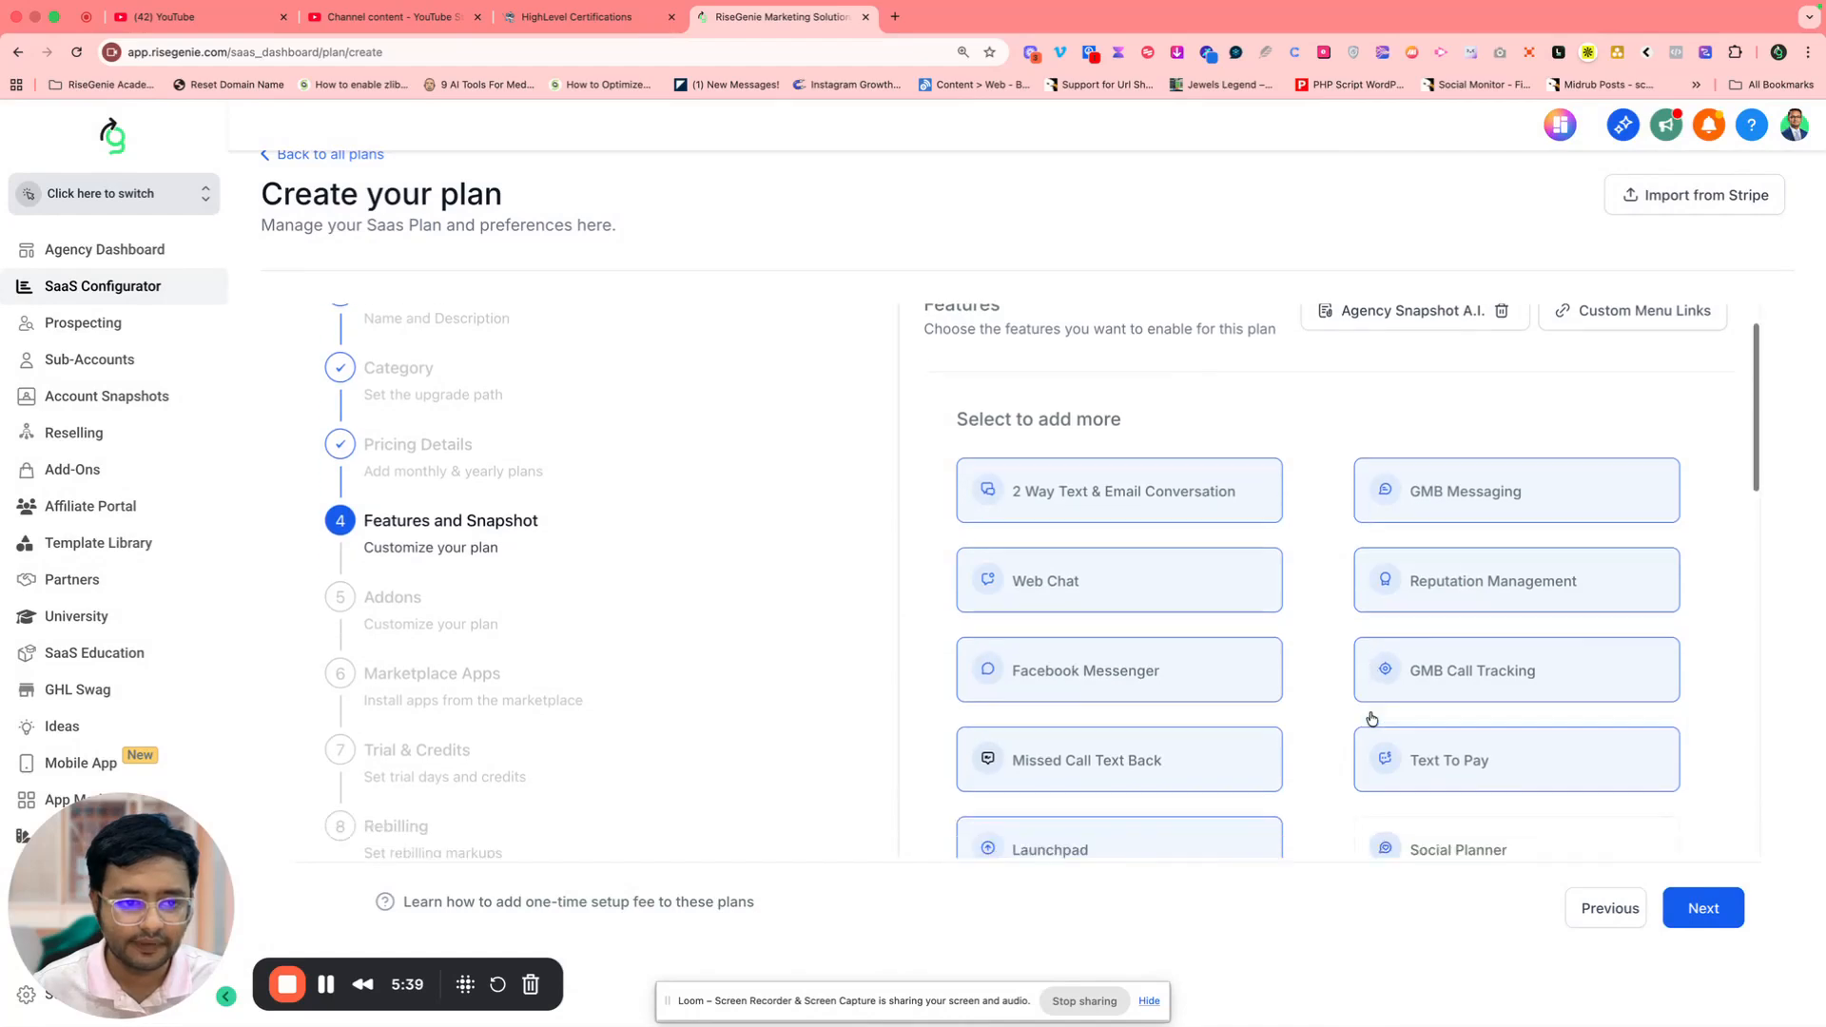
{"action": "scroll", "coordinate": [1375, 718], "scroll_direction": "up", "scroll_amount": 5}
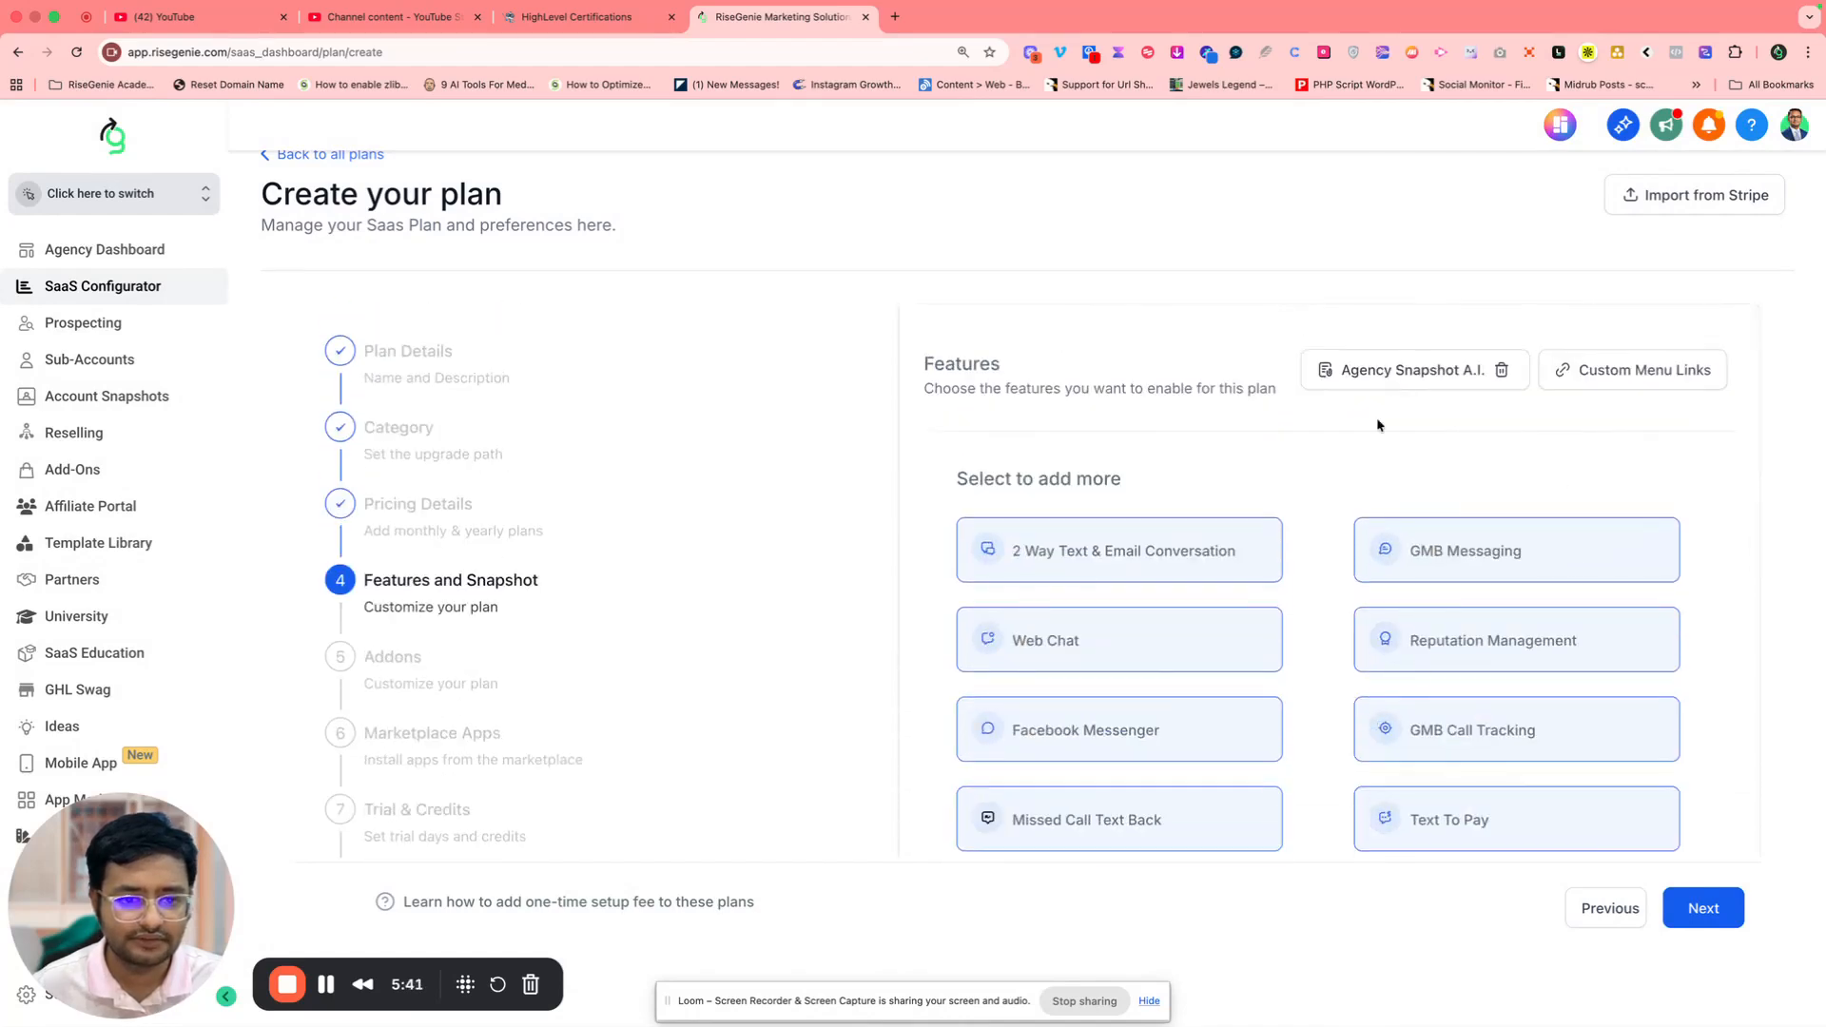
{"action": "scroll", "coordinate": [1292, 648], "scroll_direction": "down", "scroll_amount": 10}
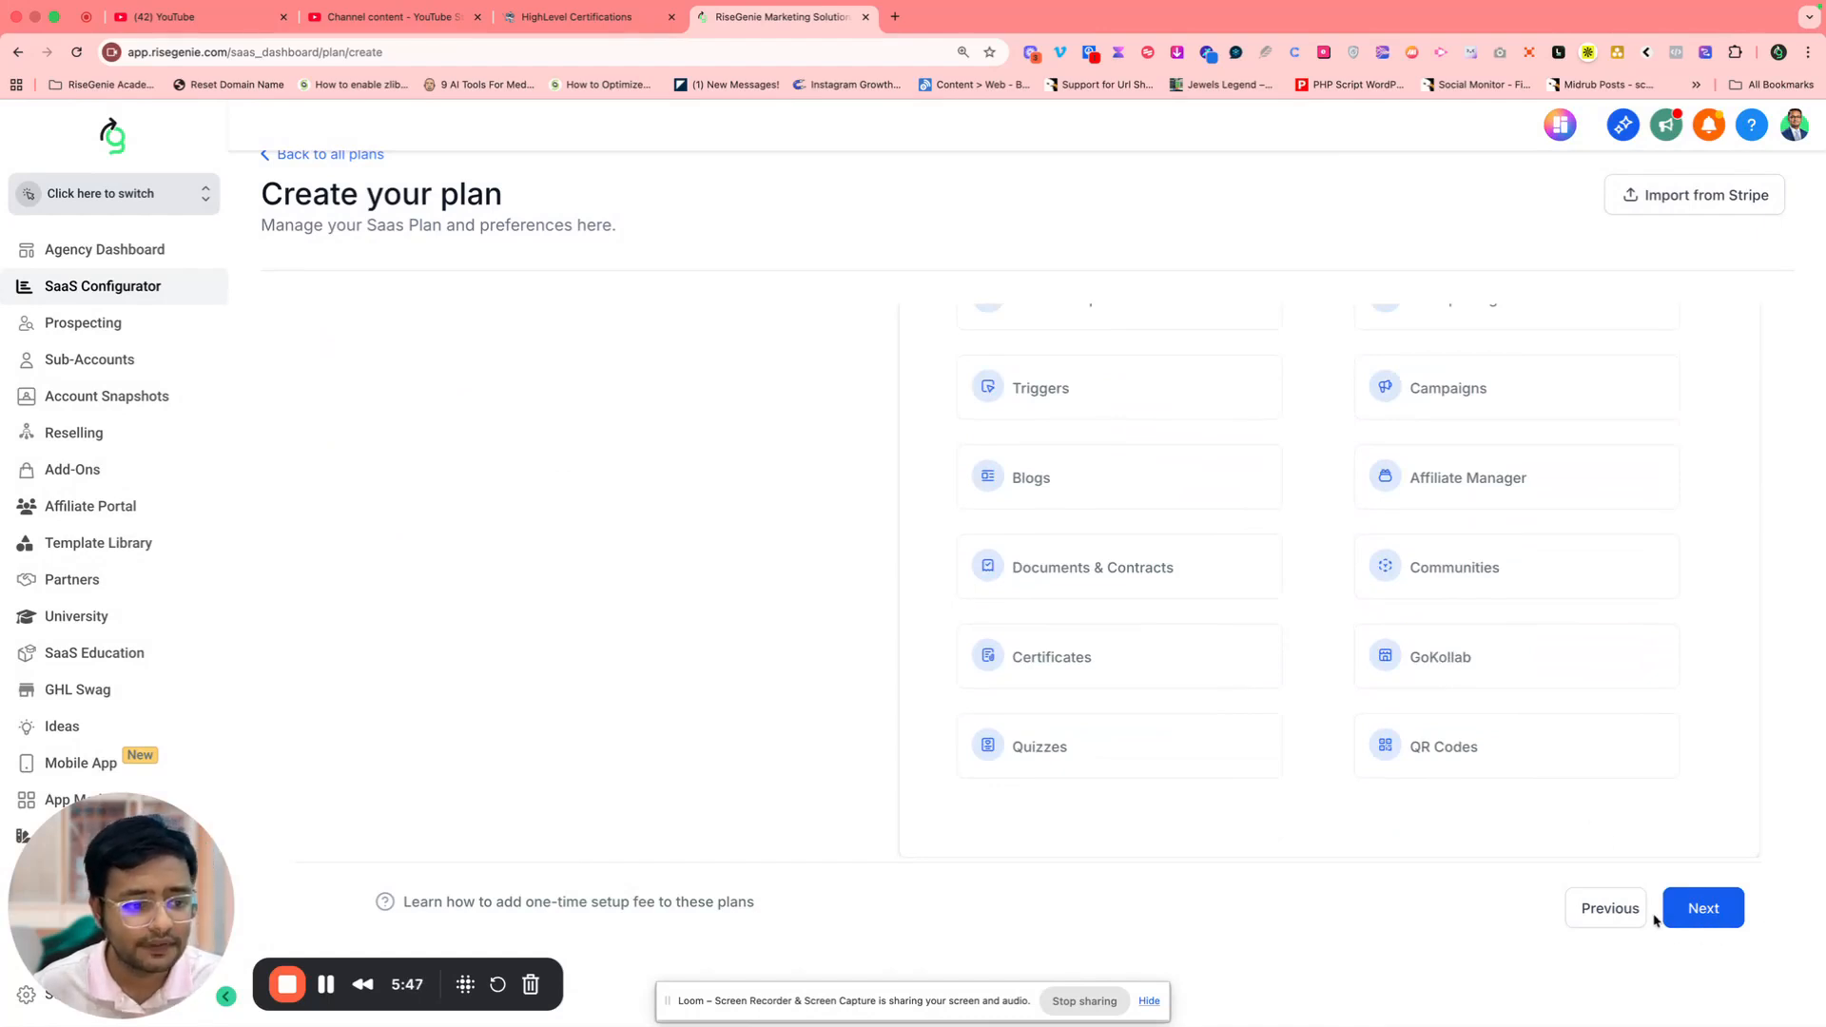
{"action": "left_click", "coordinate": [1689, 907]}
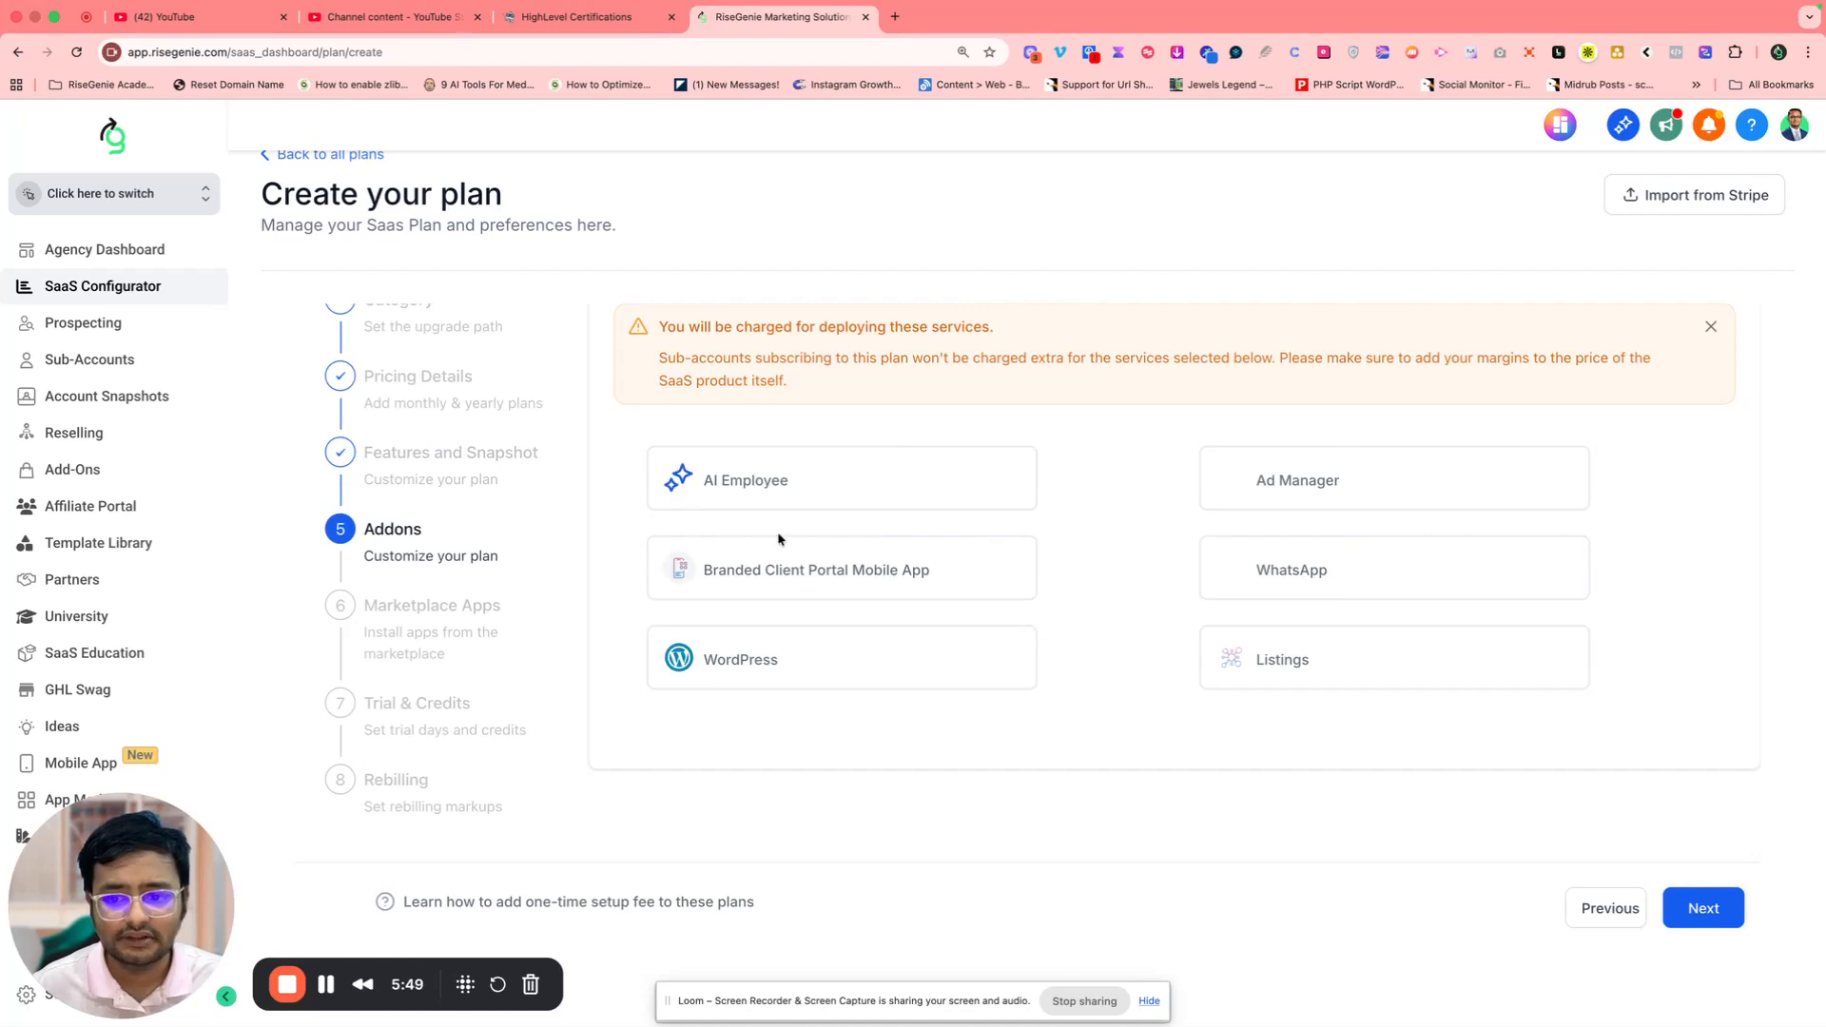
Read the addon charge notice, include only the Ad Manager addon and continue to the Marketplace Apps stage
{"action": "scroll", "coordinate": [781, 535], "scroll_direction": "up", "scroll_amount": 1}
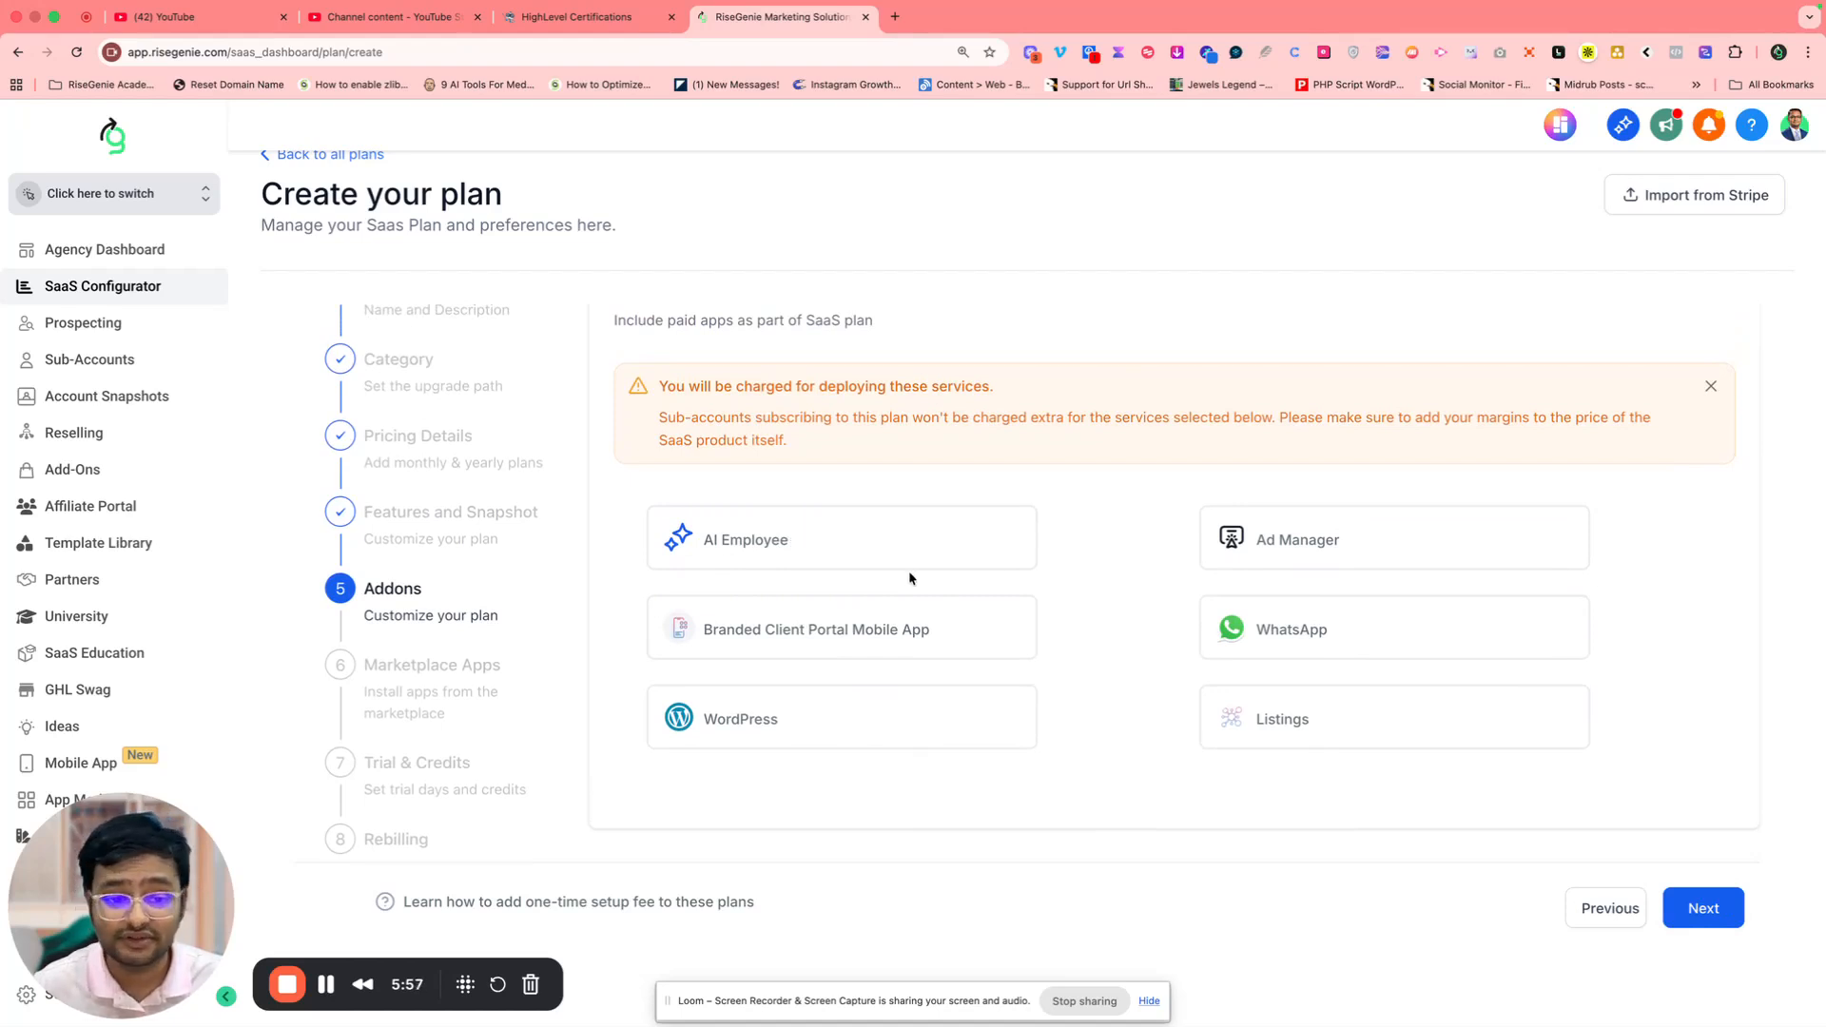
{"action": "left_click", "coordinate": [1243, 630]}
{"action": "left_click", "coordinate": [1243, 629]}
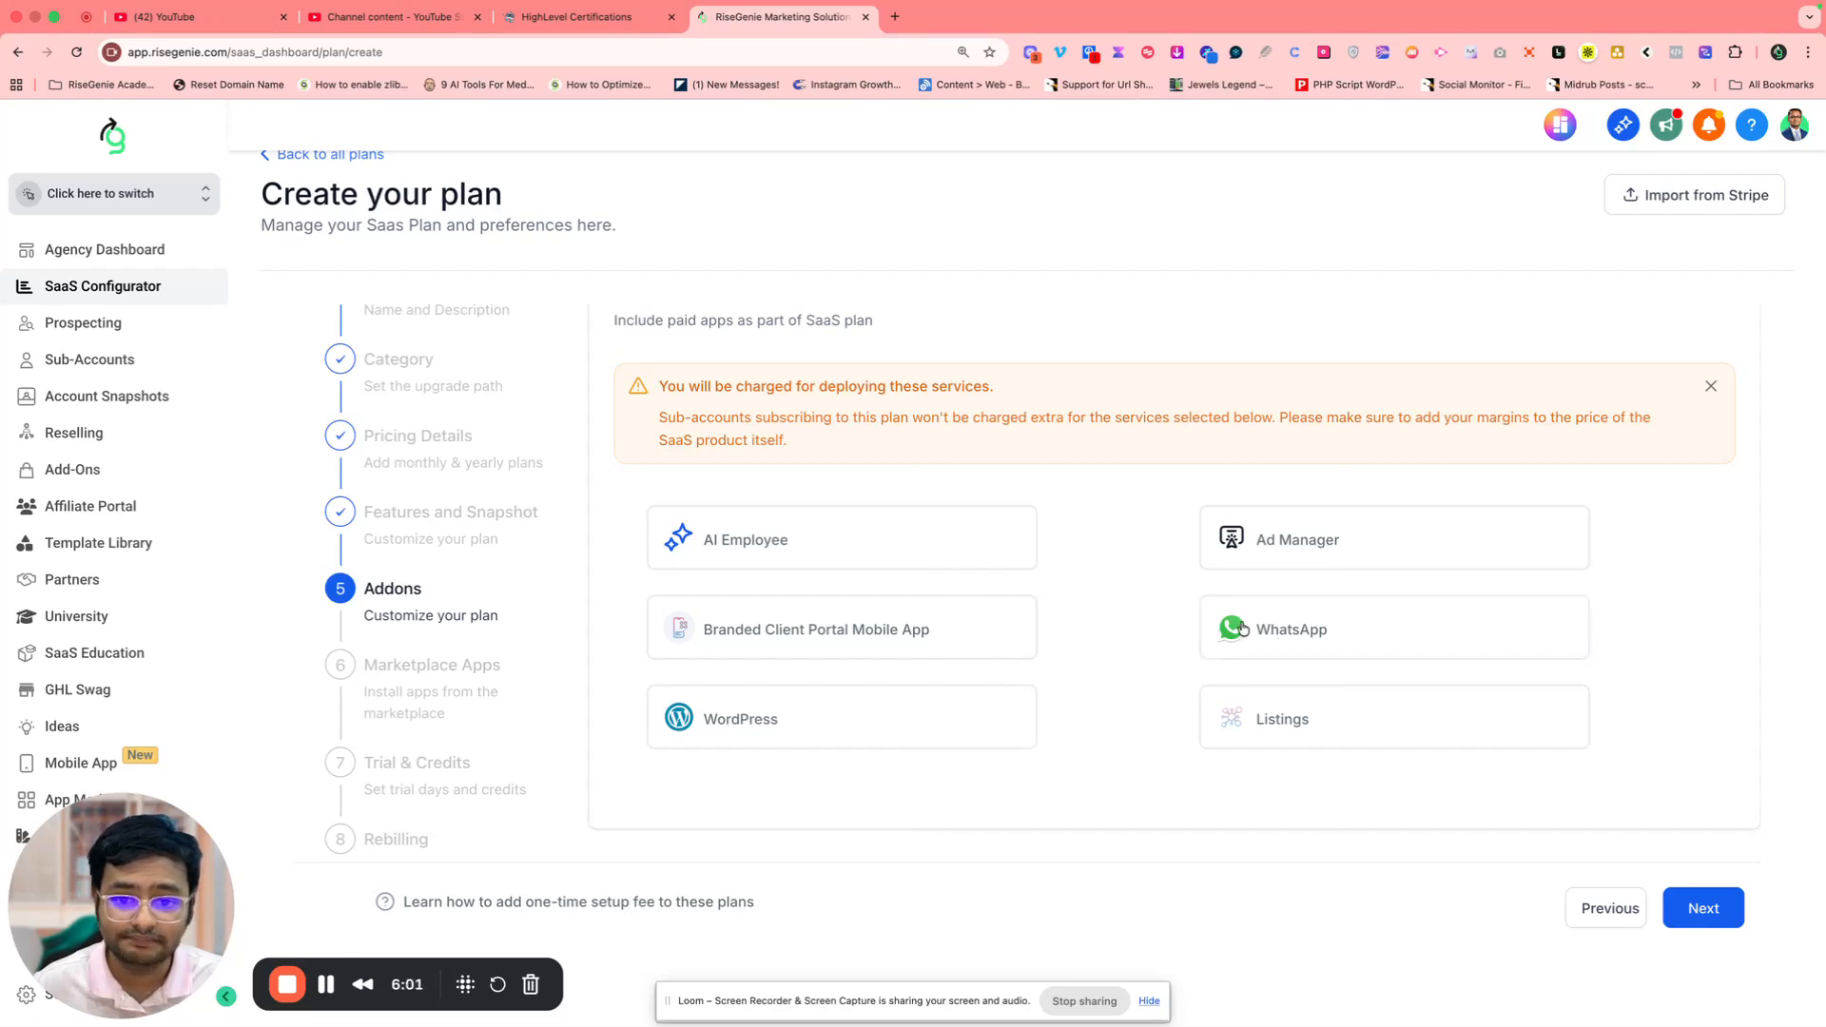
{"action": "left_click_drag", "start_coordinate": [658, 416], "coordinate": [1523, 445]}
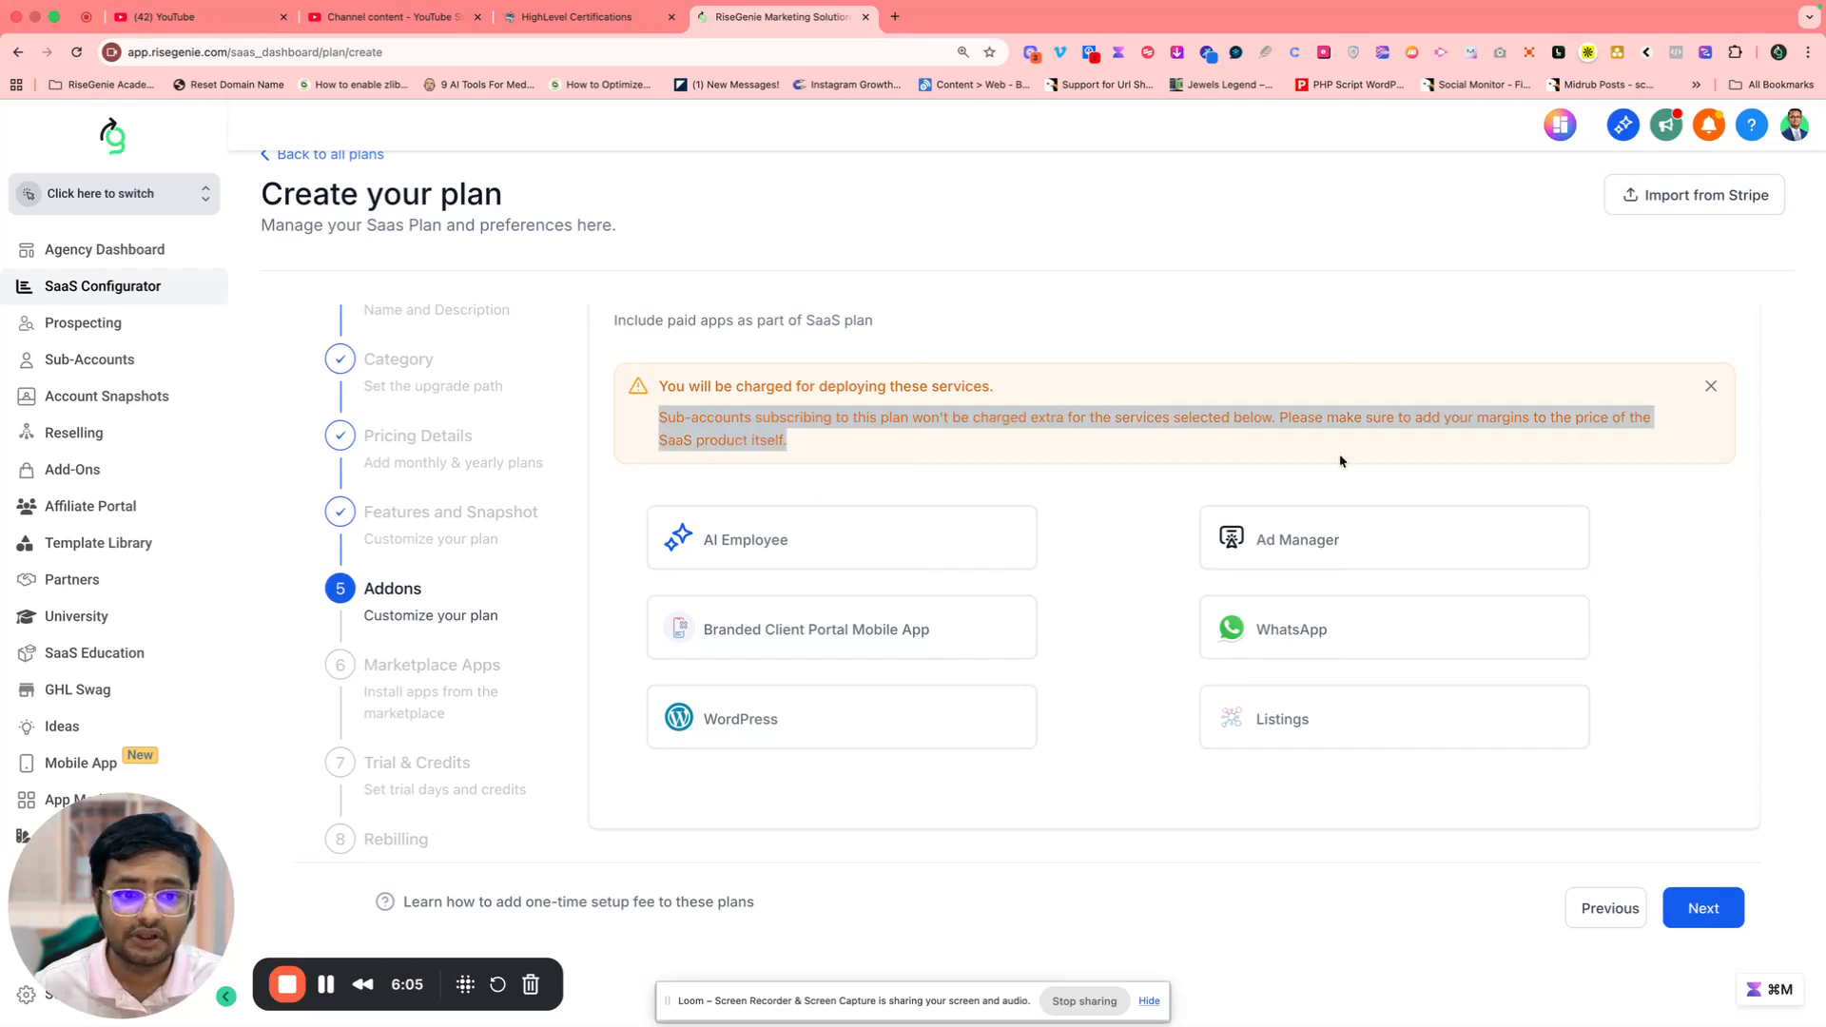
{"action": "left_click", "coordinate": [1237, 461]}
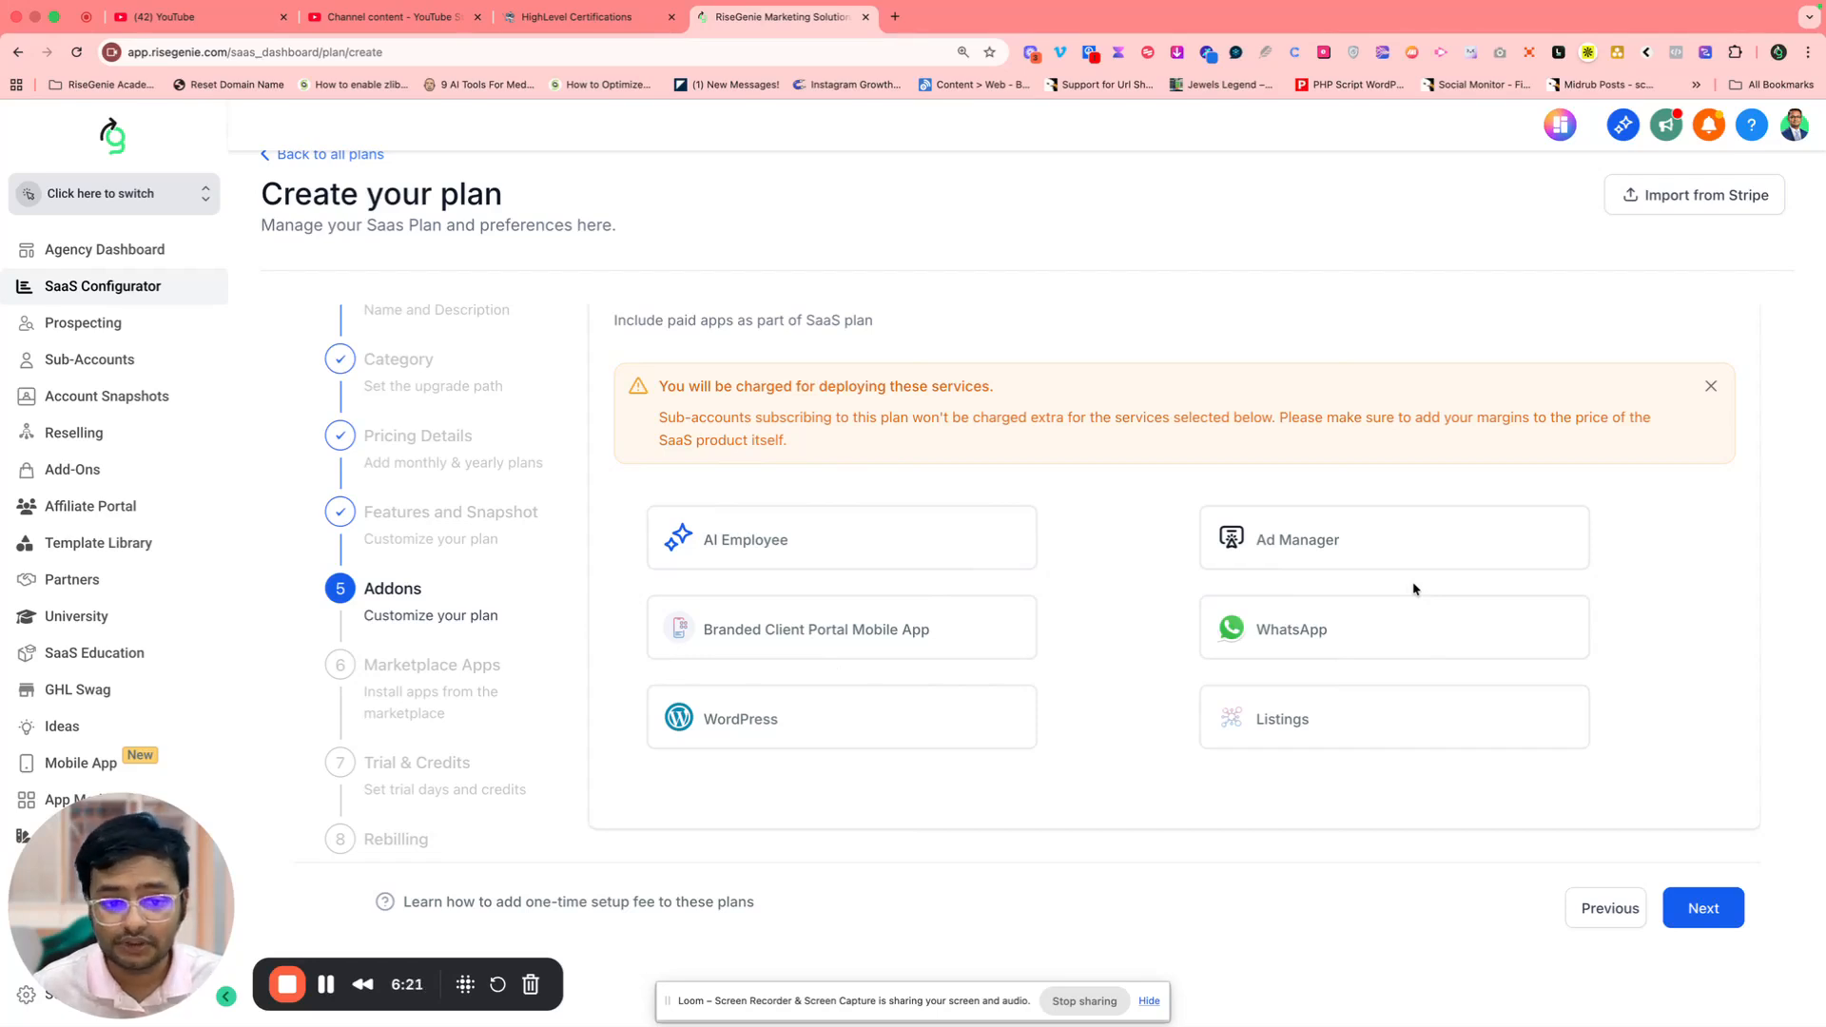
{"action": "left_click", "coordinate": [1334, 549]}
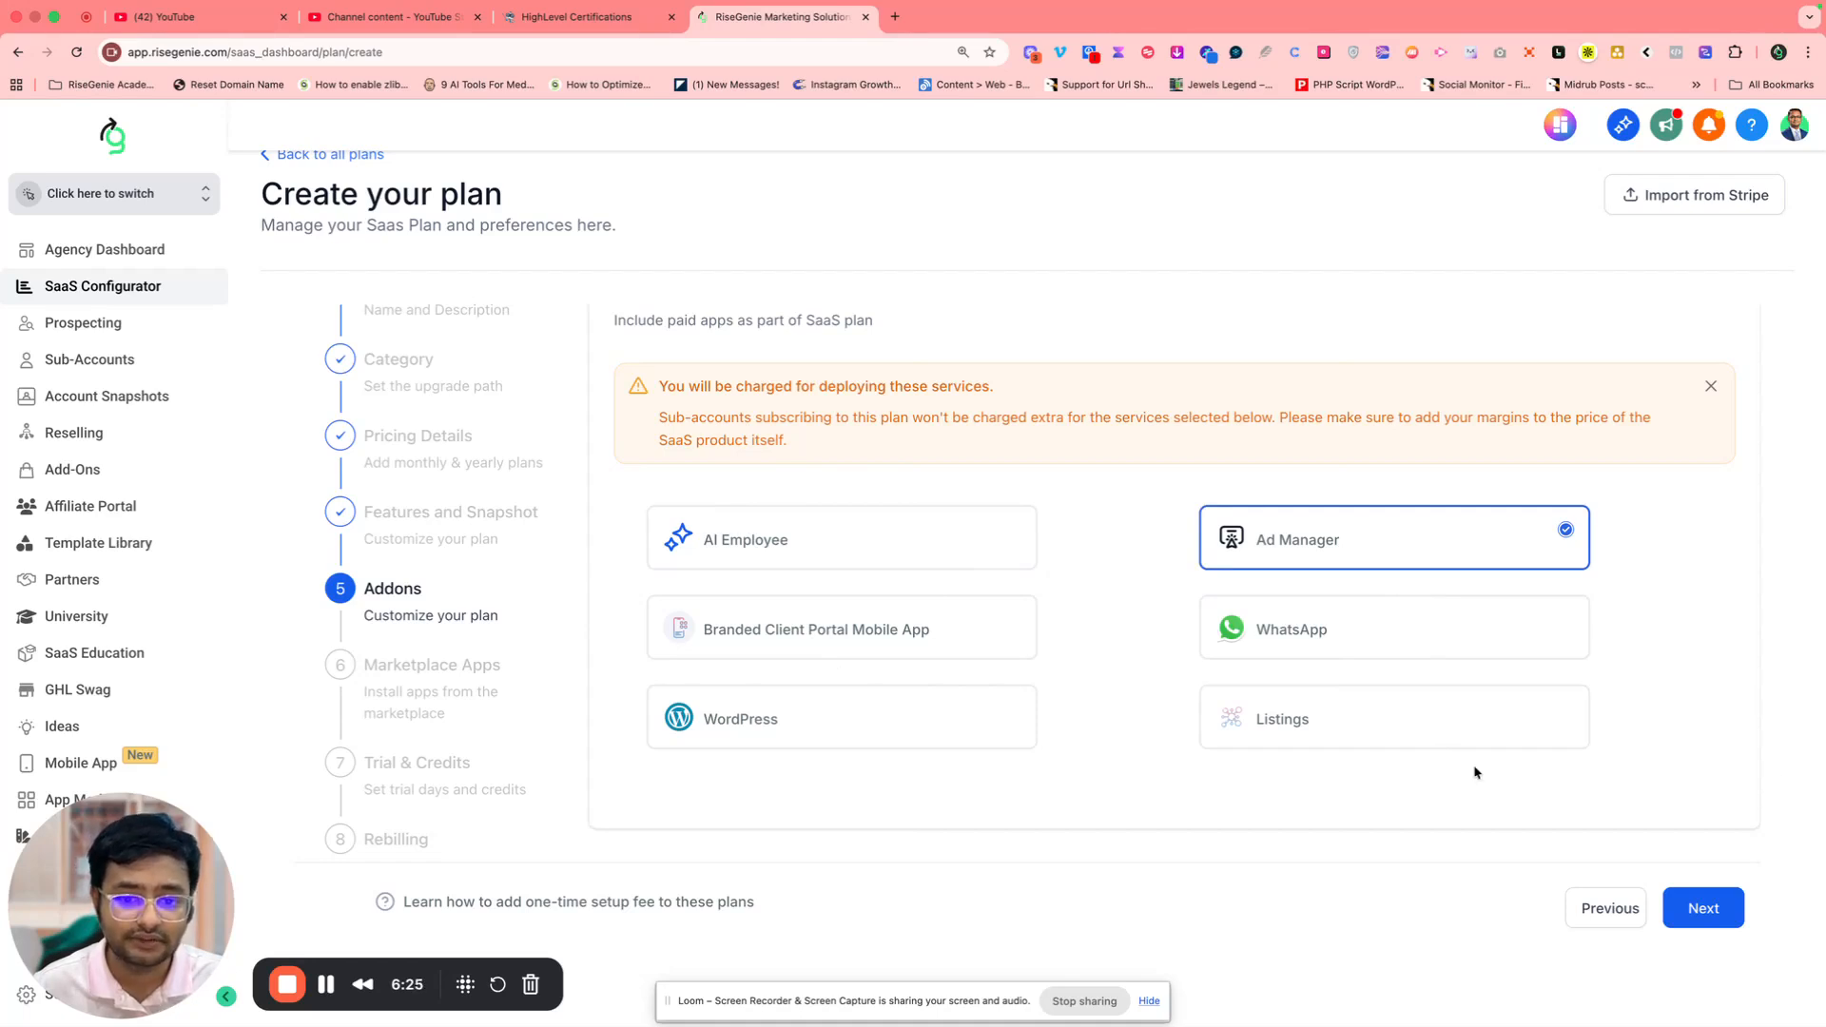
{"action": "left_click", "coordinate": [1694, 910]}
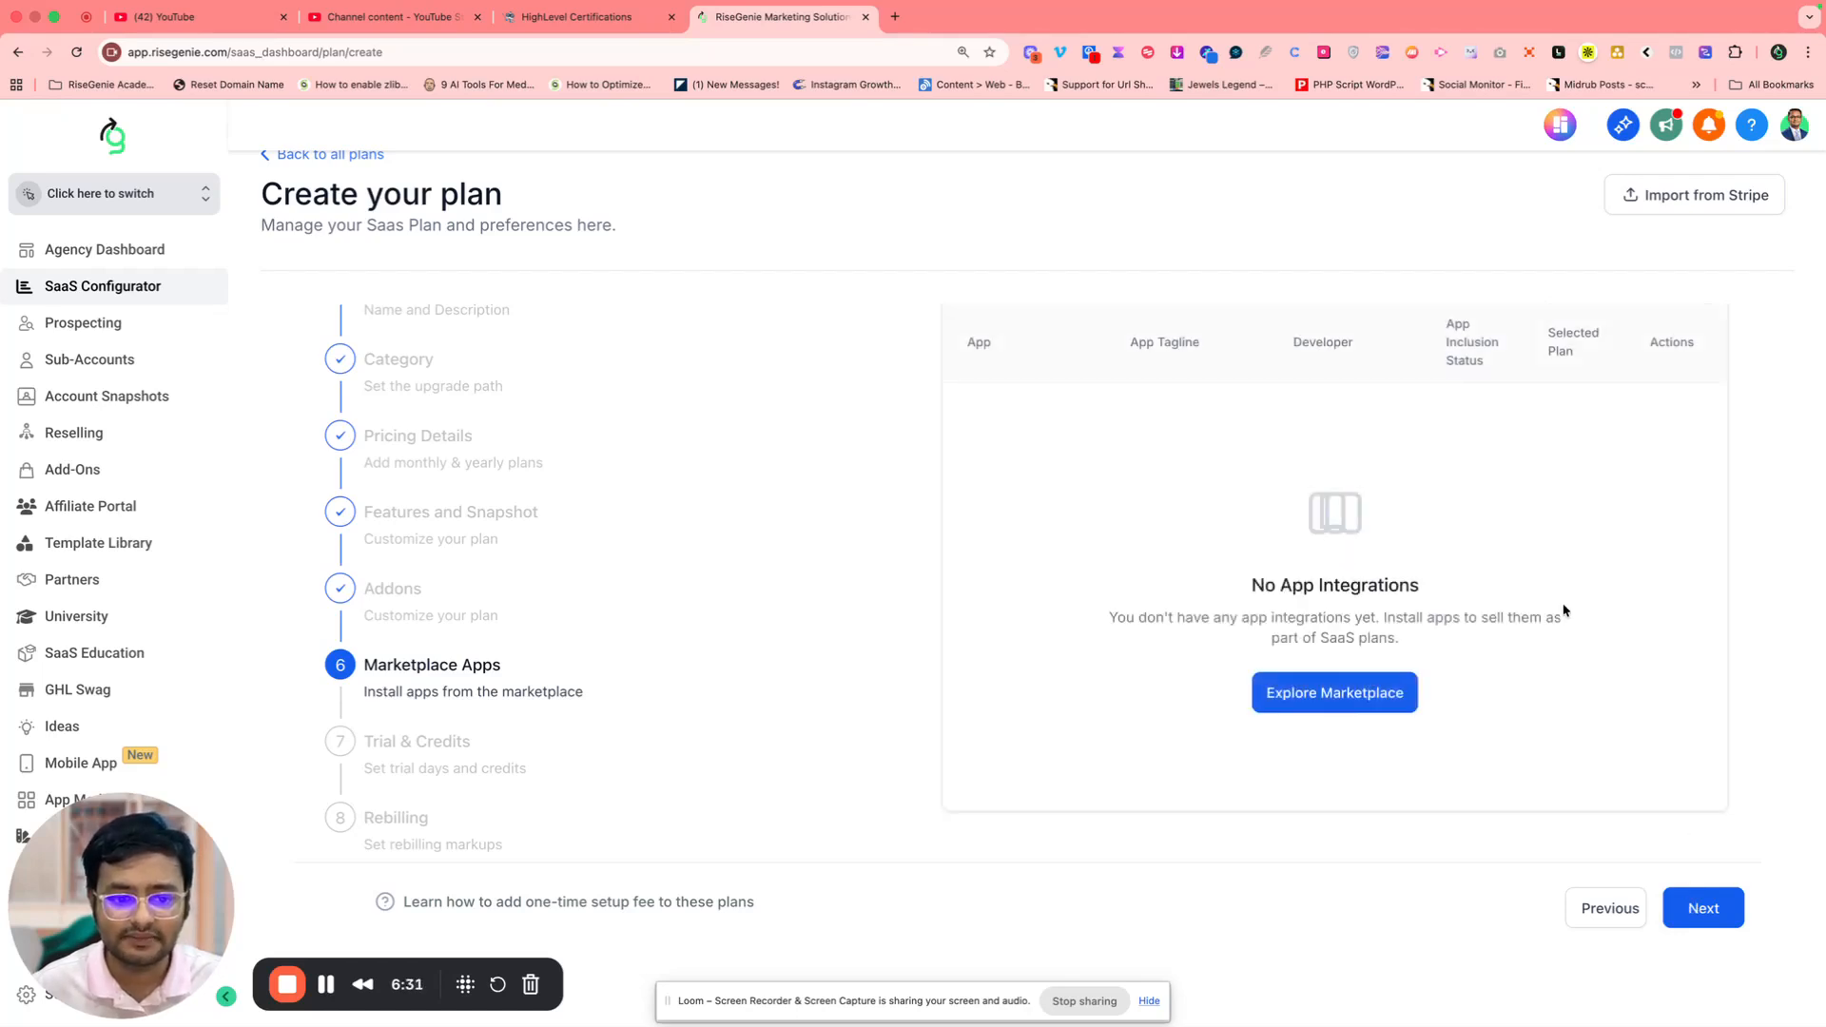
Open the app marketplace from the plan setup and return to the plan creation form
{"action": "left_click", "coordinate": [1385, 692]}
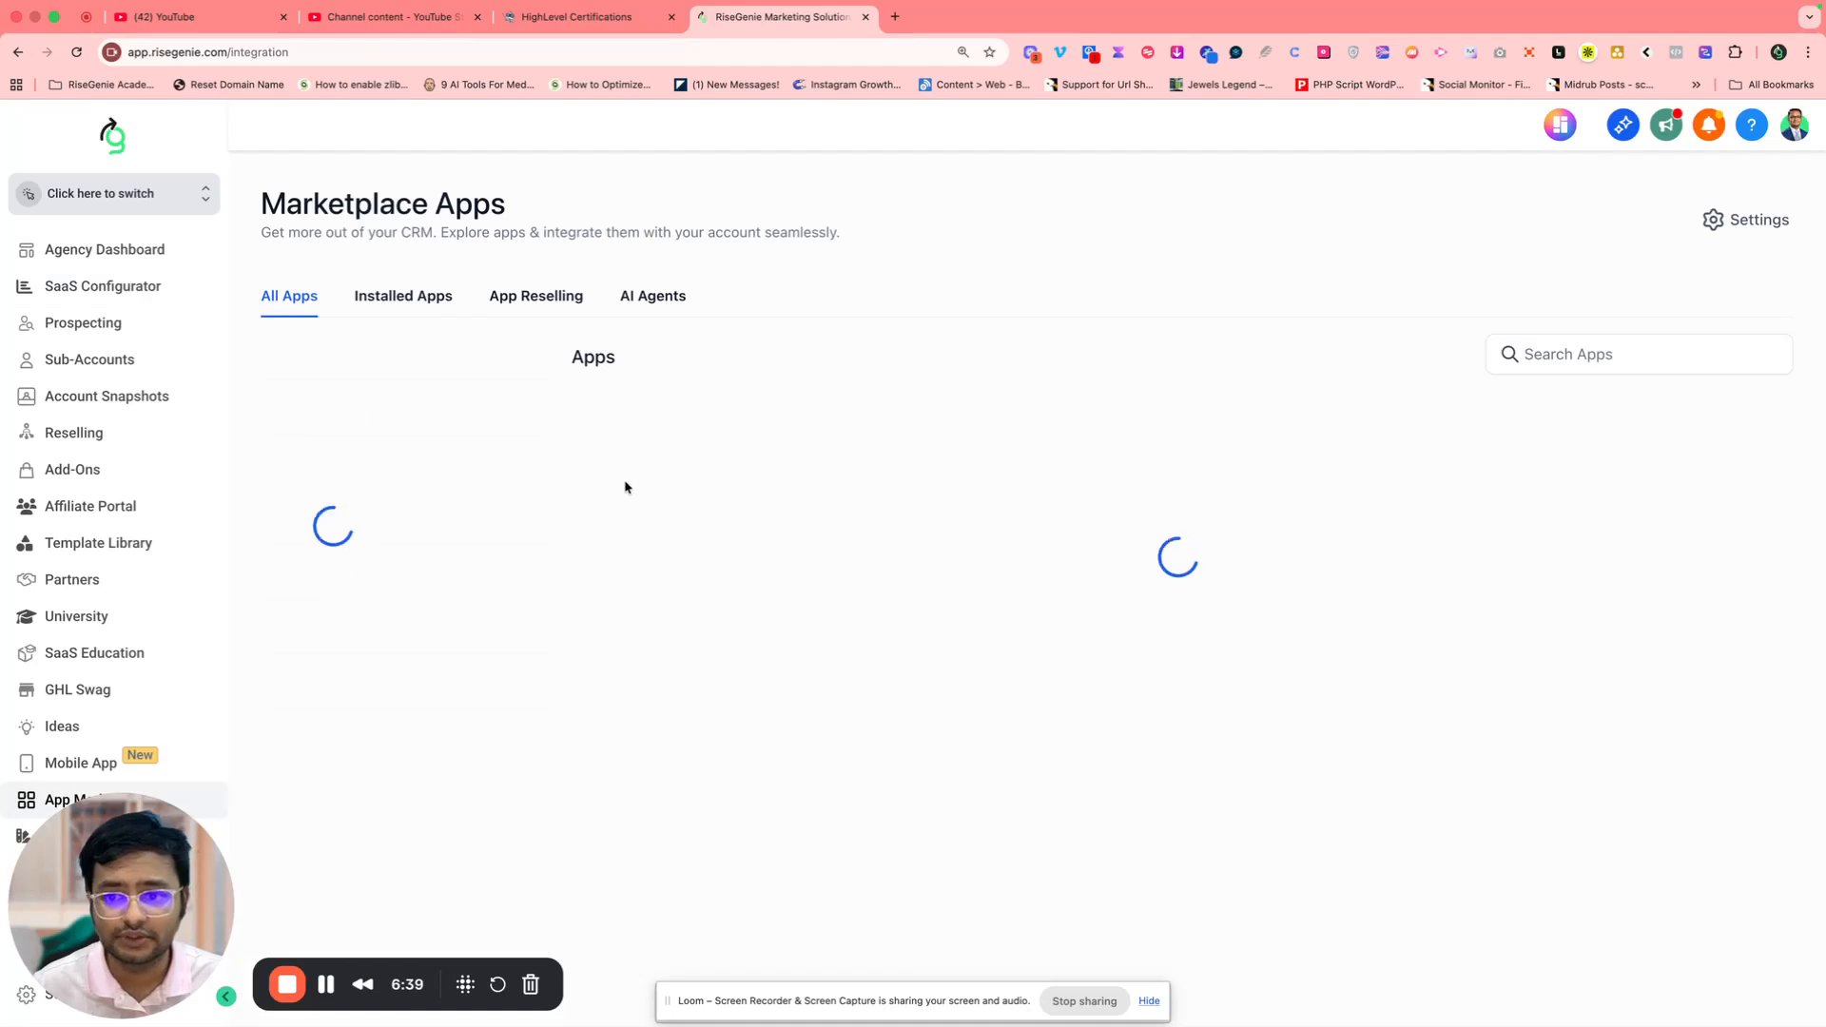
{"action": "left_click", "coordinate": [16, 54]}
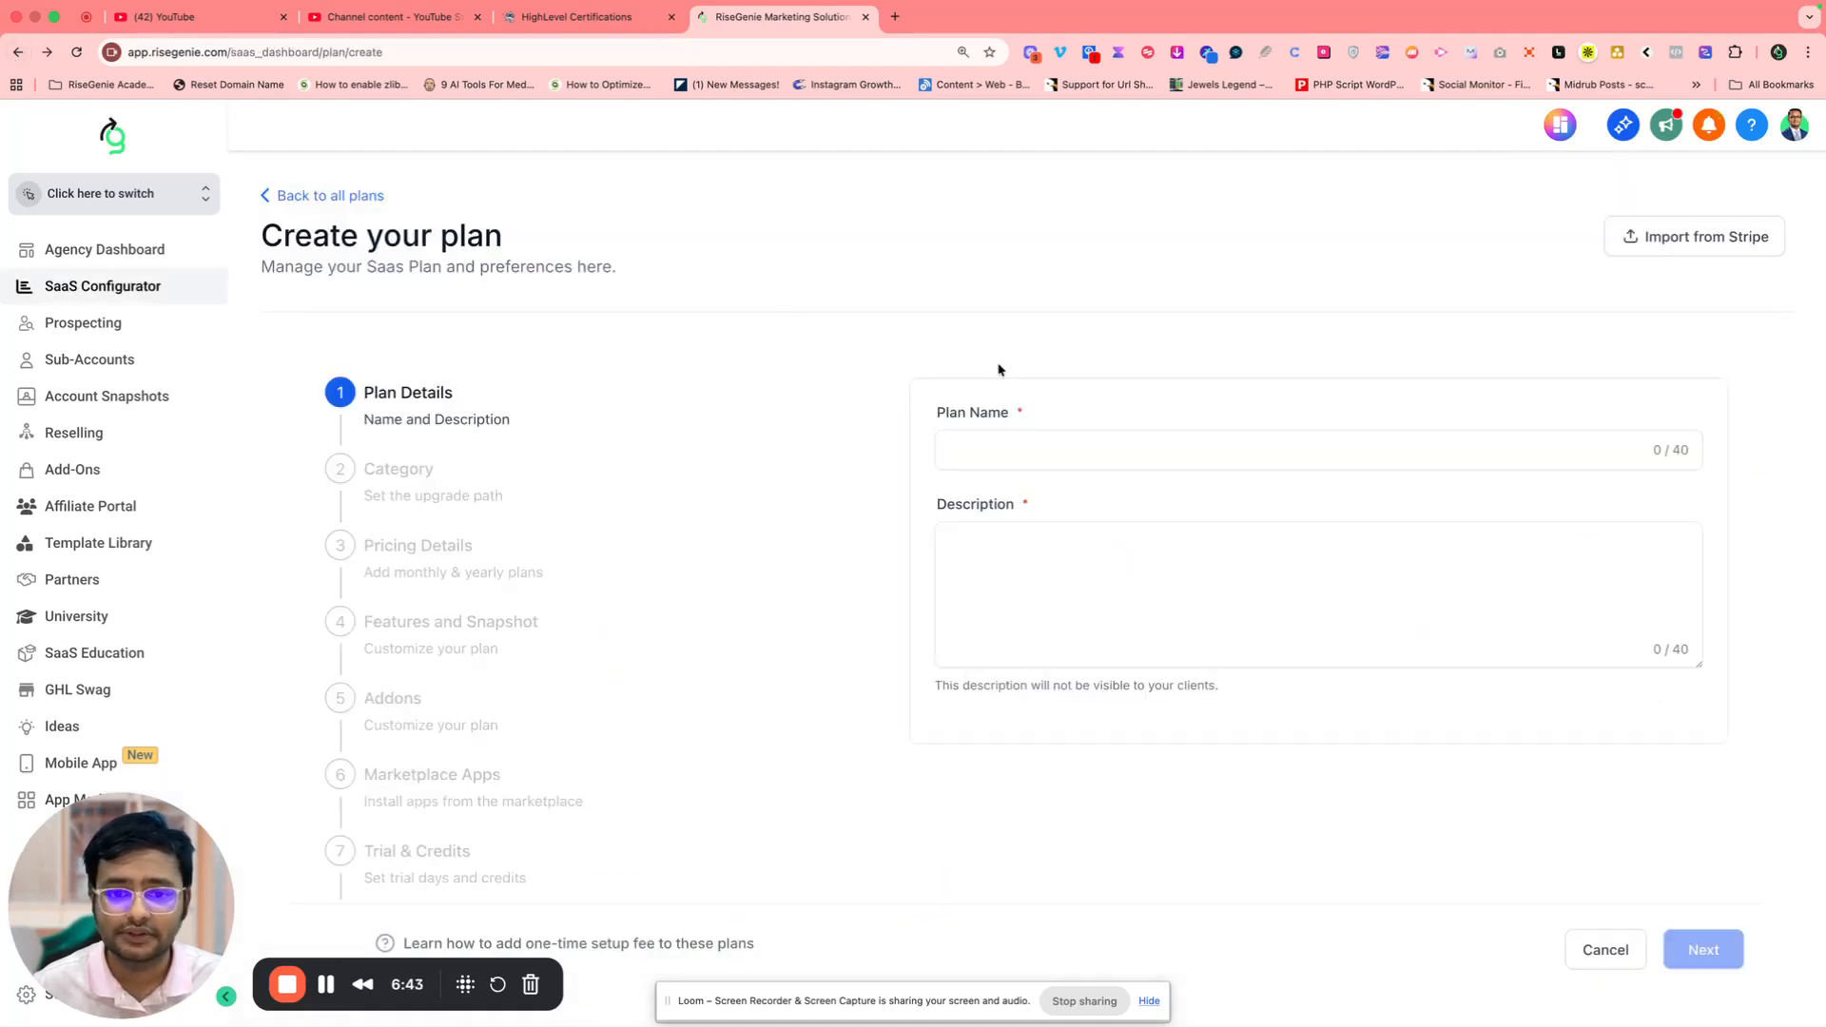
Name the plan Risegenie Automation Lite with the description "Suitable for Freelancers" and continue to the Category stage
{"action": "left_click", "coordinate": [1022, 456]}
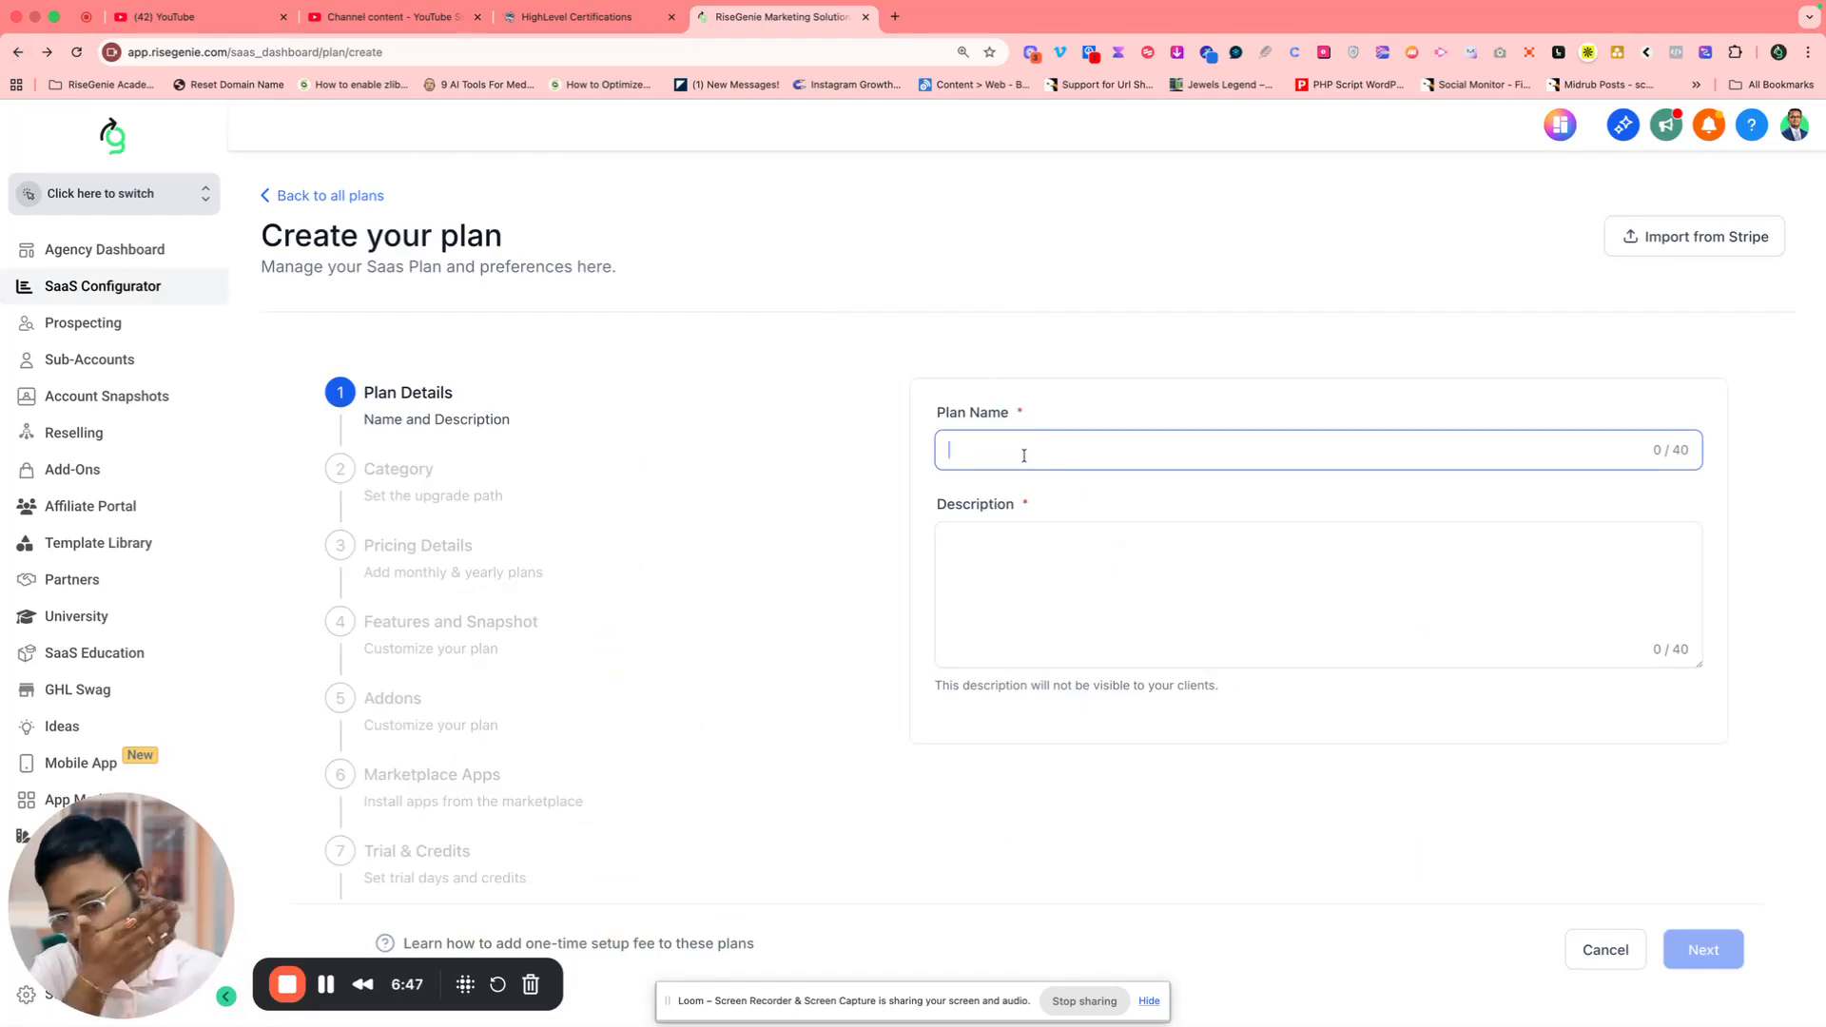
{"action": "type", "text": "Risegenie "}
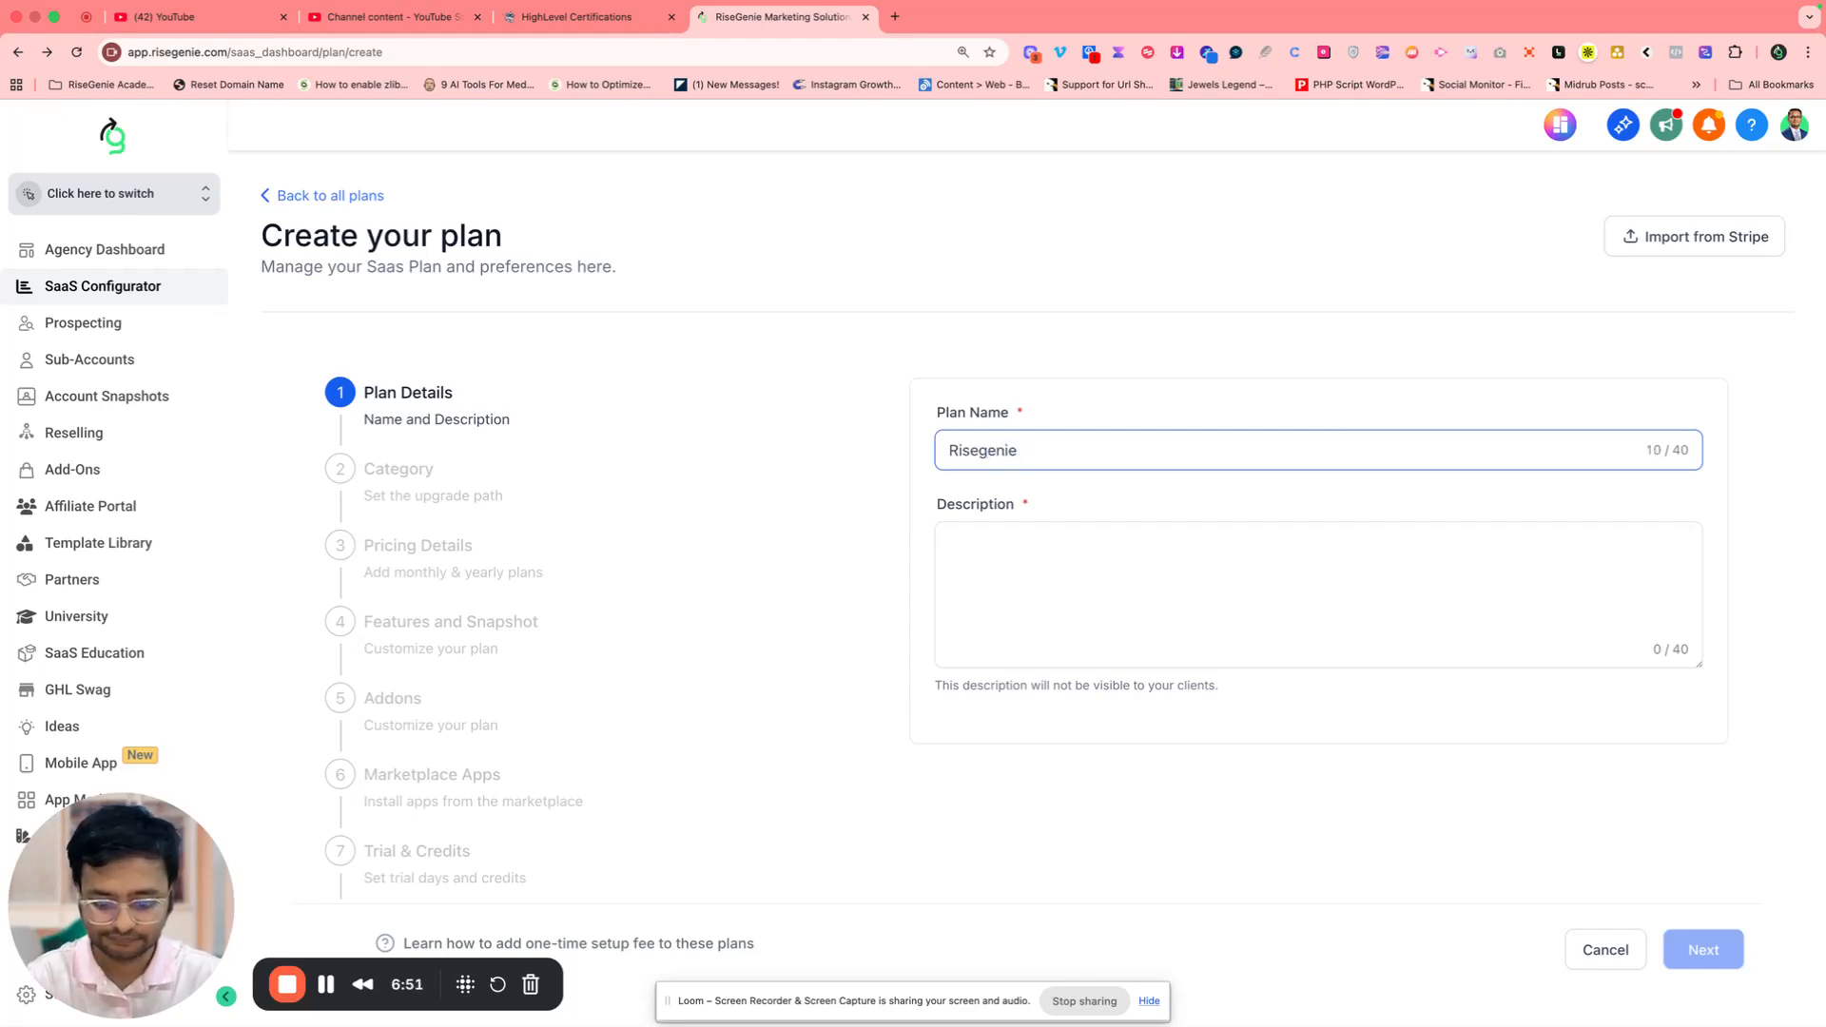
{"action": "type", "text": "Auto"}
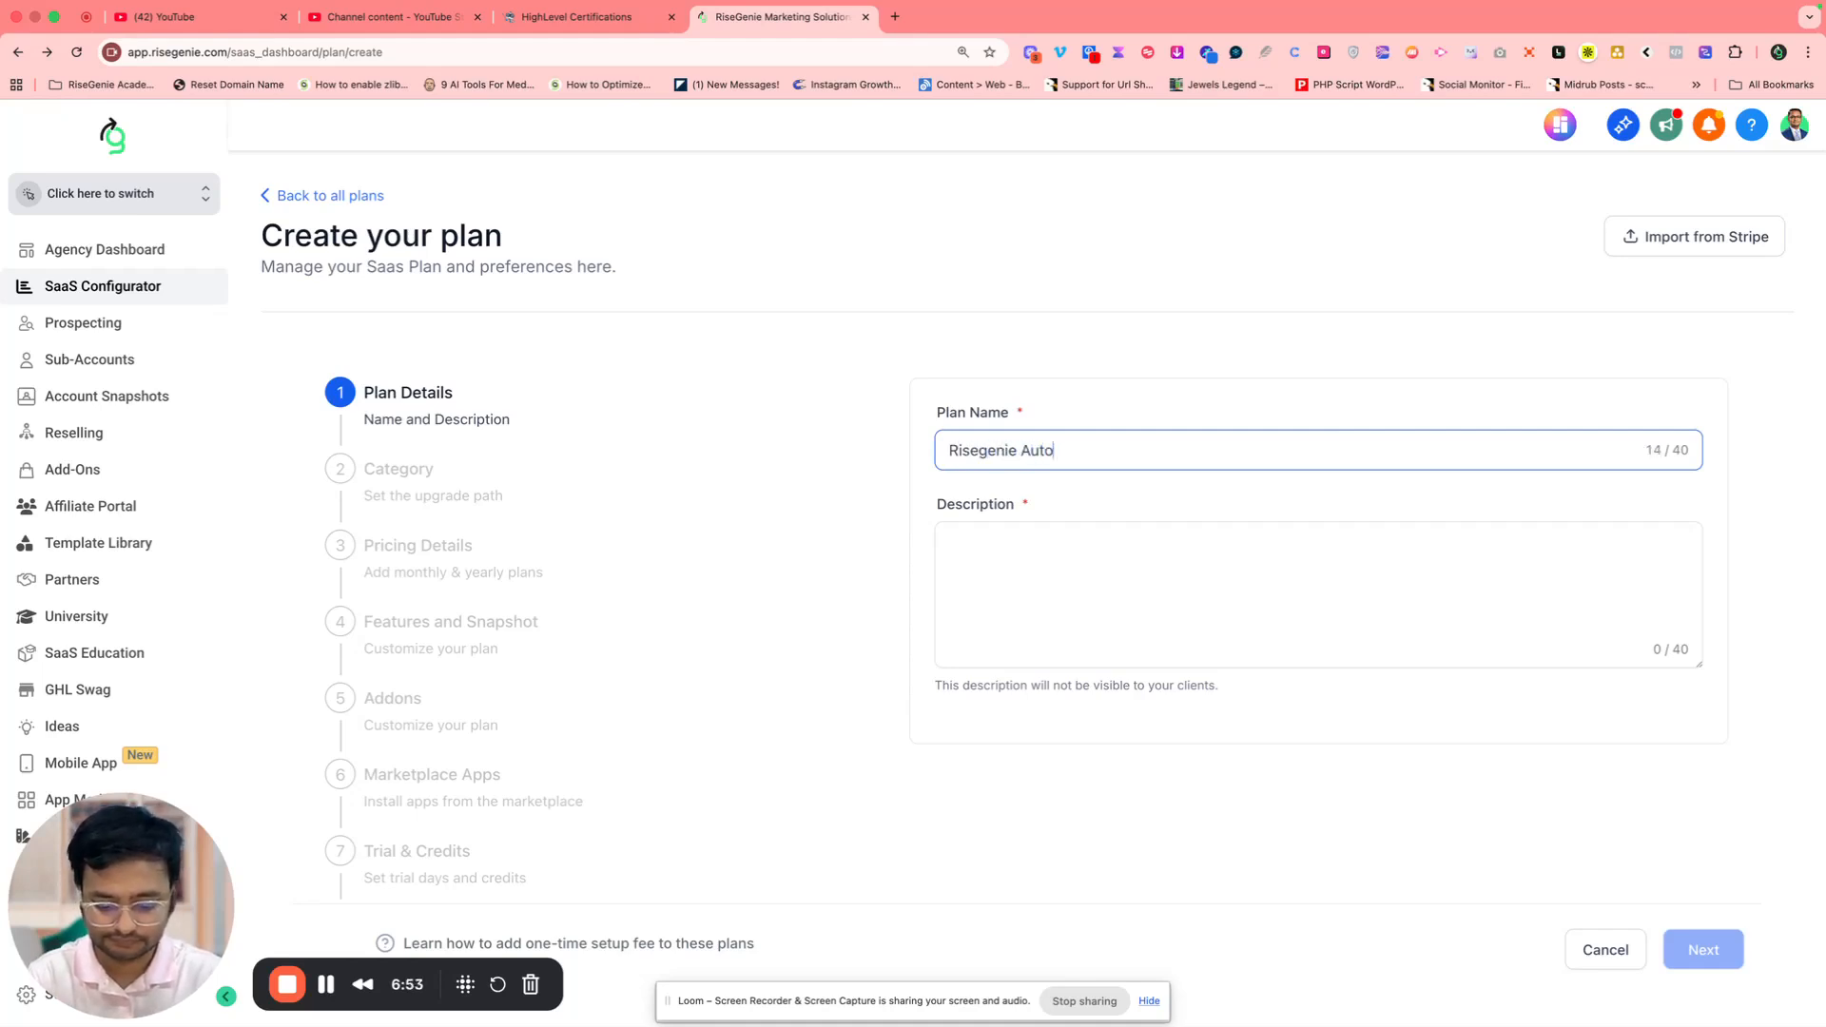
{"action": "type", "text": "mation Lite"}
{"action": "key", "text": "Tab"}
{"action": "type", "text": "Suita"}
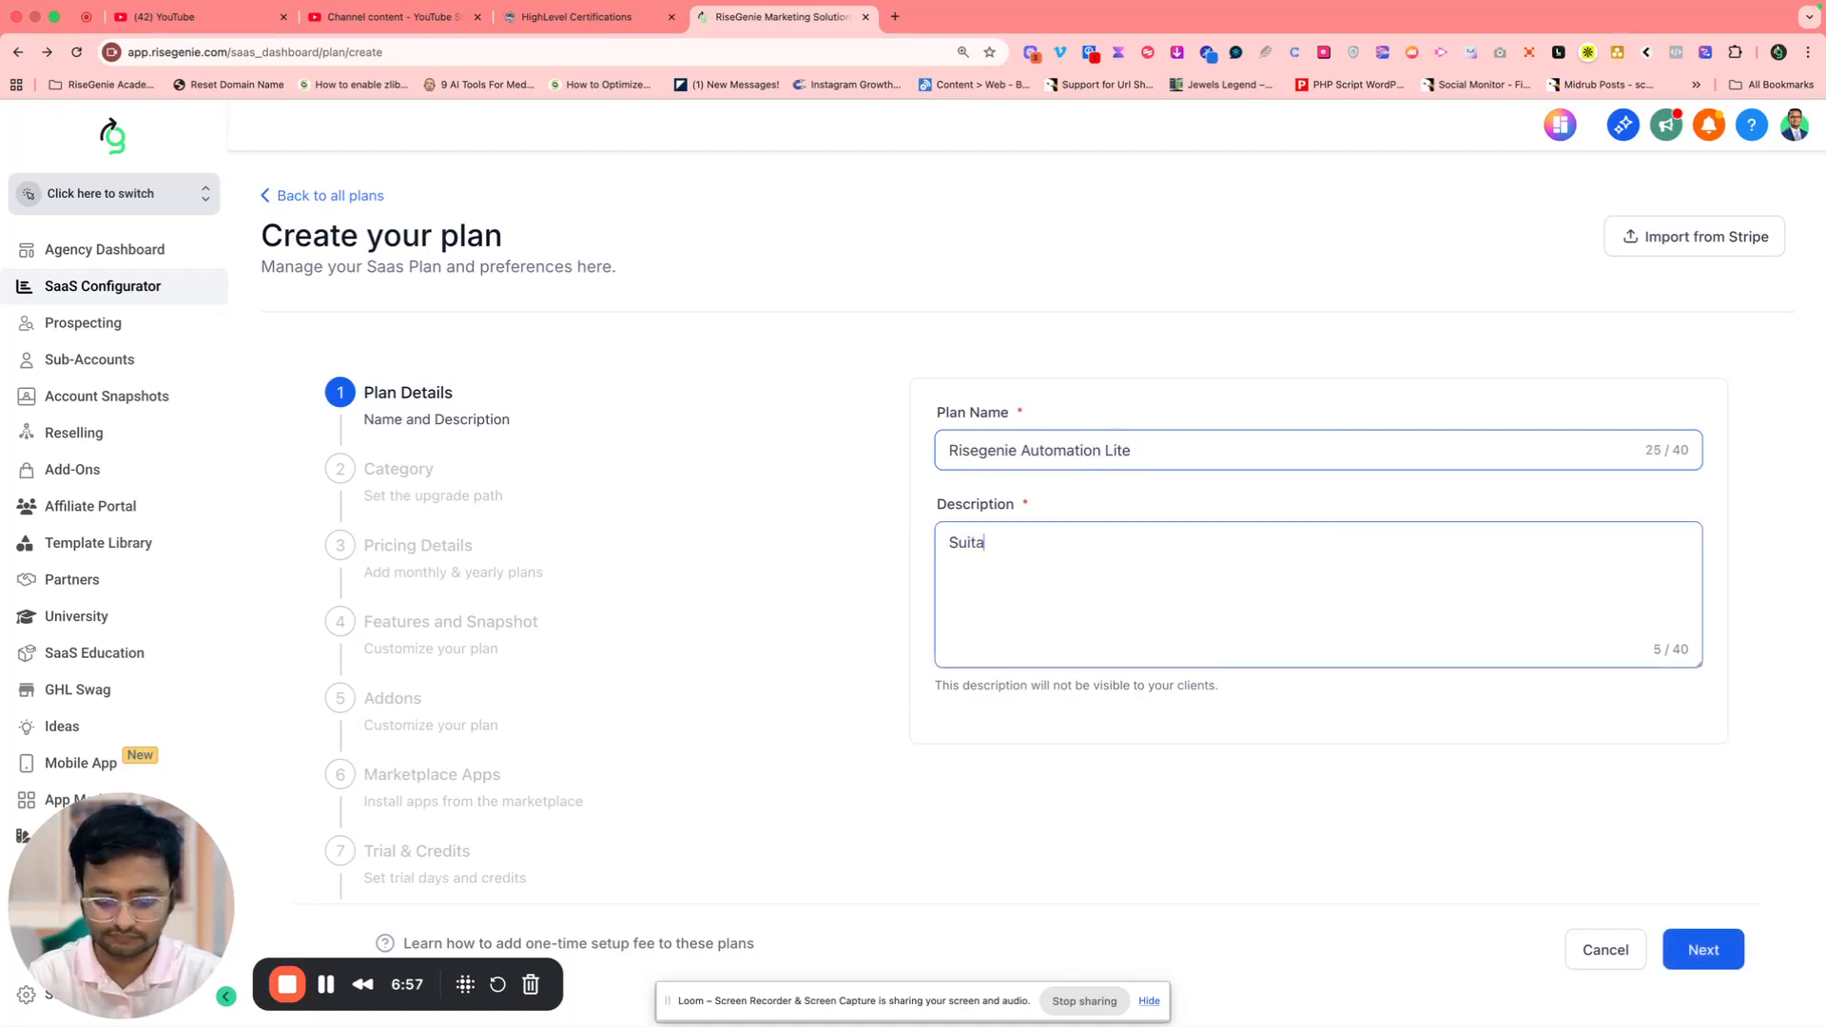
{"action": "type", "text": "ble for"}
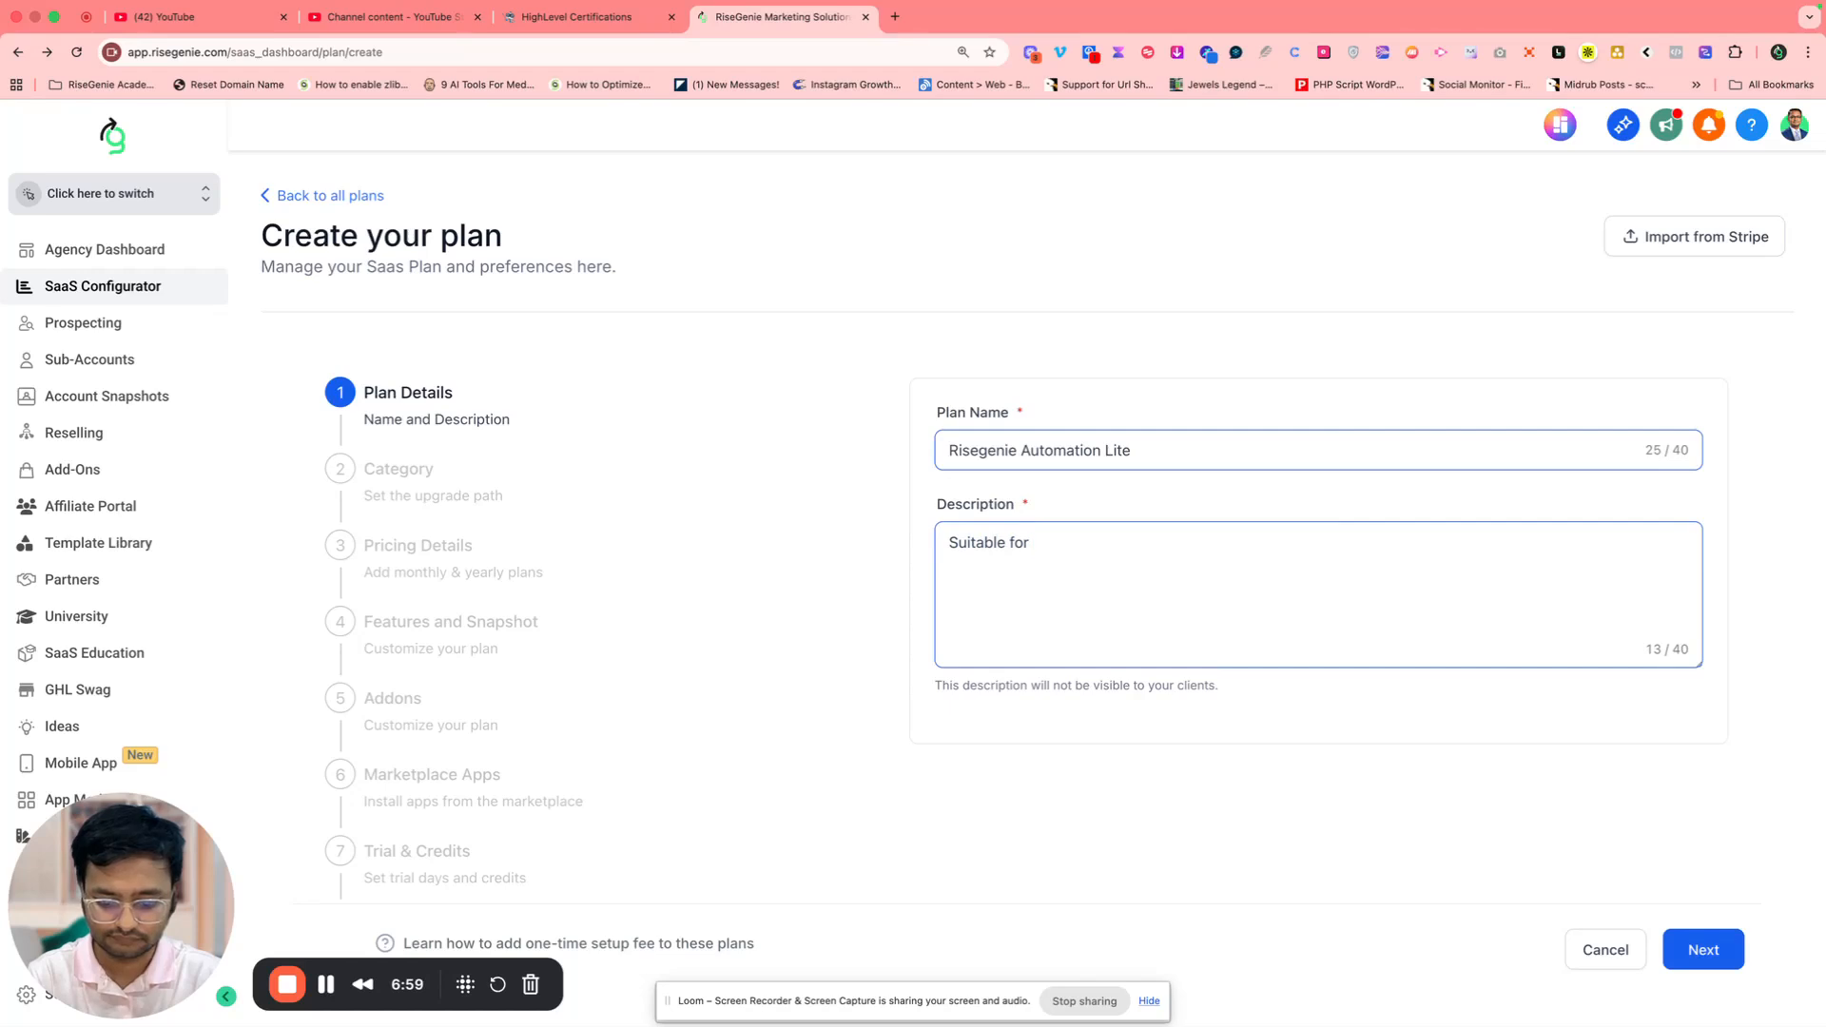
{"action": "type", "text": "Freelancers"}
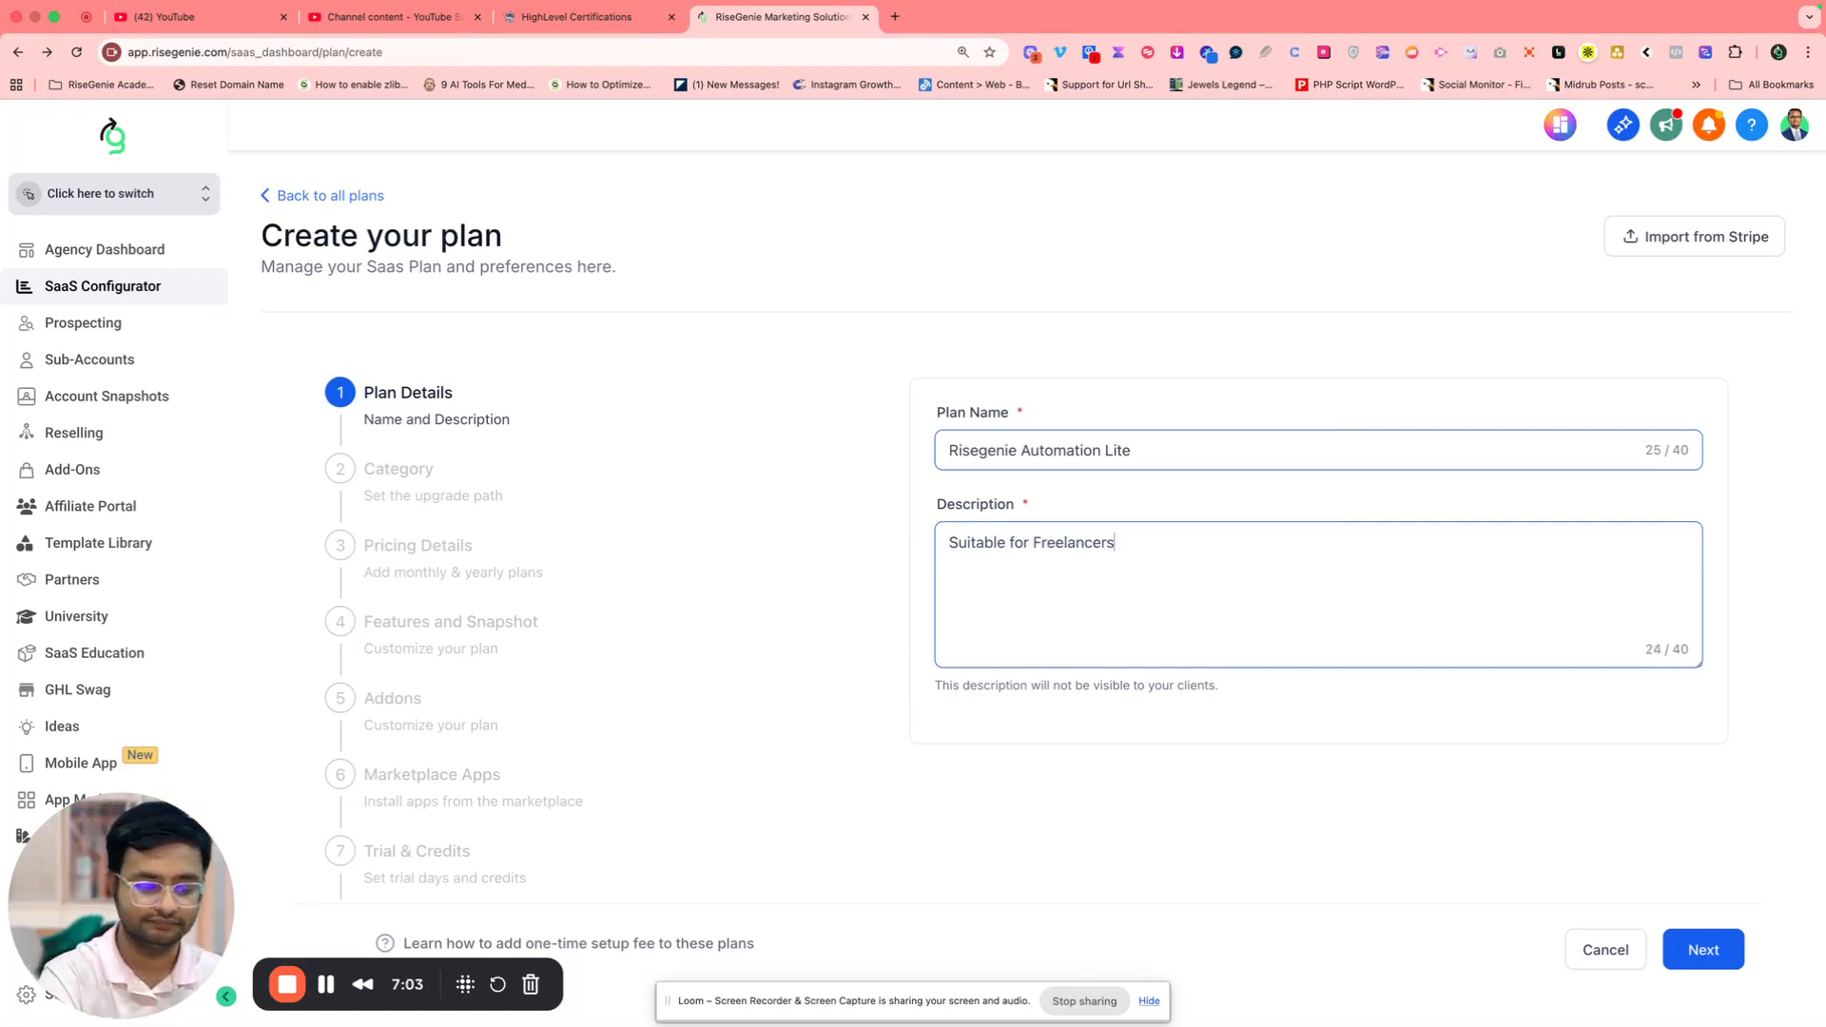
{"action": "left_click", "coordinate": [1712, 952]}
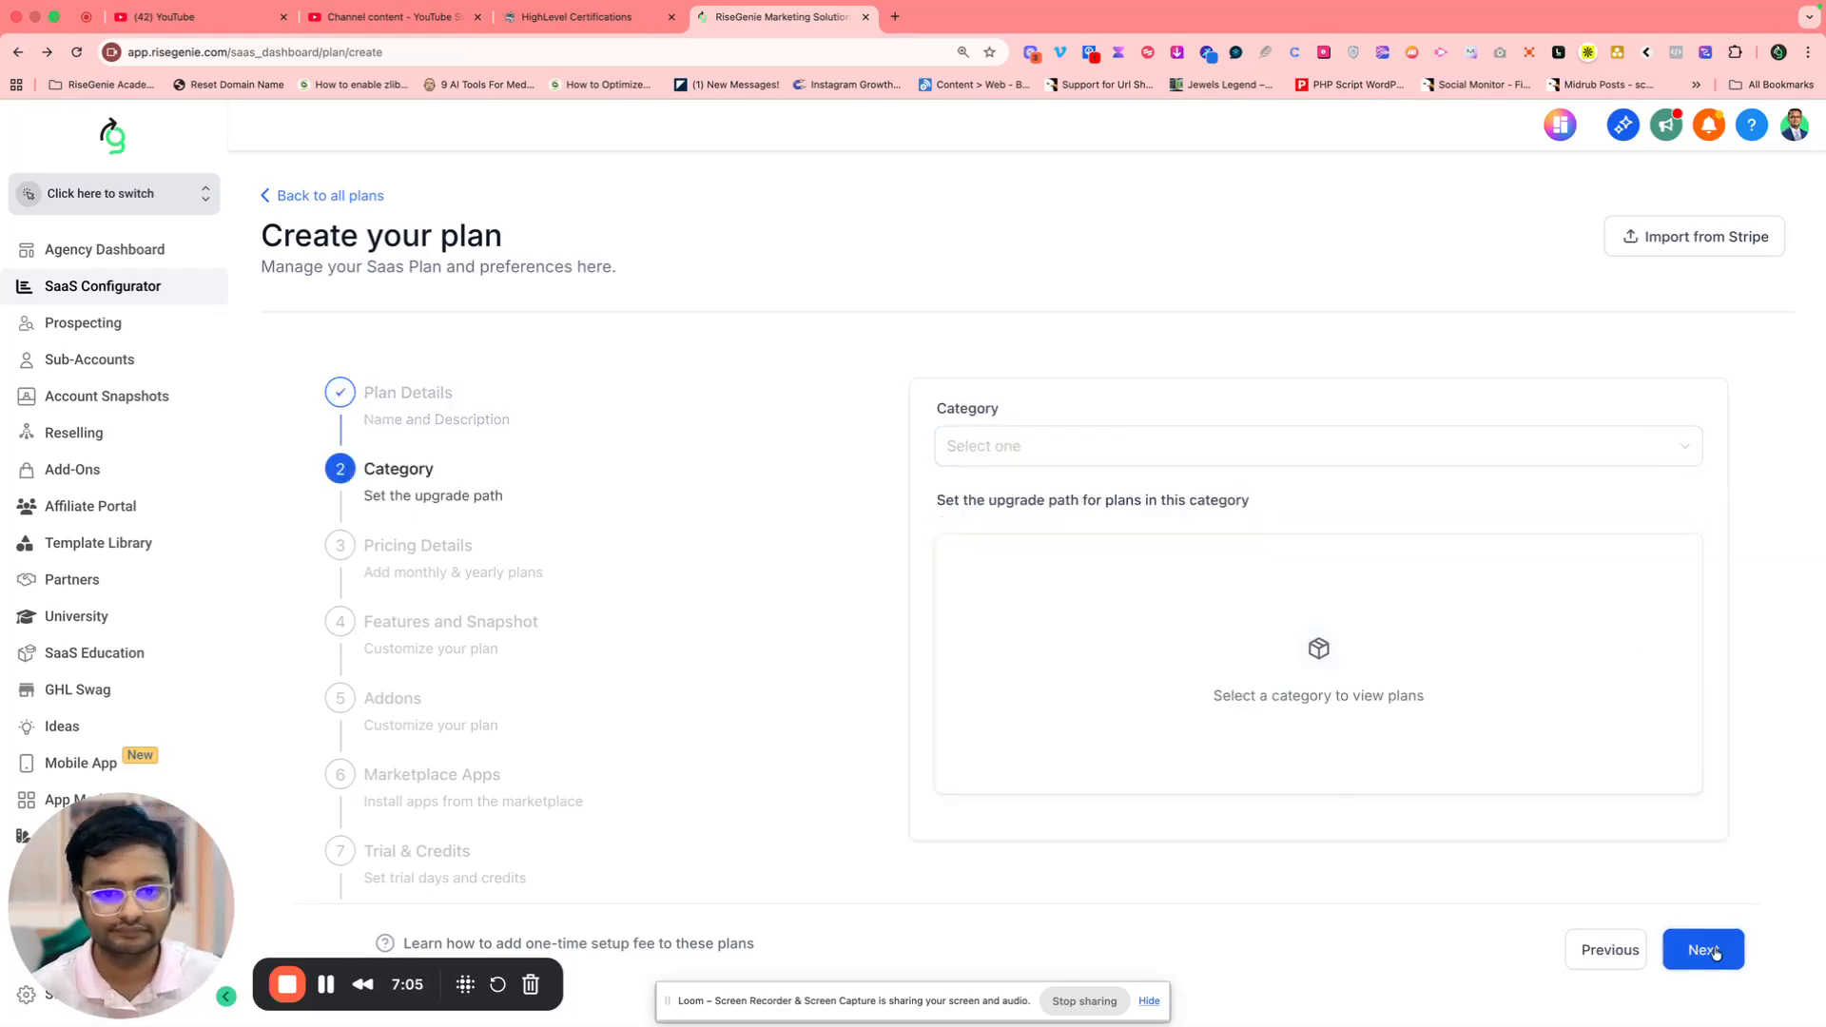
Assign the plan to the US only (USD) category and continue to the pricing details
{"action": "left_click", "coordinate": [979, 459]}
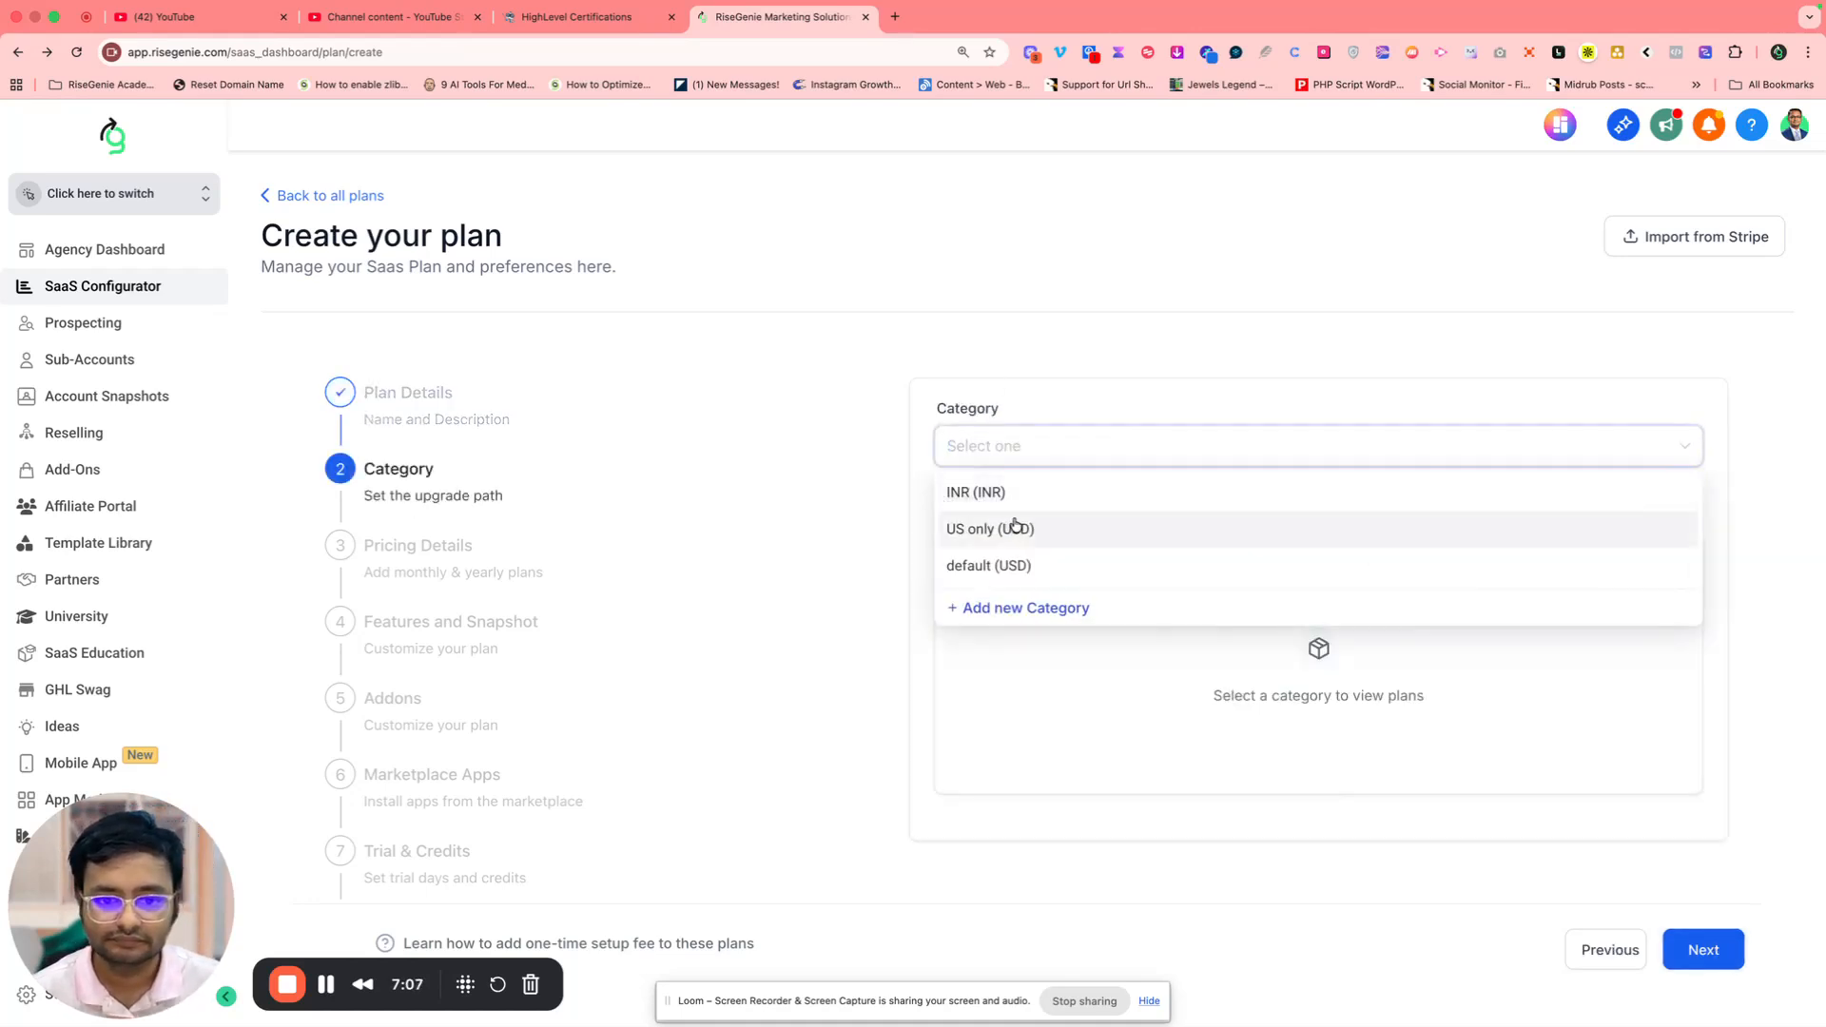
{"action": "left_click", "coordinate": [1016, 526]}
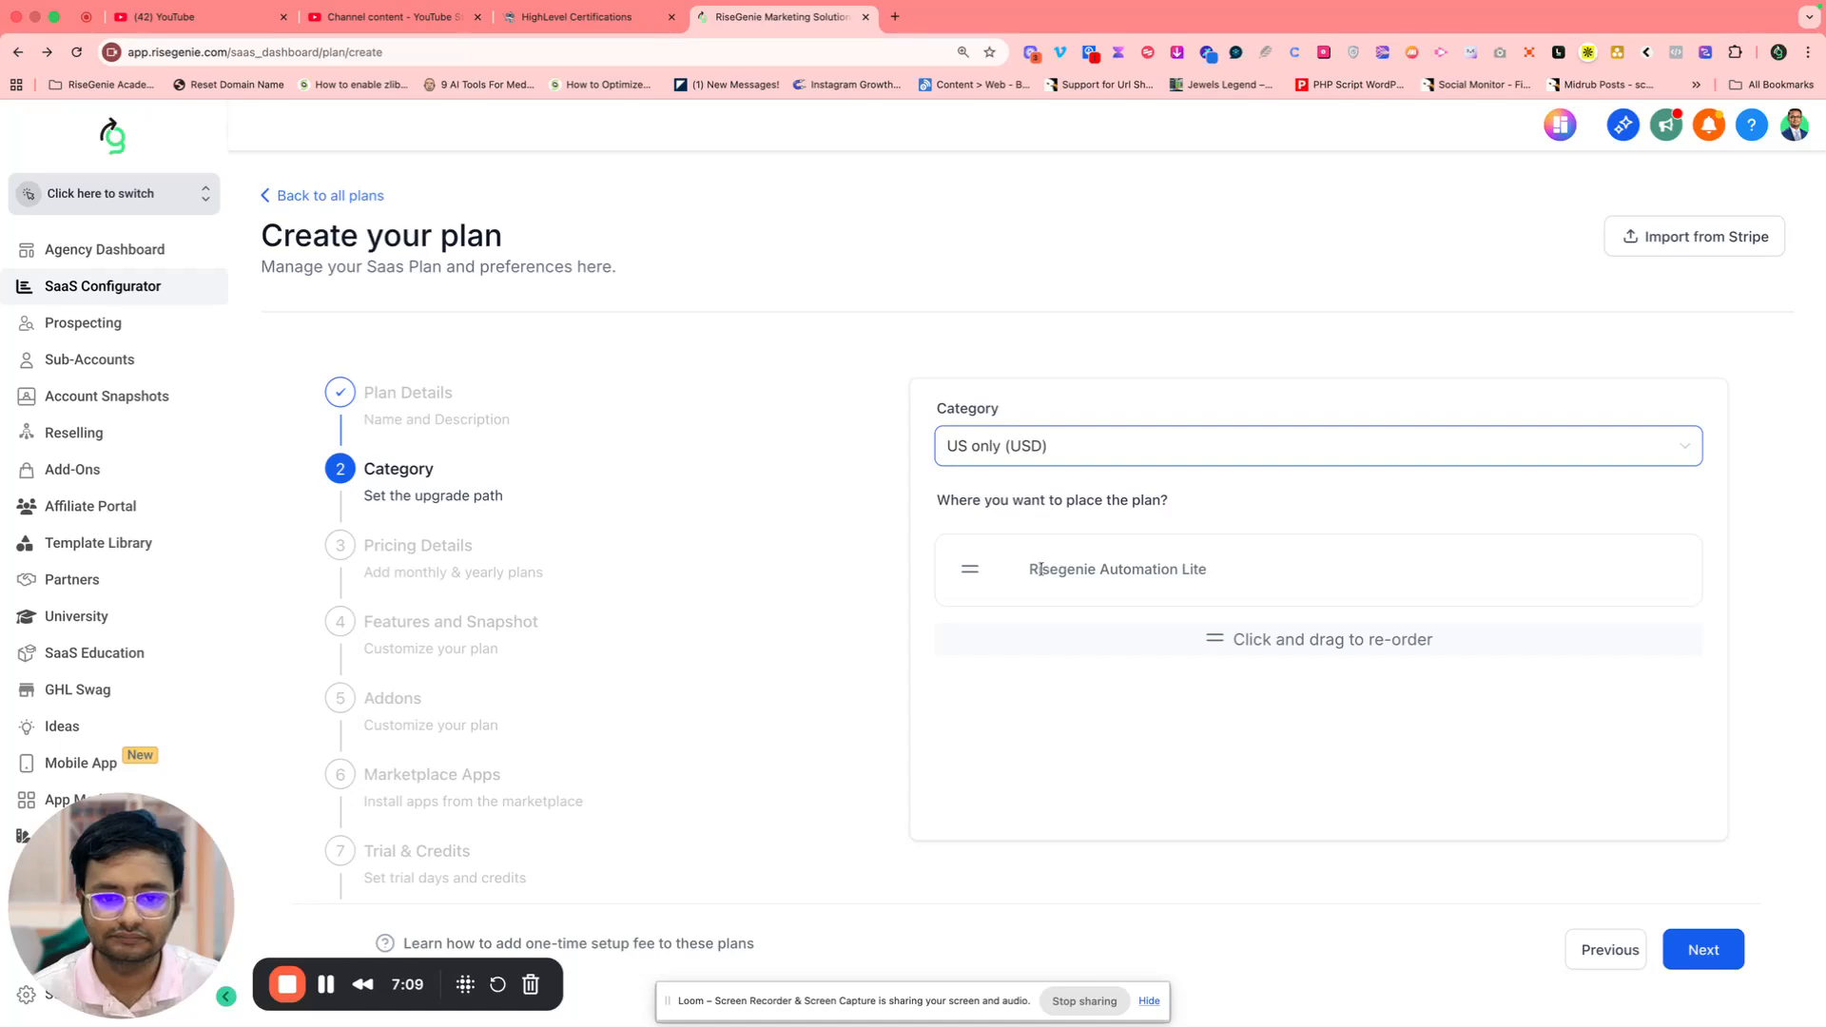
{"action": "left_click", "coordinate": [1703, 954]}
Set the price to $97 monthly and $970 annually, and enable a user limit of 5
{"action": "left_click", "coordinate": [935, 517]}
{"action": "key", "text": "BackSpace"}
{"action": "left_click", "coordinate": [1353, 521]}
{"action": "key", "text": "BackSpace"}
{"action": "left_click", "coordinate": [907, 643]}
{"action": "left_click", "coordinate": [1523, 643]}
{"action": "key", "text": "BackSpace"}
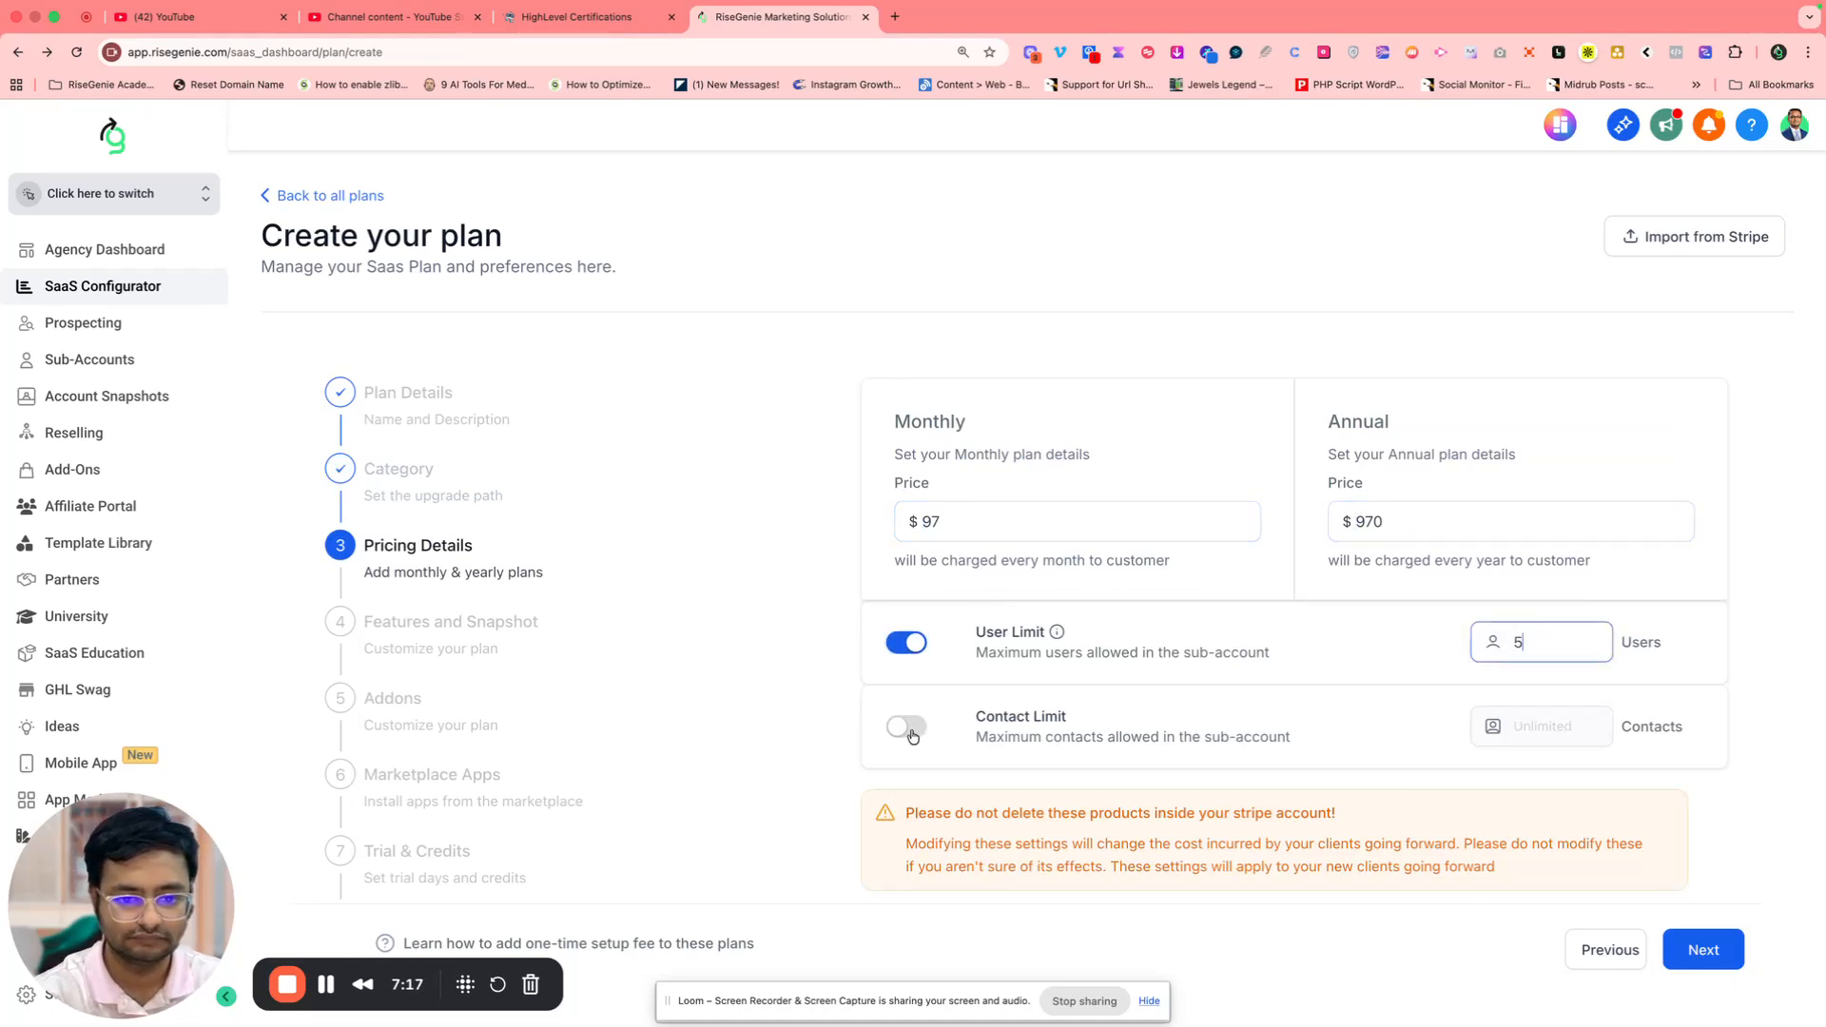
Enable the contact limit, enter its maximum number of contacts and continue to the Features and Snapshot stage
{"action": "left_click", "coordinate": [915, 734]}
{"action": "left_click", "coordinate": [1534, 726]}
{"action": "type", "text": "000"}
{"action": "left_click", "coordinate": [1676, 946]}
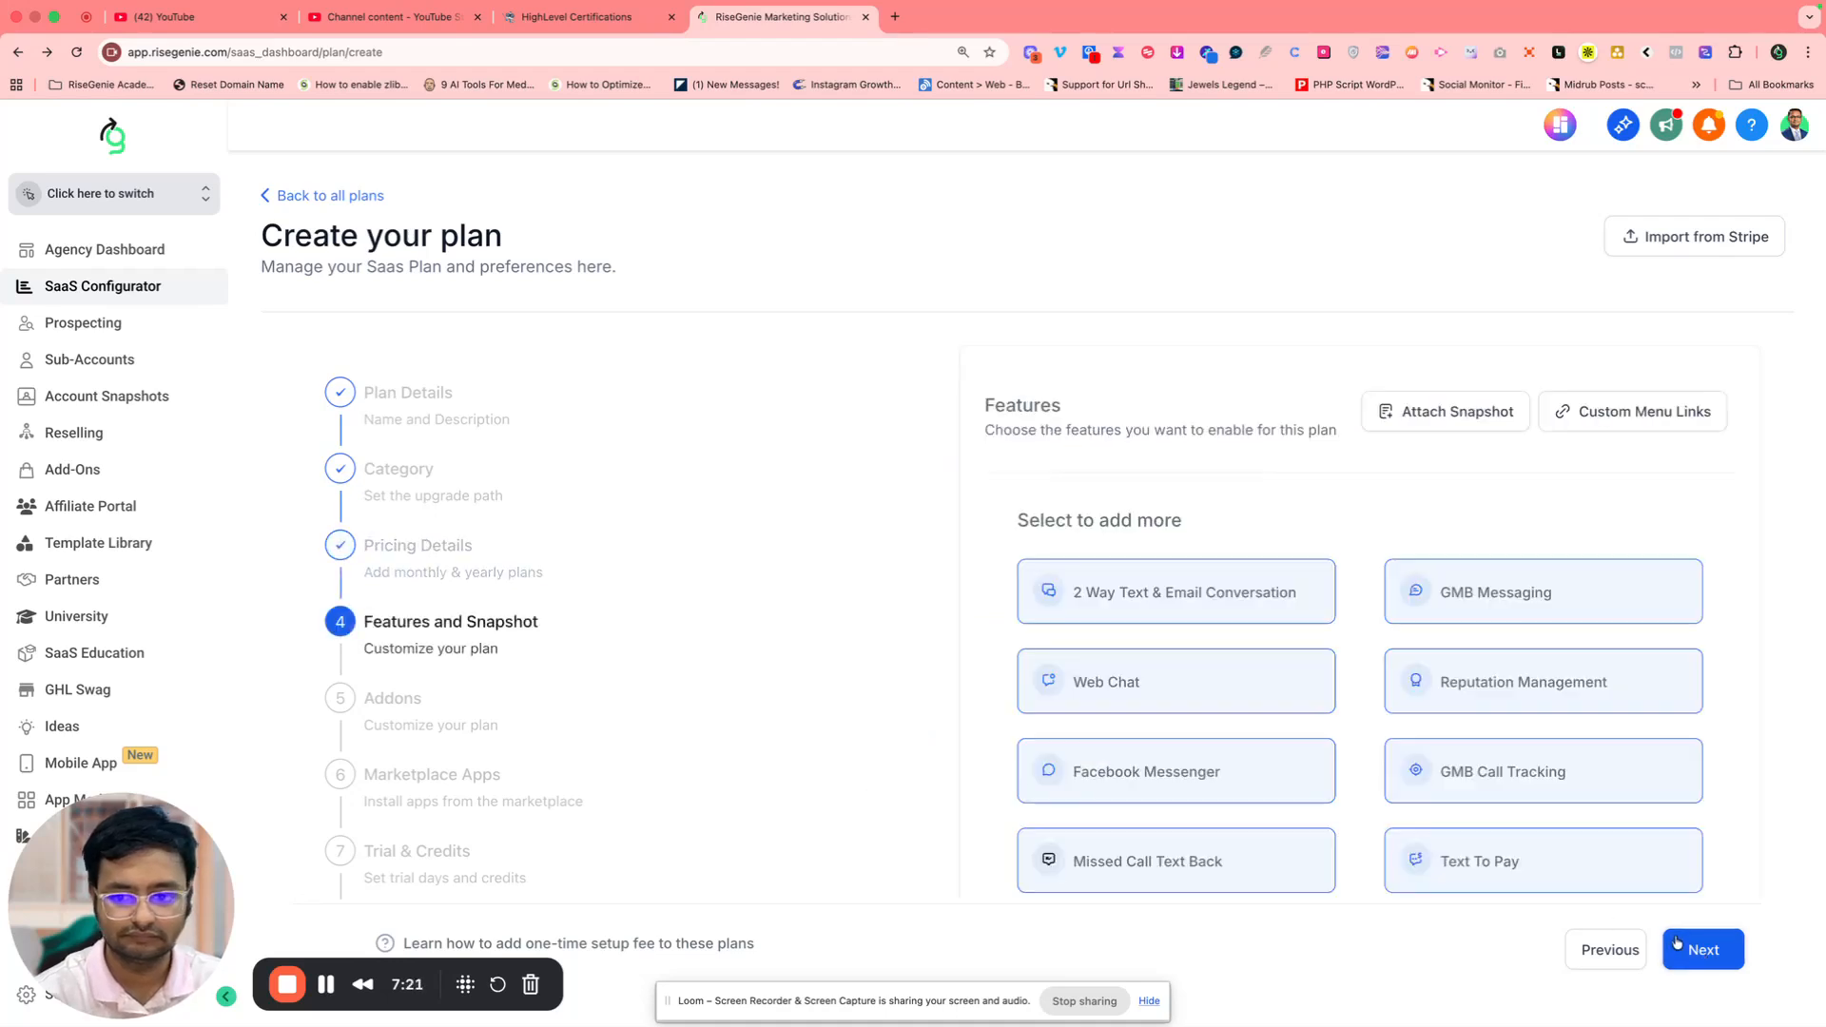
{"action": "left_click", "coordinate": [1679, 940]}
{"action": "left_click", "coordinate": [1606, 947]}
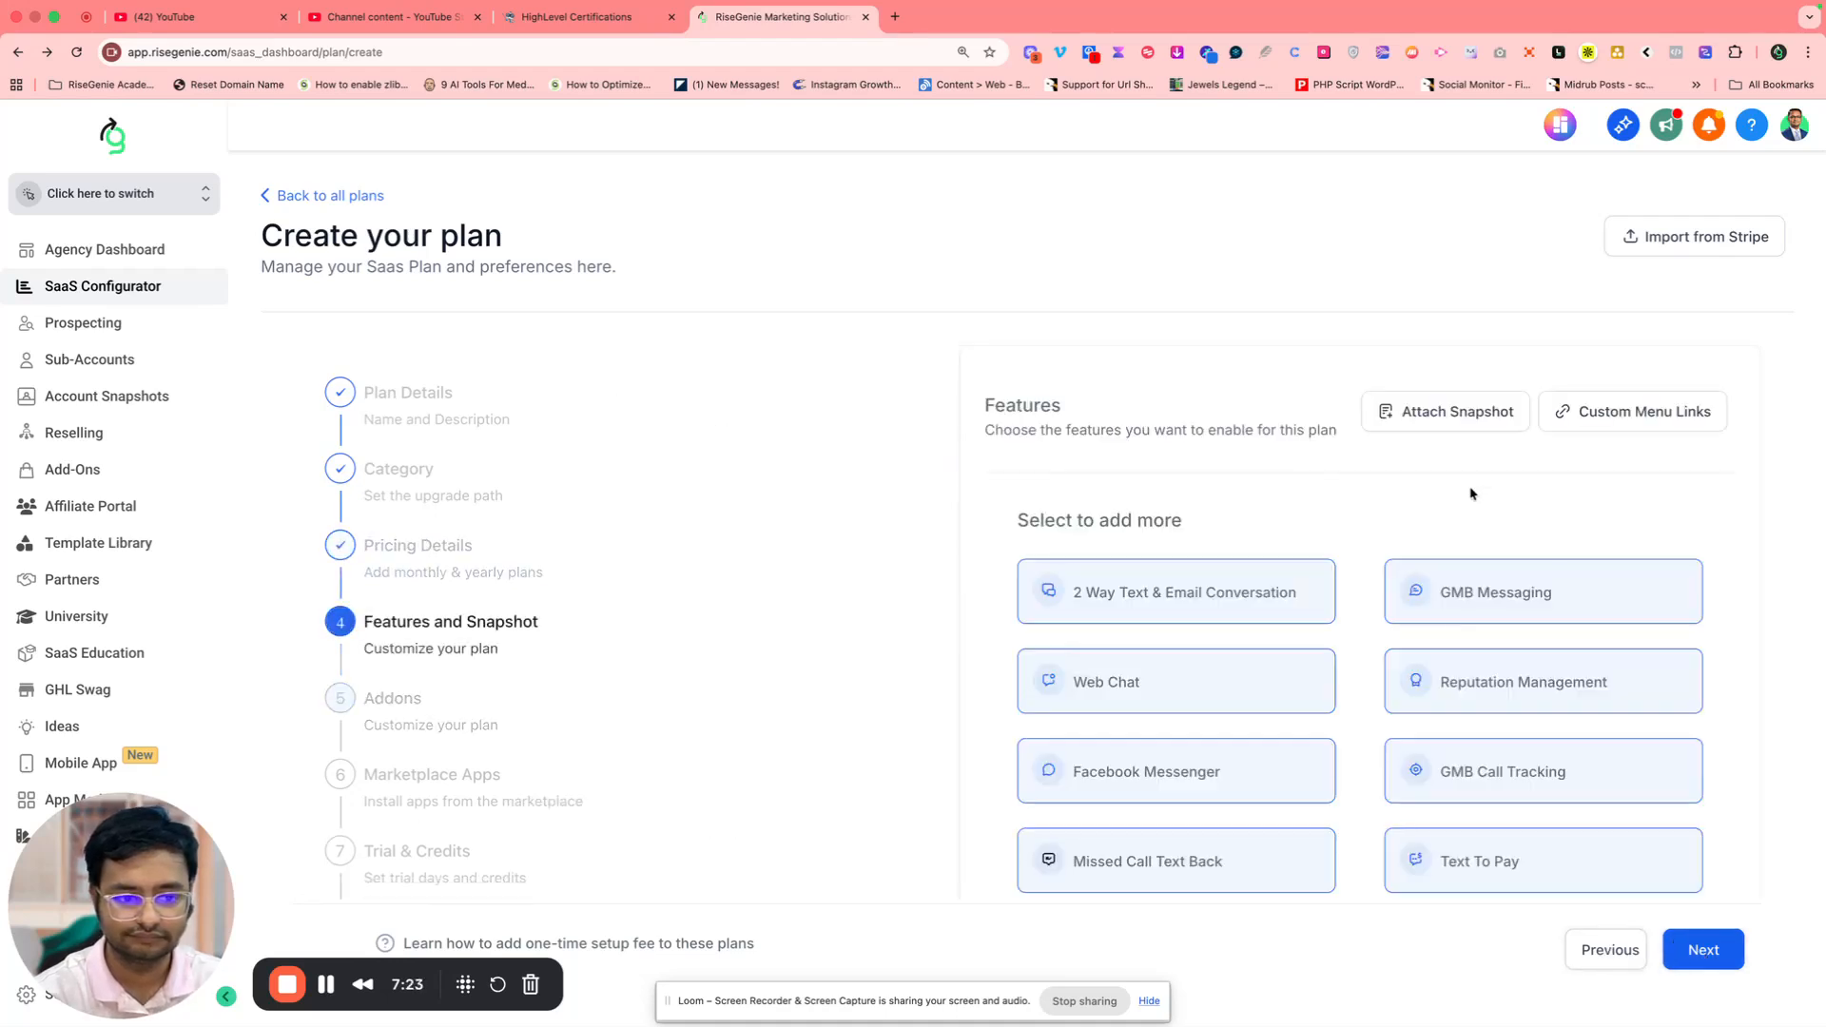
Attach the imported Agency Snapshot to the plan
{"action": "left_click", "coordinate": [1434, 409]}
{"action": "left_click", "coordinate": [768, 562]}
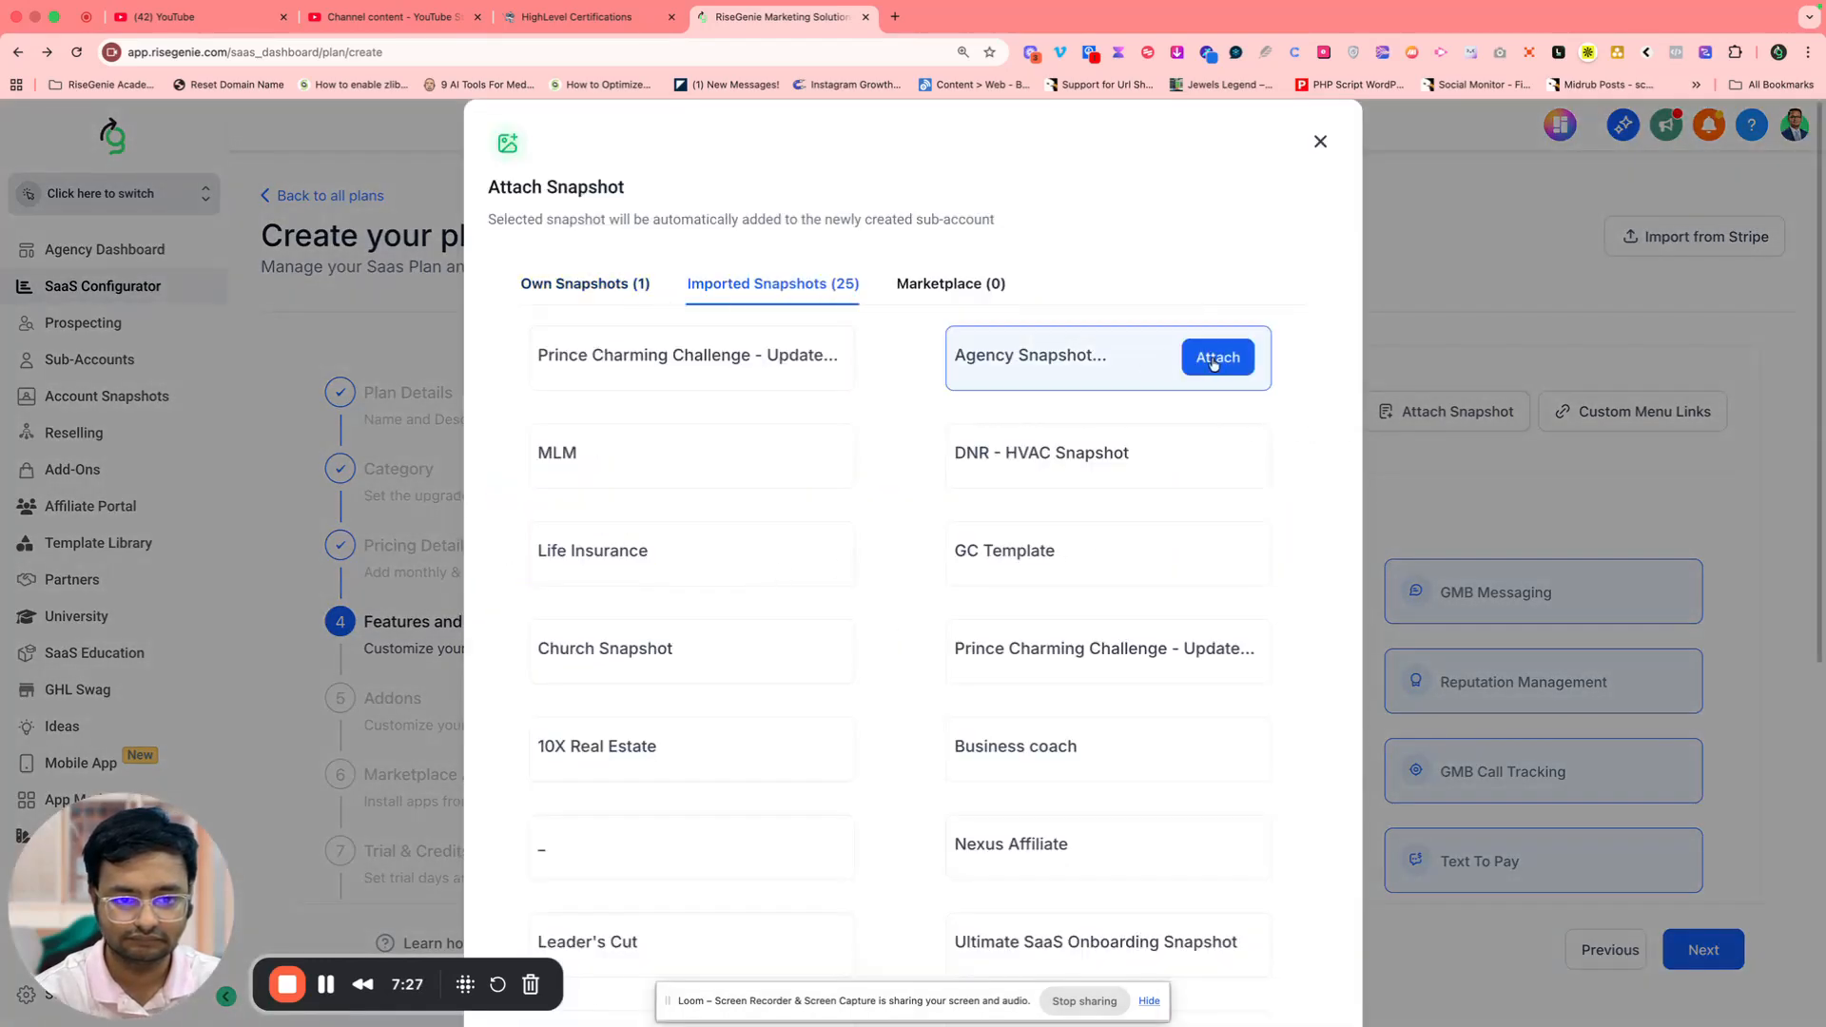
{"action": "left_click", "coordinate": [1214, 356]}
Attach the Designing Tool and CanvaPro custom menu links, keep the enabled features and continue to the Addons stage
{"action": "left_click", "coordinate": [1692, 416]}
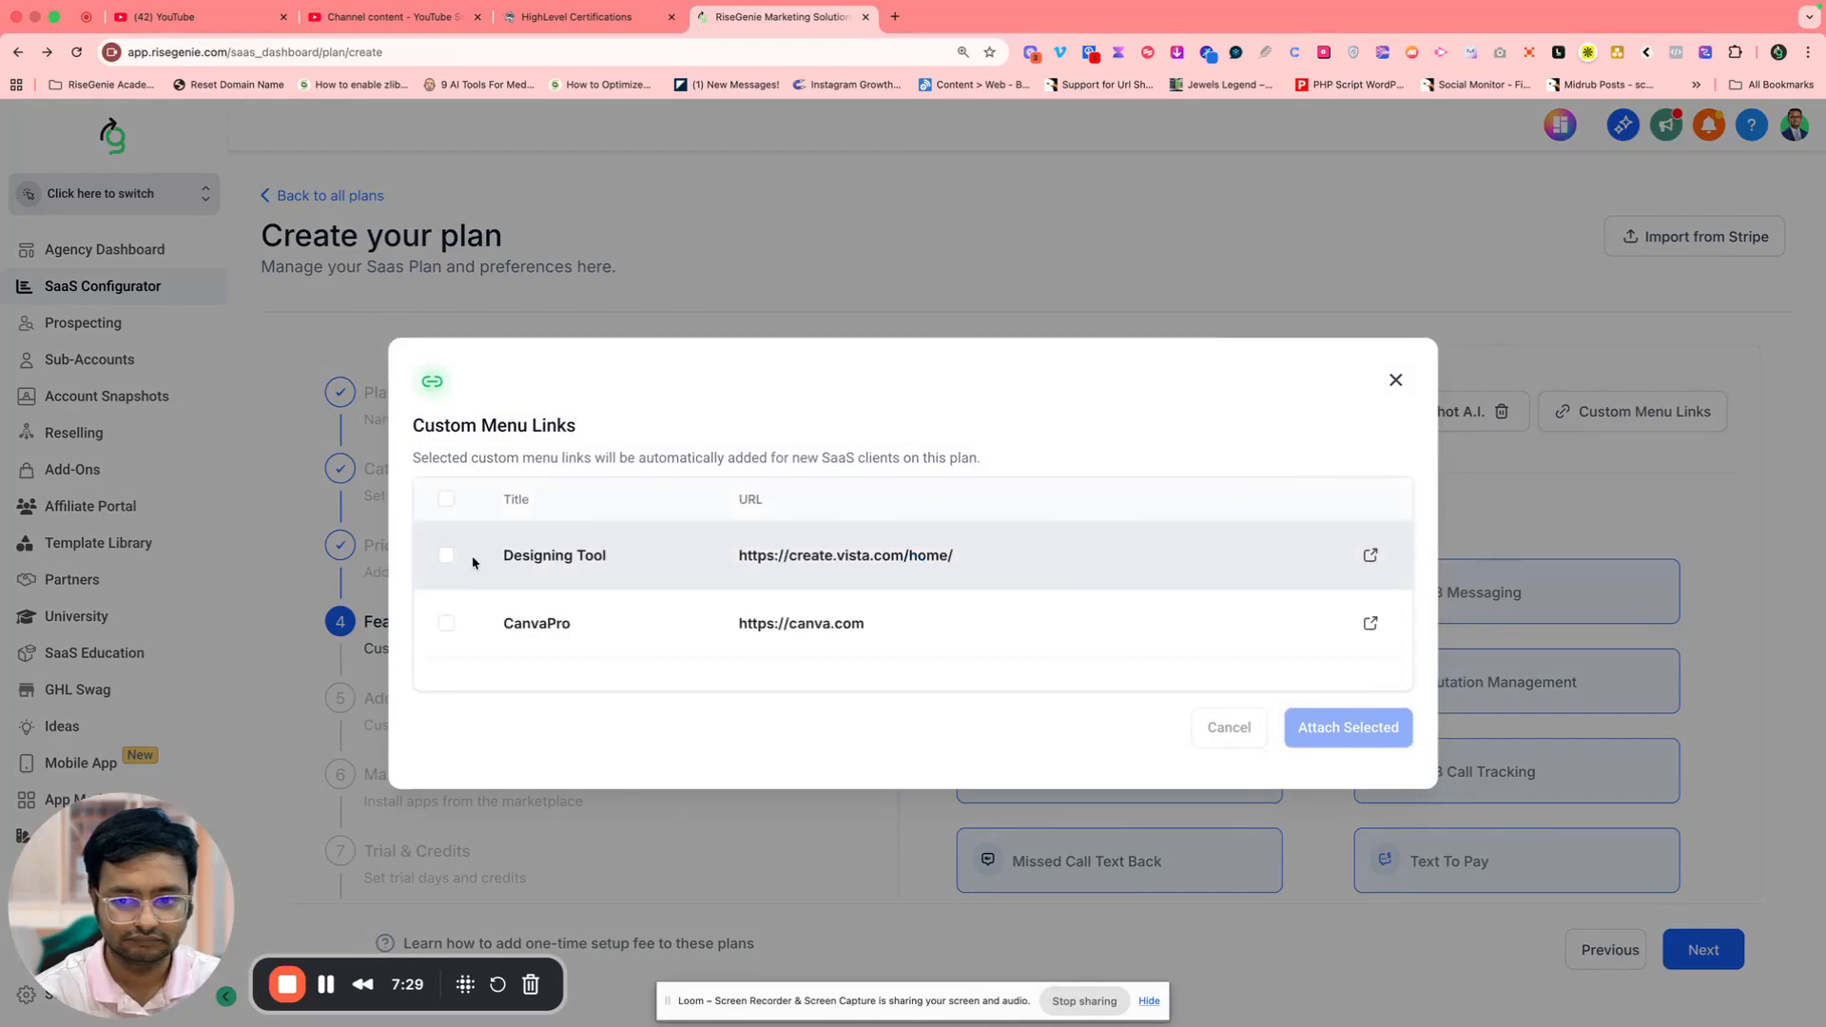
{"action": "left_click", "coordinate": [446, 555]}
{"action": "left_click", "coordinate": [446, 623]}
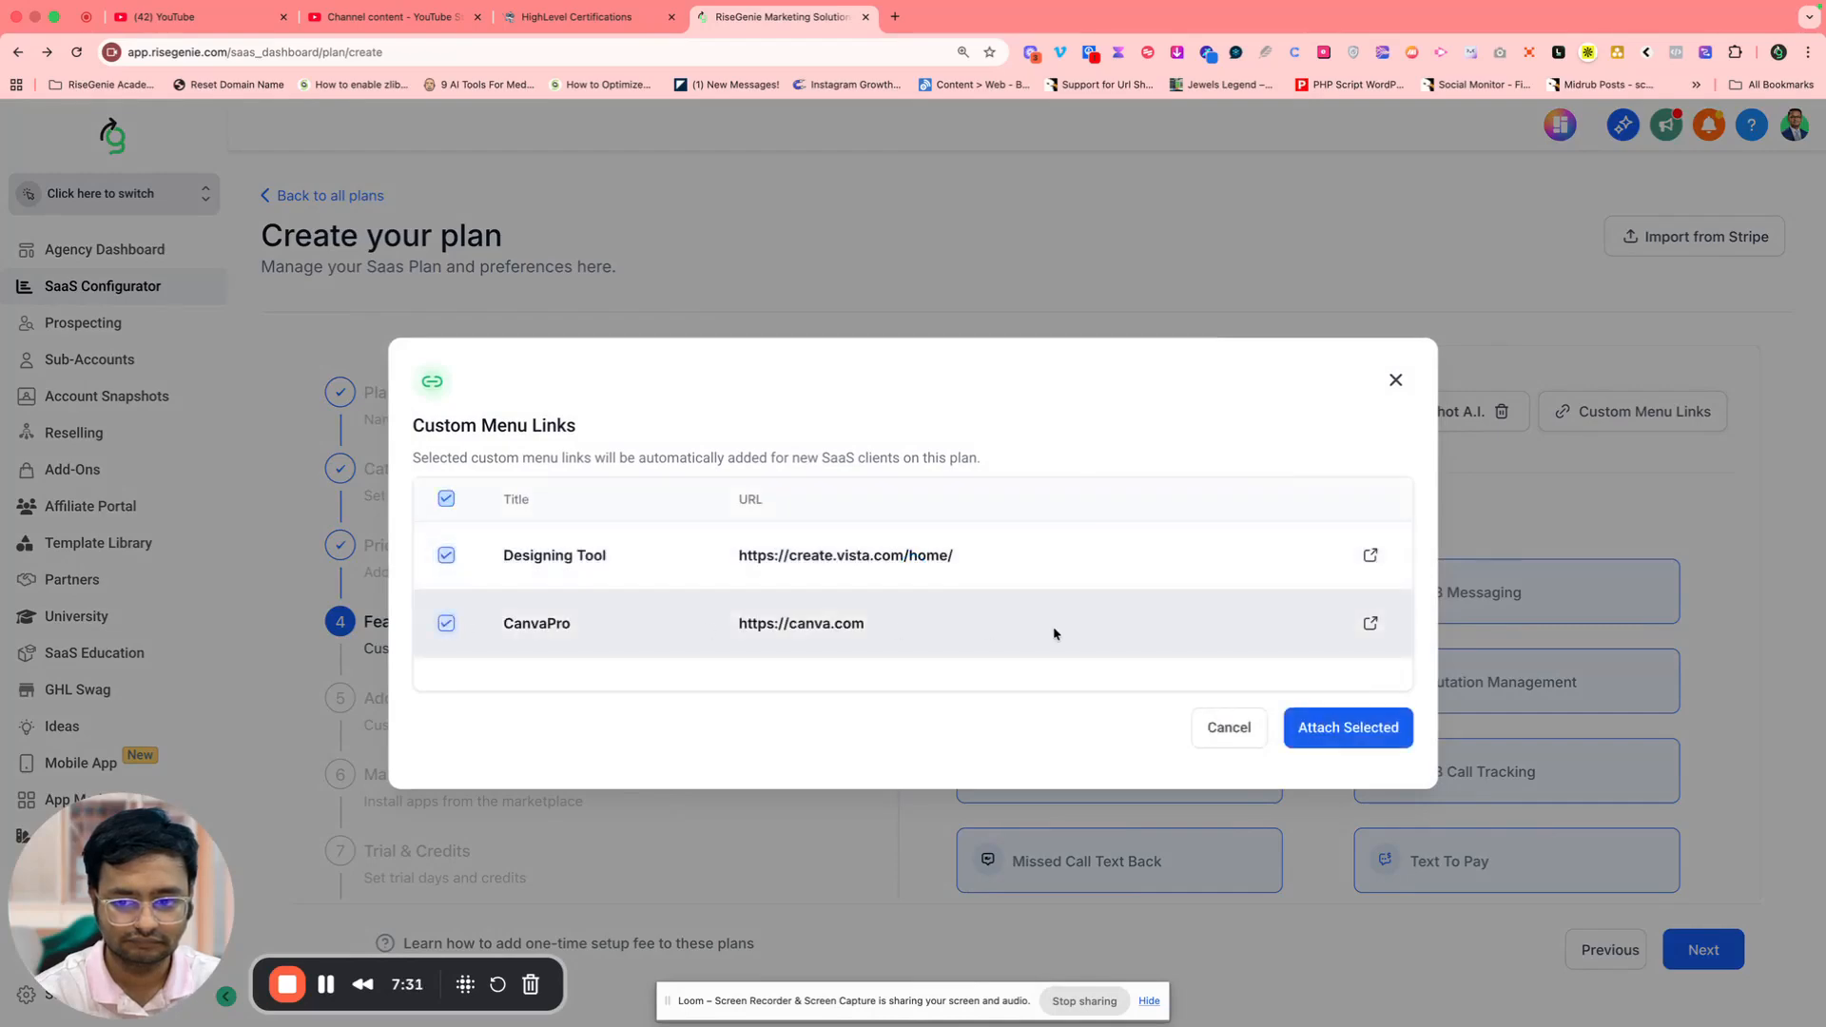
{"action": "left_click", "coordinate": [1380, 733]}
{"action": "left_click", "coordinate": [1731, 951]}
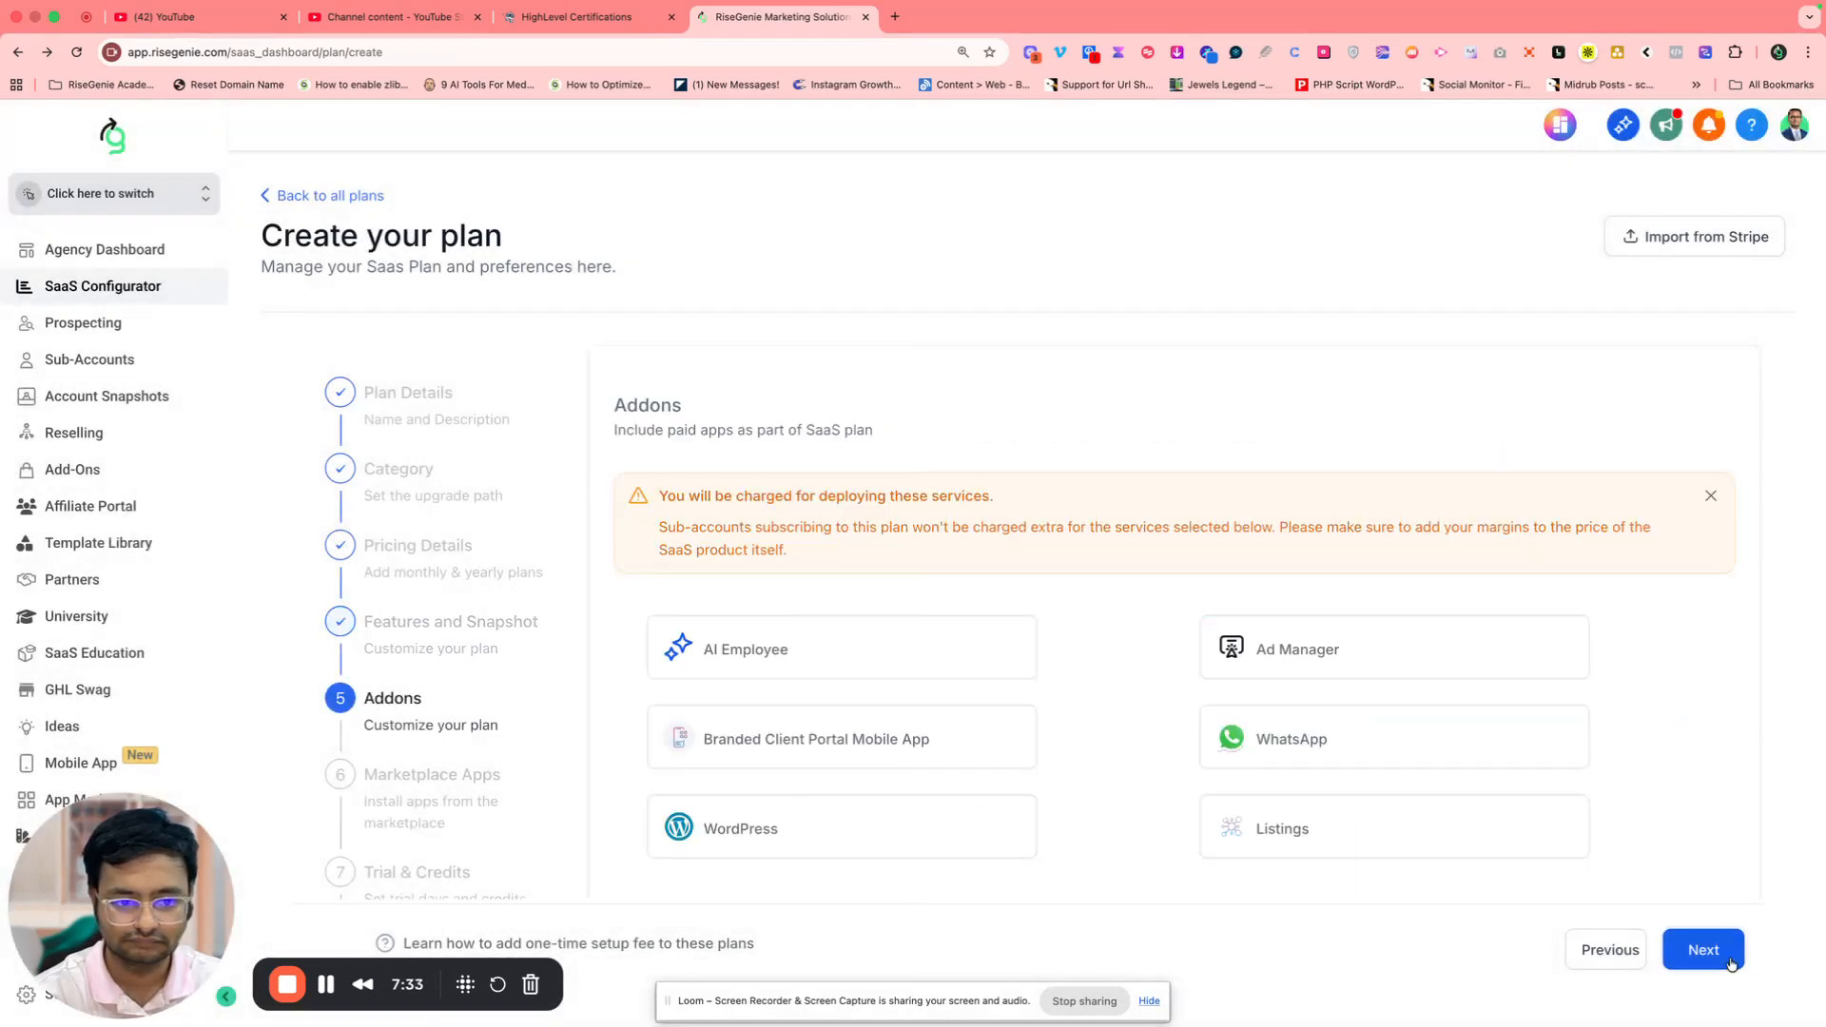
Include only the Ad Manager addon in the plan and continue to the Marketplace Apps stage
{"action": "left_click", "coordinate": [1272, 651]}
{"action": "scroll", "coordinate": [1273, 650], "scroll_direction": "down", "scroll_amount": 3}
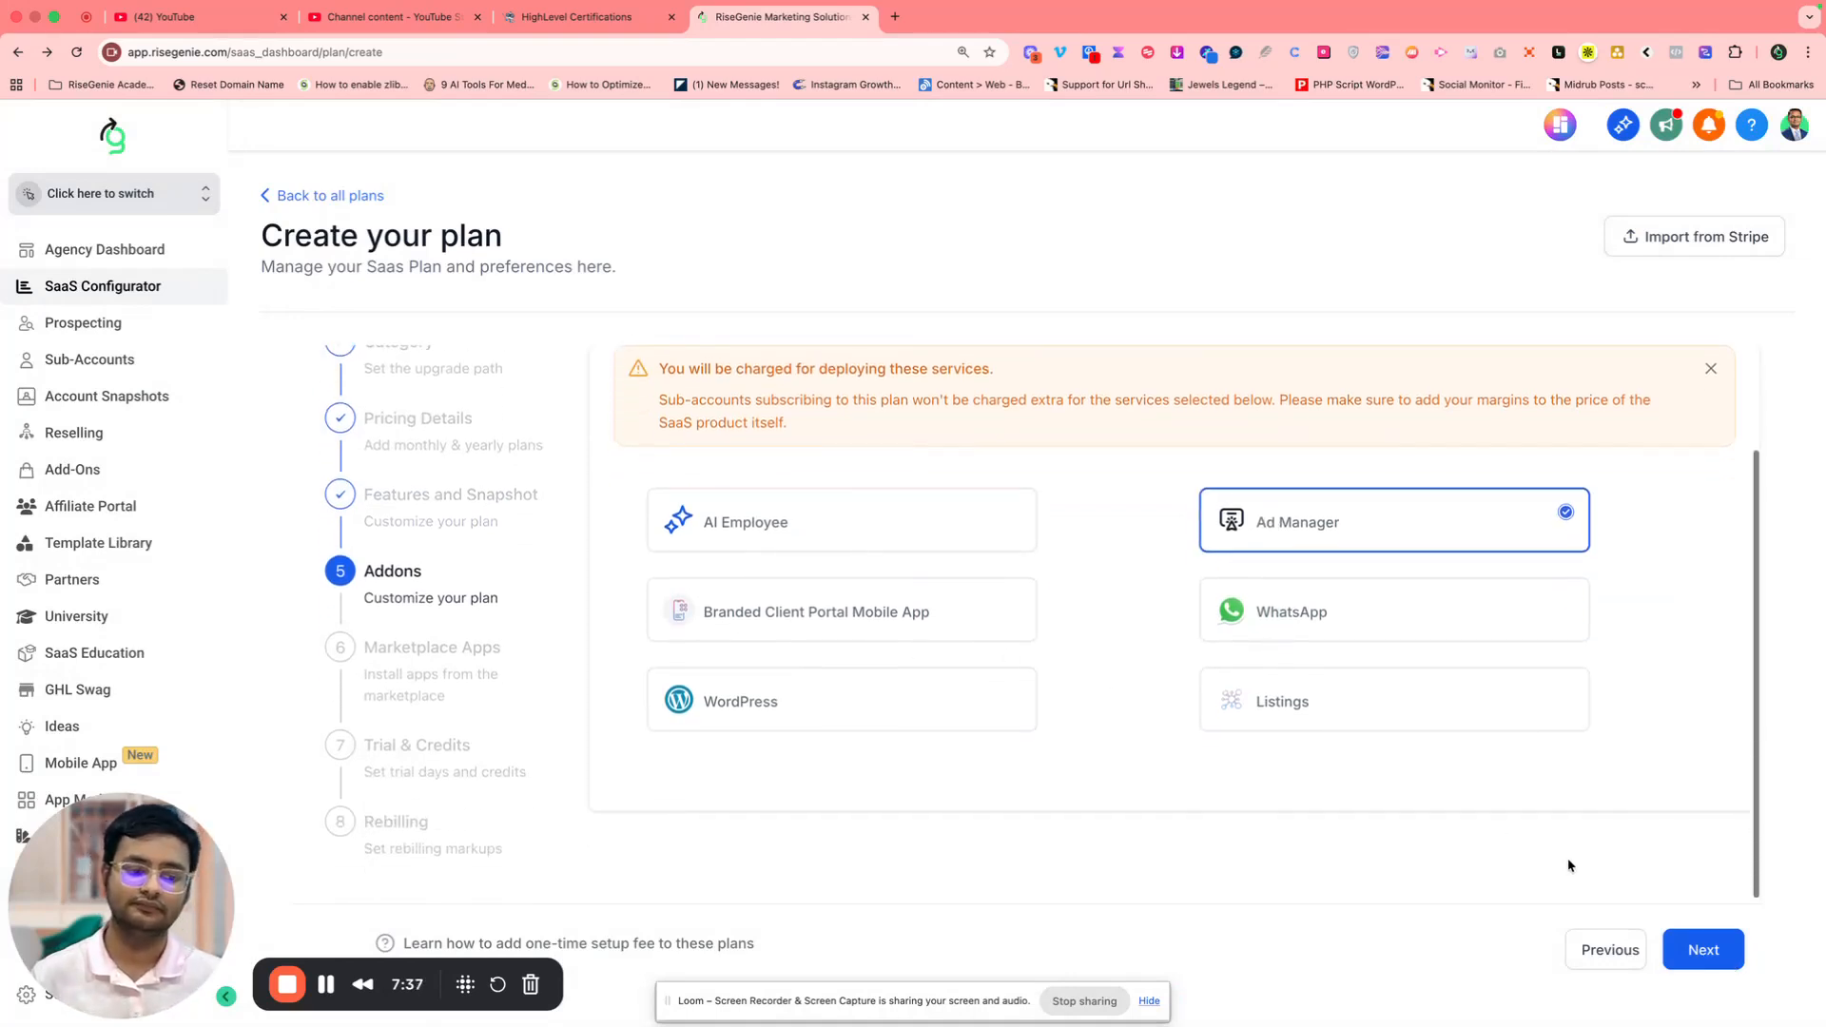
{"action": "left_click", "coordinate": [1689, 945]}
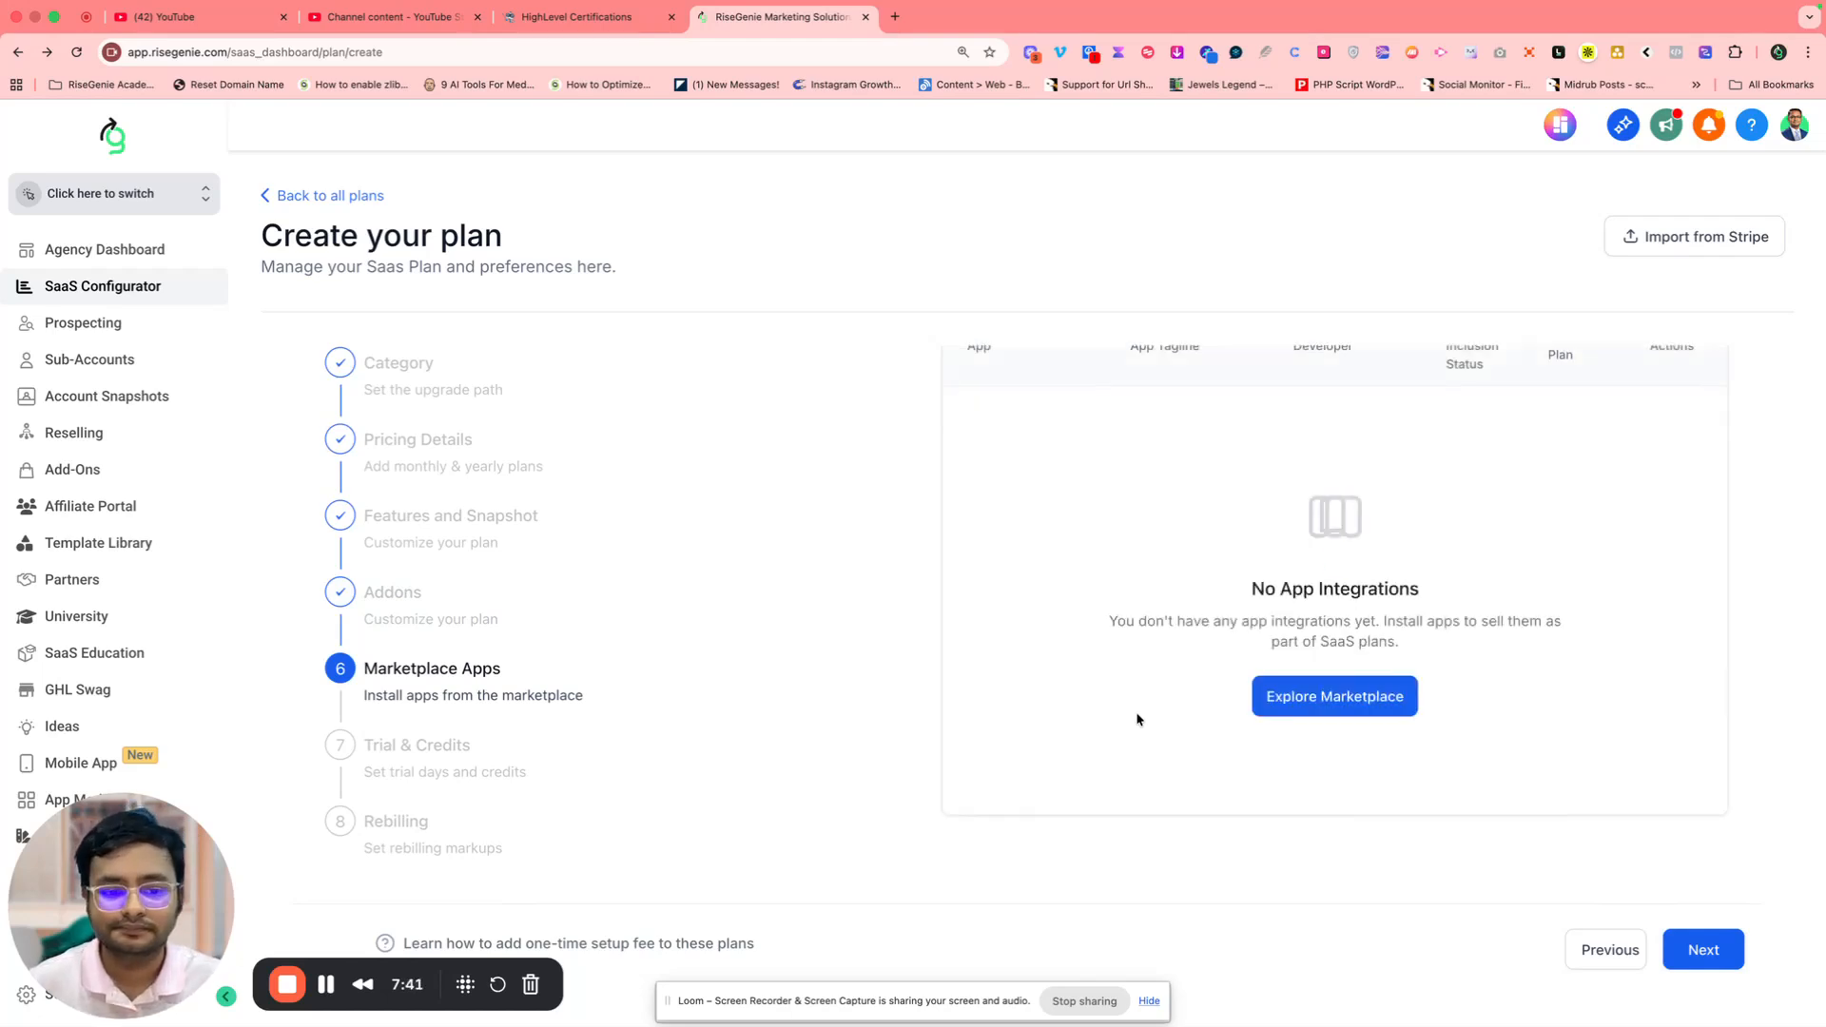
Leave the plan without marketplace apps and continue to the Trial & Credits stage
{"action": "scroll", "coordinate": [1138, 720], "scroll_direction": "up", "scroll_amount": 1}
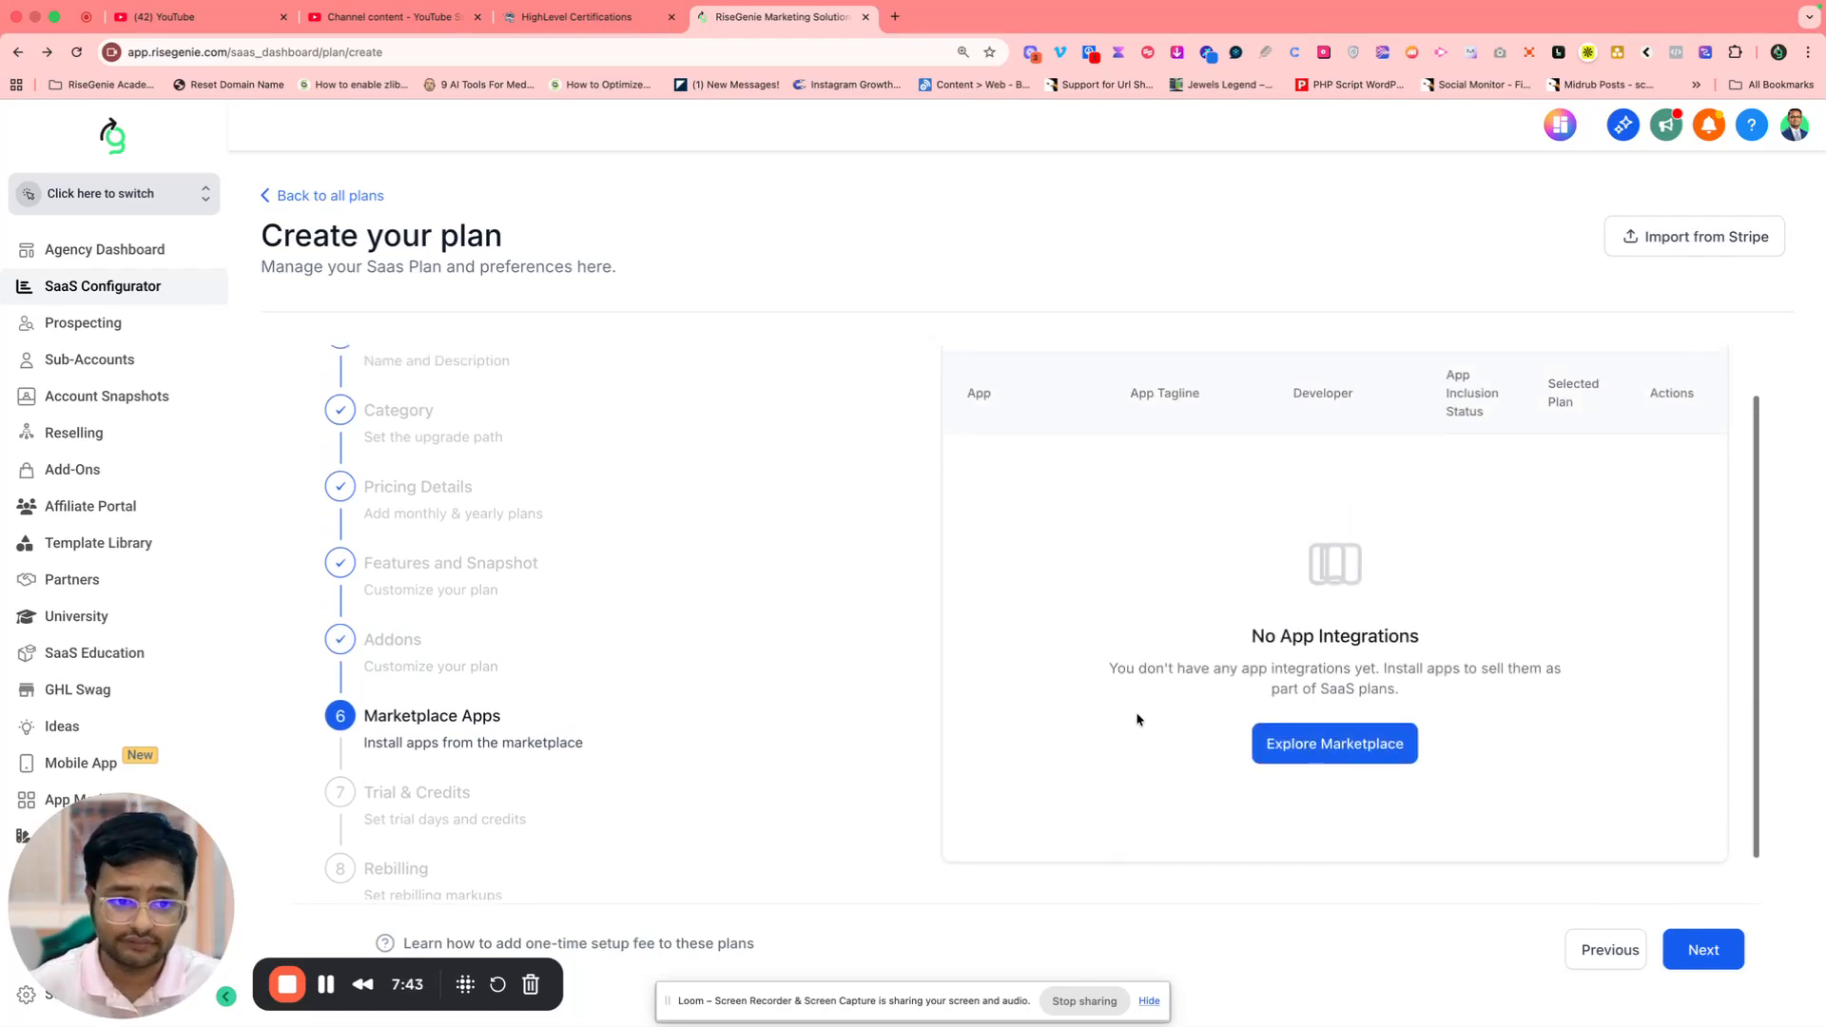
{"action": "scroll", "coordinate": [1138, 720], "scroll_direction": "down", "scroll_amount": 1}
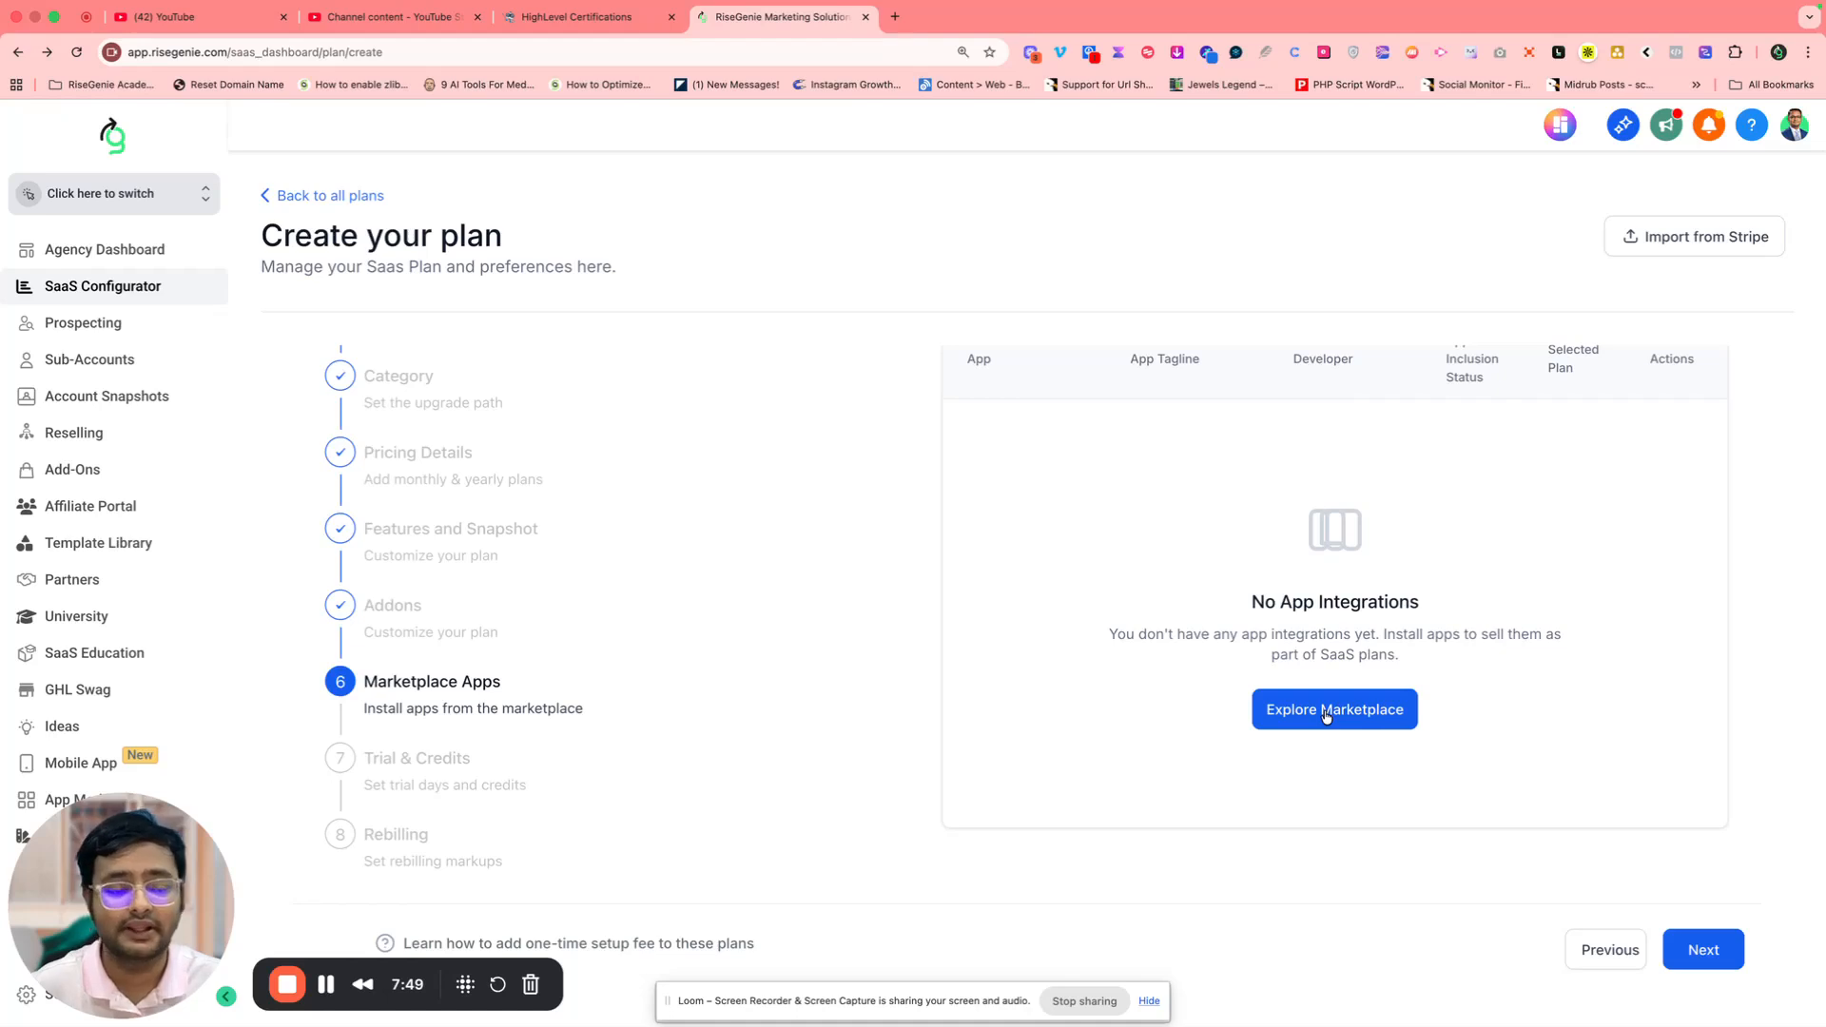
{"action": "right_click", "coordinate": [1262, 715]}
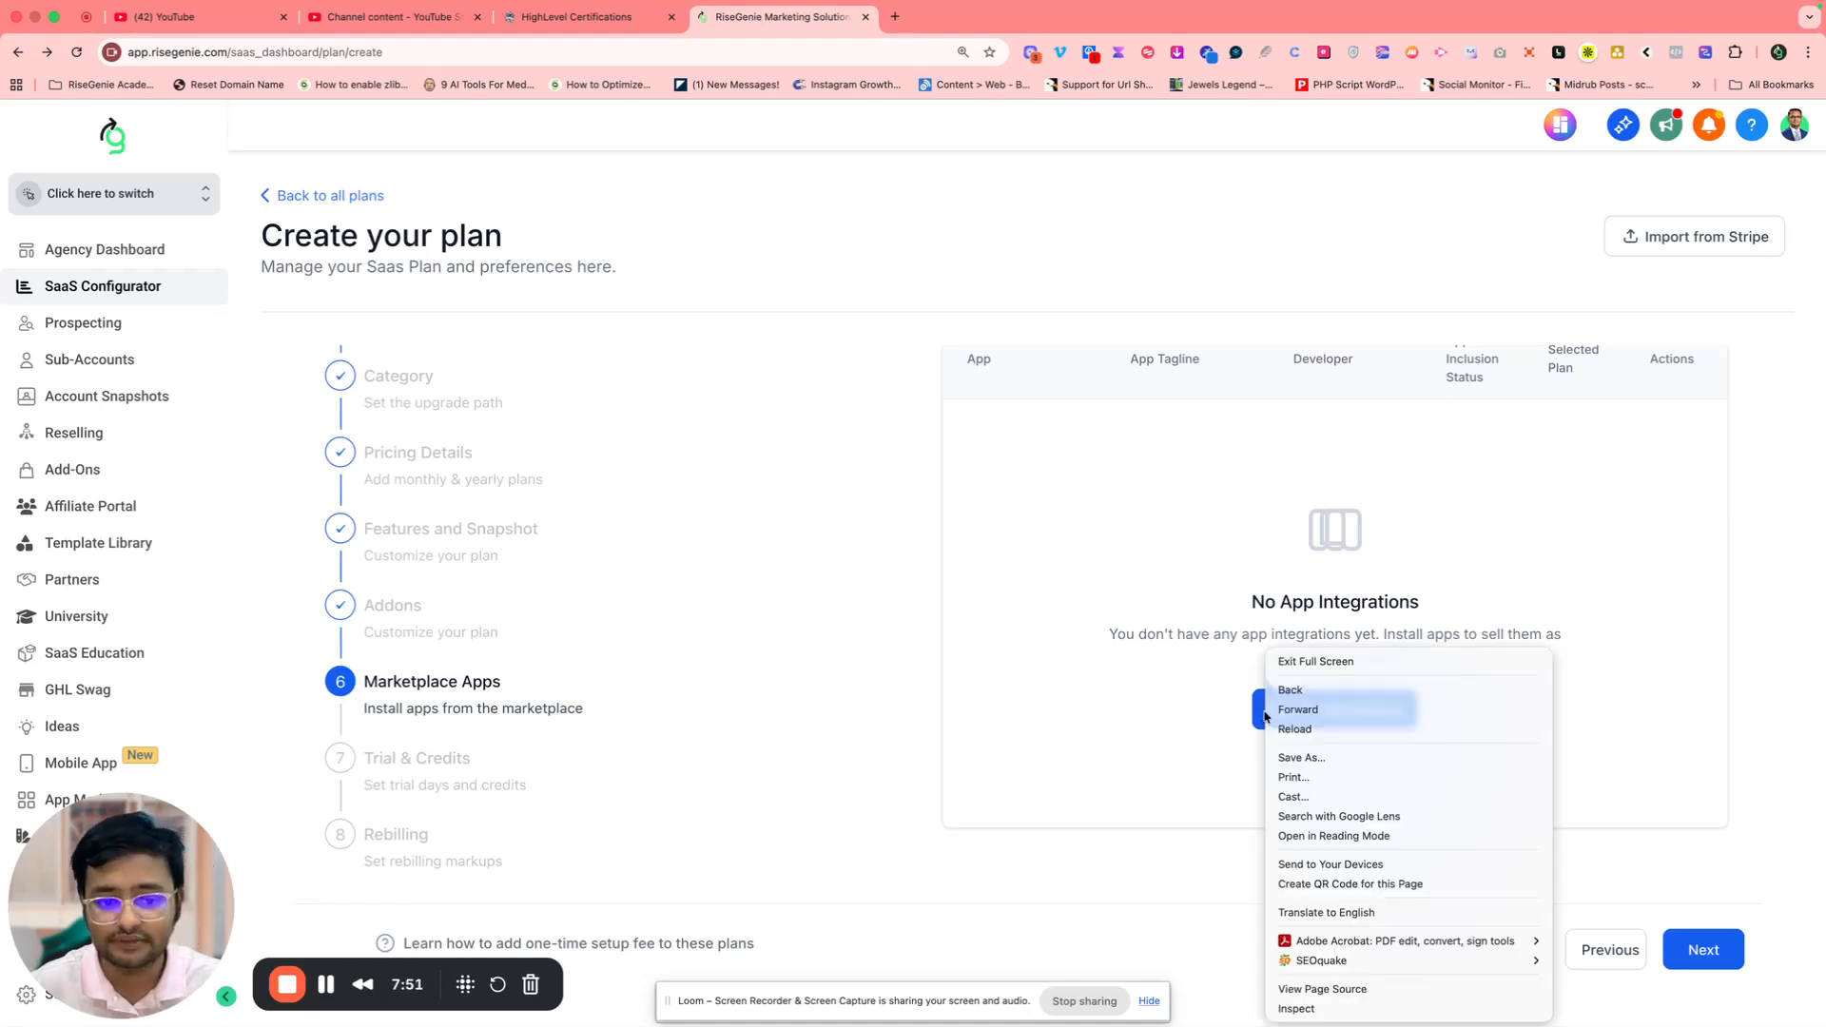
{"action": "left_click", "coordinate": [1168, 720]}
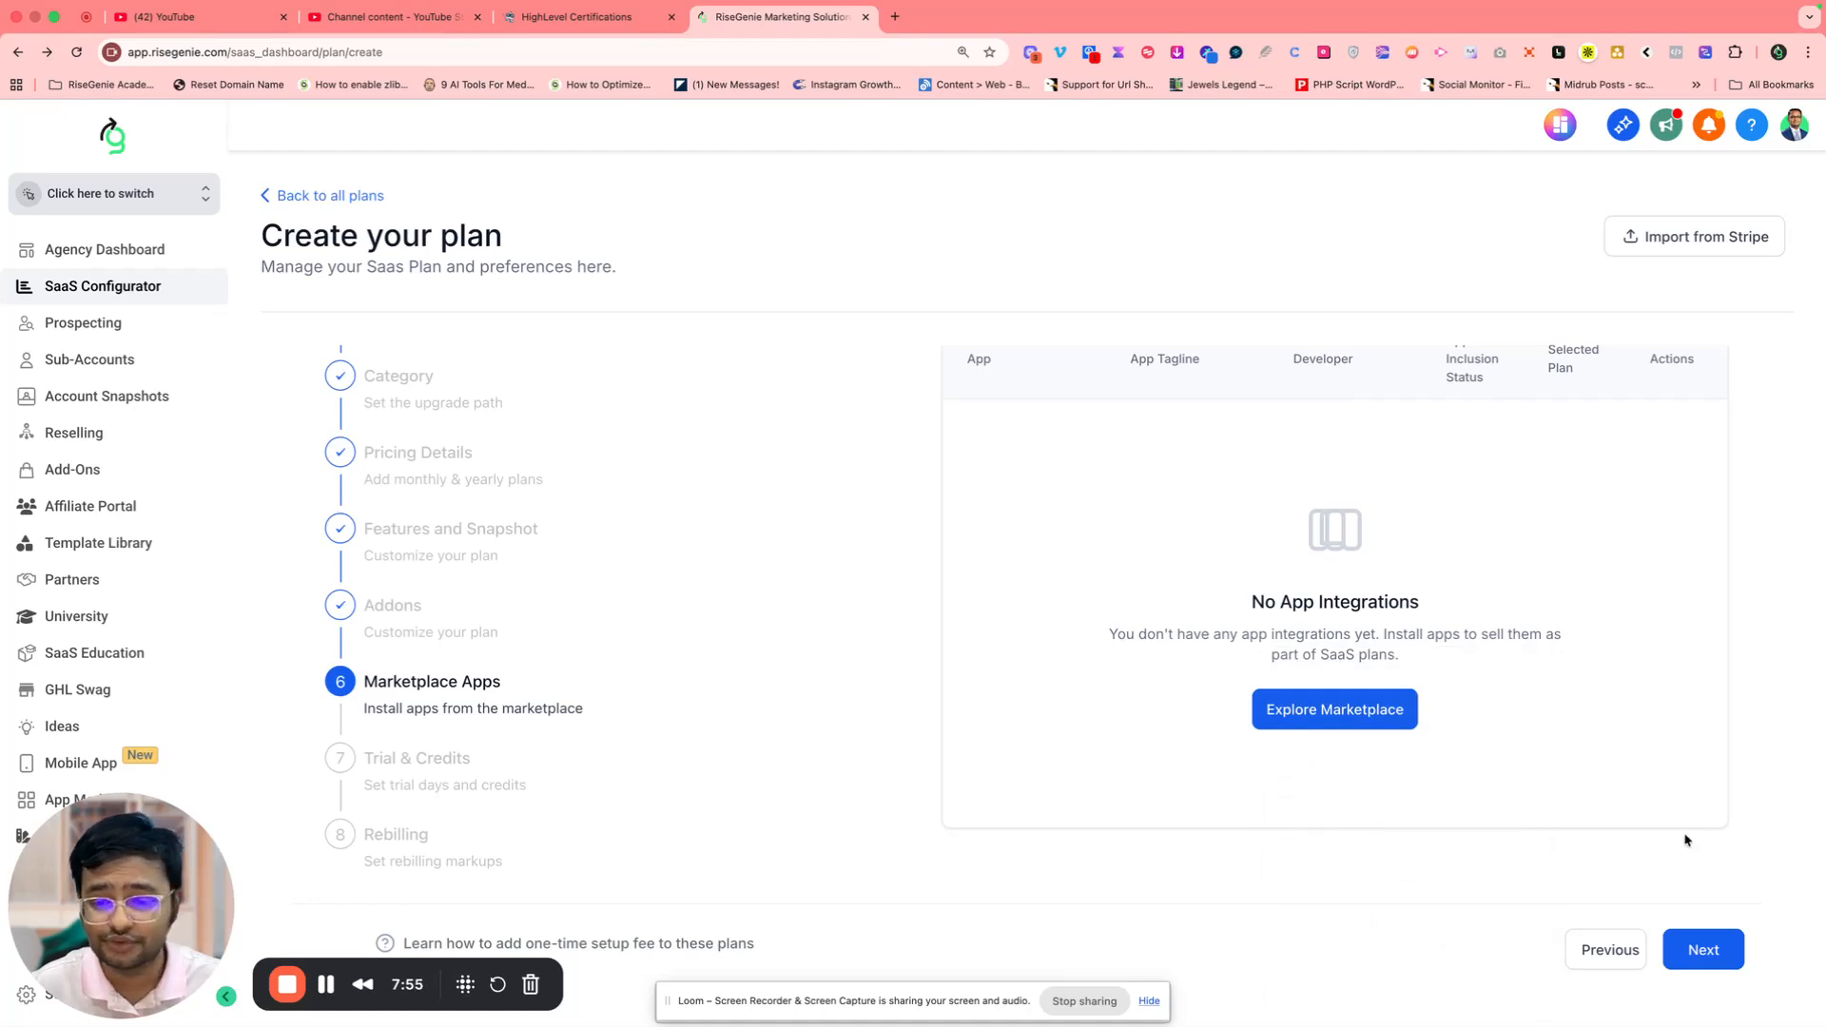
{"action": "left_click", "coordinate": [1704, 953]}
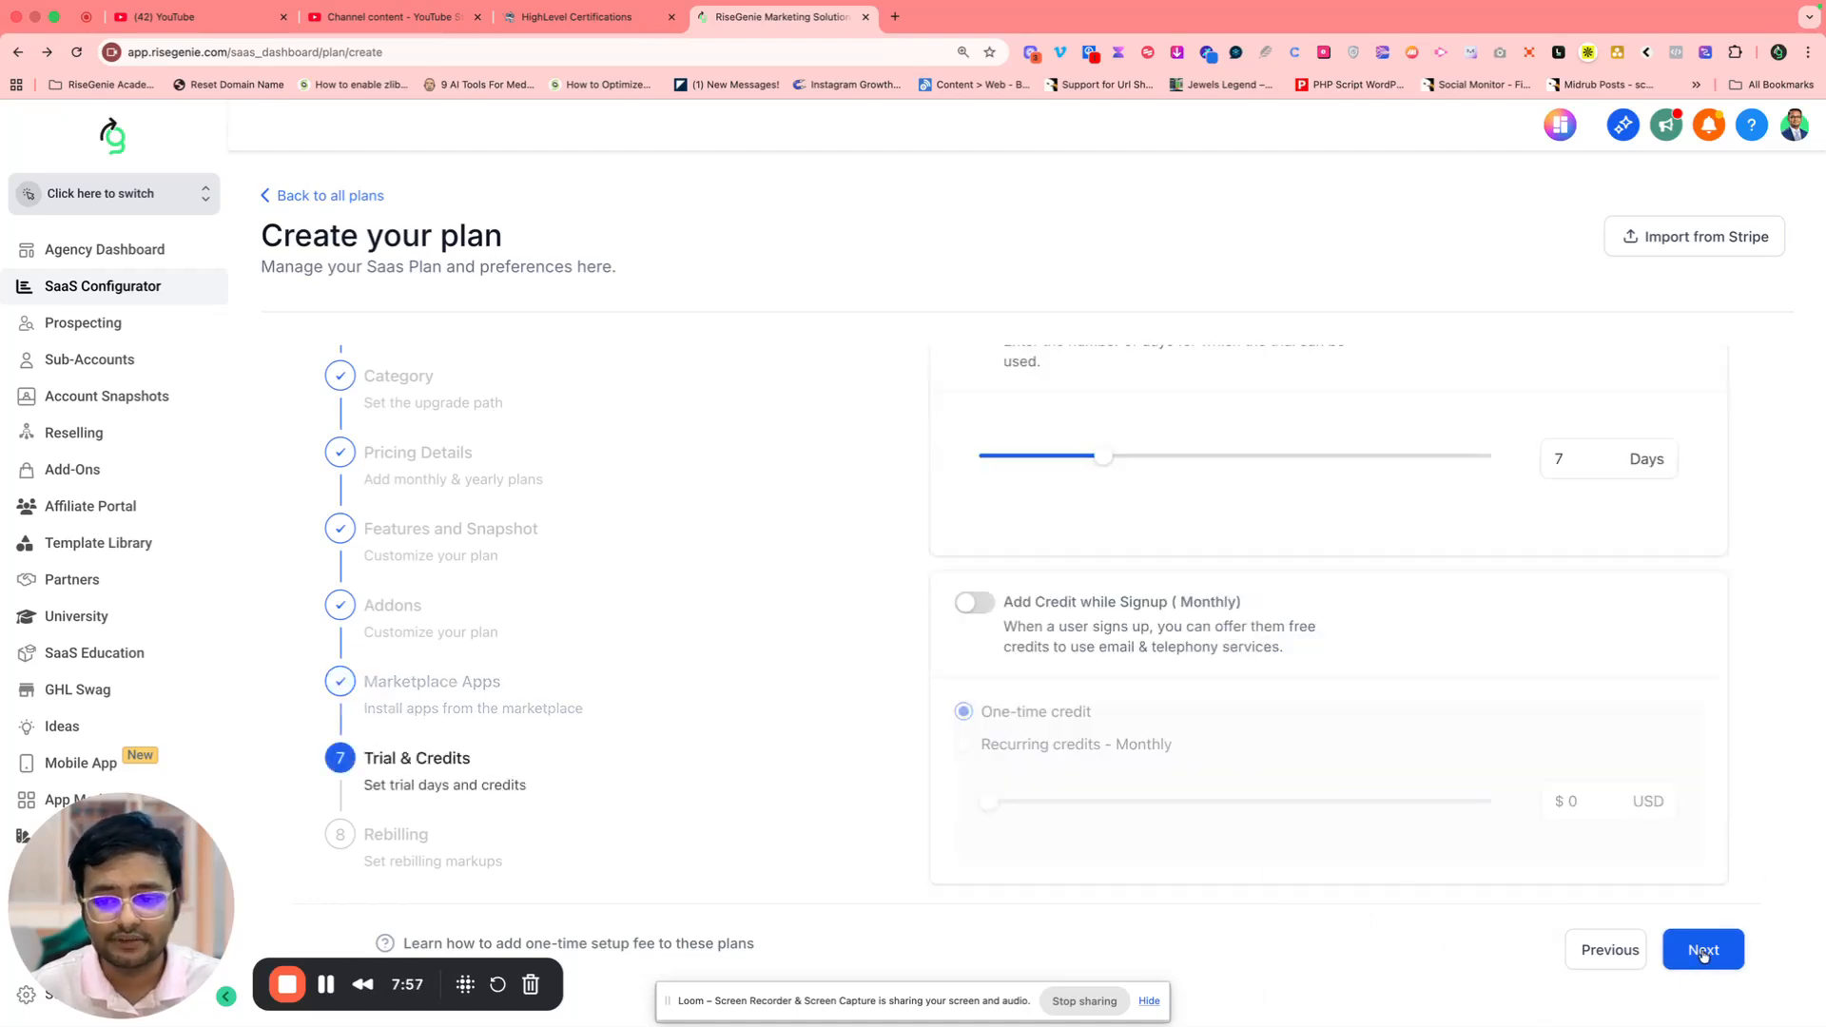
Try a trial length of 1 day, and deactivate the plan's trial period
{"action": "scroll", "coordinate": [1202, 559], "scroll_direction": "up", "scroll_amount": 2}
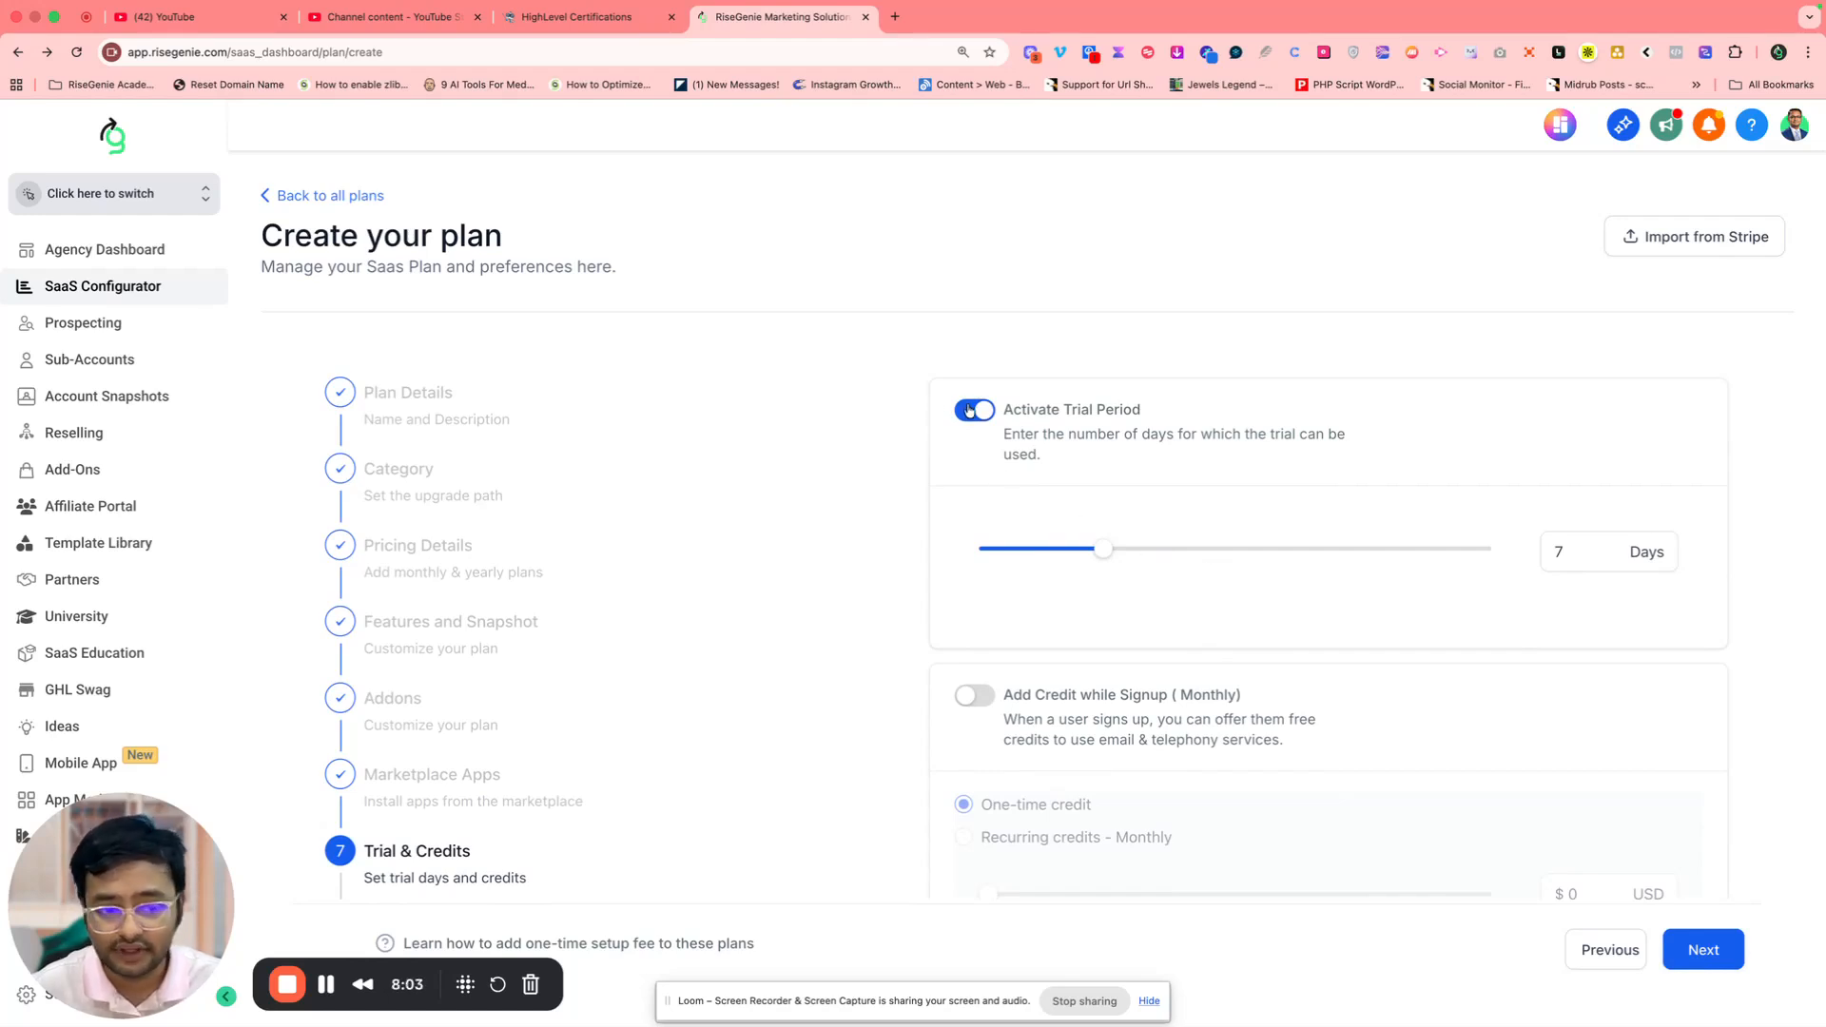
{"action": "left_click_drag", "start_coordinate": [1105, 549], "coordinate": [1004, 549]}
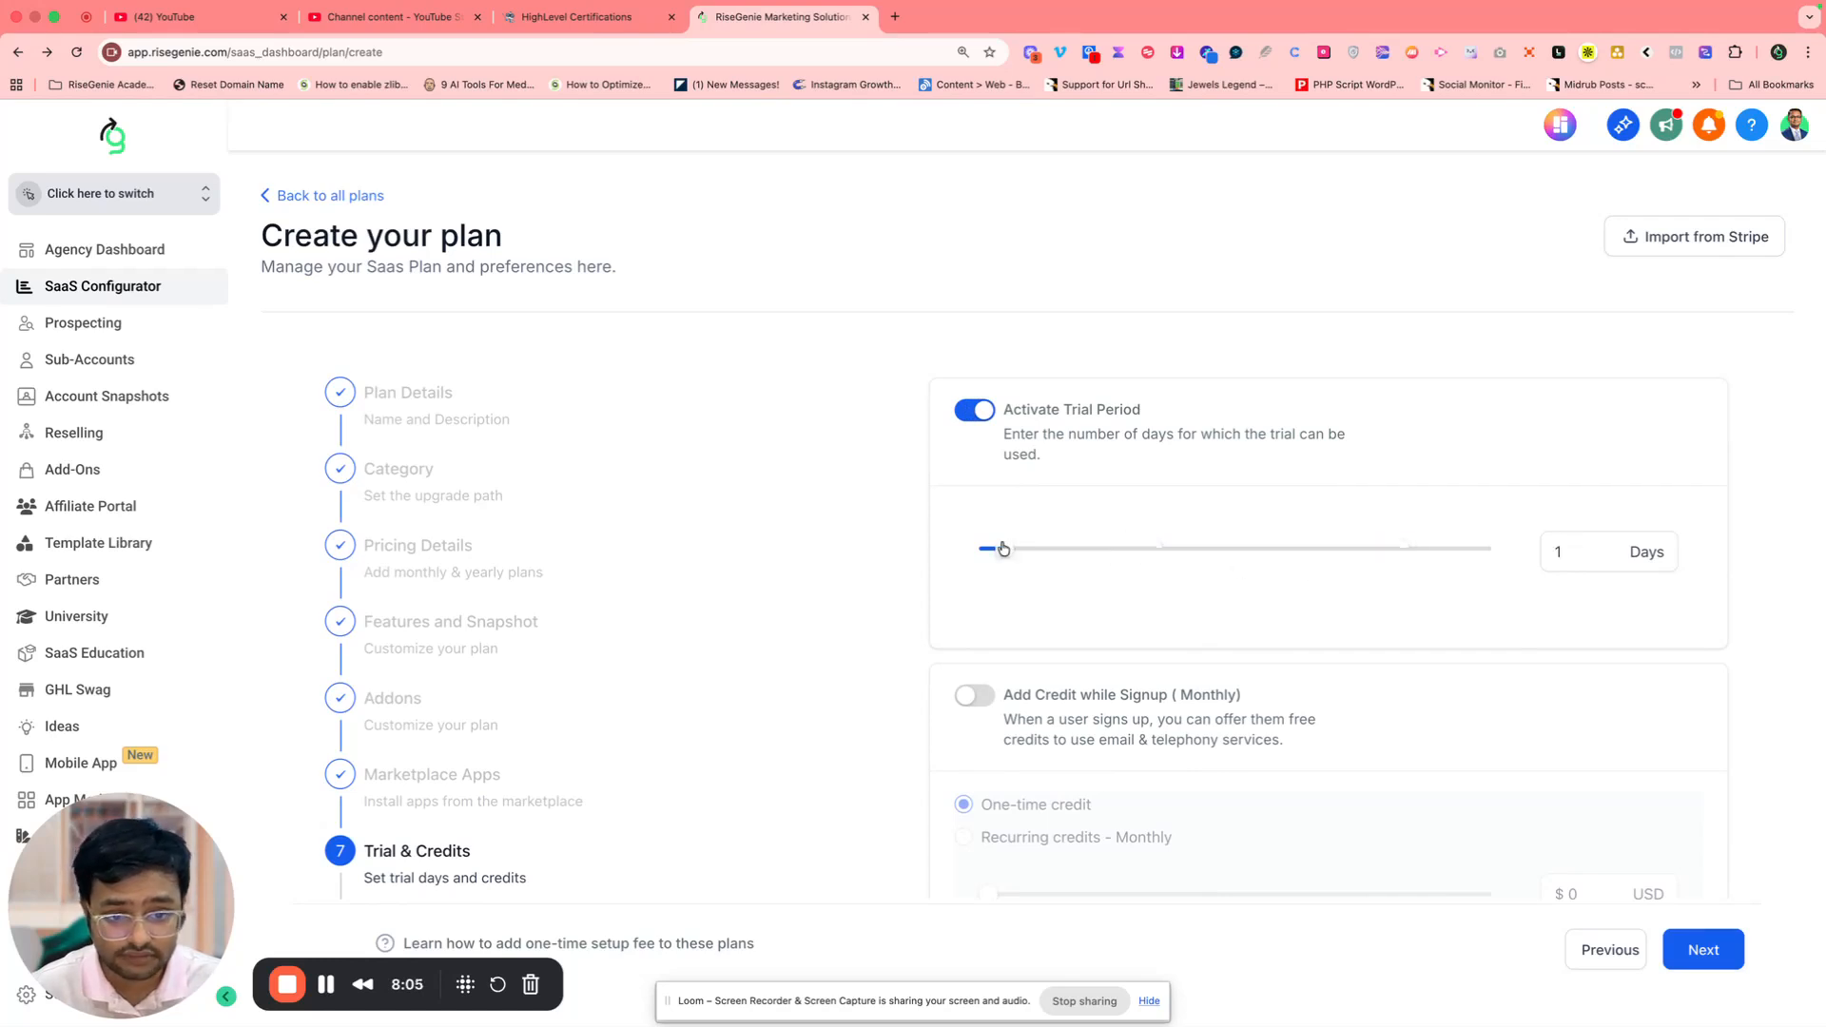
{"action": "left_click", "coordinate": [975, 414]}
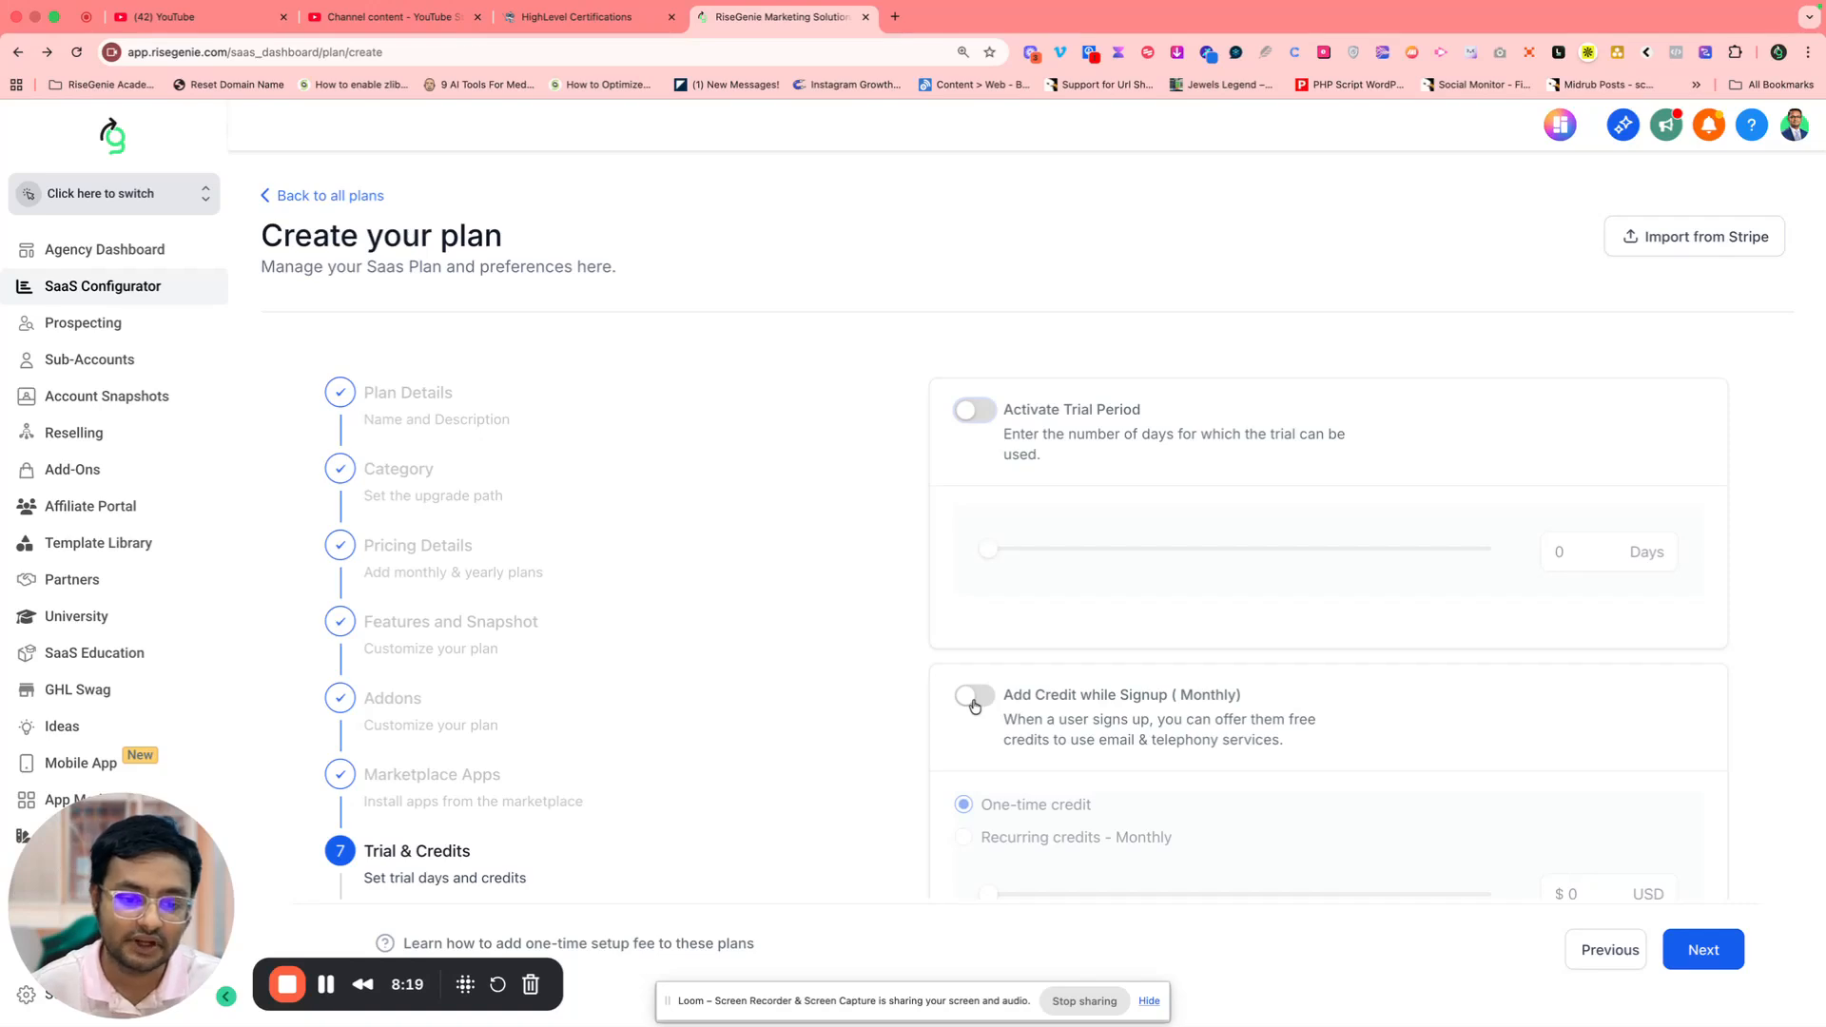
Try a $20 one-time signup credit and a $10 monthly recurring credit, and disable the signup credit again
{"action": "scroll", "coordinate": [974, 705], "scroll_direction": "down", "scroll_amount": 4}
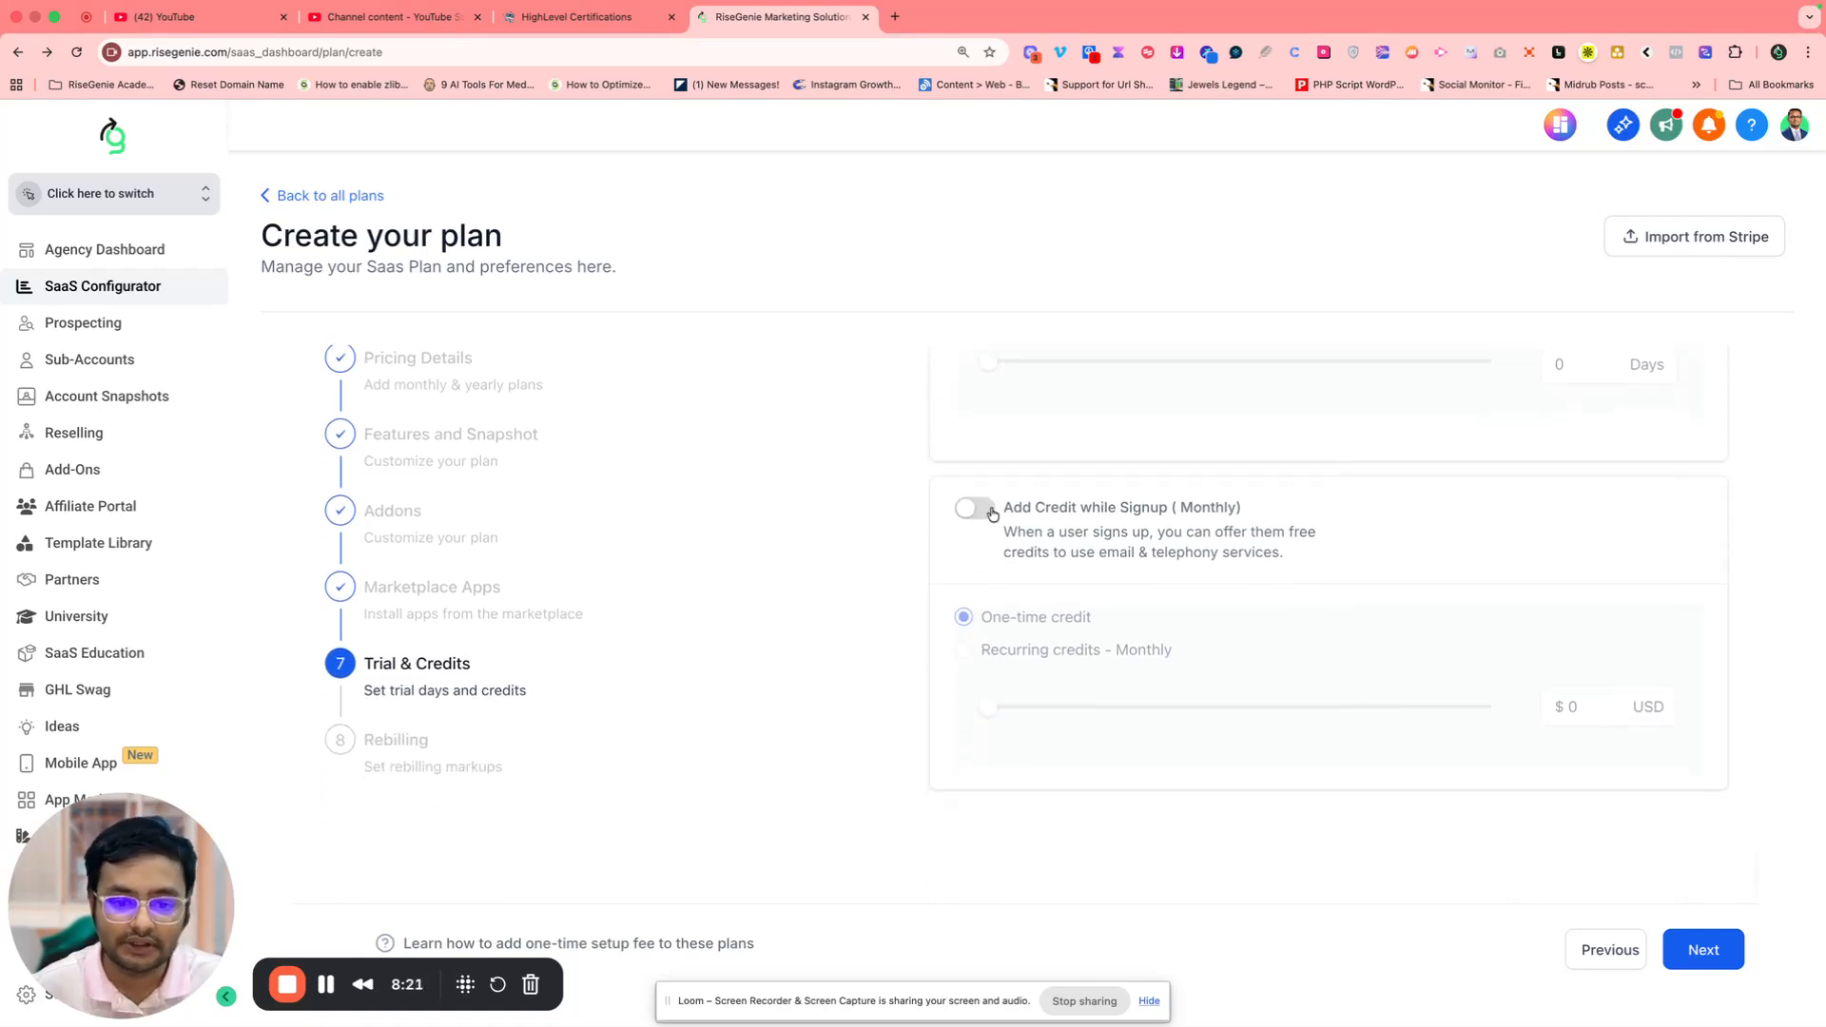
{"action": "left_click", "coordinate": [975, 507]}
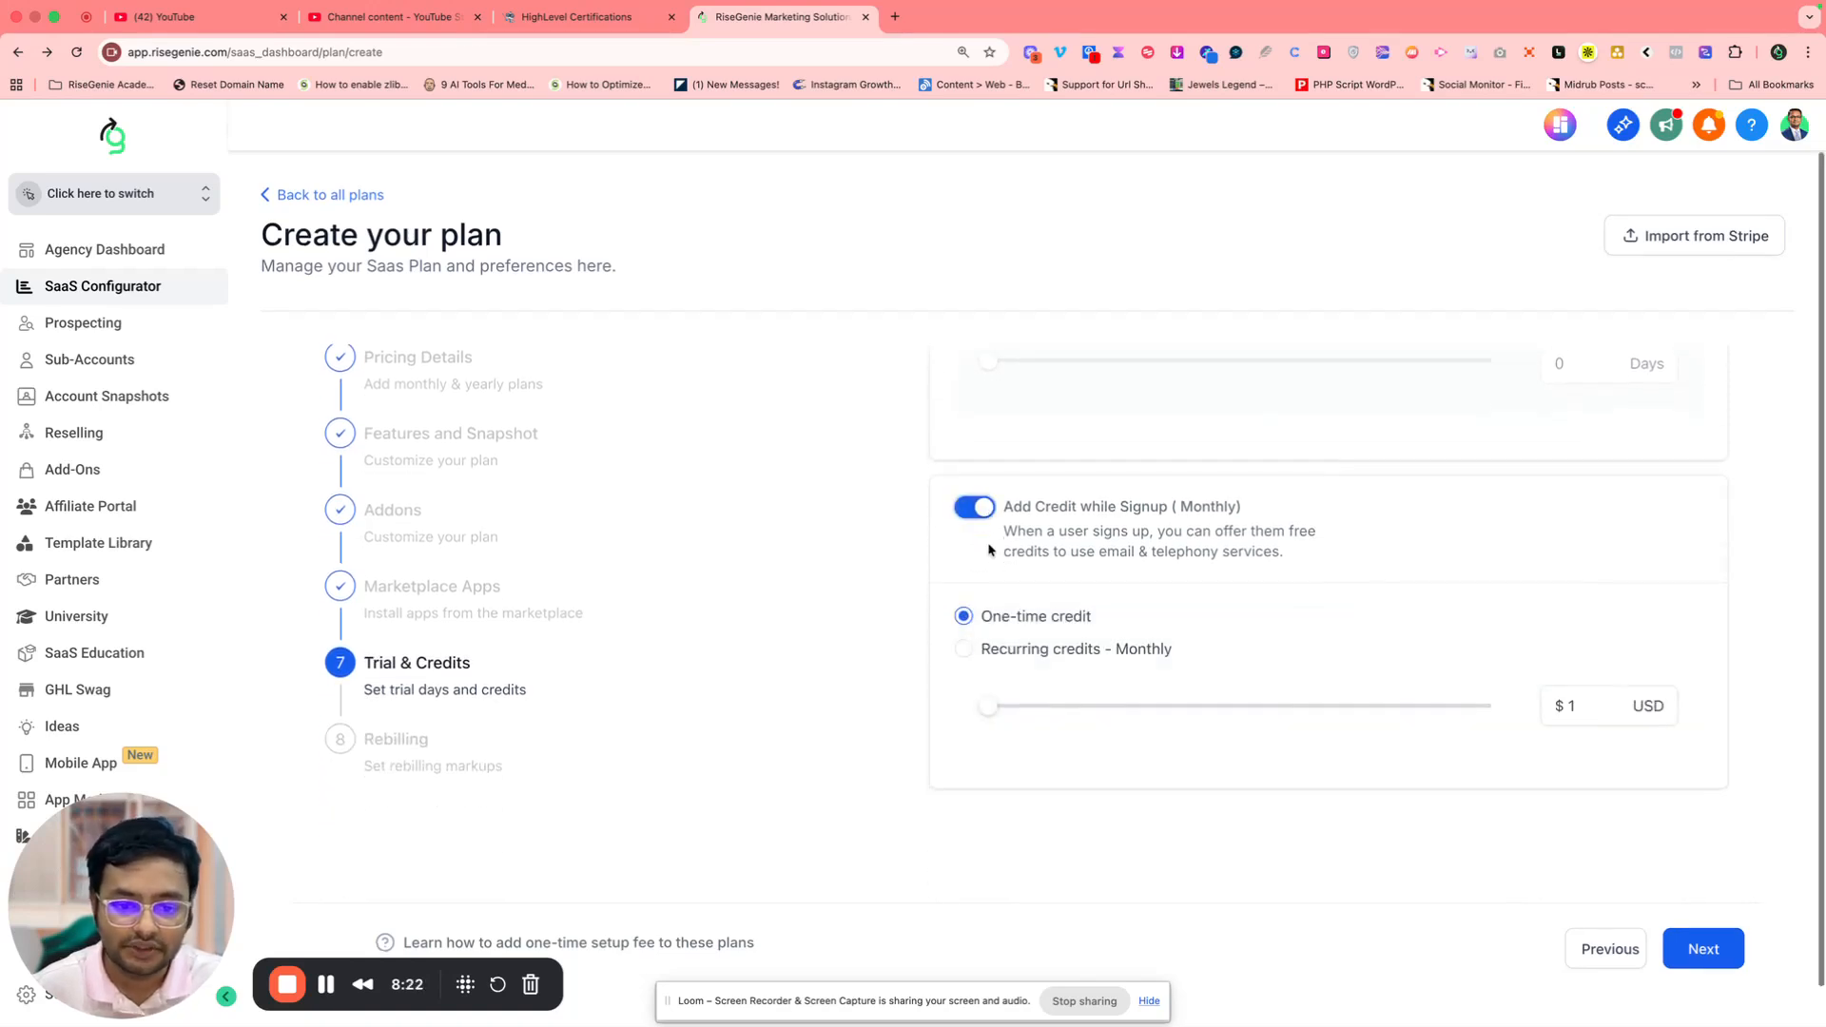
{"action": "left_click_drag", "start_coordinate": [988, 713], "coordinate": [1084, 722]}
{"action": "left_click", "coordinate": [983, 650]}
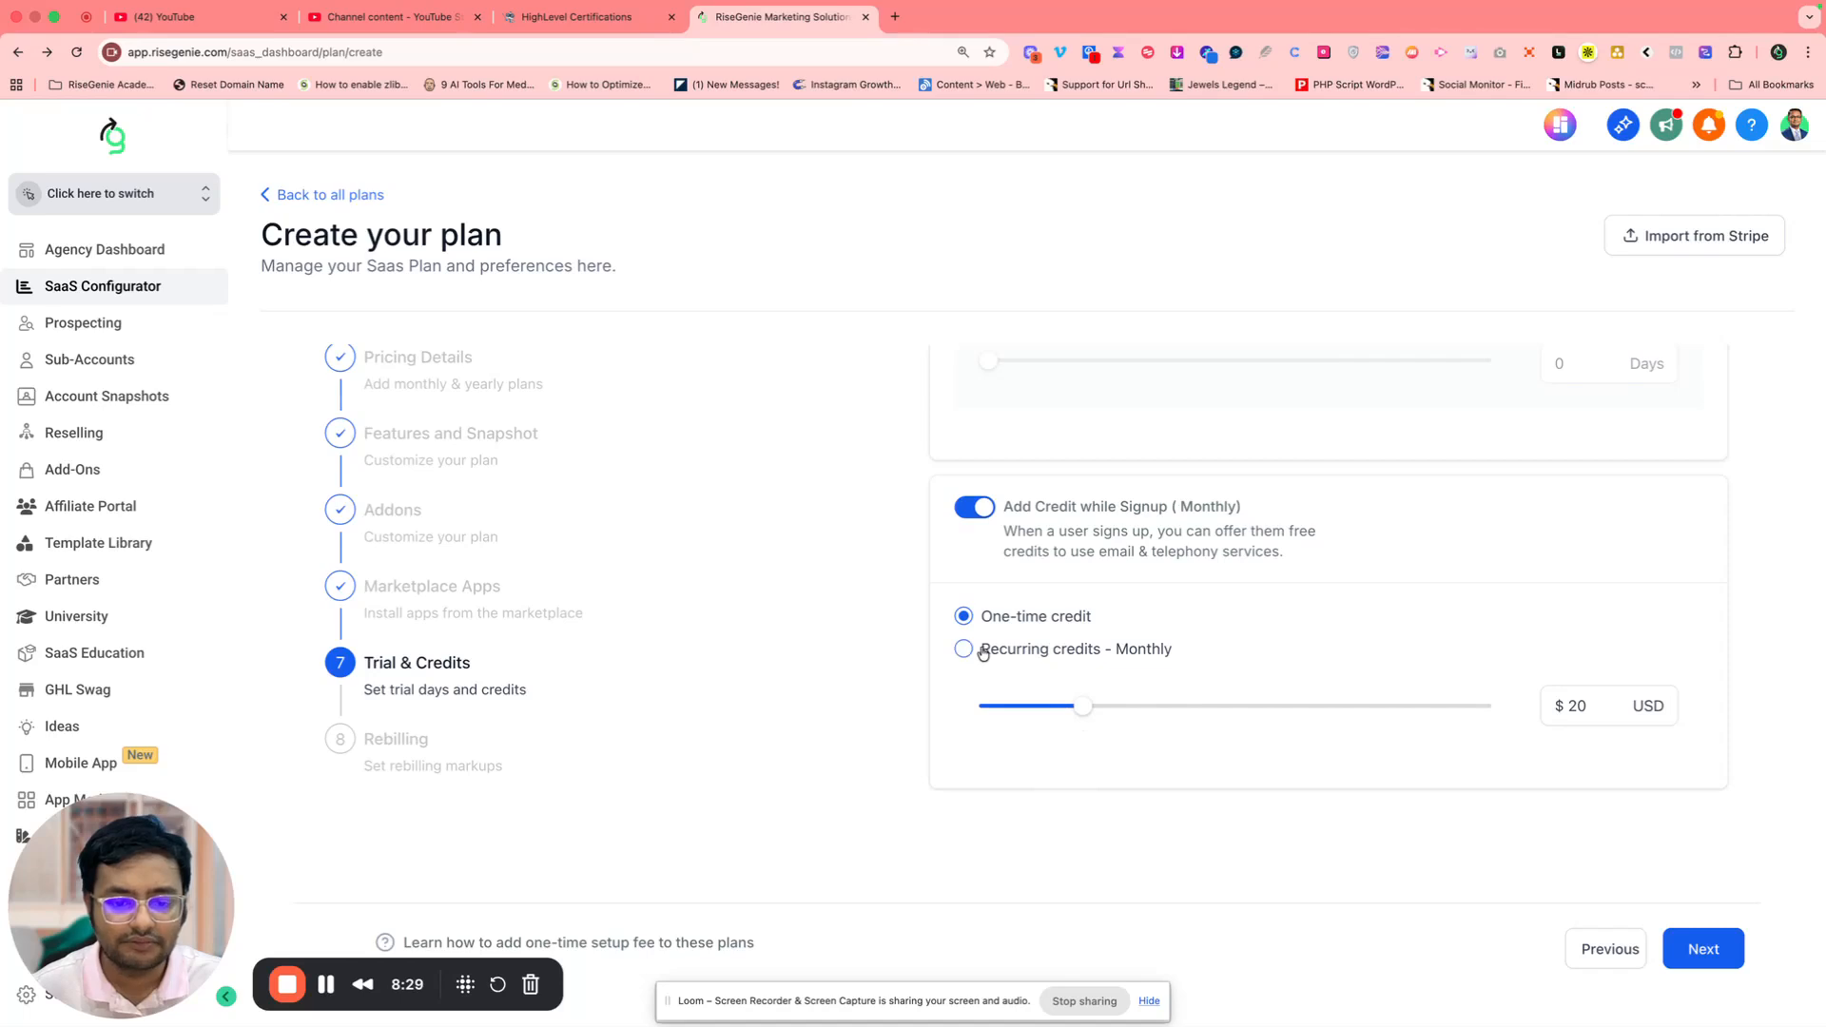
{"action": "left_click_drag", "start_coordinate": [1074, 752], "coordinate": [1037, 759]}
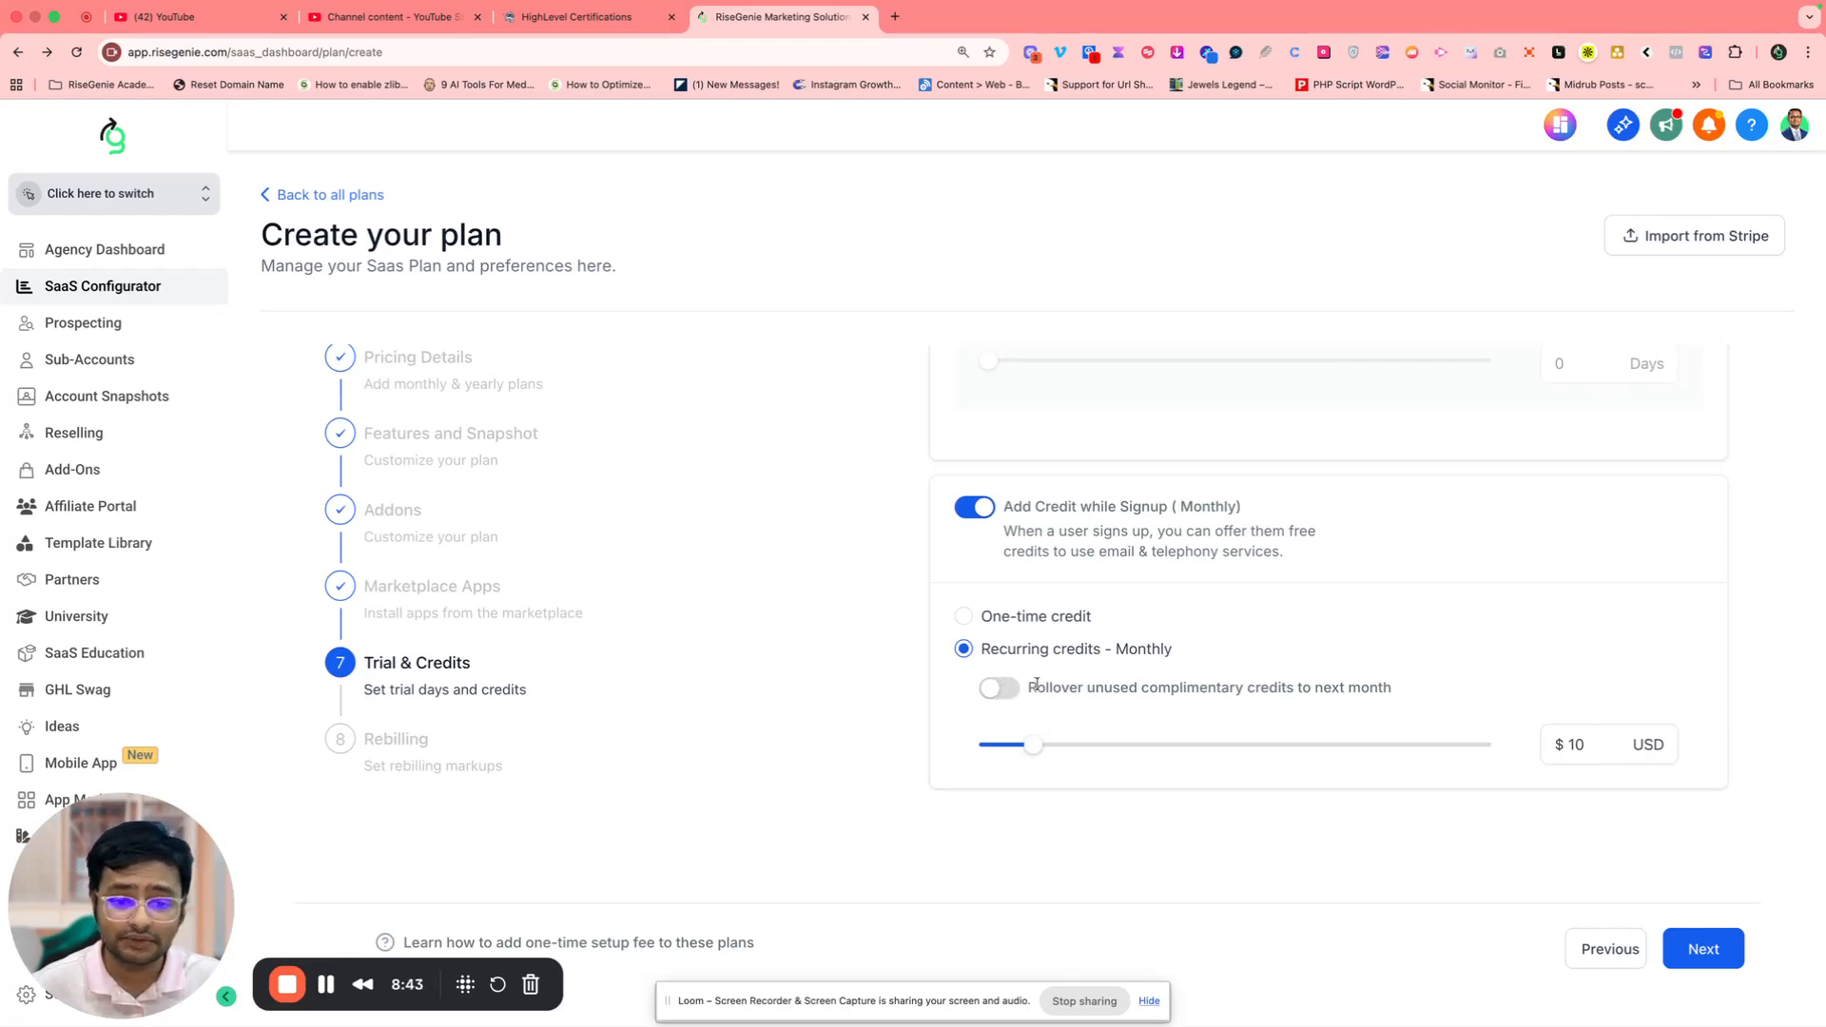
{"action": "left_click", "coordinate": [976, 509]}
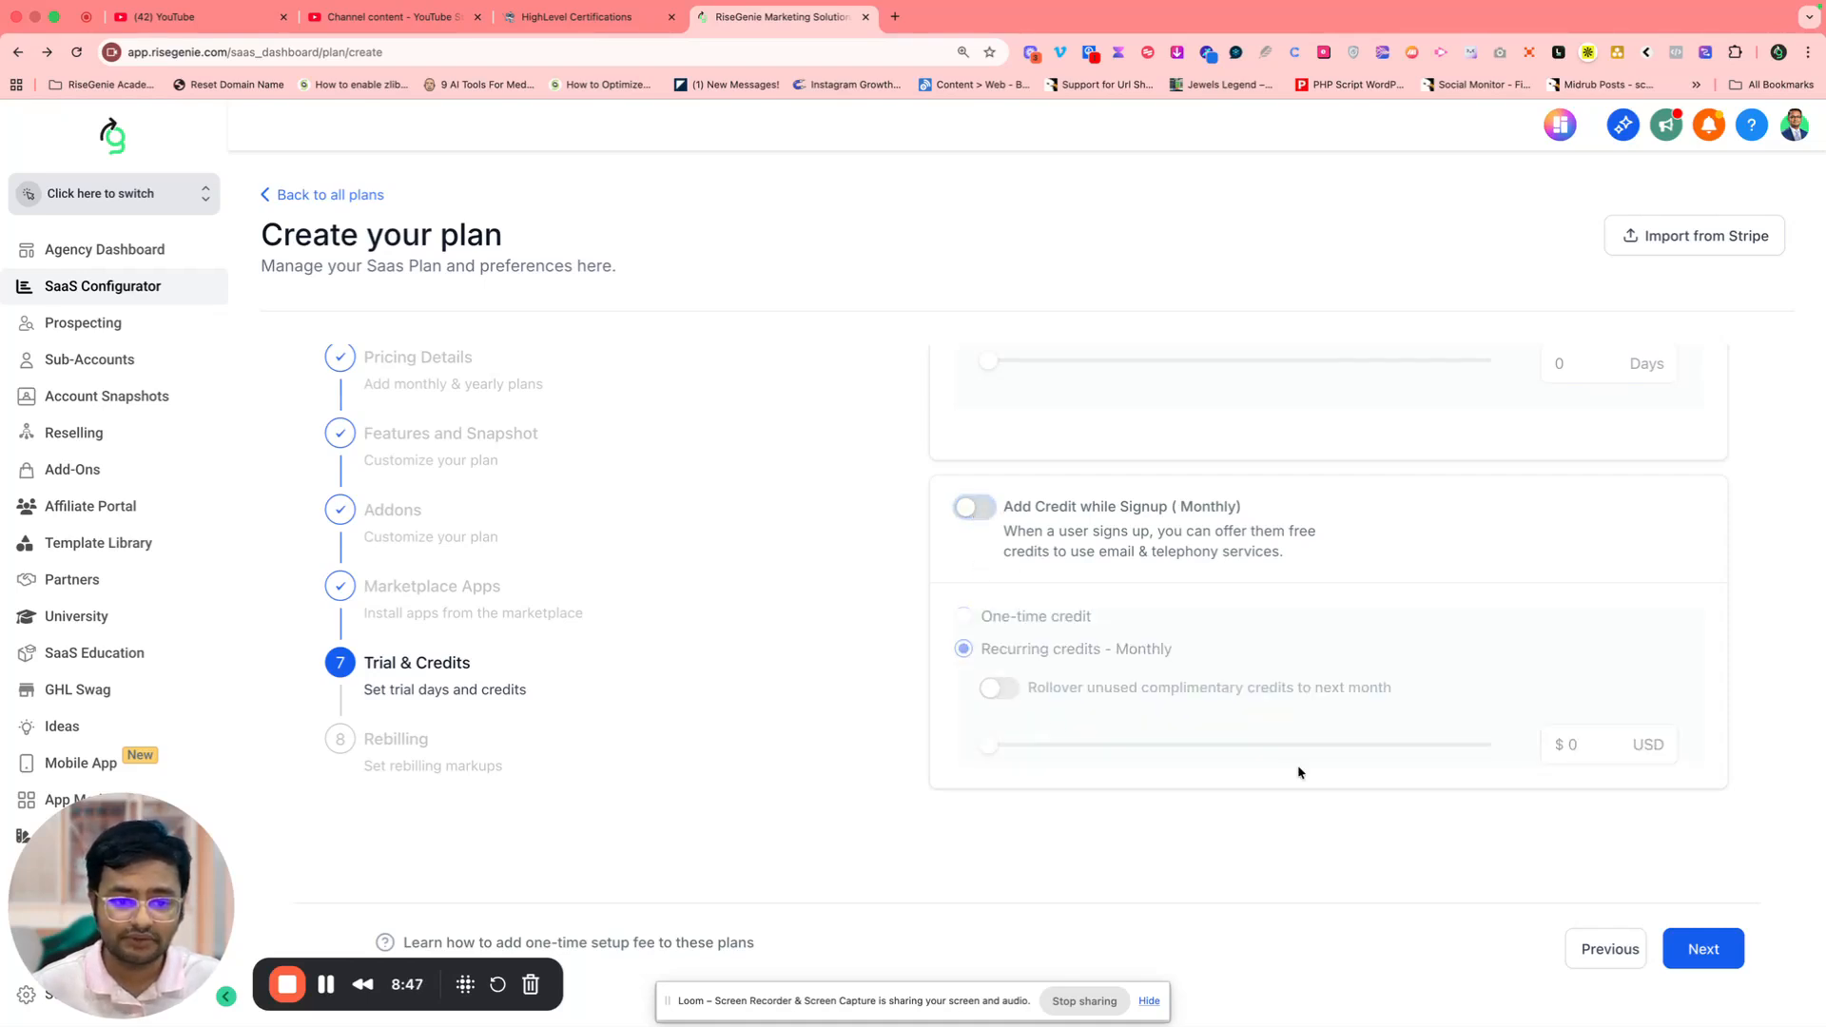
Enable the signup credit as a one-time credit of $10
{"action": "scroll", "coordinate": [1299, 772], "scroll_direction": "up", "scroll_amount": 3}
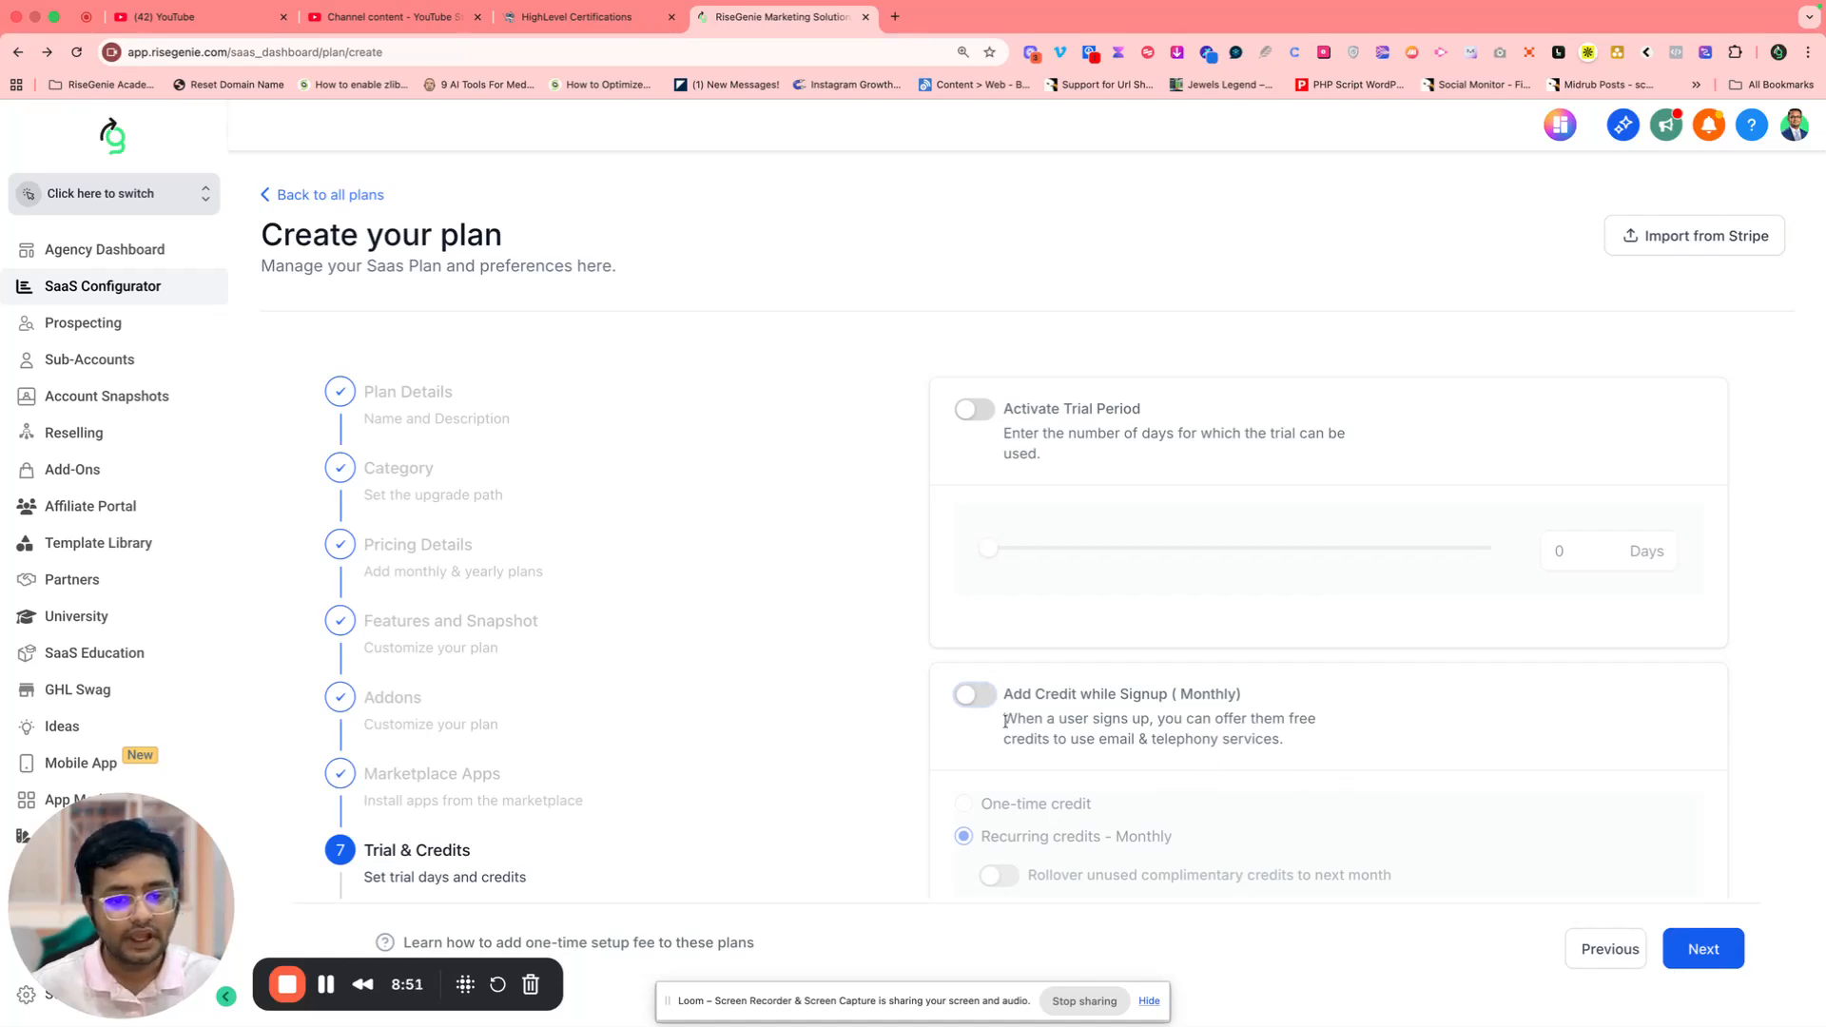
{"action": "left_click", "coordinate": [981, 704]}
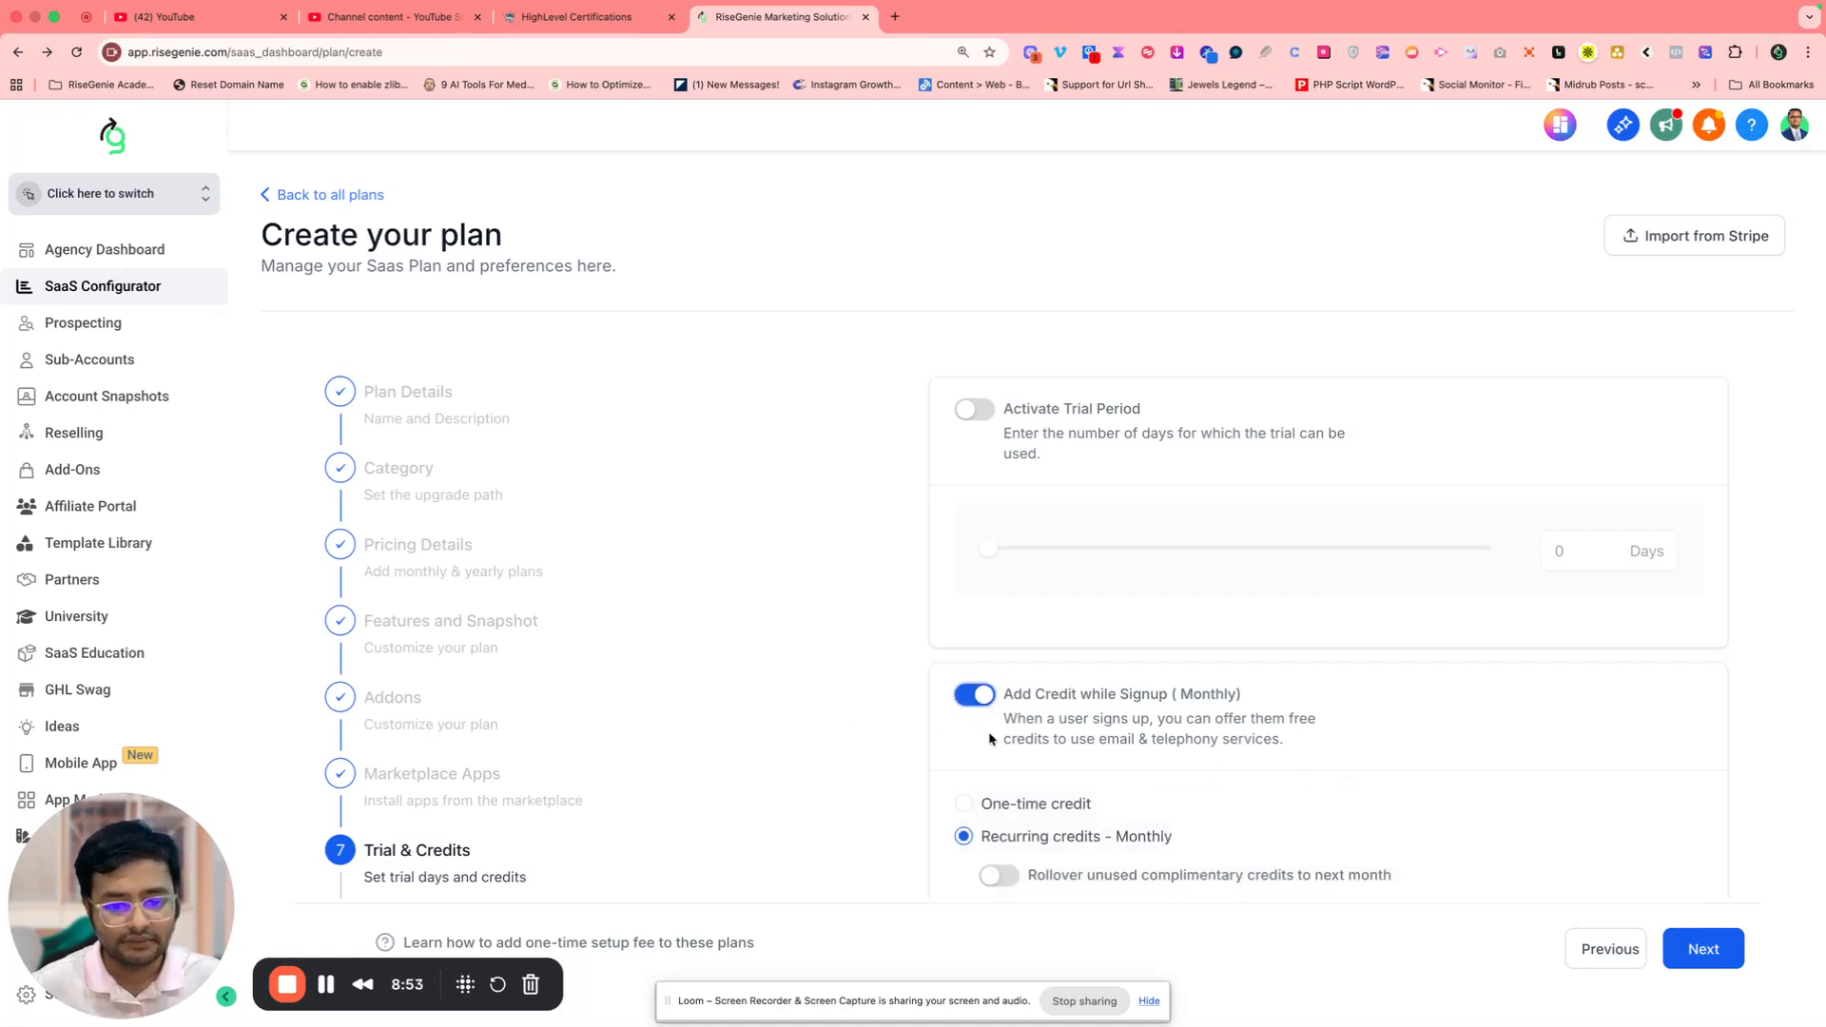
{"action": "left_click", "coordinate": [1009, 808]}
{"action": "left_click_drag", "start_coordinate": [1008, 894], "coordinate": [1037, 898]}
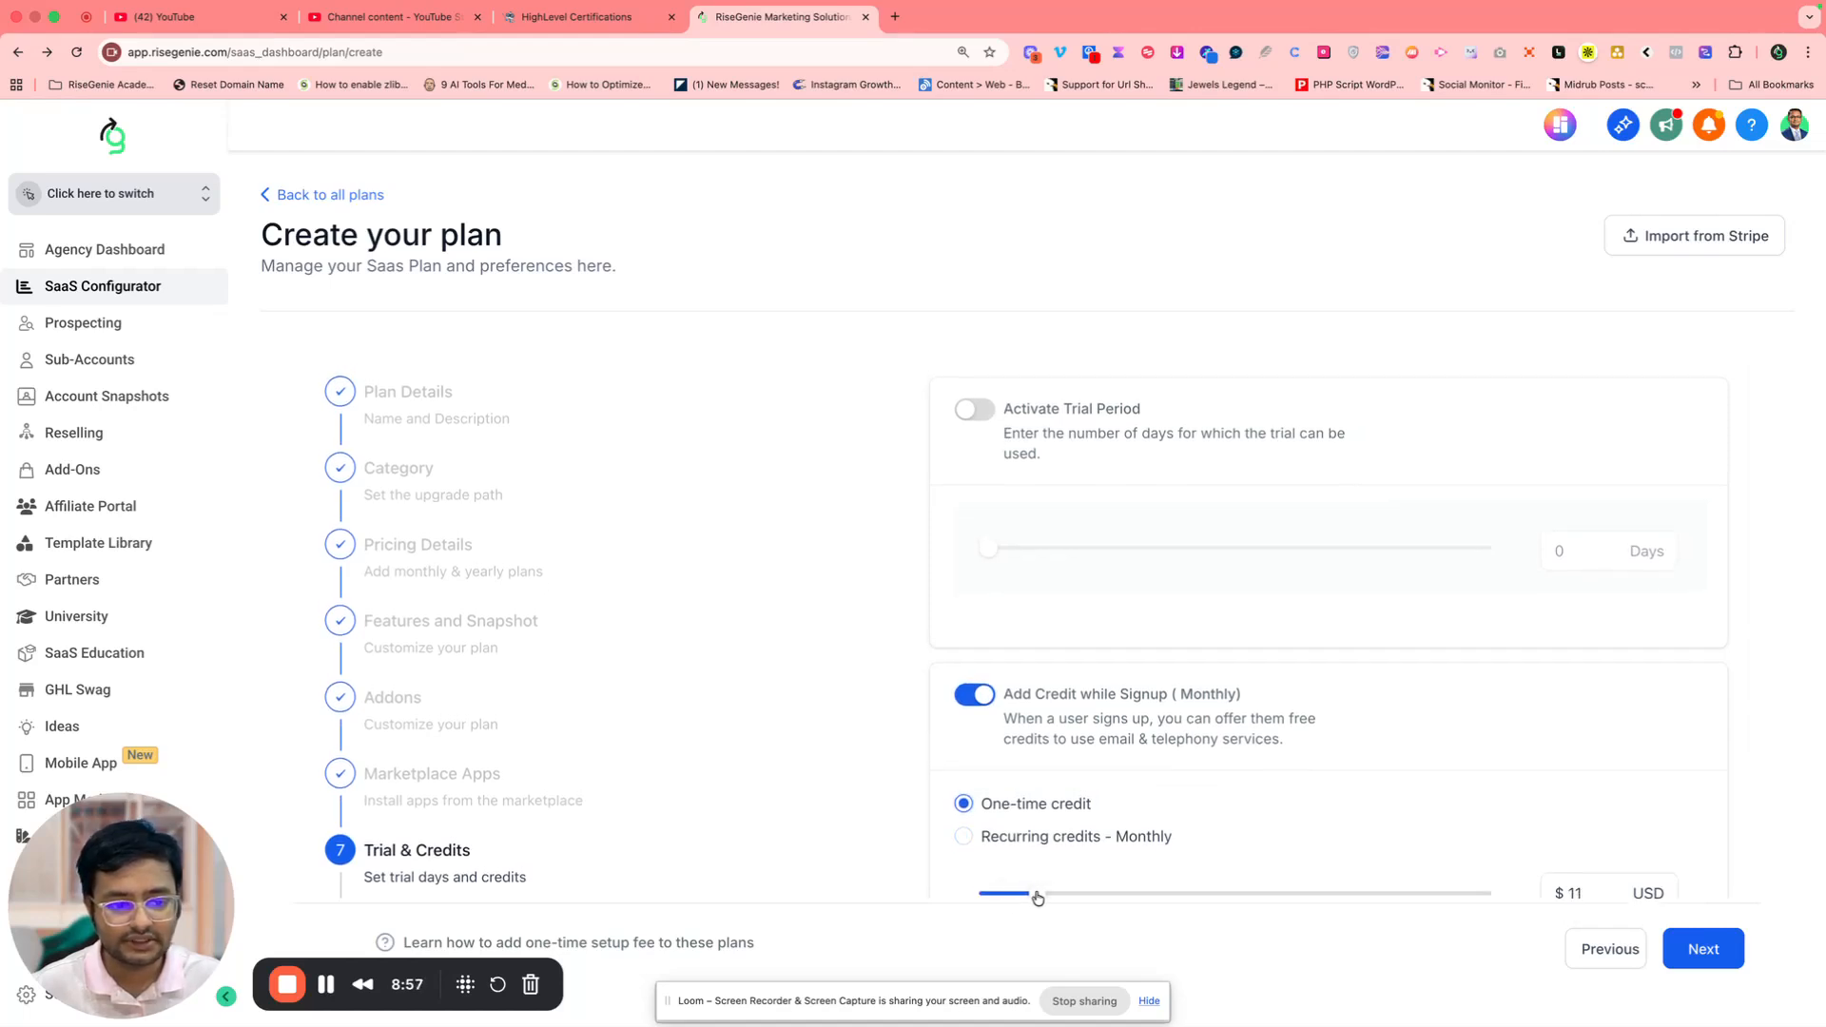
{"action": "scroll", "coordinate": [913, 847], "scroll_direction": "down", "scroll_amount": 3}
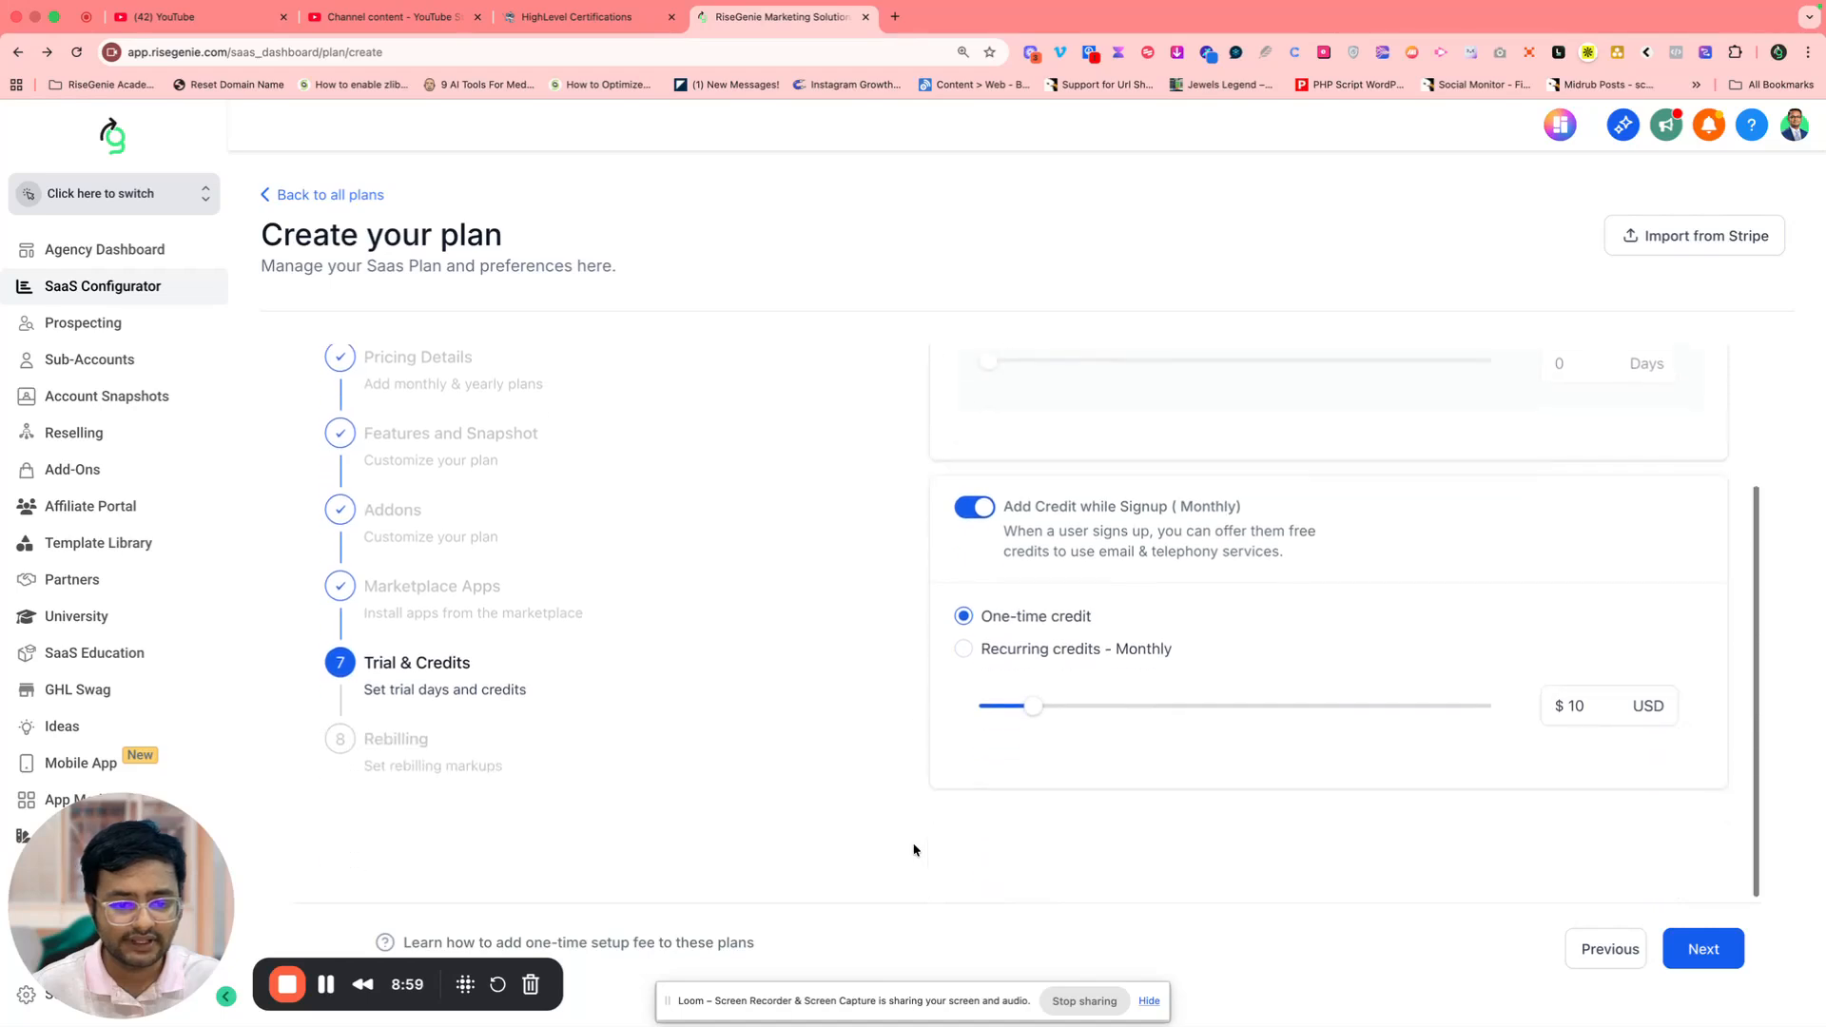
Recheck the trial and signup credit settings and continue to the Rebilling stage
{"action": "scroll", "coordinate": [930, 847], "scroll_direction": "up", "scroll_amount": 3}
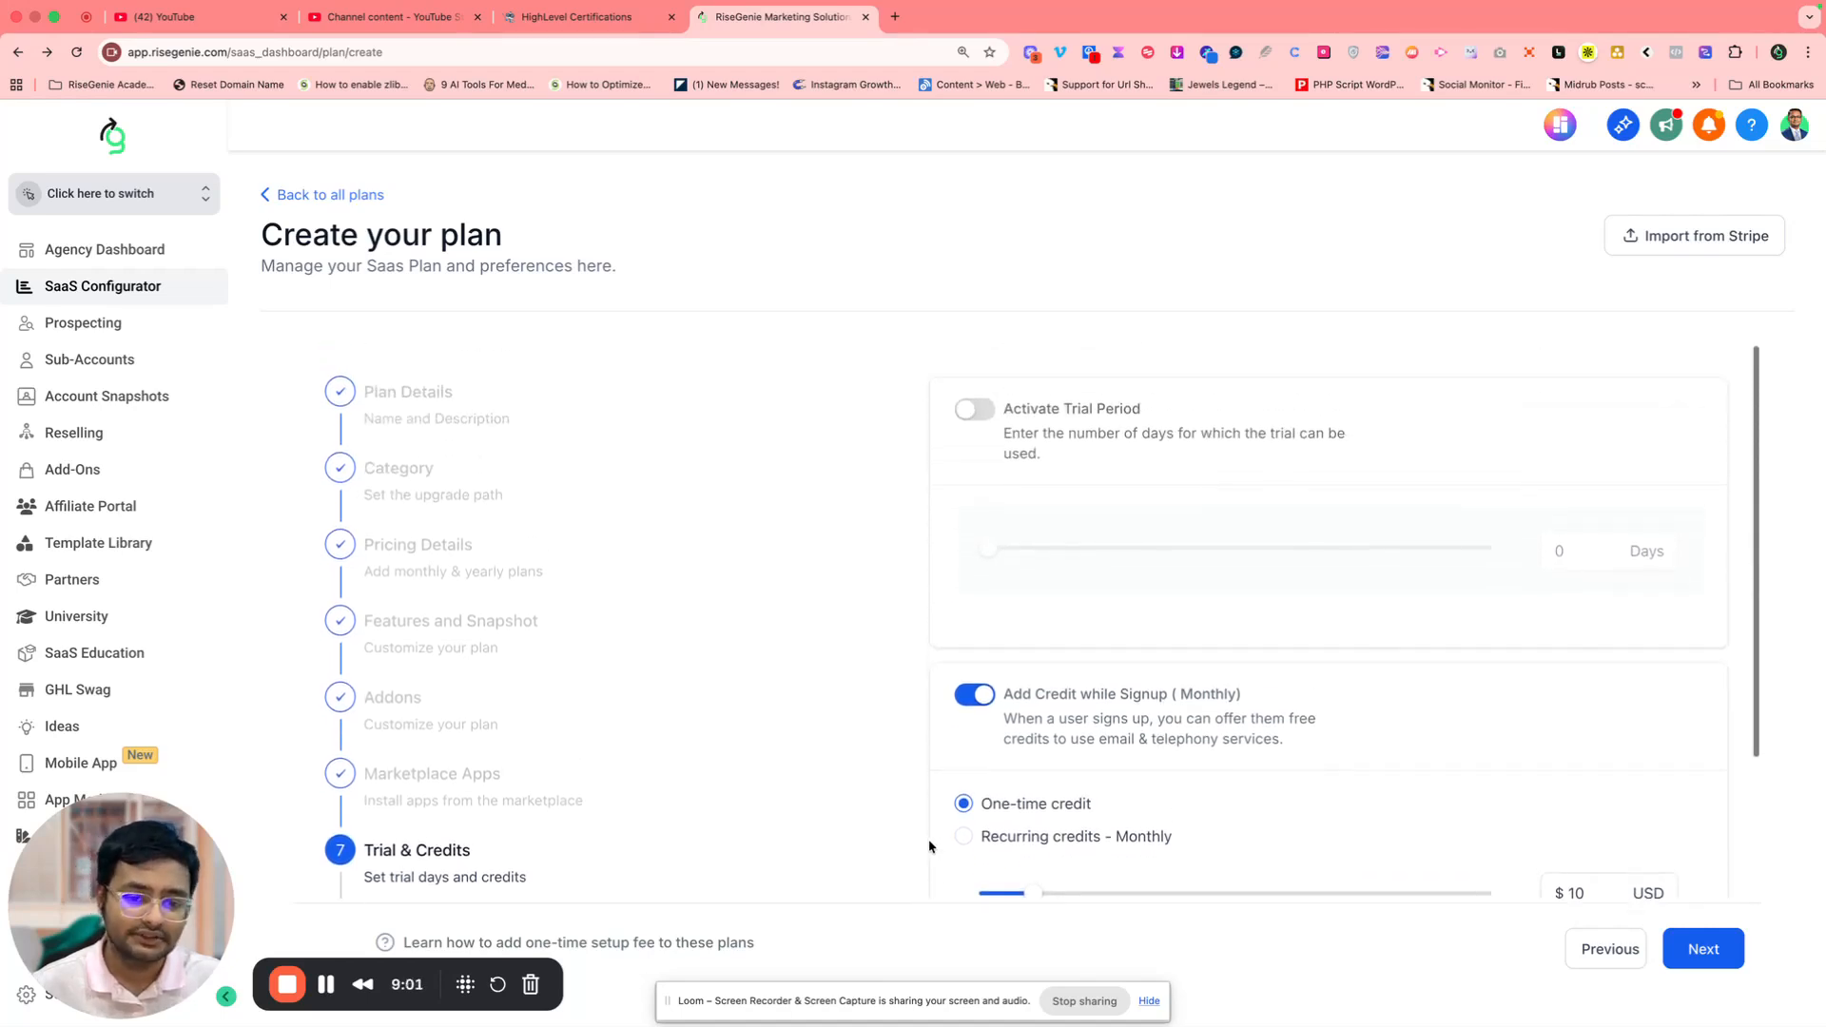
{"action": "scroll", "coordinate": [930, 845], "scroll_direction": "down", "scroll_amount": 3}
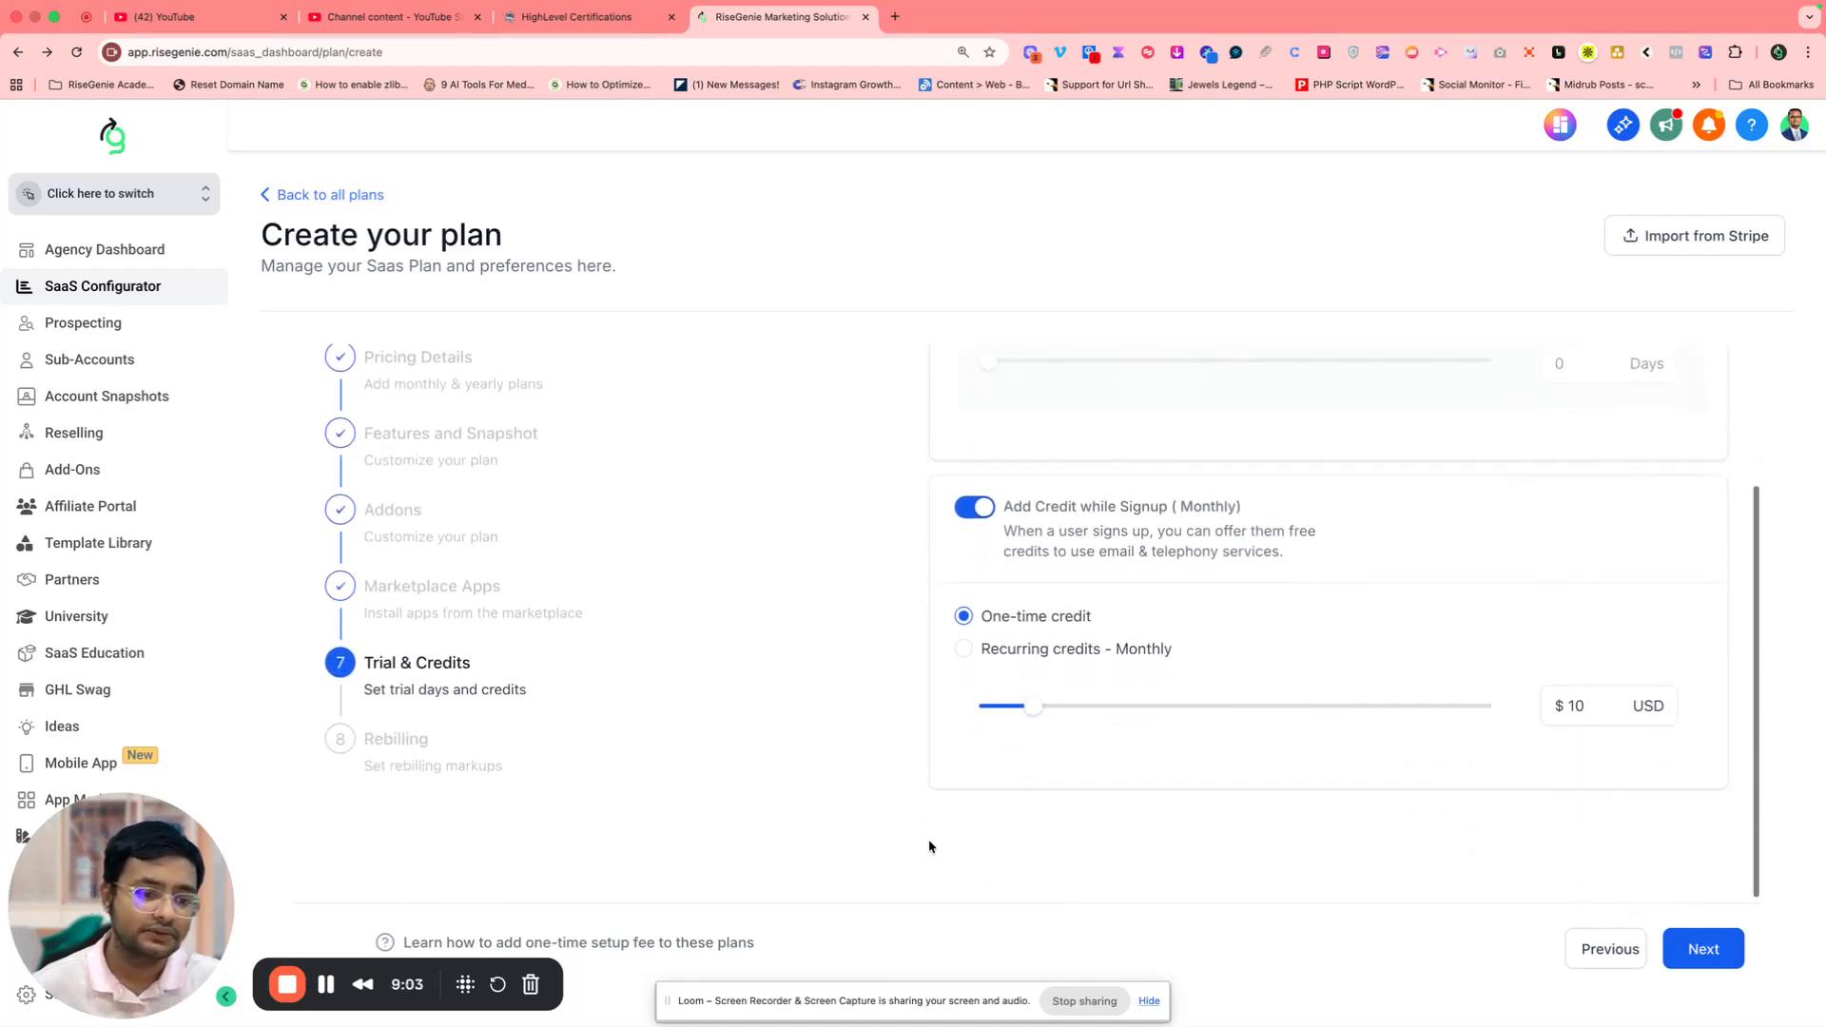
{"action": "left_click", "coordinate": [1691, 949]}
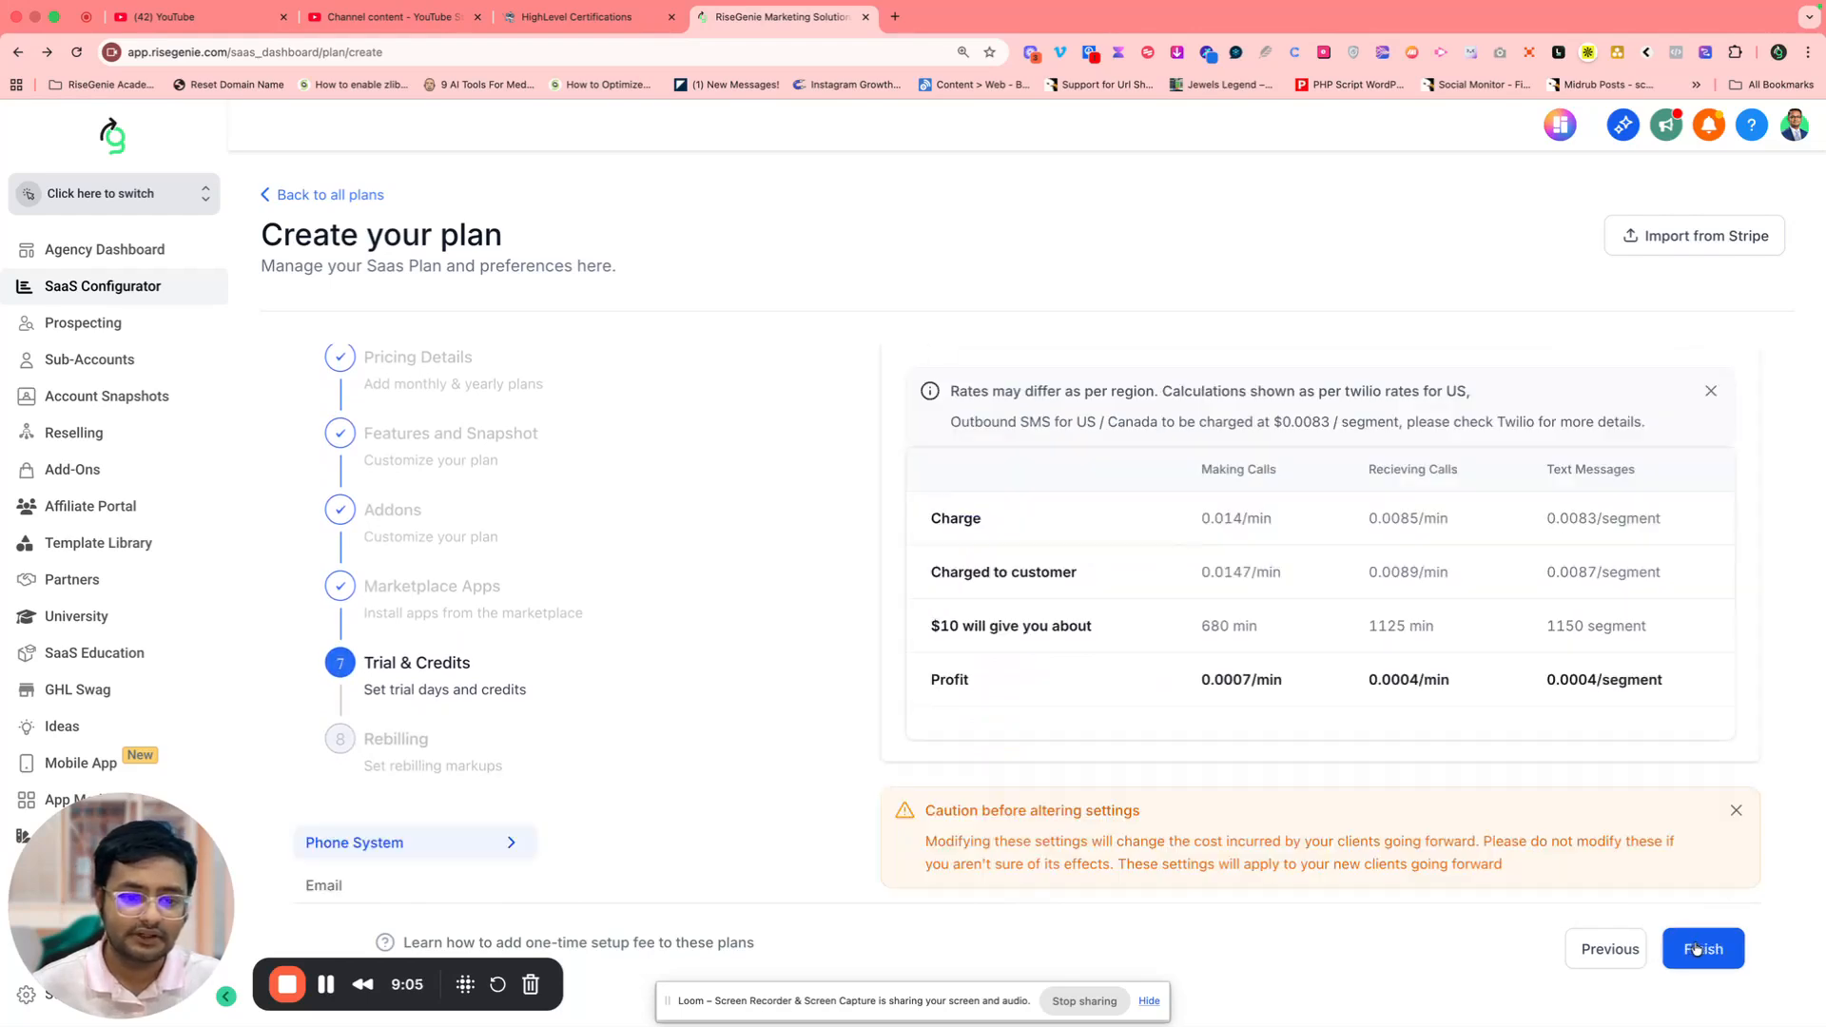
{"action": "scroll", "coordinate": [888, 701], "scroll_direction": "up", "scroll_amount": 4}
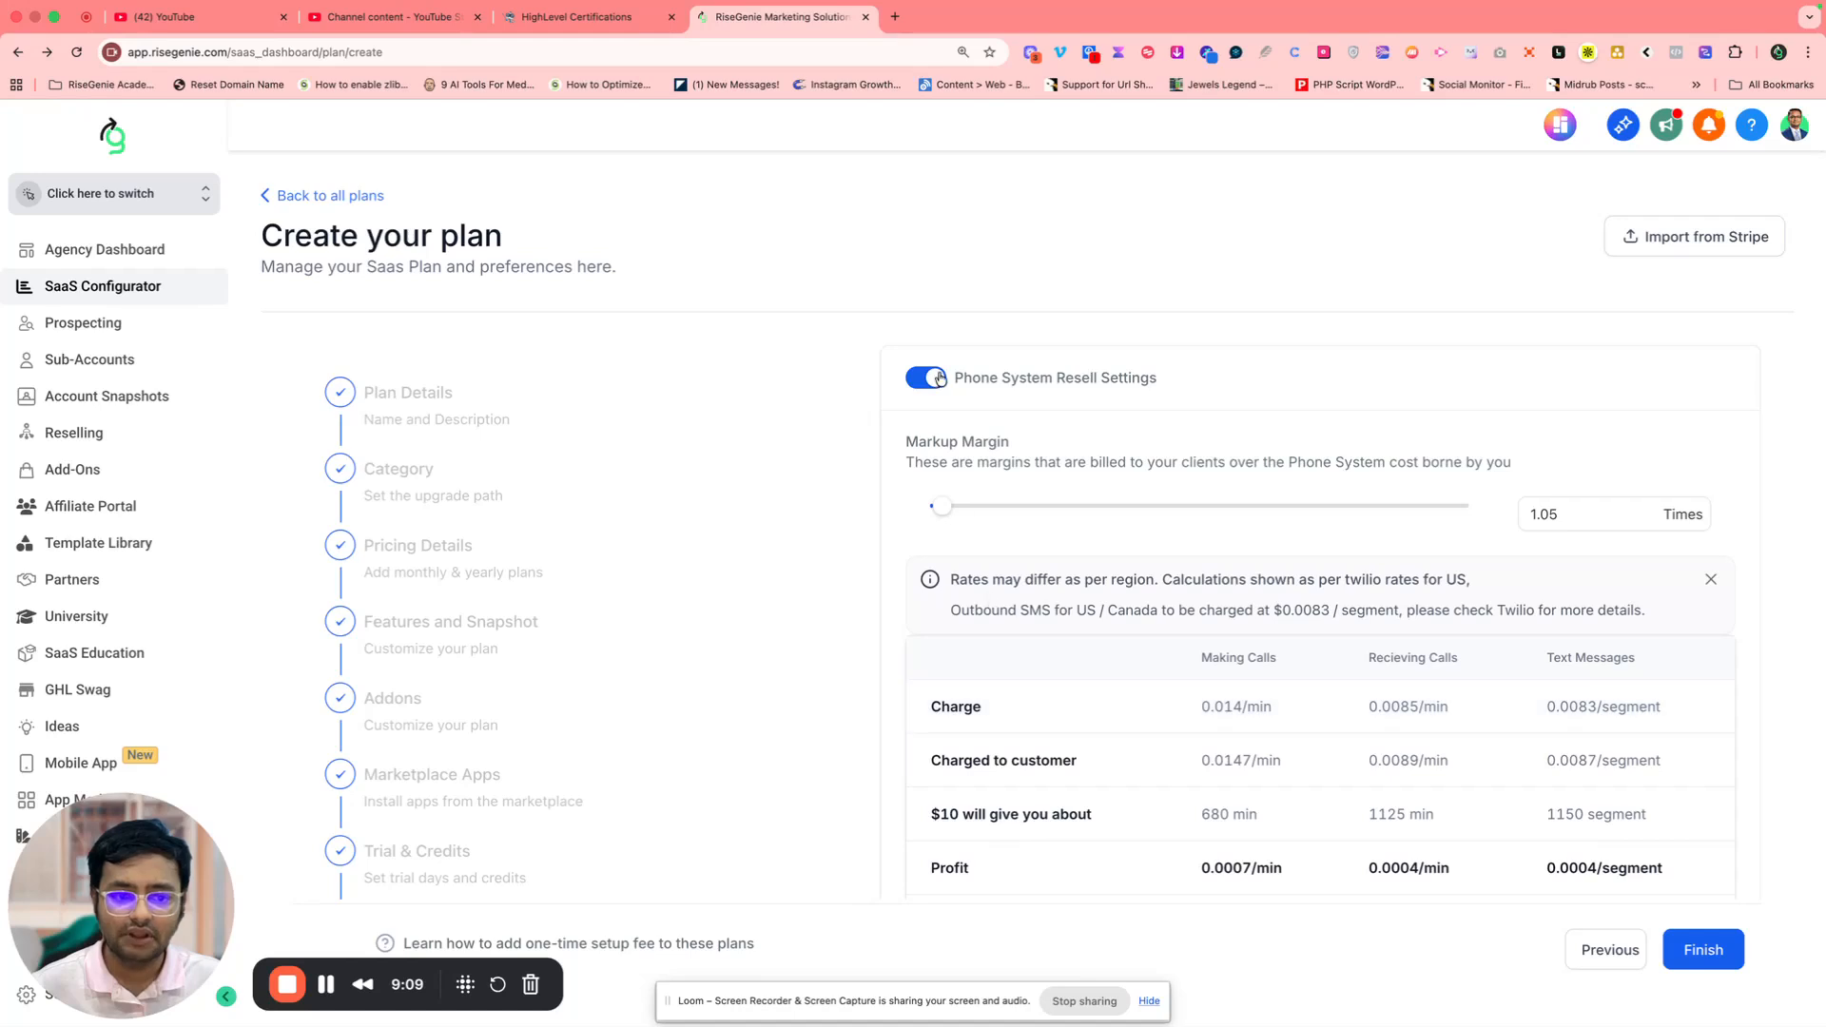
Try a phone system markup margin of 1 time and examine the call and text message charge rates
{"action": "mouse_move", "coordinate": [942, 513]}
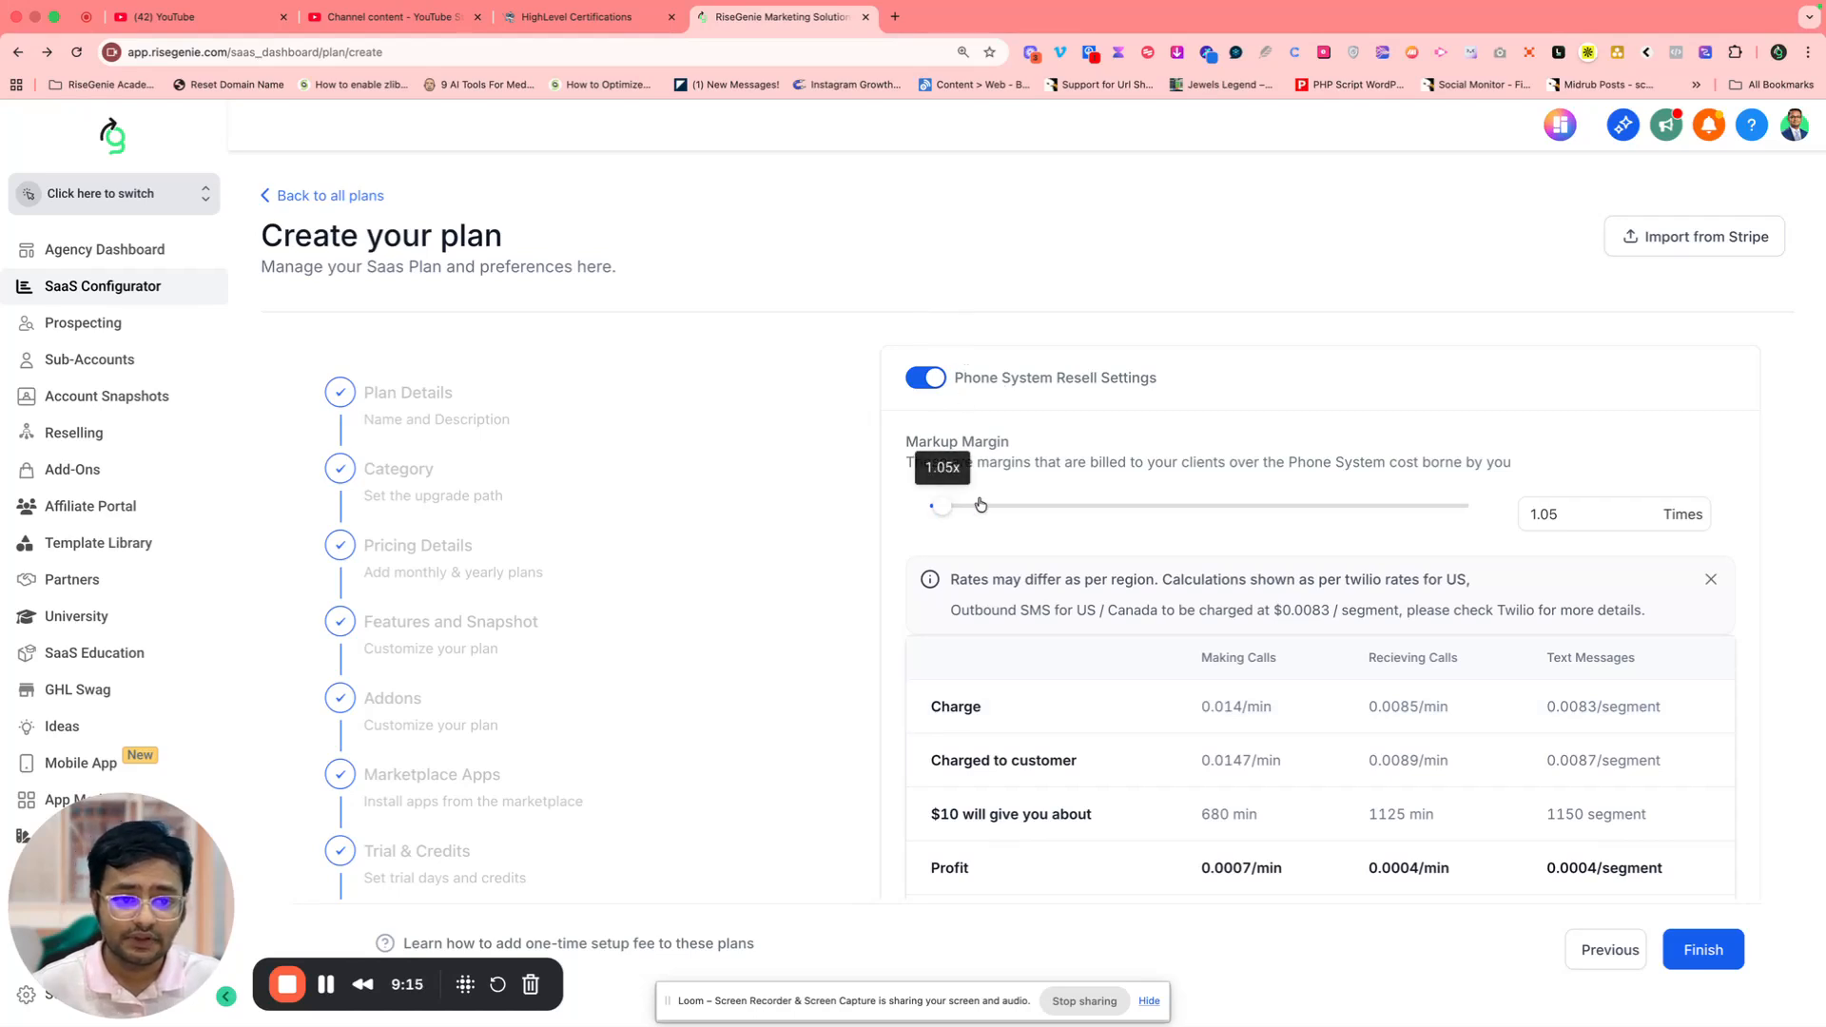
{"action": "left_click_drag", "start_coordinate": [946, 508], "coordinate": [911, 508]}
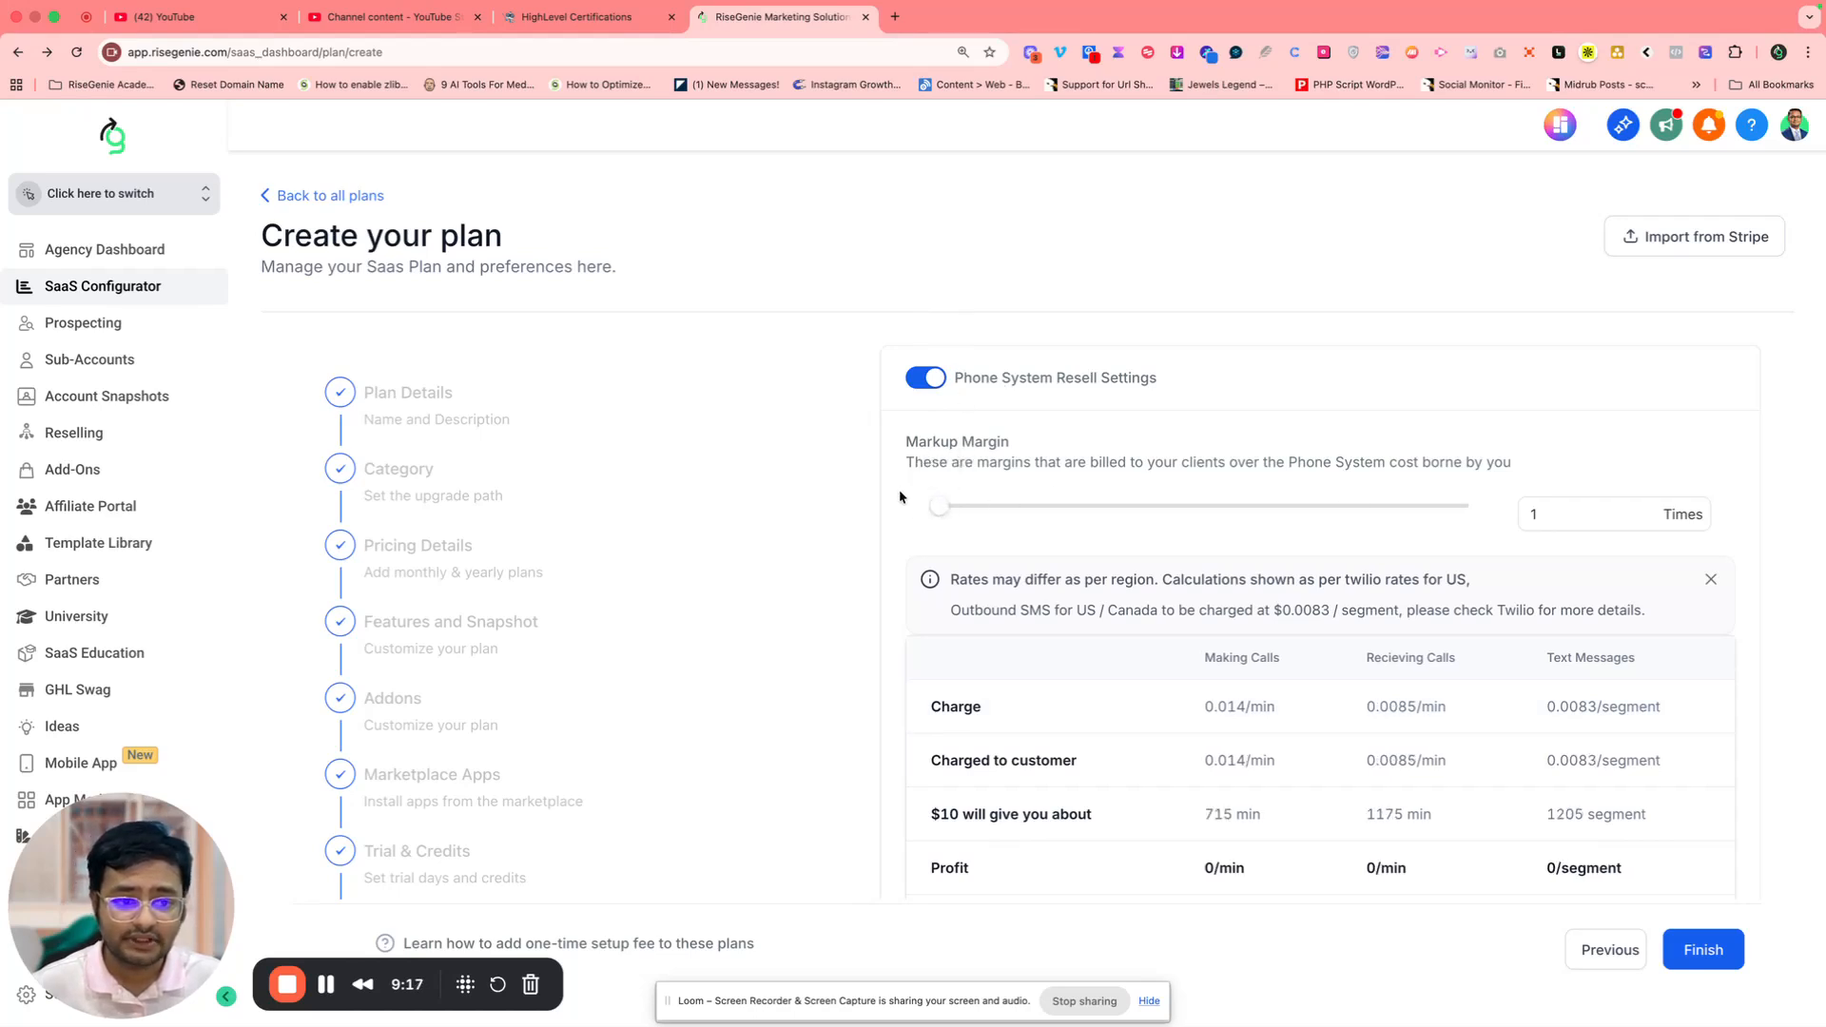
{"action": "scroll", "coordinate": [940, 496], "scroll_direction": "down", "scroll_amount": 2}
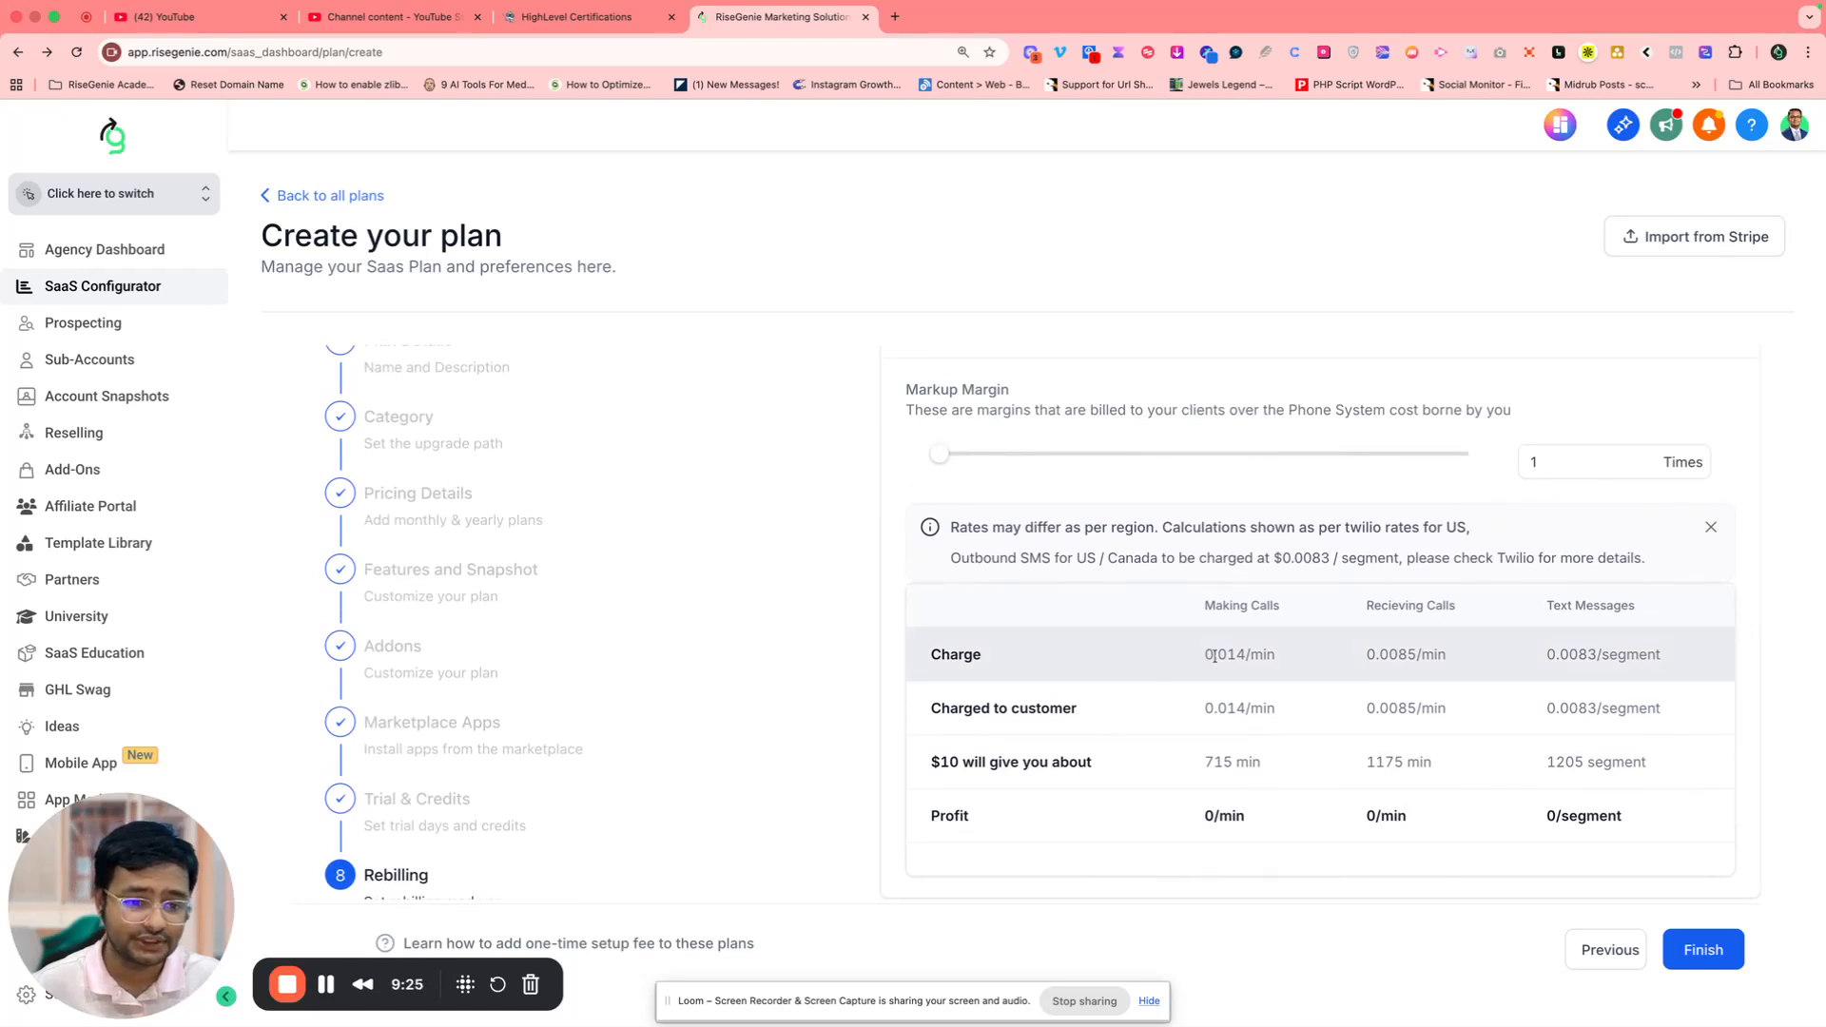
{"action": "left_click_drag", "start_coordinate": [1198, 659], "coordinate": [1522, 671]}
{"action": "left_click", "coordinate": [1303, 659]}
{"action": "left_click", "coordinate": [1527, 671]}
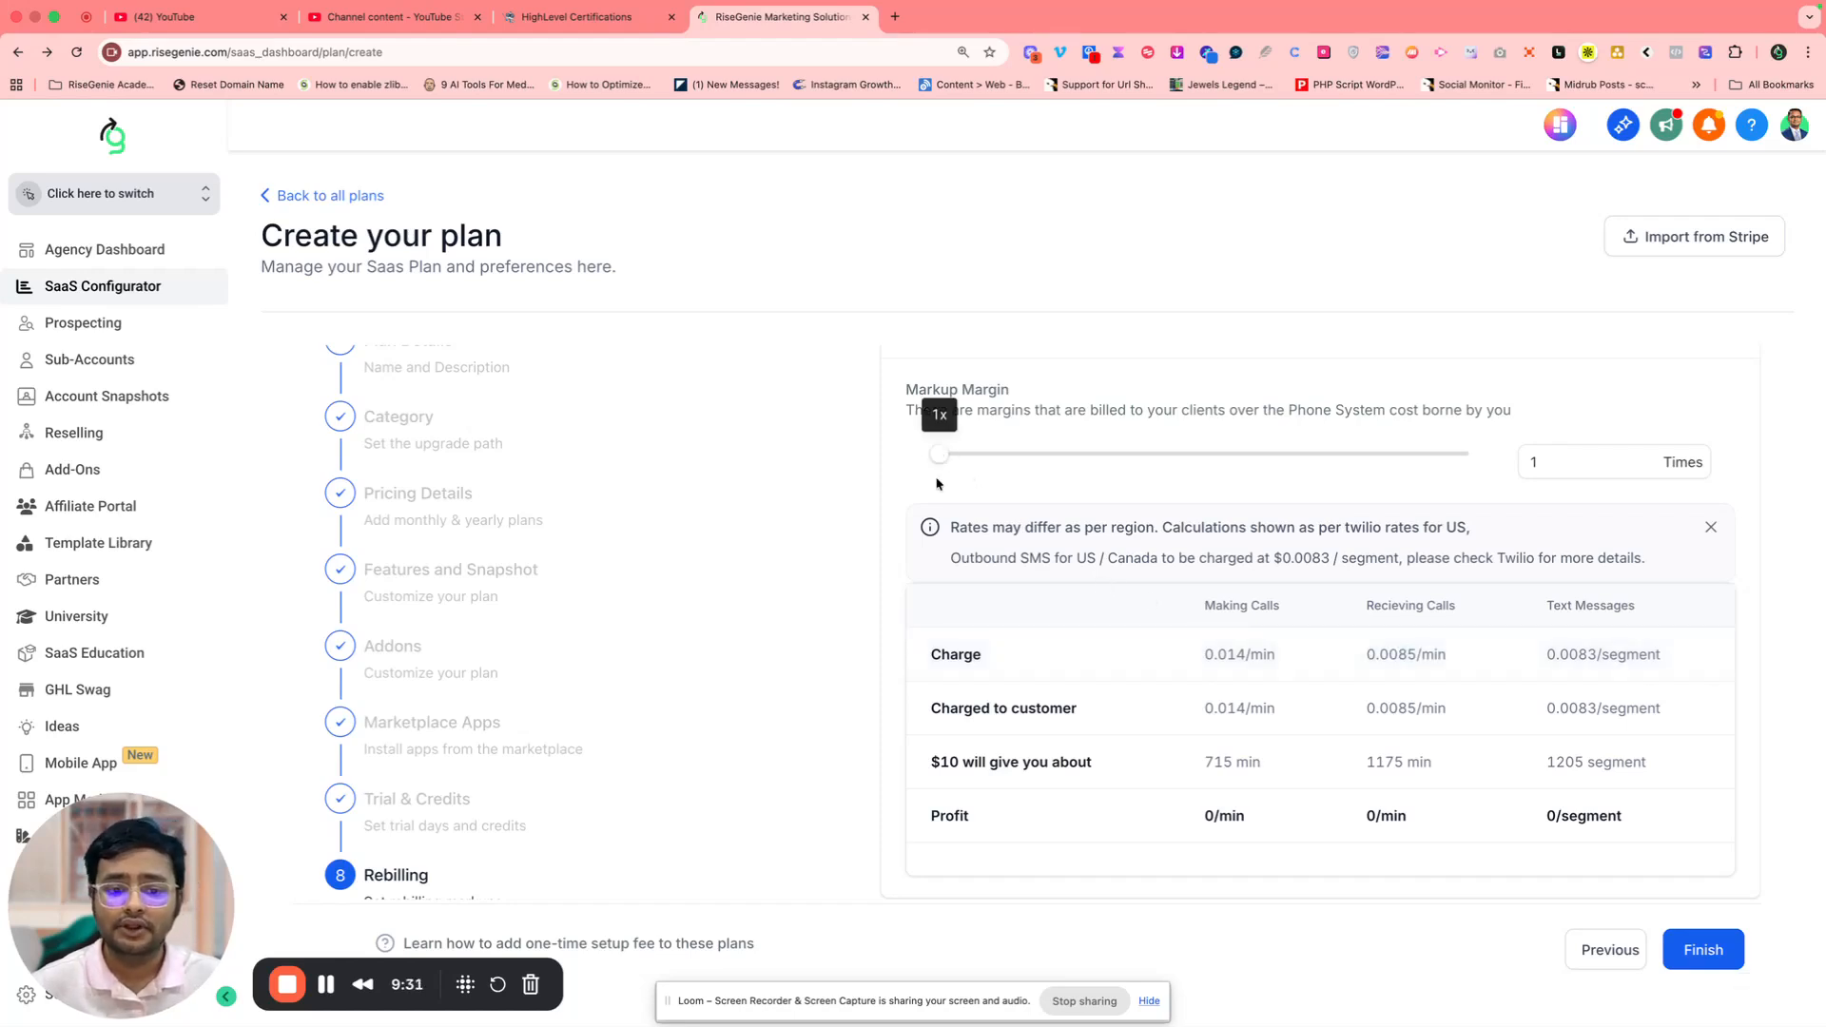
Set the phone system markup margin to 2 times and compare the base charges, customer charges and $10 usage allowances
{"action": "left_click_drag", "start_coordinate": [939, 459], "coordinate": [996, 468]}
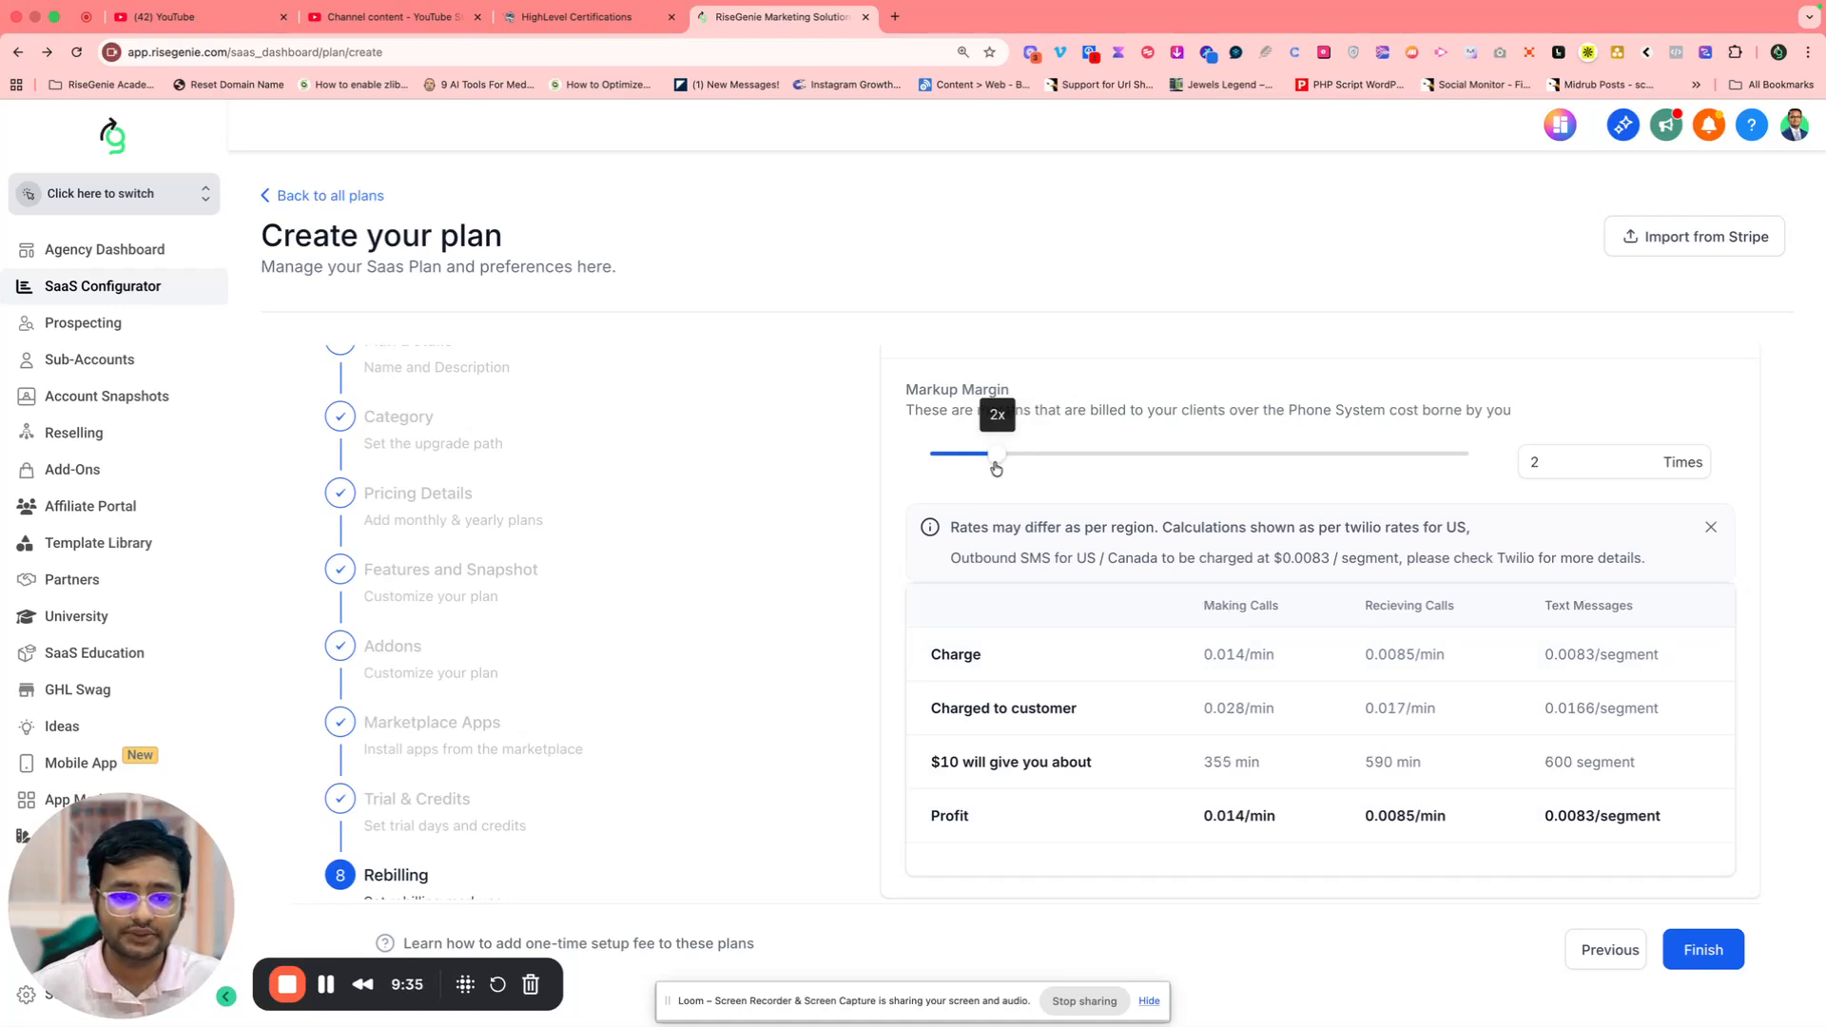
{"action": "left_click_drag", "start_coordinate": [1198, 664], "coordinate": [1662, 658]}
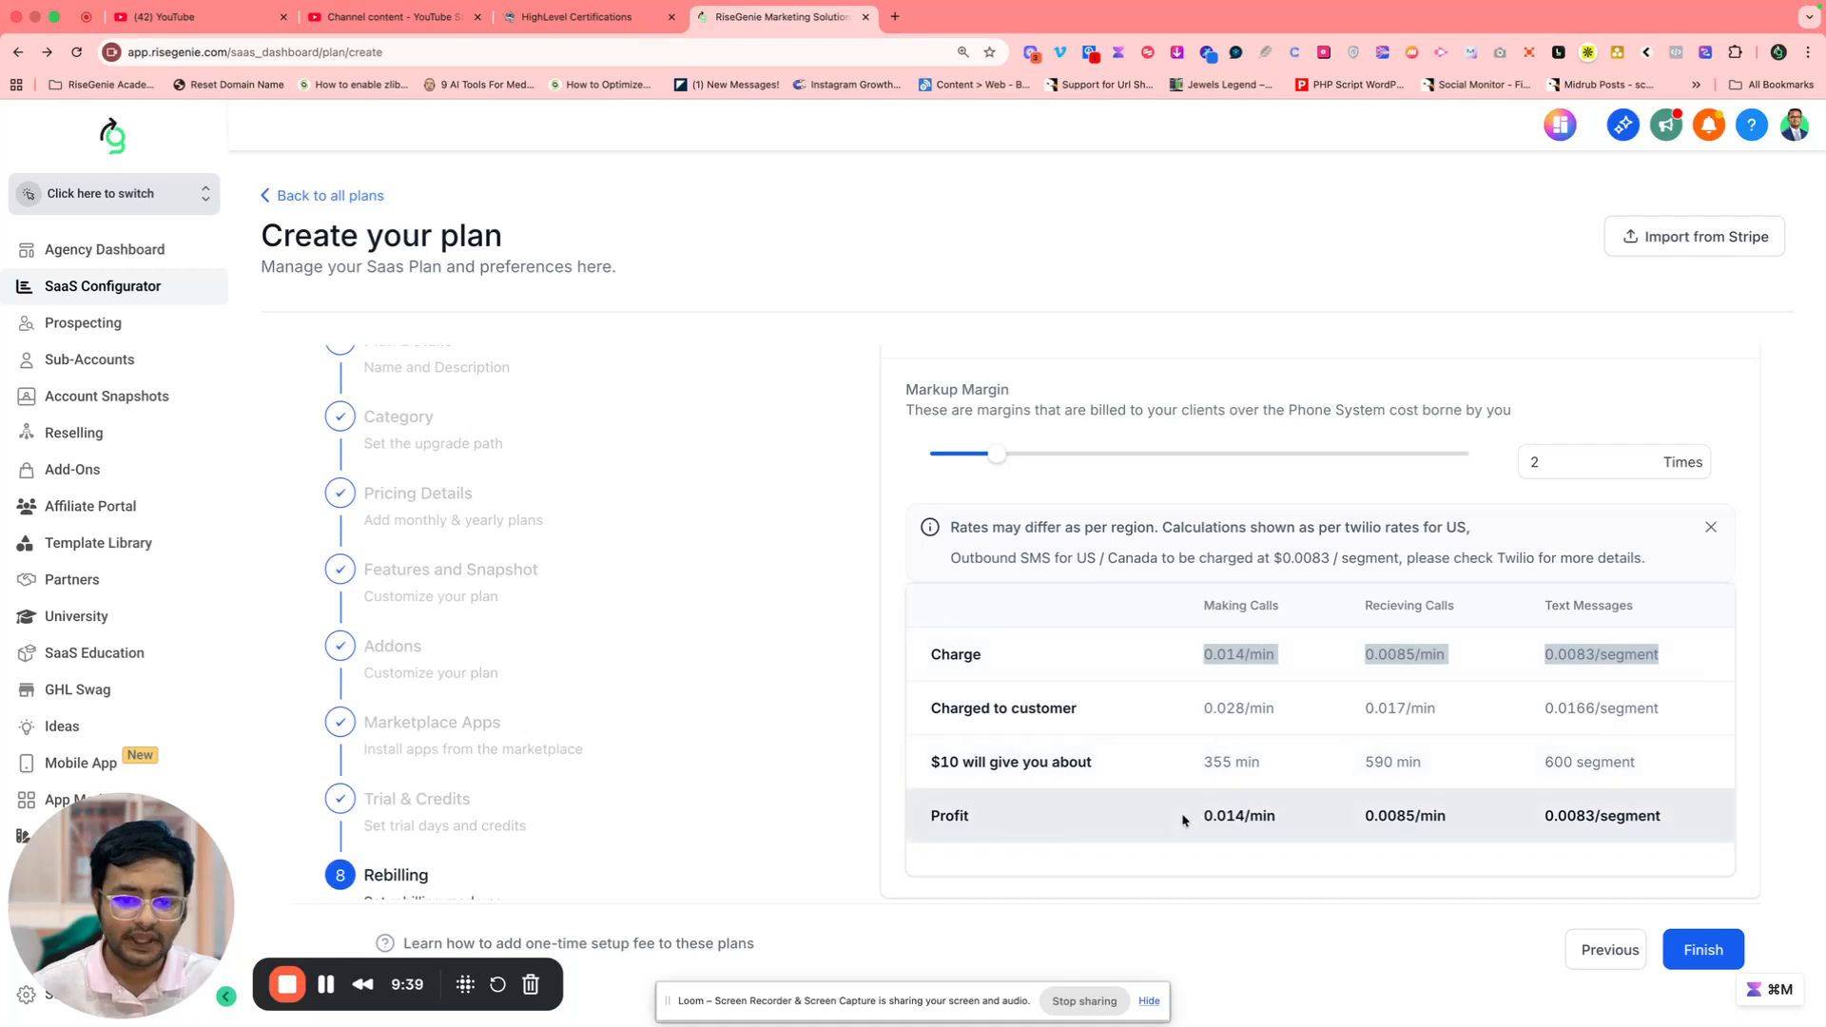
{"action": "left_click", "coordinate": [1187, 775]}
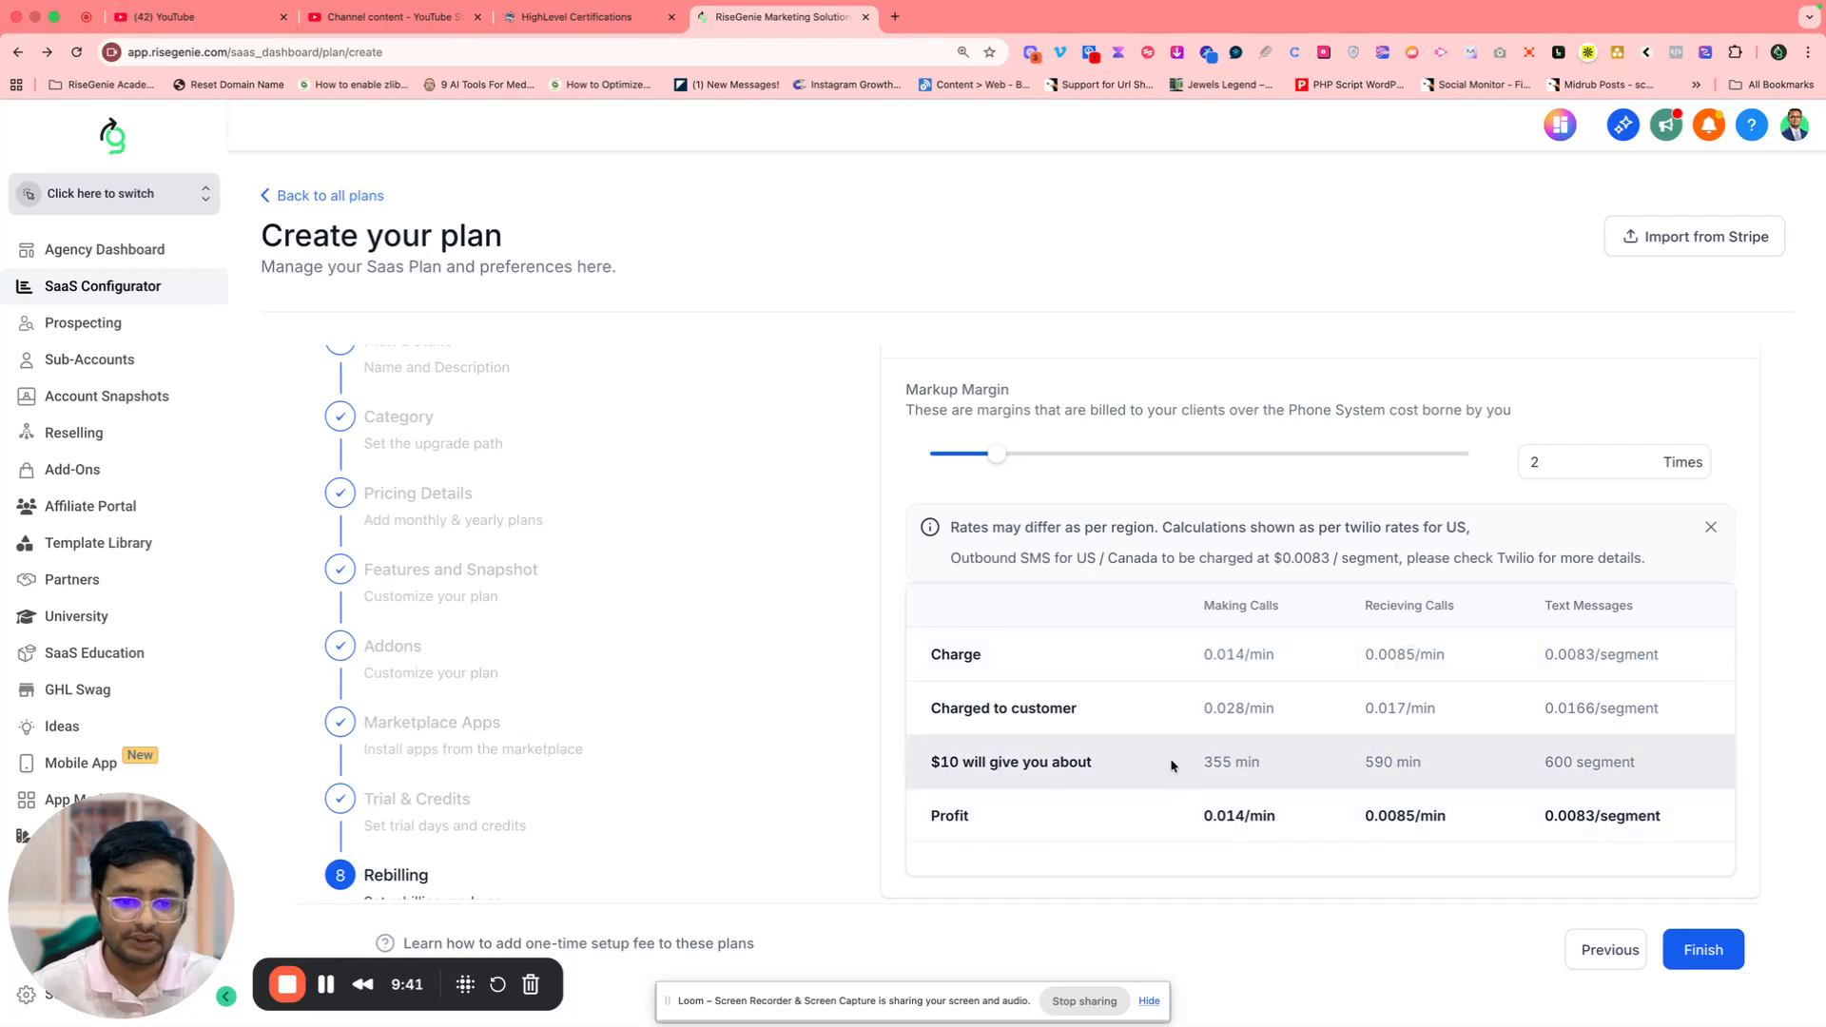
{"action": "left_click_drag", "start_coordinate": [1187, 769], "coordinate": [1617, 767]}
{"action": "left_click_drag", "start_coordinate": [1194, 718], "coordinate": [1538, 731]}
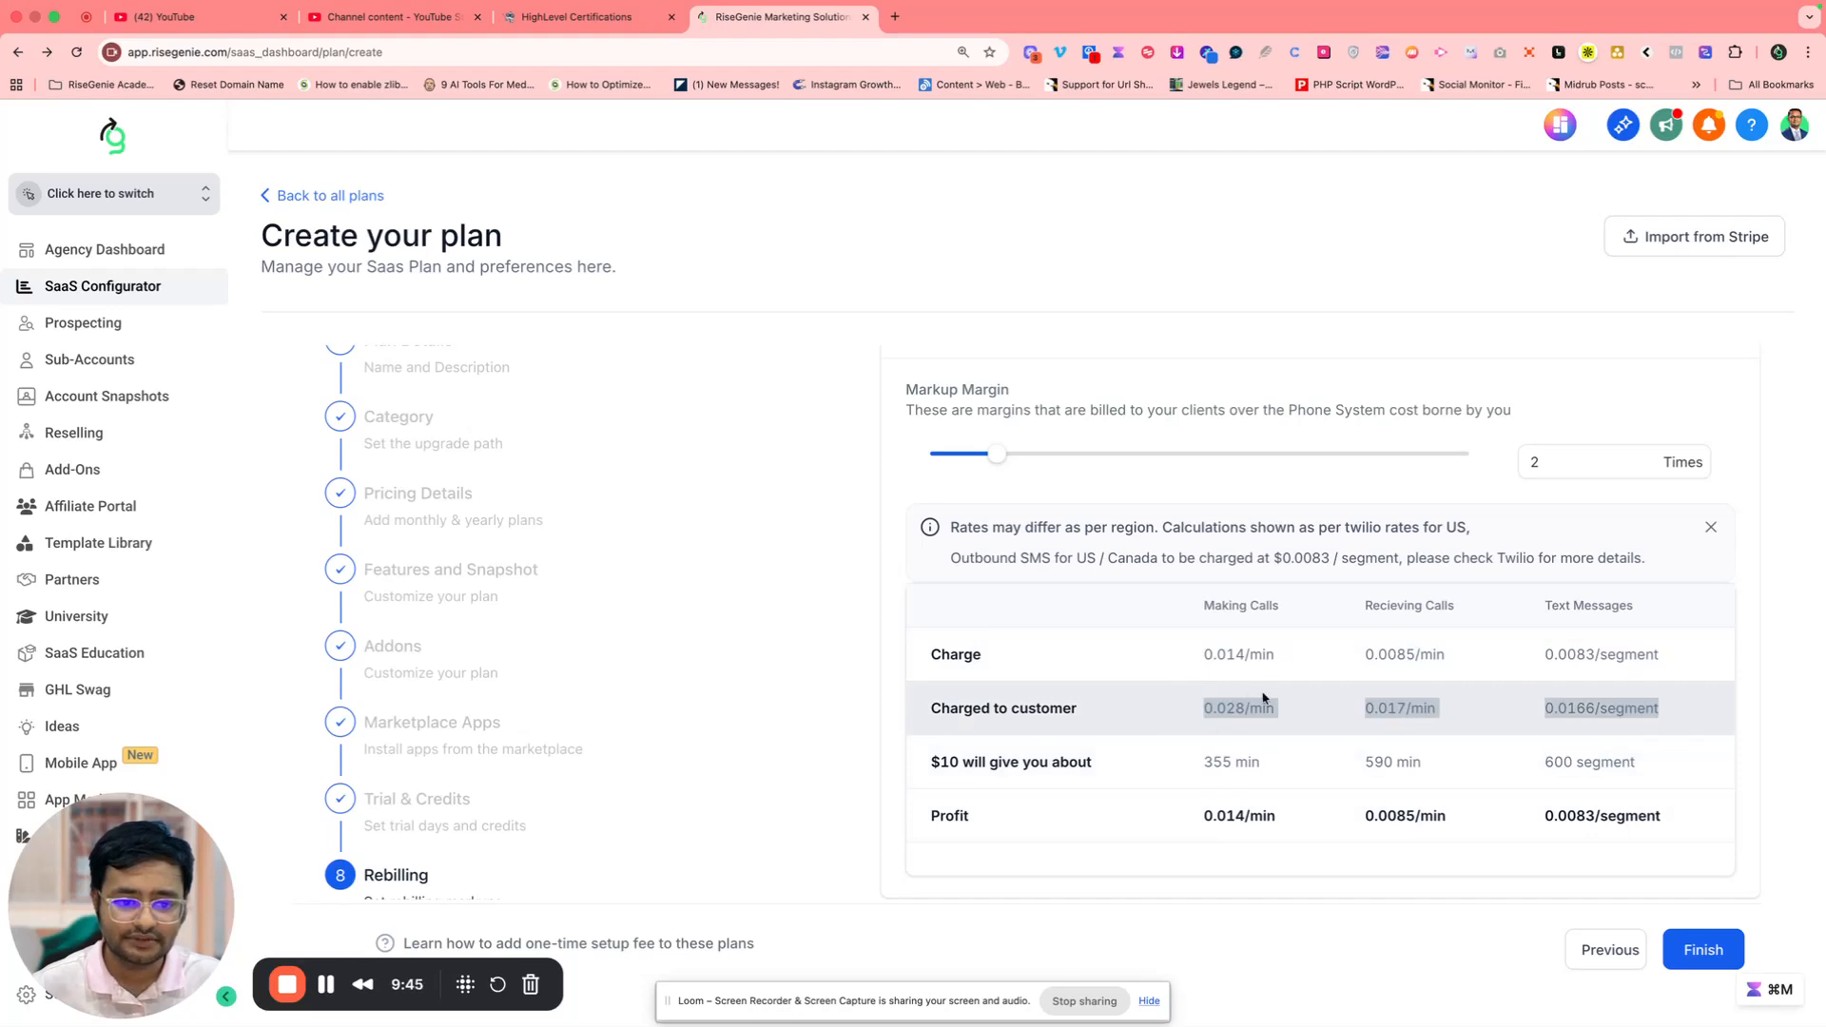
{"action": "left_click", "coordinate": [1239, 706]}
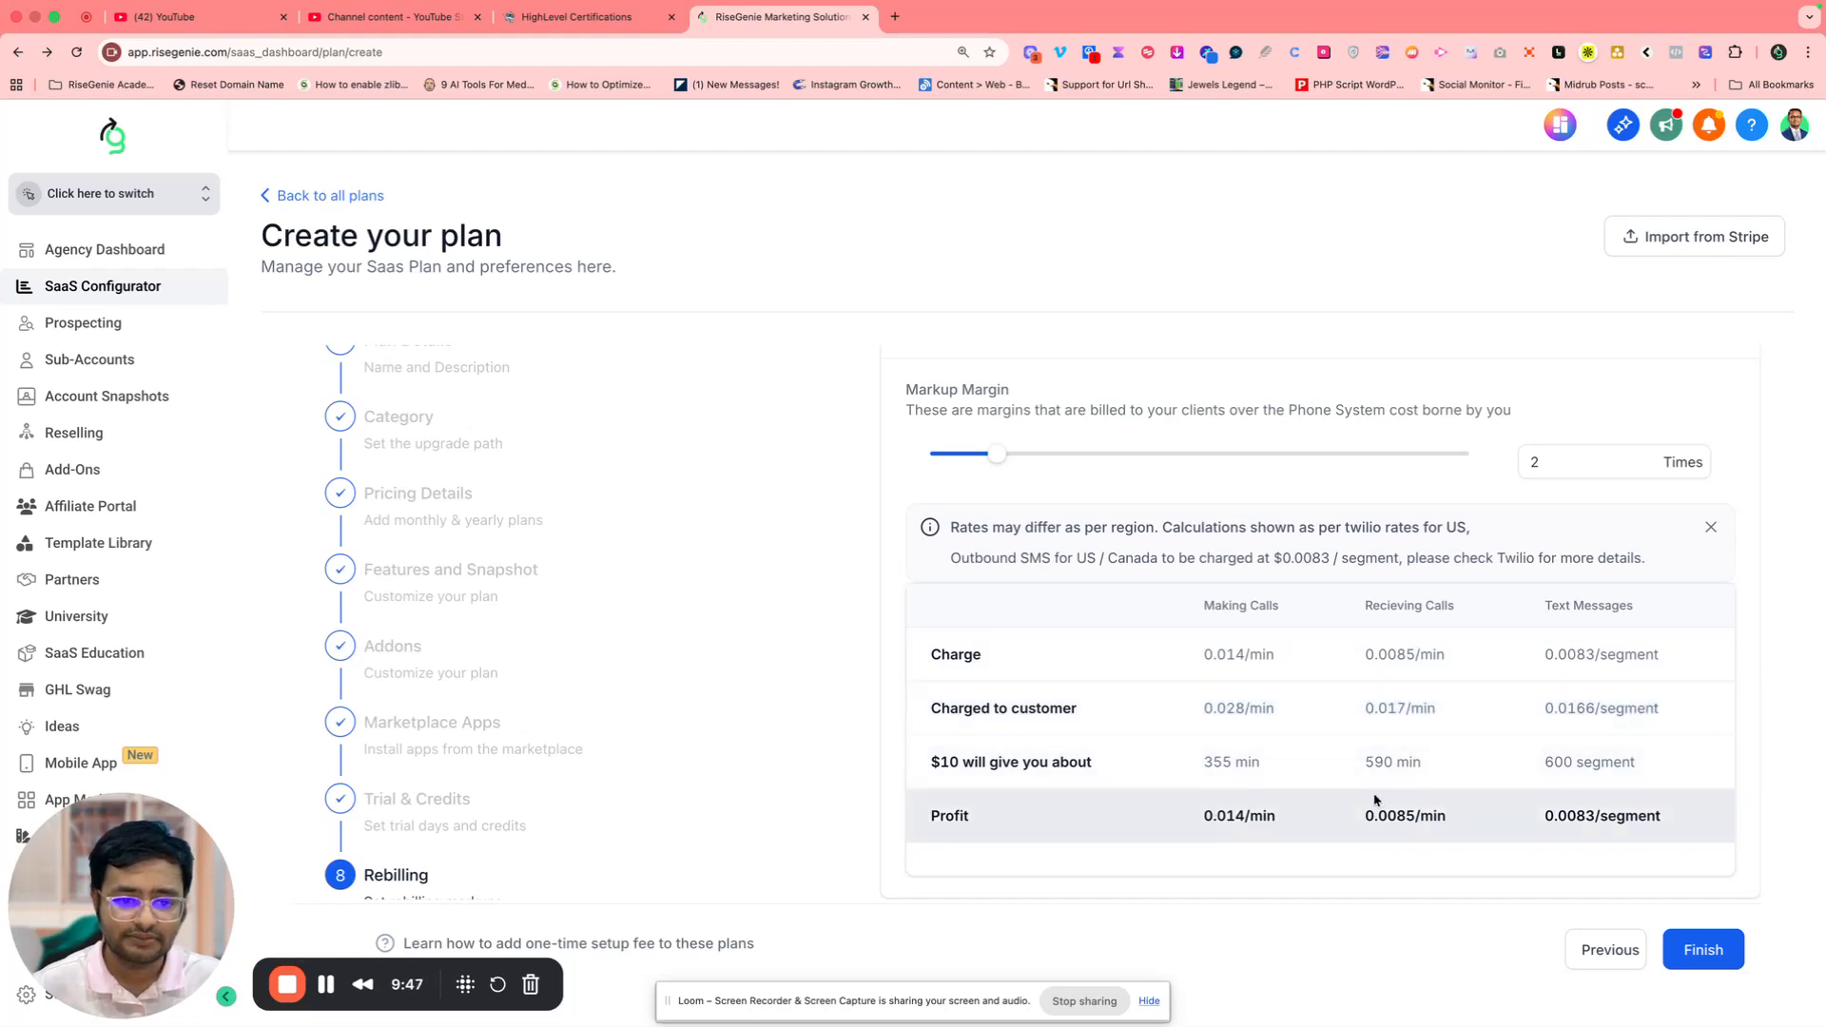
Set the rebilling markup margin for Email to 2 times
{"action": "scroll", "coordinate": [1223, 656], "scroll_direction": "down", "scroll_amount": 5}
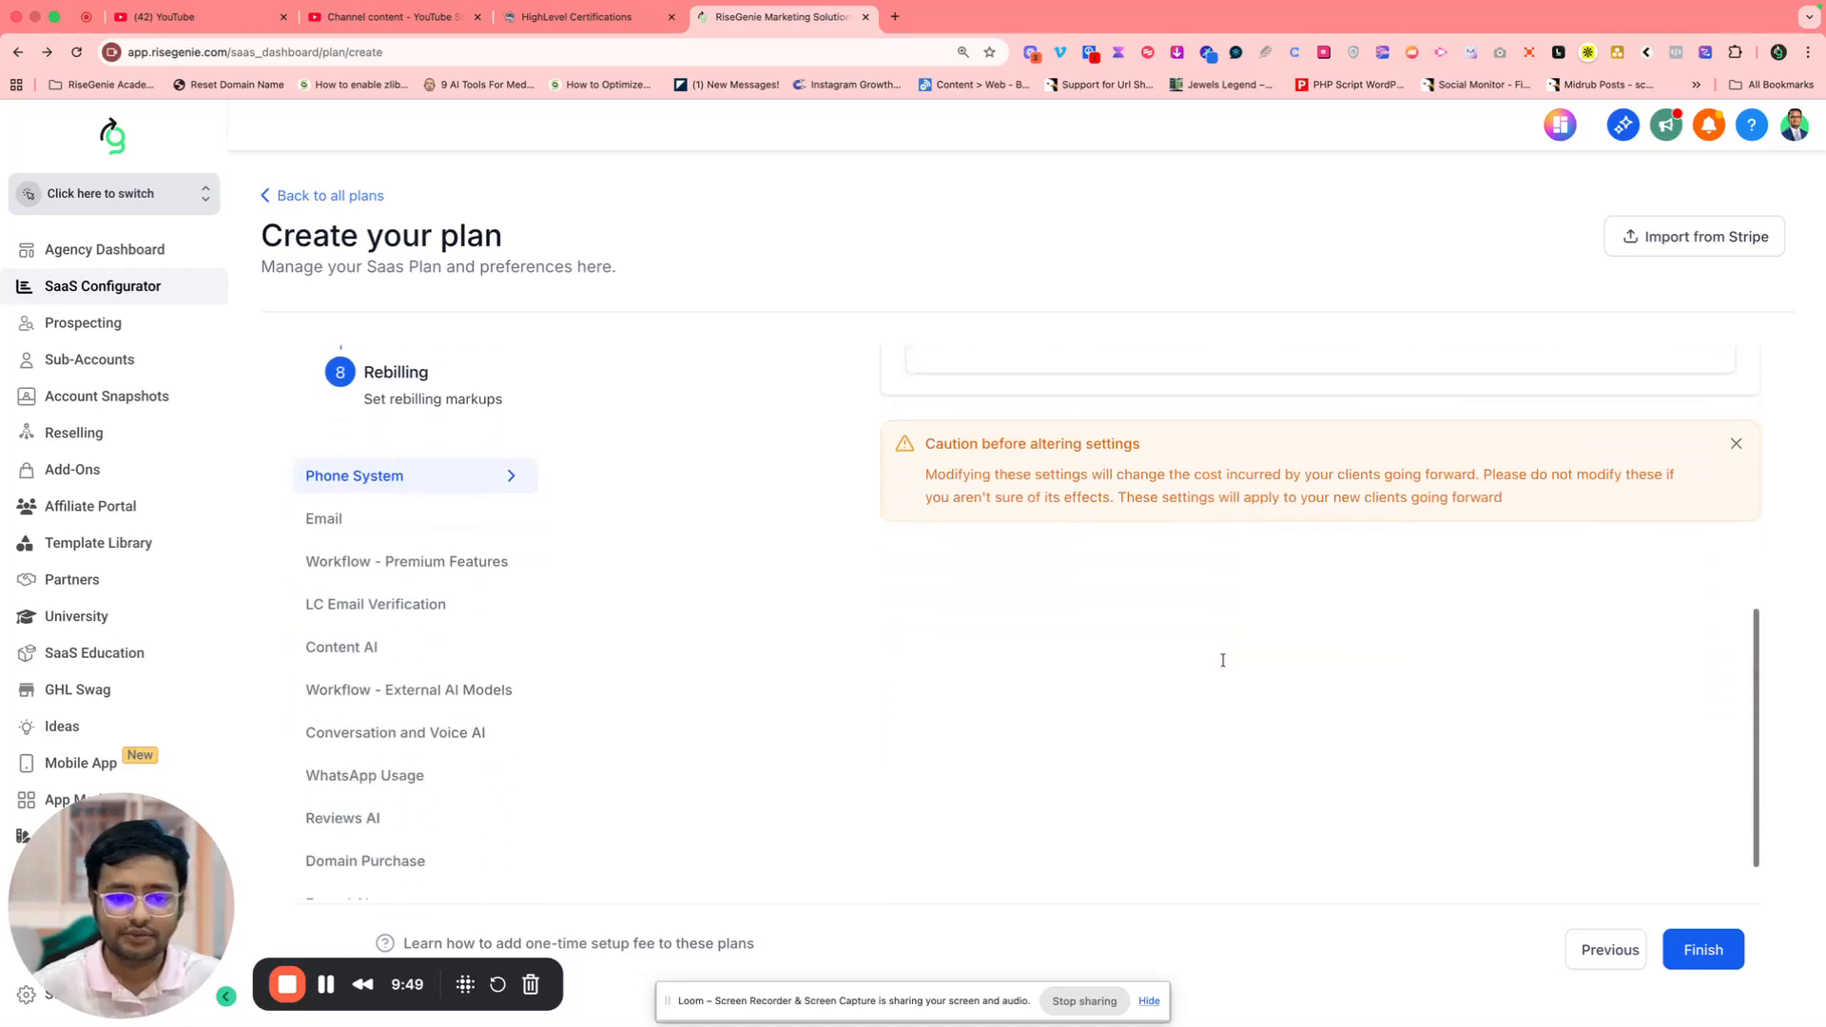
{"action": "scroll", "coordinate": [1223, 656], "scroll_direction": "up", "scroll_amount": 4}
{"action": "scroll", "coordinate": [1216, 664], "scroll_direction": "down", "scroll_amount": 2}
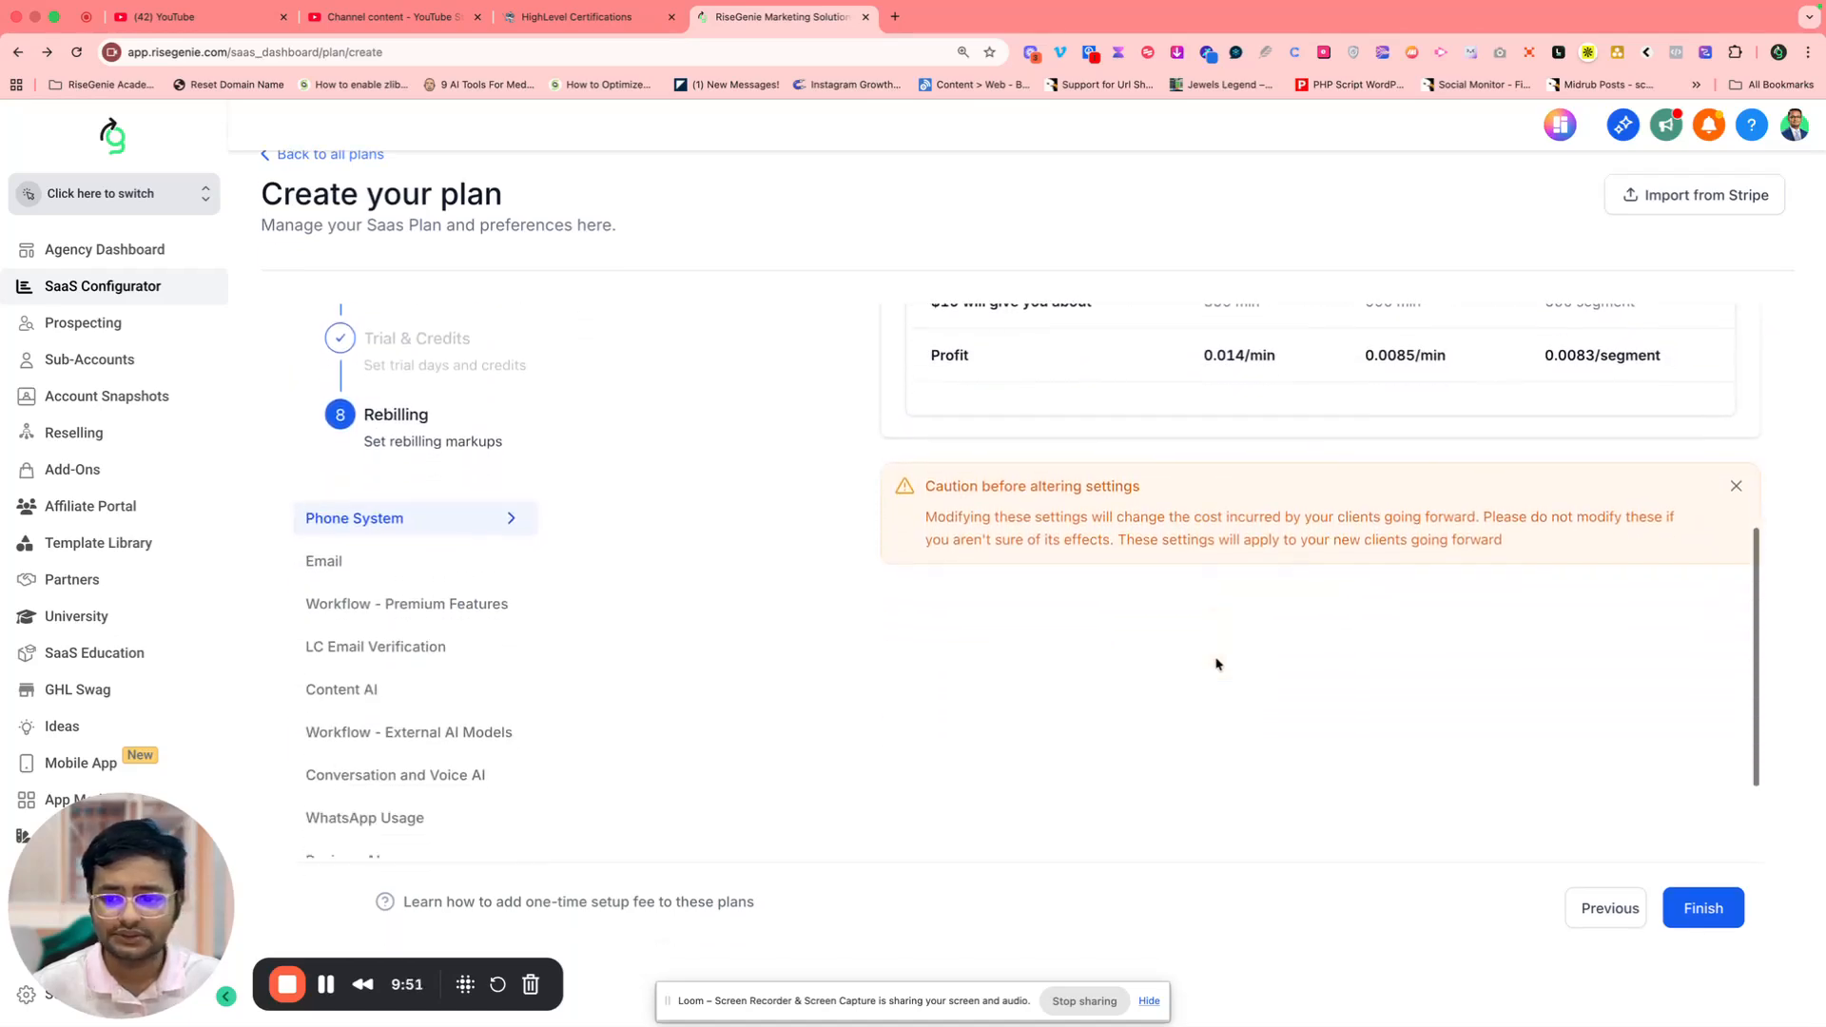
{"action": "scroll", "coordinate": [1216, 664], "scroll_direction": "down", "scroll_amount": 2}
{"action": "left_click", "coordinate": [374, 410]}
{"action": "scroll", "coordinate": [945, 470], "scroll_direction": "up", "scroll_amount": 4}
{"action": "scroll", "coordinate": [944, 470], "scroll_direction": "up", "scroll_amount": 3}
{"action": "left_click_drag", "start_coordinate": [944, 471], "coordinate": [998, 476]}
{"action": "scroll", "coordinate": [941, 504], "scroll_direction": "down", "scroll_amount": 2}
{"action": "scroll", "coordinate": [938, 514], "scroll_direction": "down", "scroll_amount": 3}
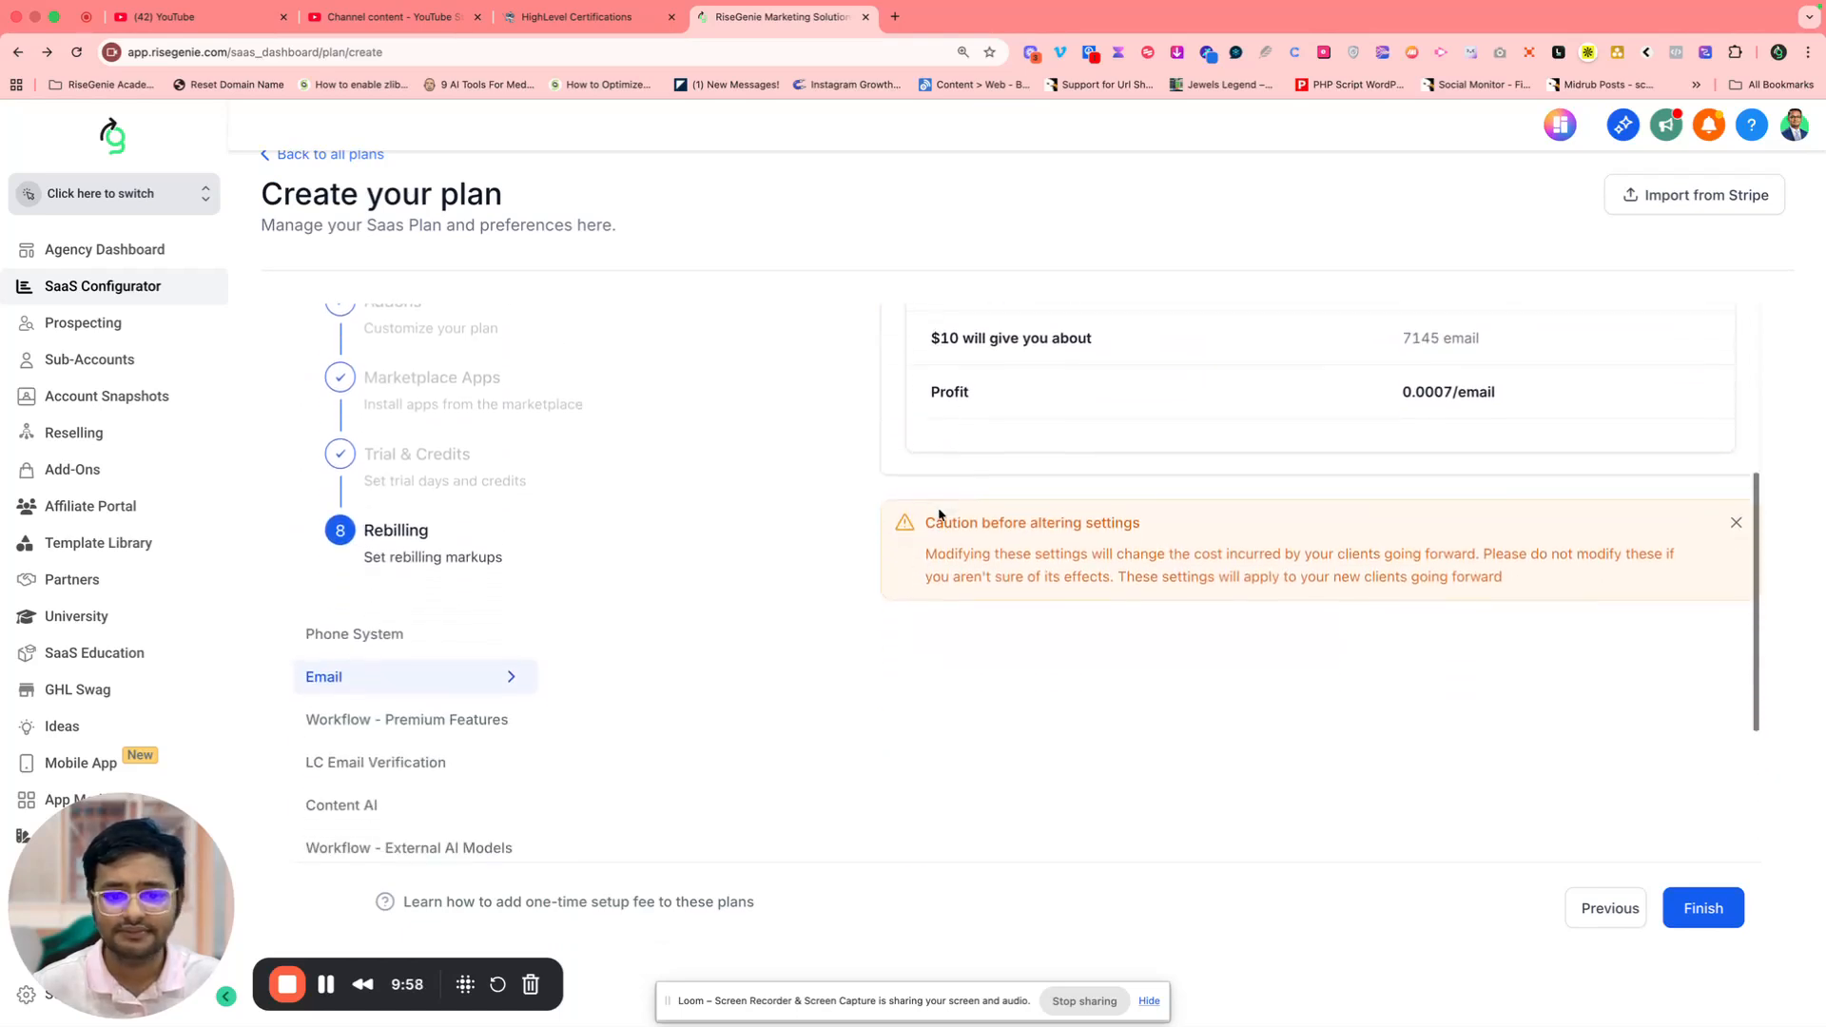
Set the rebilling markup margin for Workflow - Premium Features to 2 times
{"action": "left_click", "coordinate": [362, 725]}
{"action": "scroll", "coordinate": [1132, 394], "scroll_direction": "up", "scroll_amount": 3}
{"action": "left_click_drag", "start_coordinate": [962, 399], "coordinate": [999, 403]}
{"action": "scroll", "coordinate": [560, 646], "scroll_direction": "down", "scroll_amount": 3}
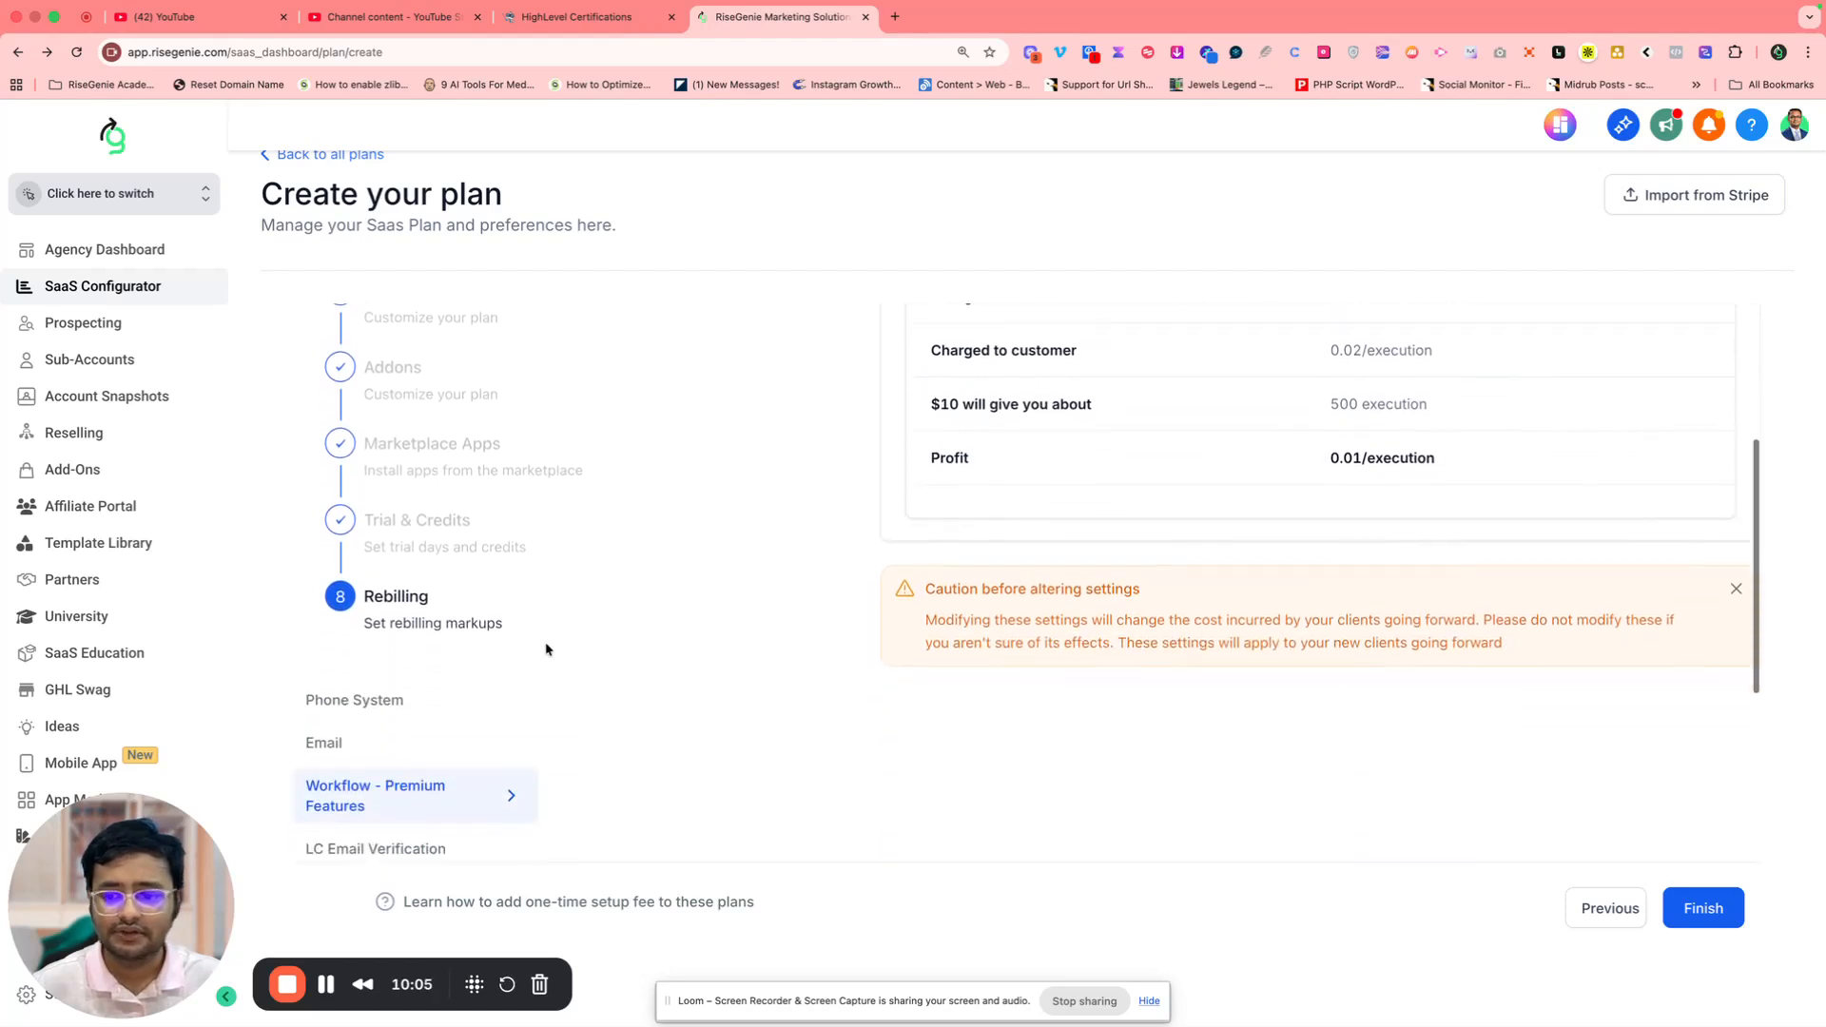
Look through the remaining rebilling services from Agent Studio and Funnel AI back to Content AI and LC Email Verification
{"action": "scroll", "coordinate": [476, 783], "scroll_direction": "down", "scroll_amount": 5}
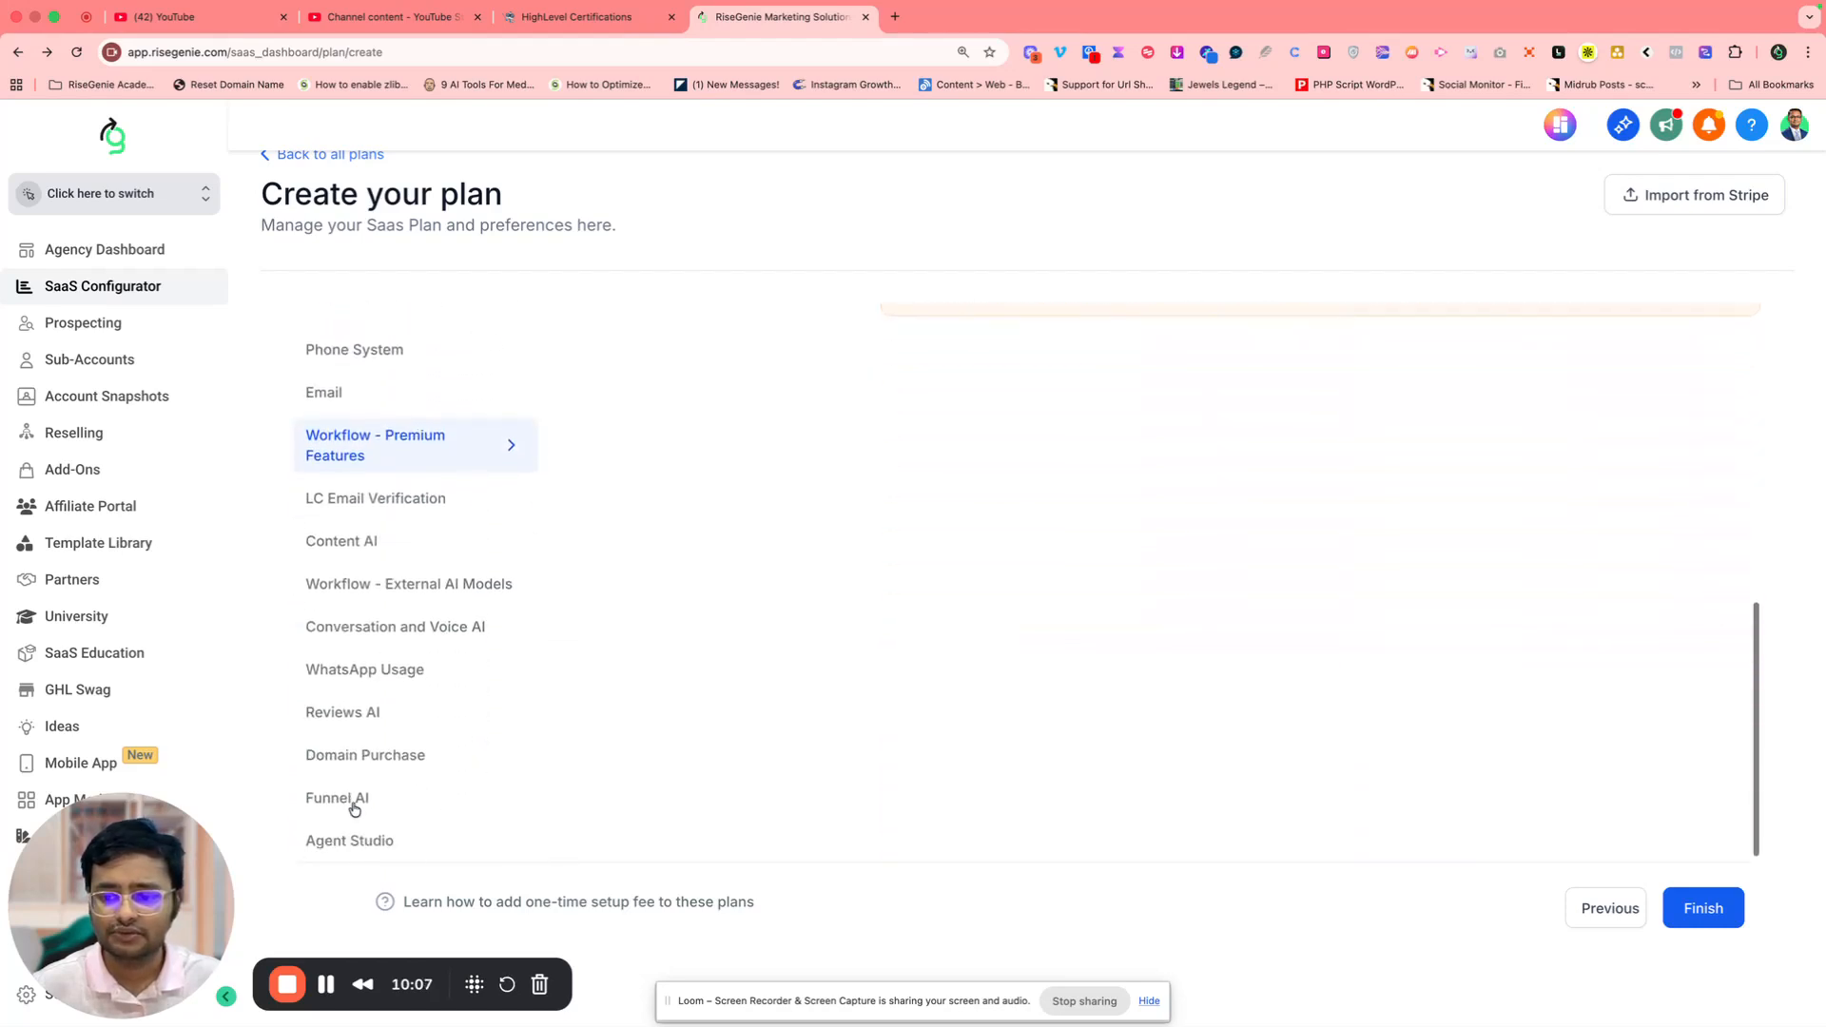
{"action": "left_click", "coordinate": [328, 848]}
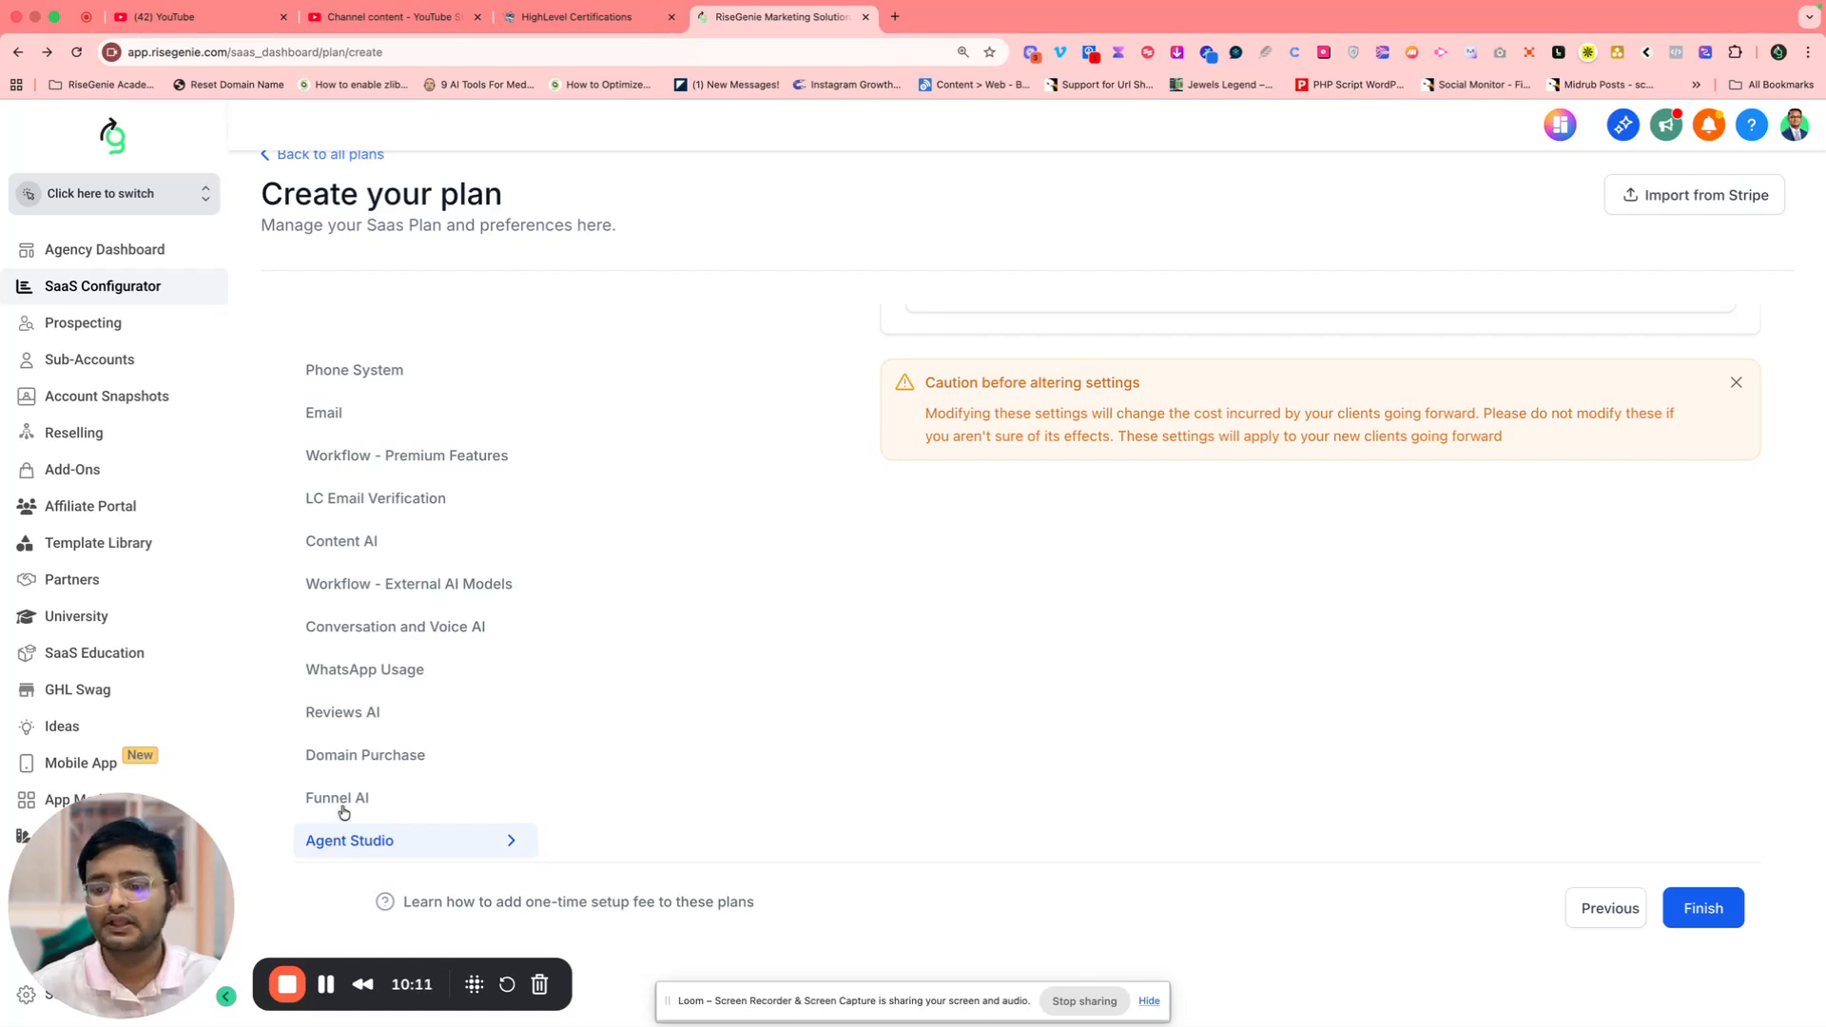
{"action": "left_click", "coordinate": [343, 808]}
{"action": "left_click", "coordinate": [332, 761]}
{"action": "left_click", "coordinate": [341, 720]}
{"action": "left_click", "coordinate": [341, 668]}
{"action": "left_click", "coordinate": [337, 629]}
{"action": "left_click", "coordinate": [338, 589]}
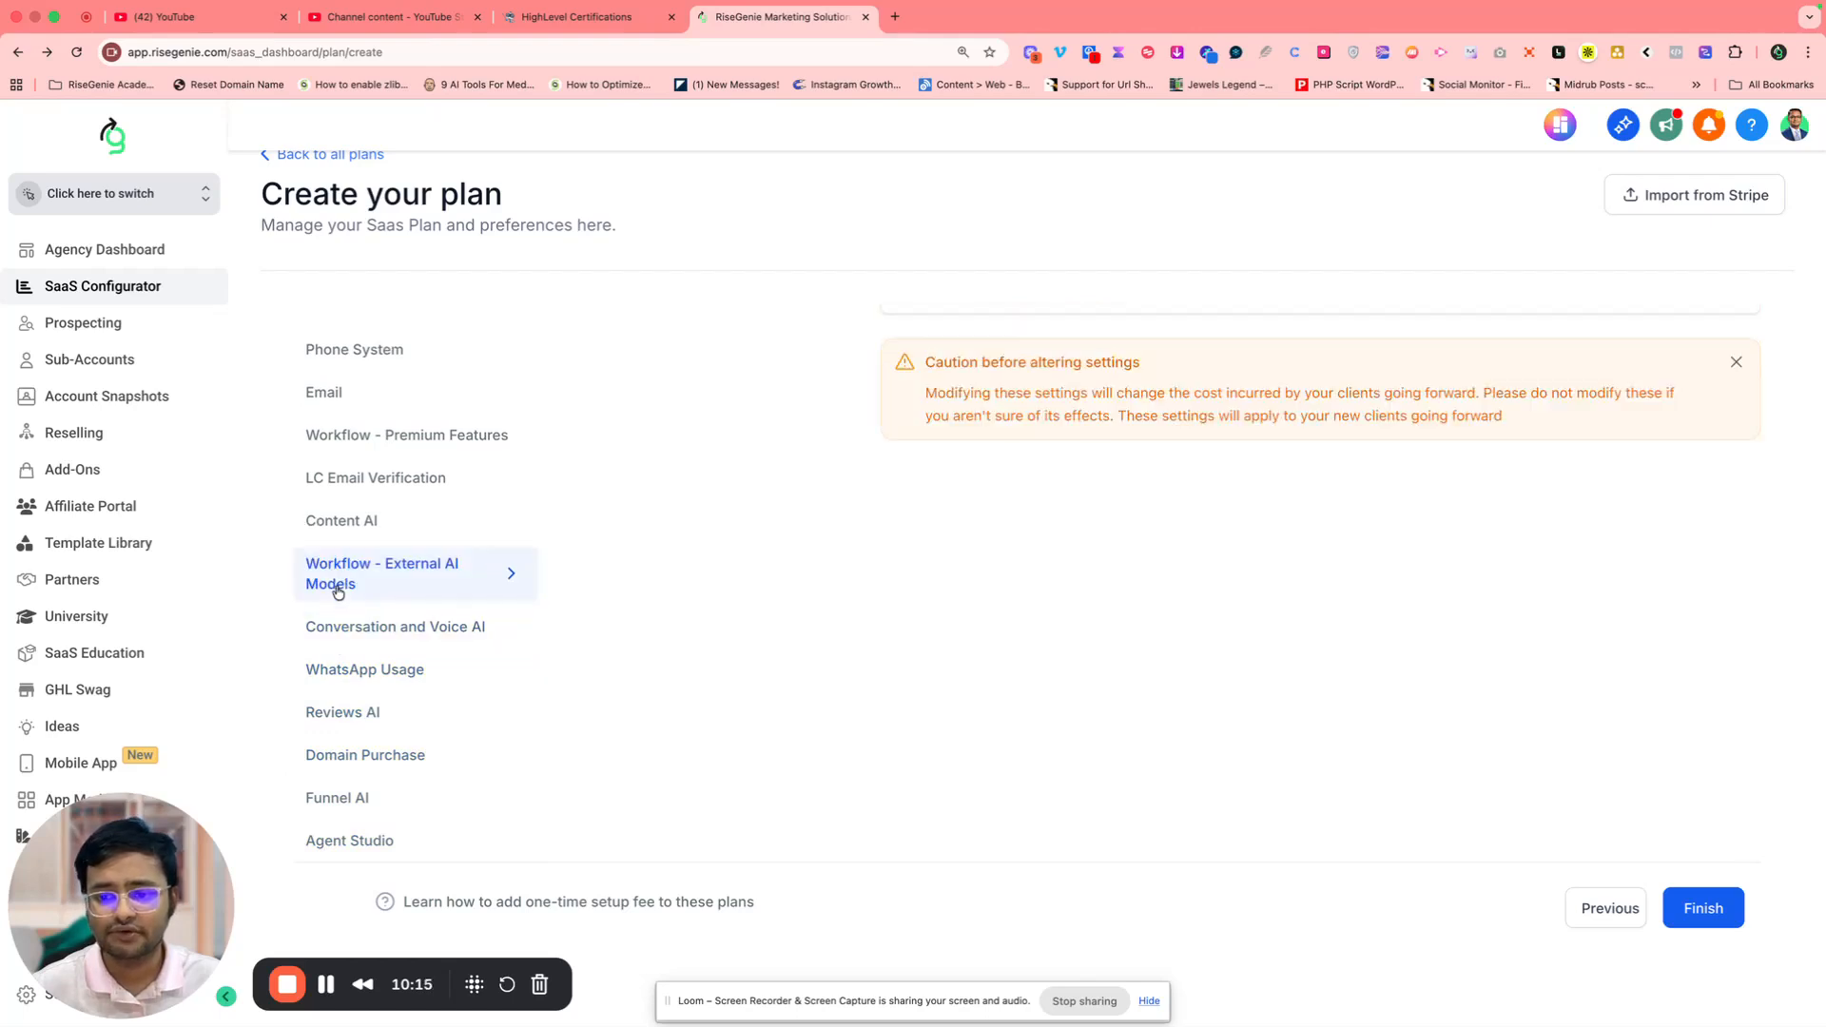
{"action": "left_click", "coordinate": [338, 528]}
{"action": "left_click", "coordinate": [359, 500]}
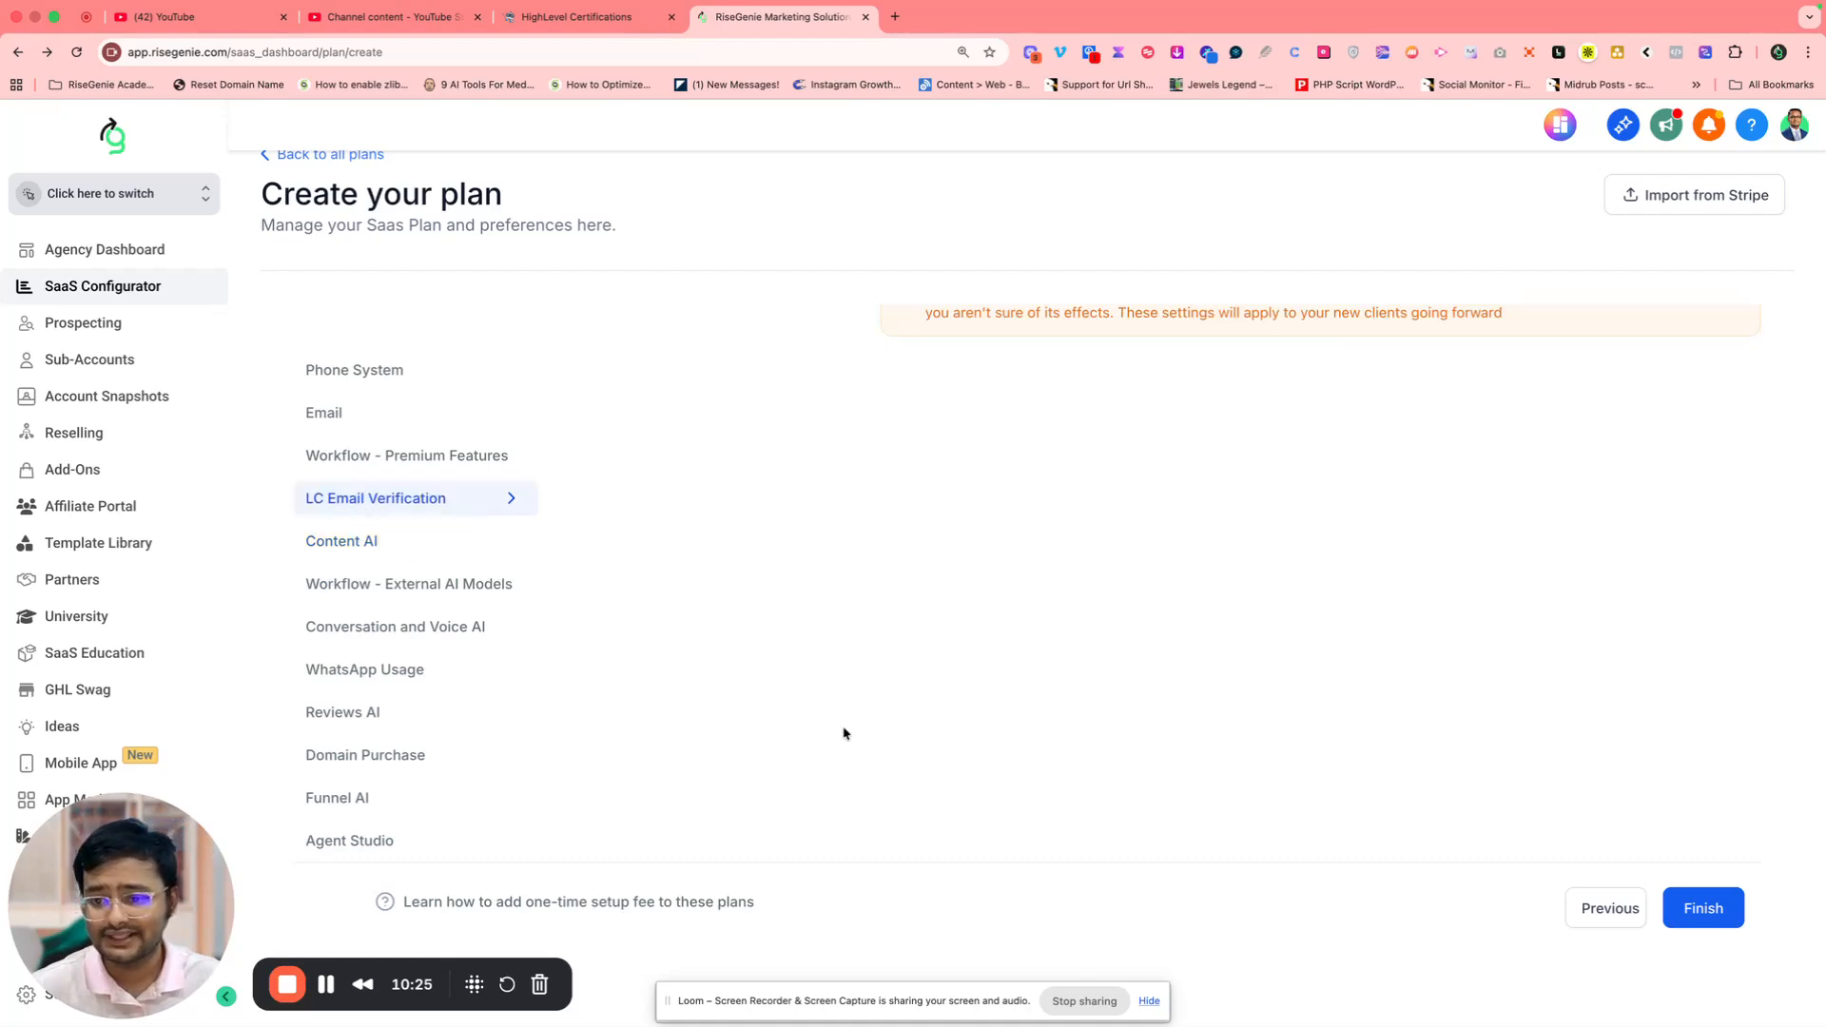
Recheck the Workflow - Premium Features markup, finish creating the plan and dismiss the experience survey
{"action": "scroll", "coordinate": [843, 734], "scroll_direction": "up", "scroll_amount": 3}
{"action": "left_click", "coordinate": [421, 739]}
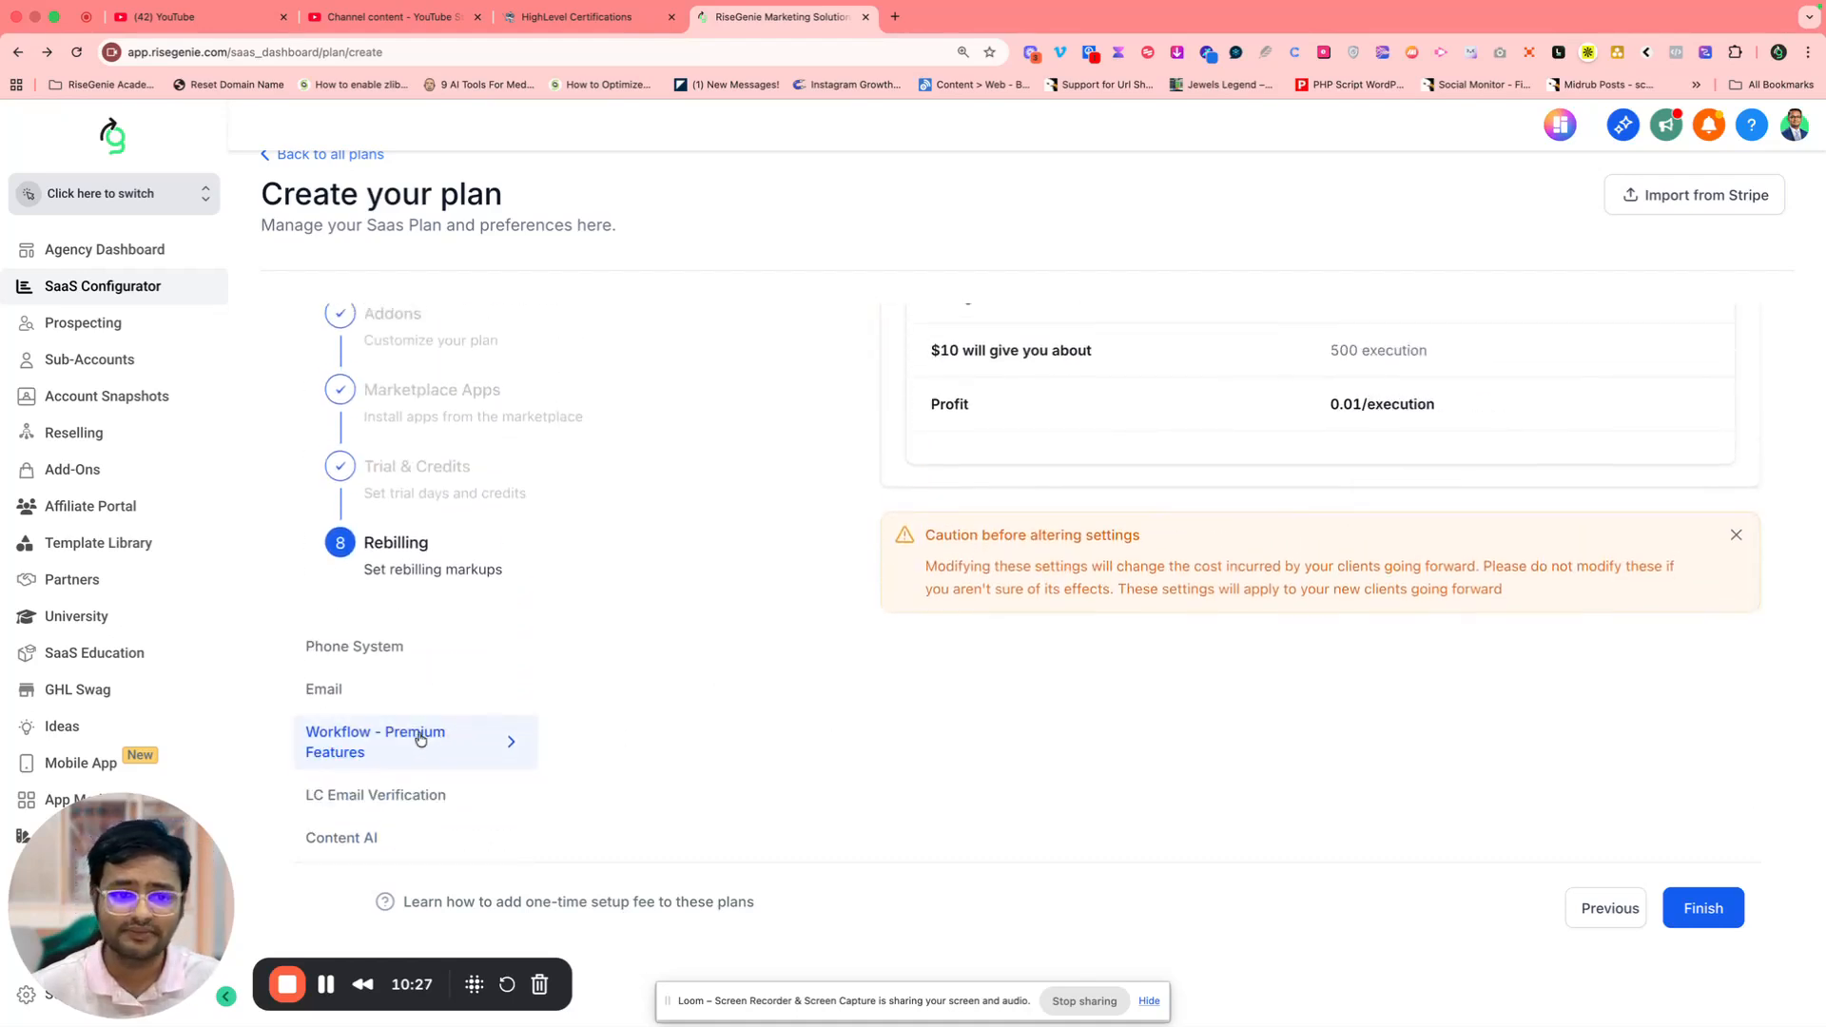
{"action": "scroll", "coordinate": [884, 755], "scroll_direction": "up", "scroll_amount": 4}
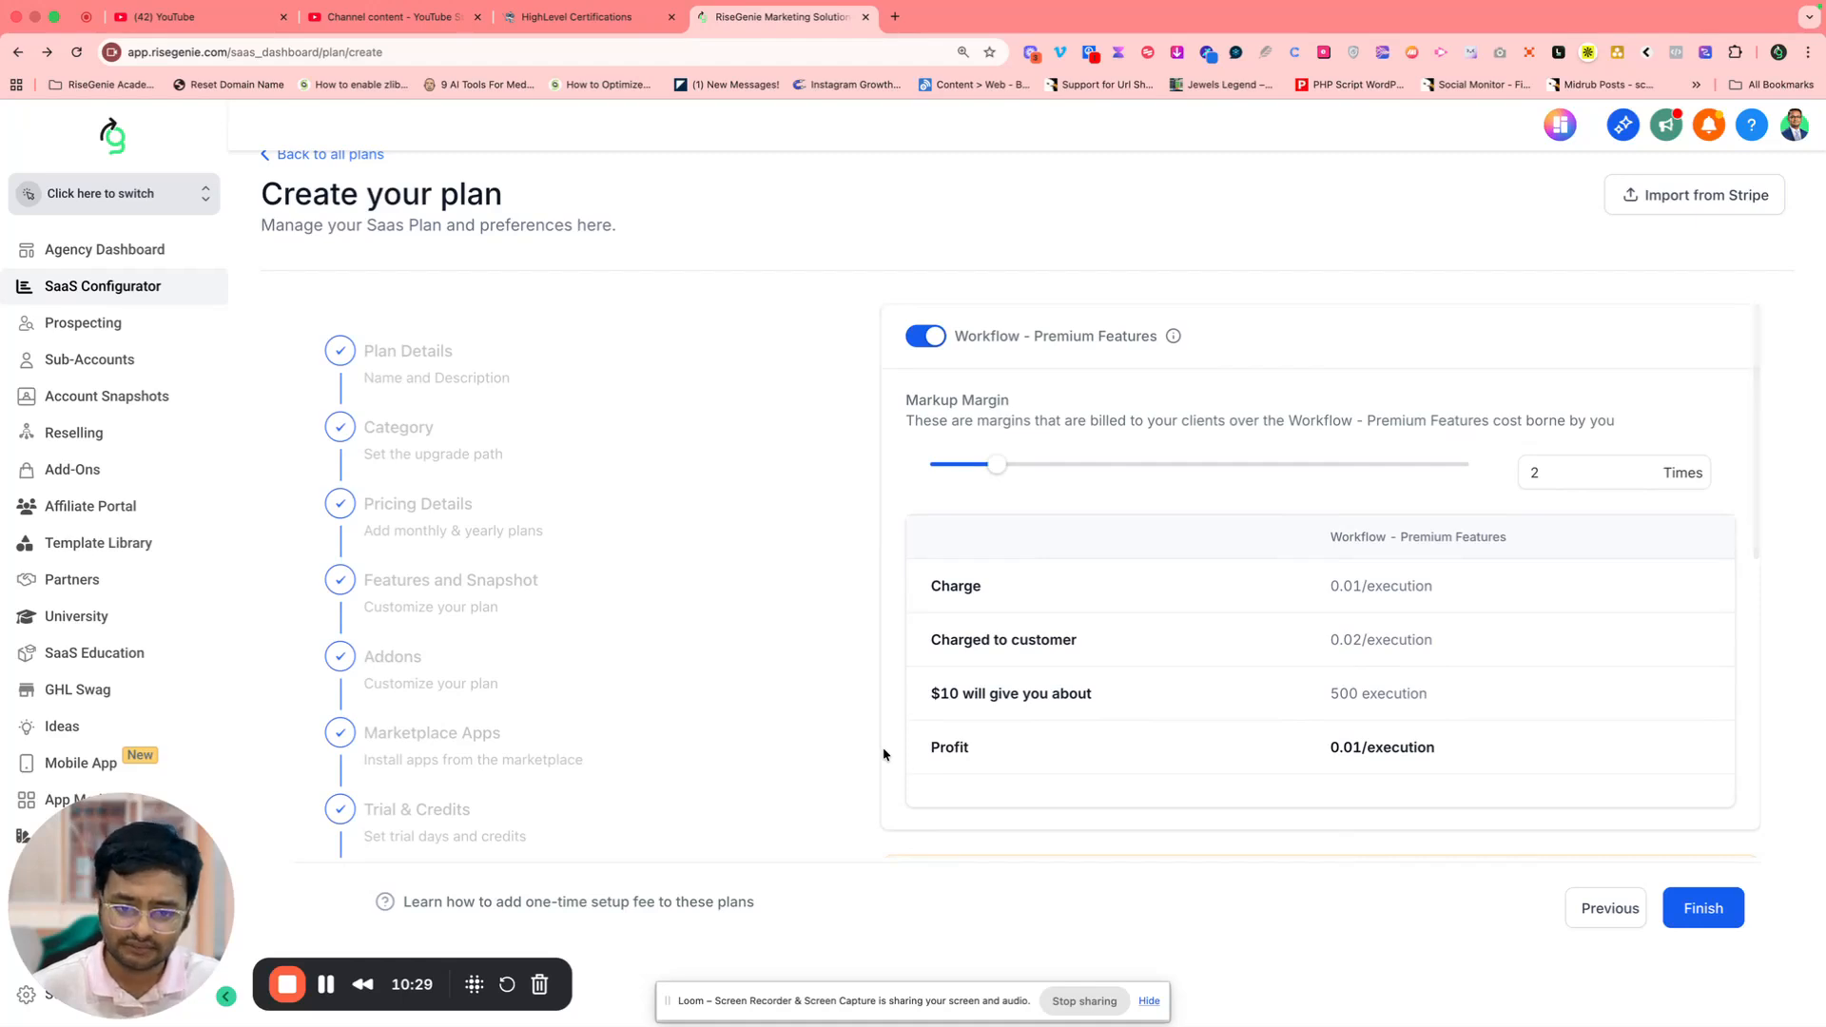
{"action": "scroll", "coordinate": [884, 754], "scroll_direction": "down", "scroll_amount": 6}
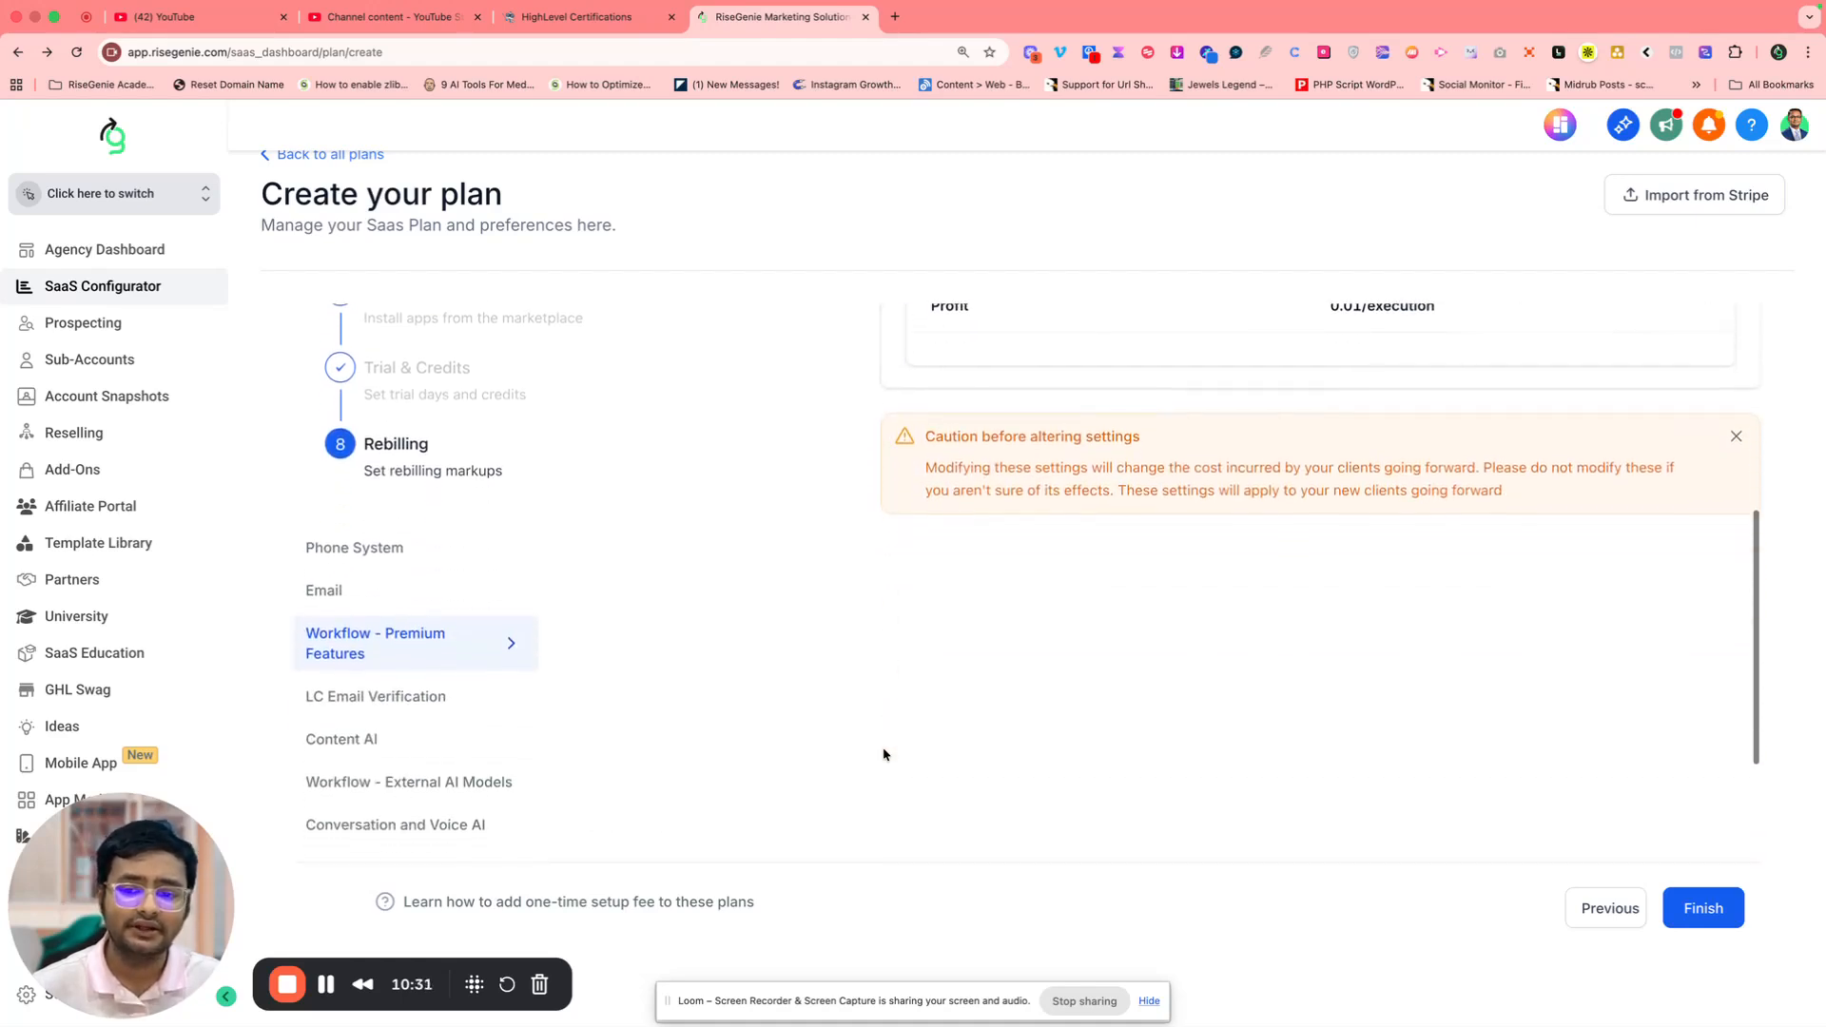
{"action": "scroll", "coordinate": [883, 754], "scroll_direction": "down", "scroll_amount": 2}
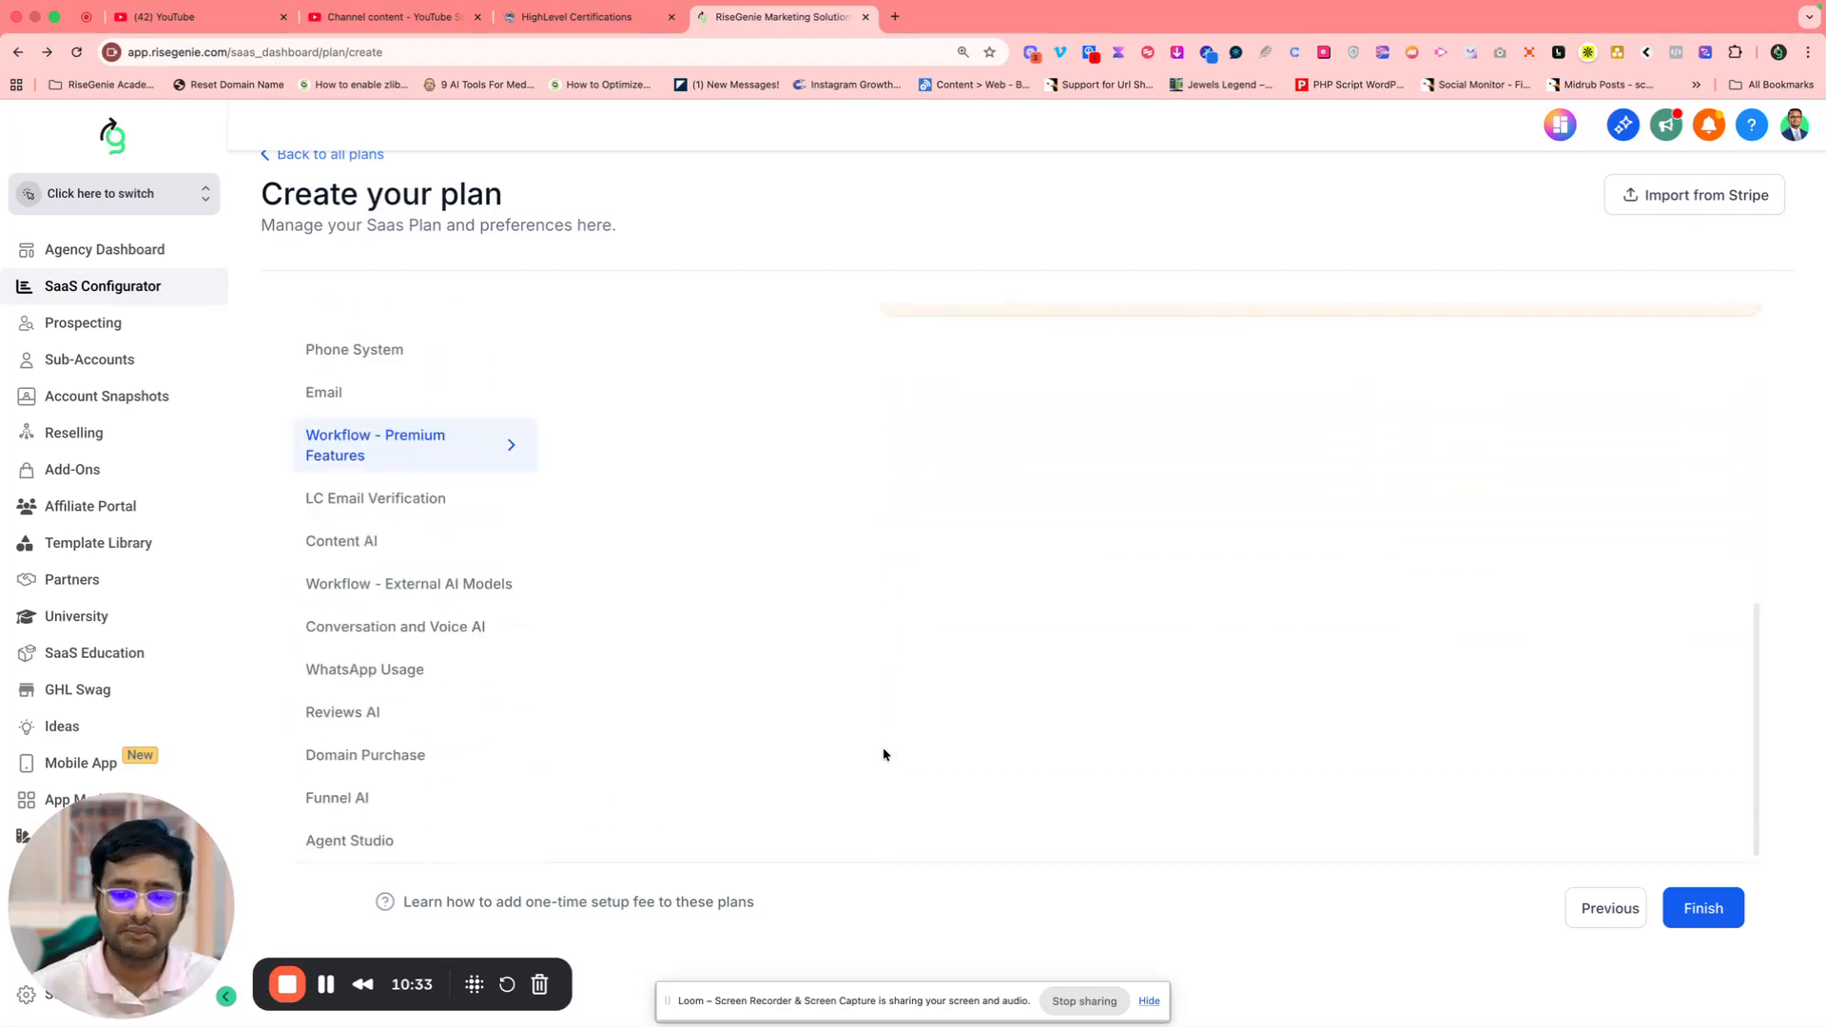
{"action": "scroll", "coordinate": [884, 754], "scroll_direction": "up", "scroll_amount": 5}
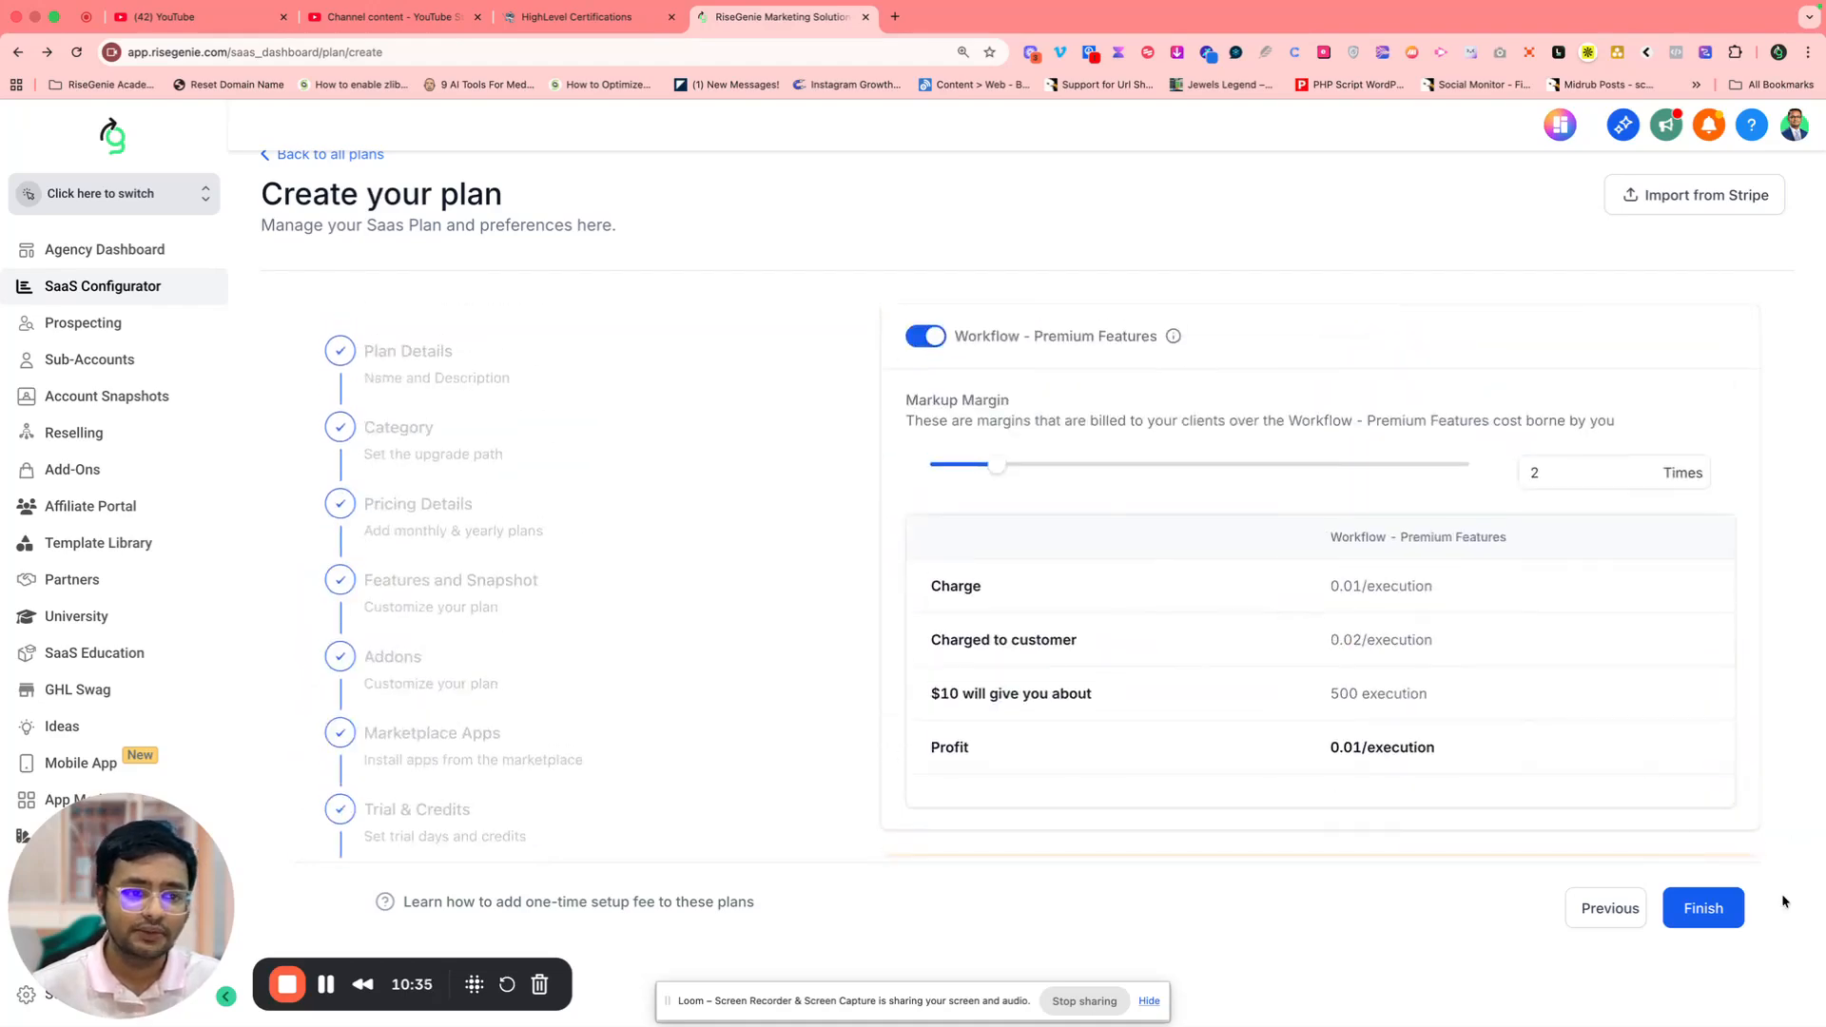
{"action": "left_click", "coordinate": [1703, 909]}
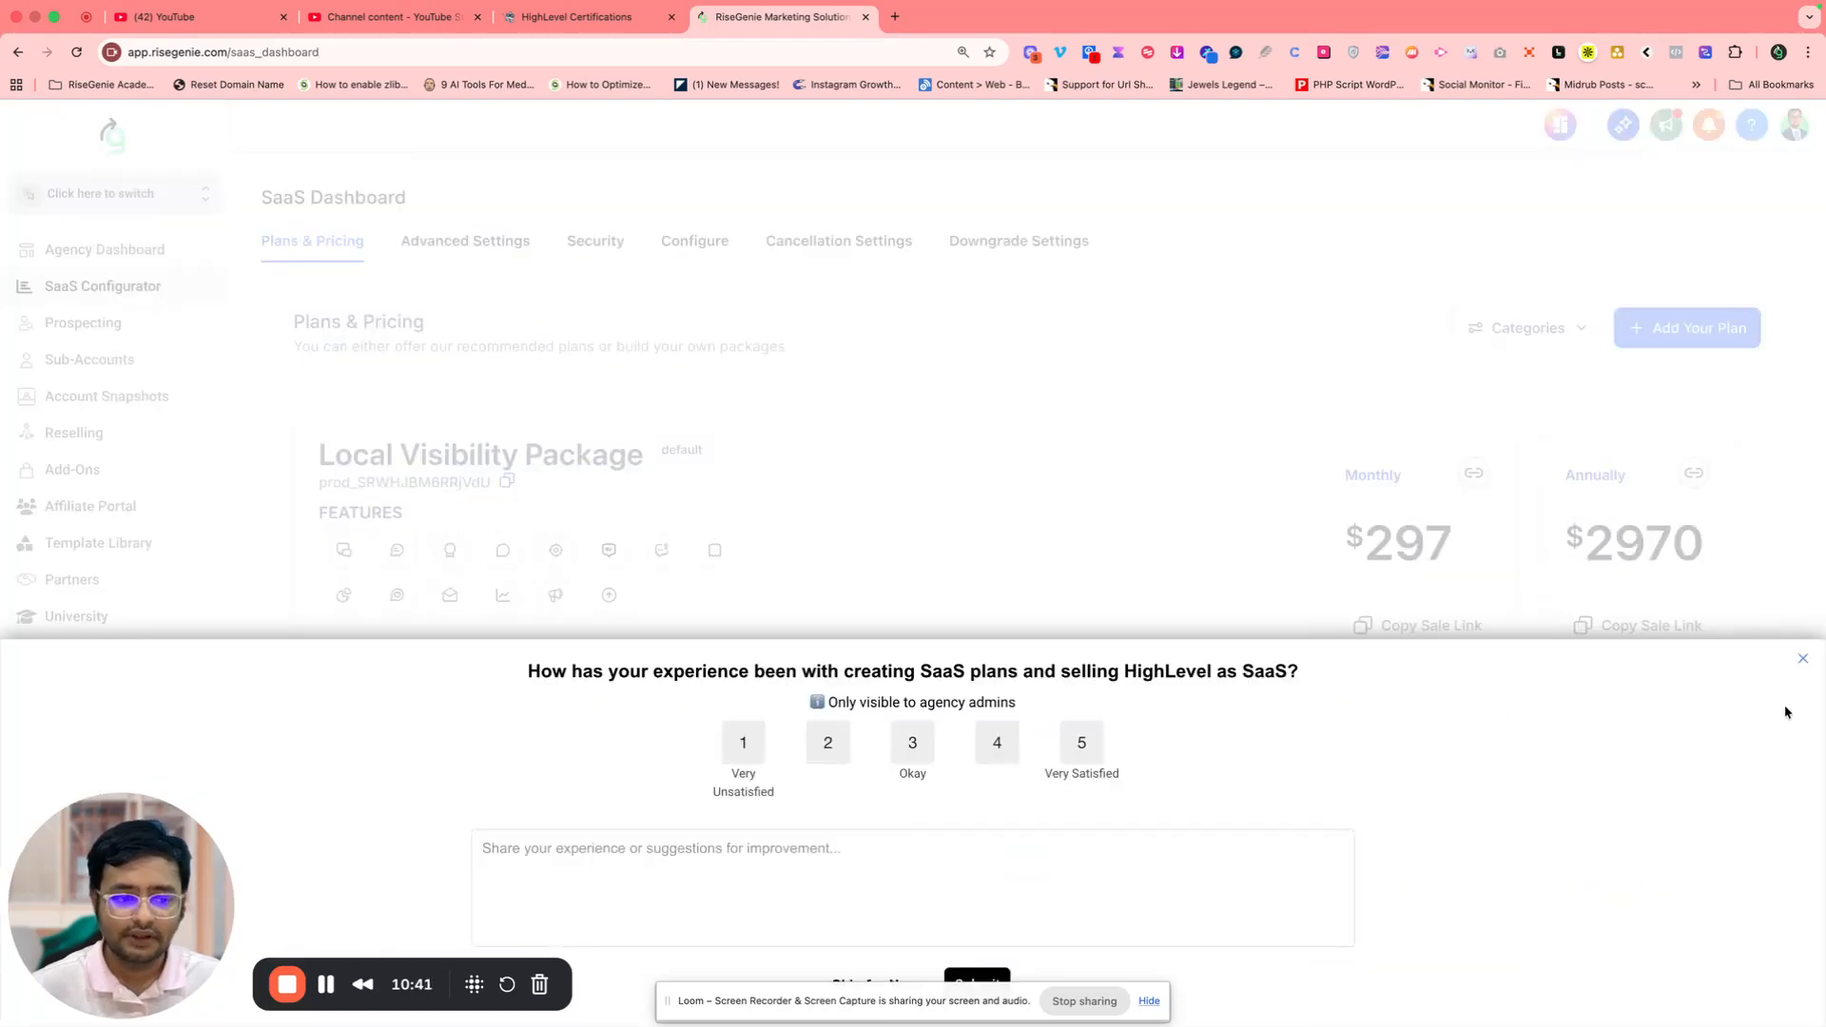
{"action": "left_click", "coordinate": [1803, 658]}
Find the Risegenie Automation Lite plan among the plans and check its name, category and features
{"action": "scroll", "coordinate": [803, 735], "scroll_direction": "down", "scroll_amount": 1}
{"action": "scroll", "coordinate": [804, 736], "scroll_direction": "down", "scroll_amount": 2}
{"action": "left_click_drag", "start_coordinate": [321, 645], "coordinate": [674, 652]}
{"action": "left_click", "coordinate": [751, 688]}
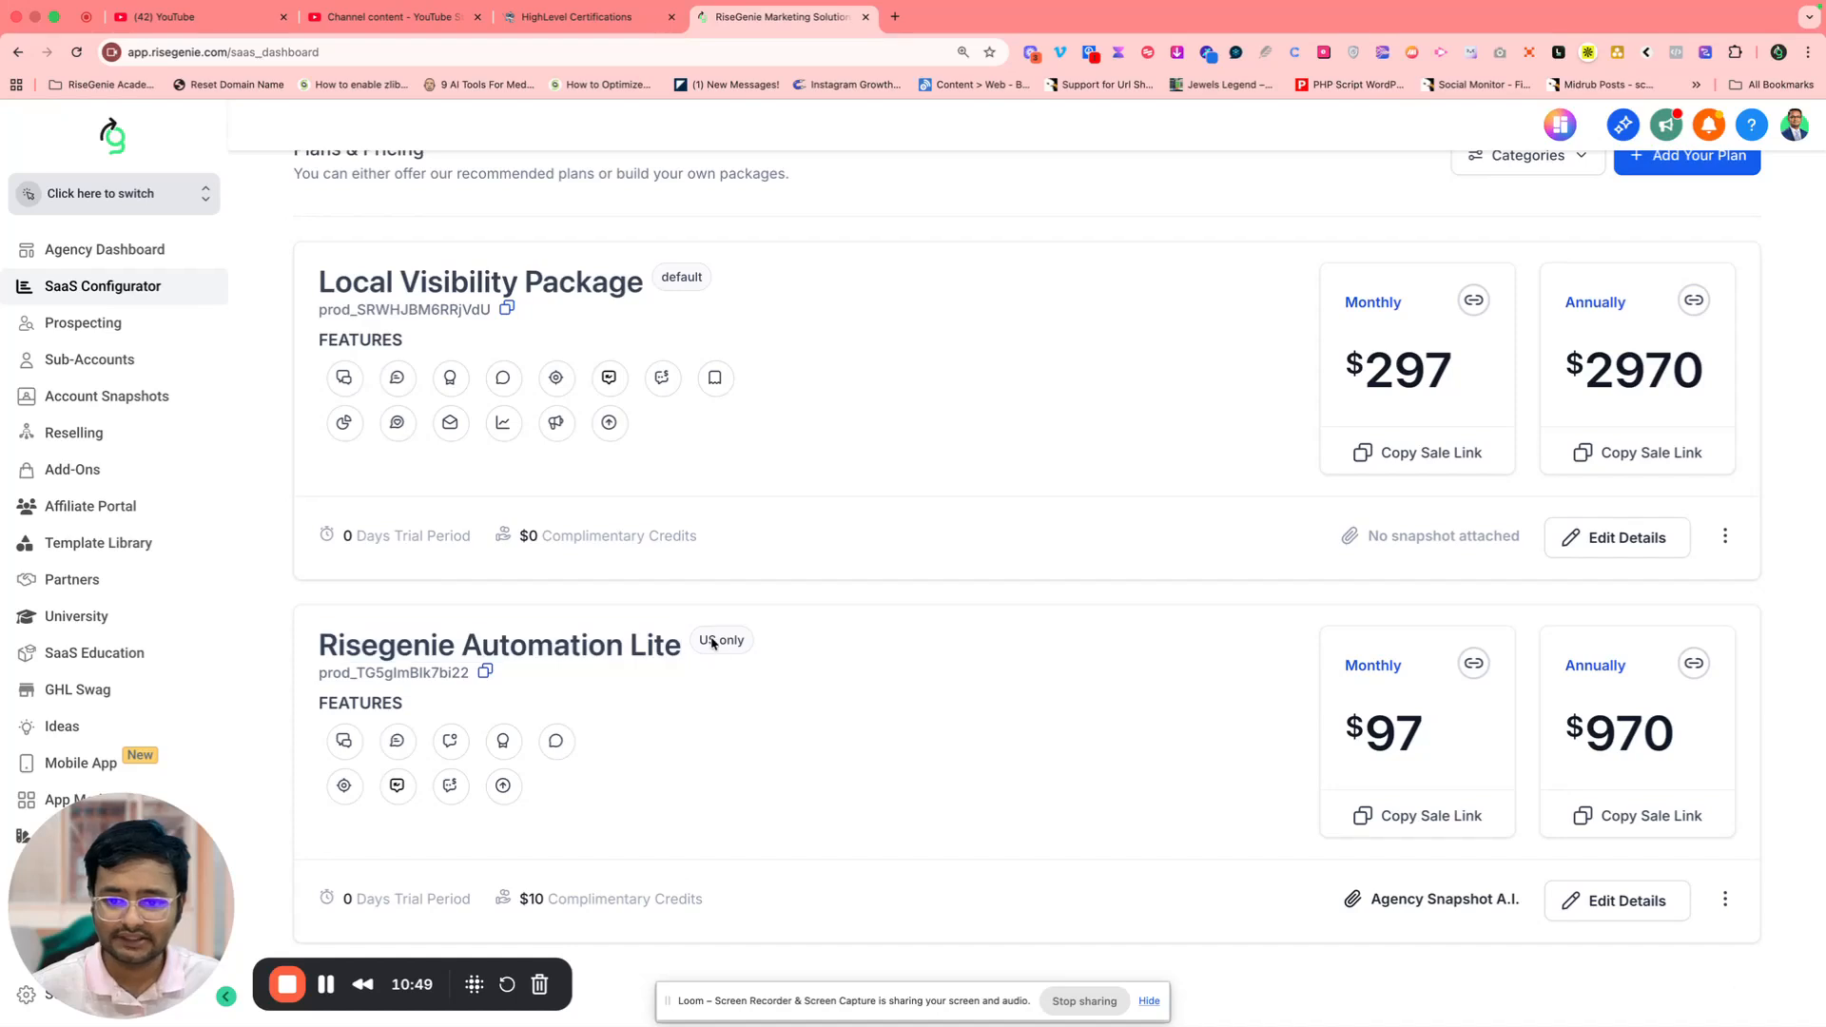
{"action": "double_click", "coordinate": [511, 642]}
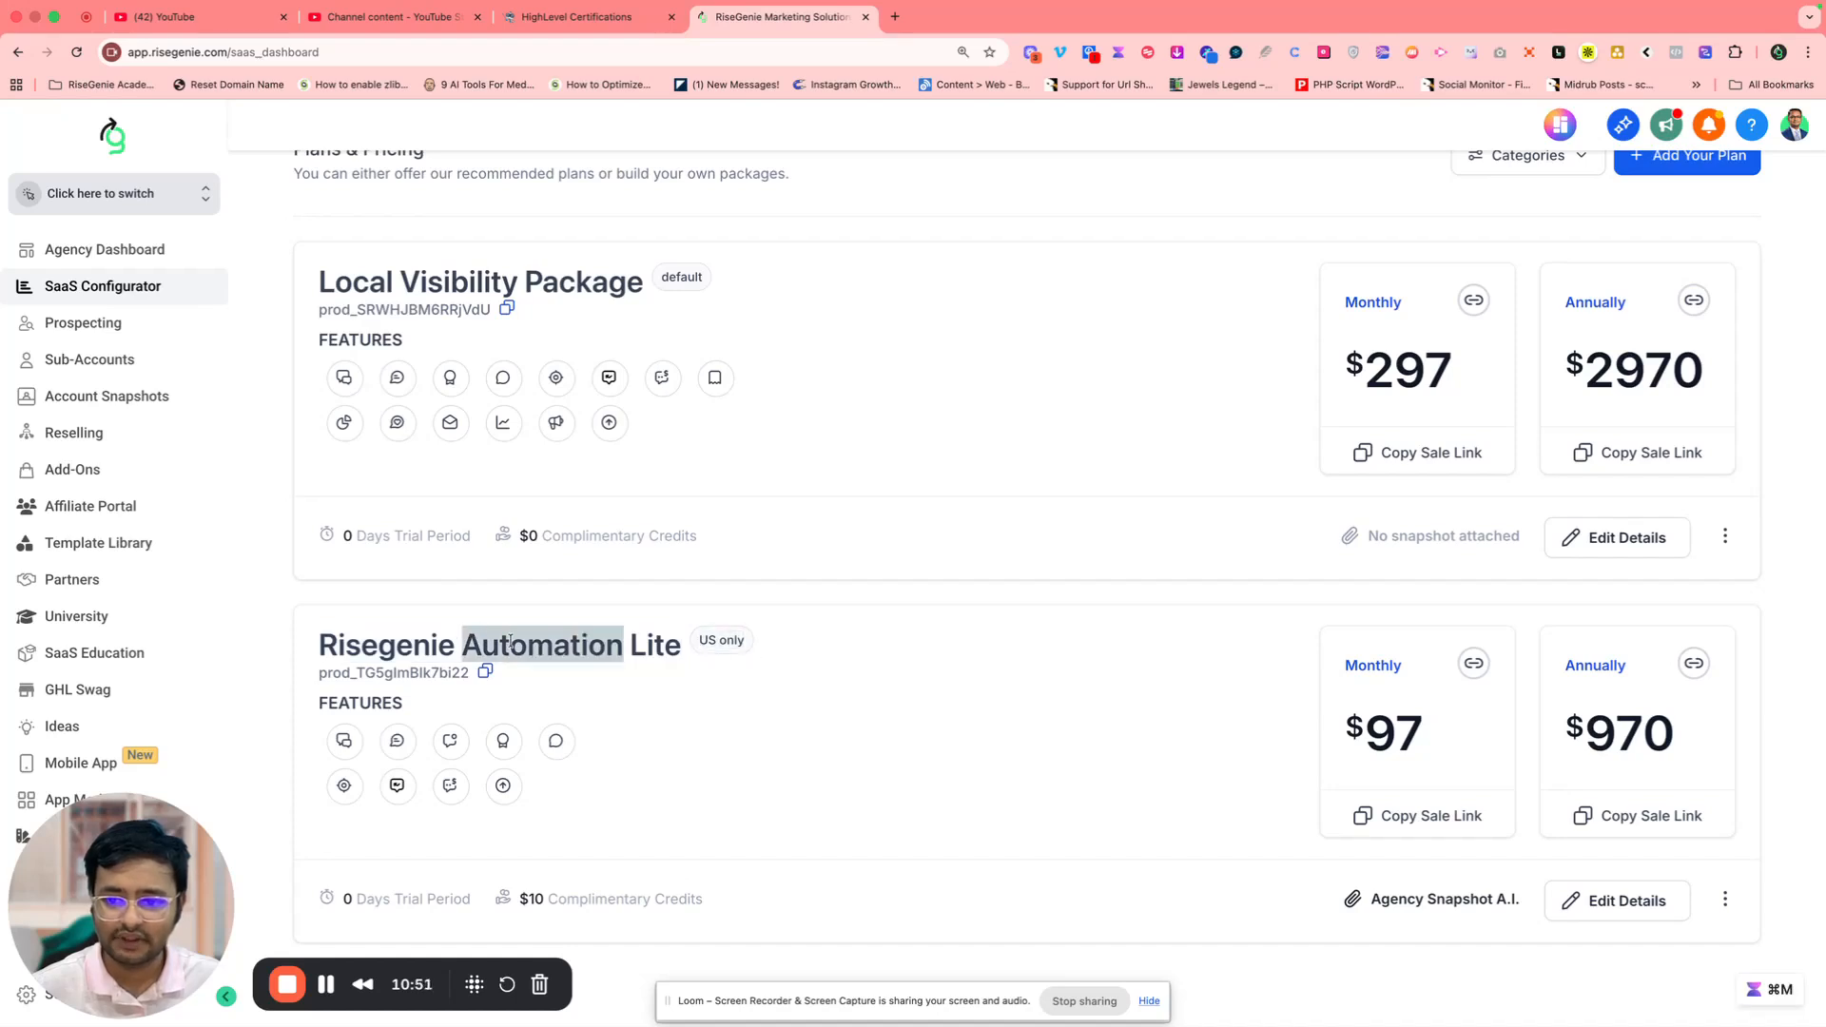
{"action": "left_click", "coordinate": [583, 681]}
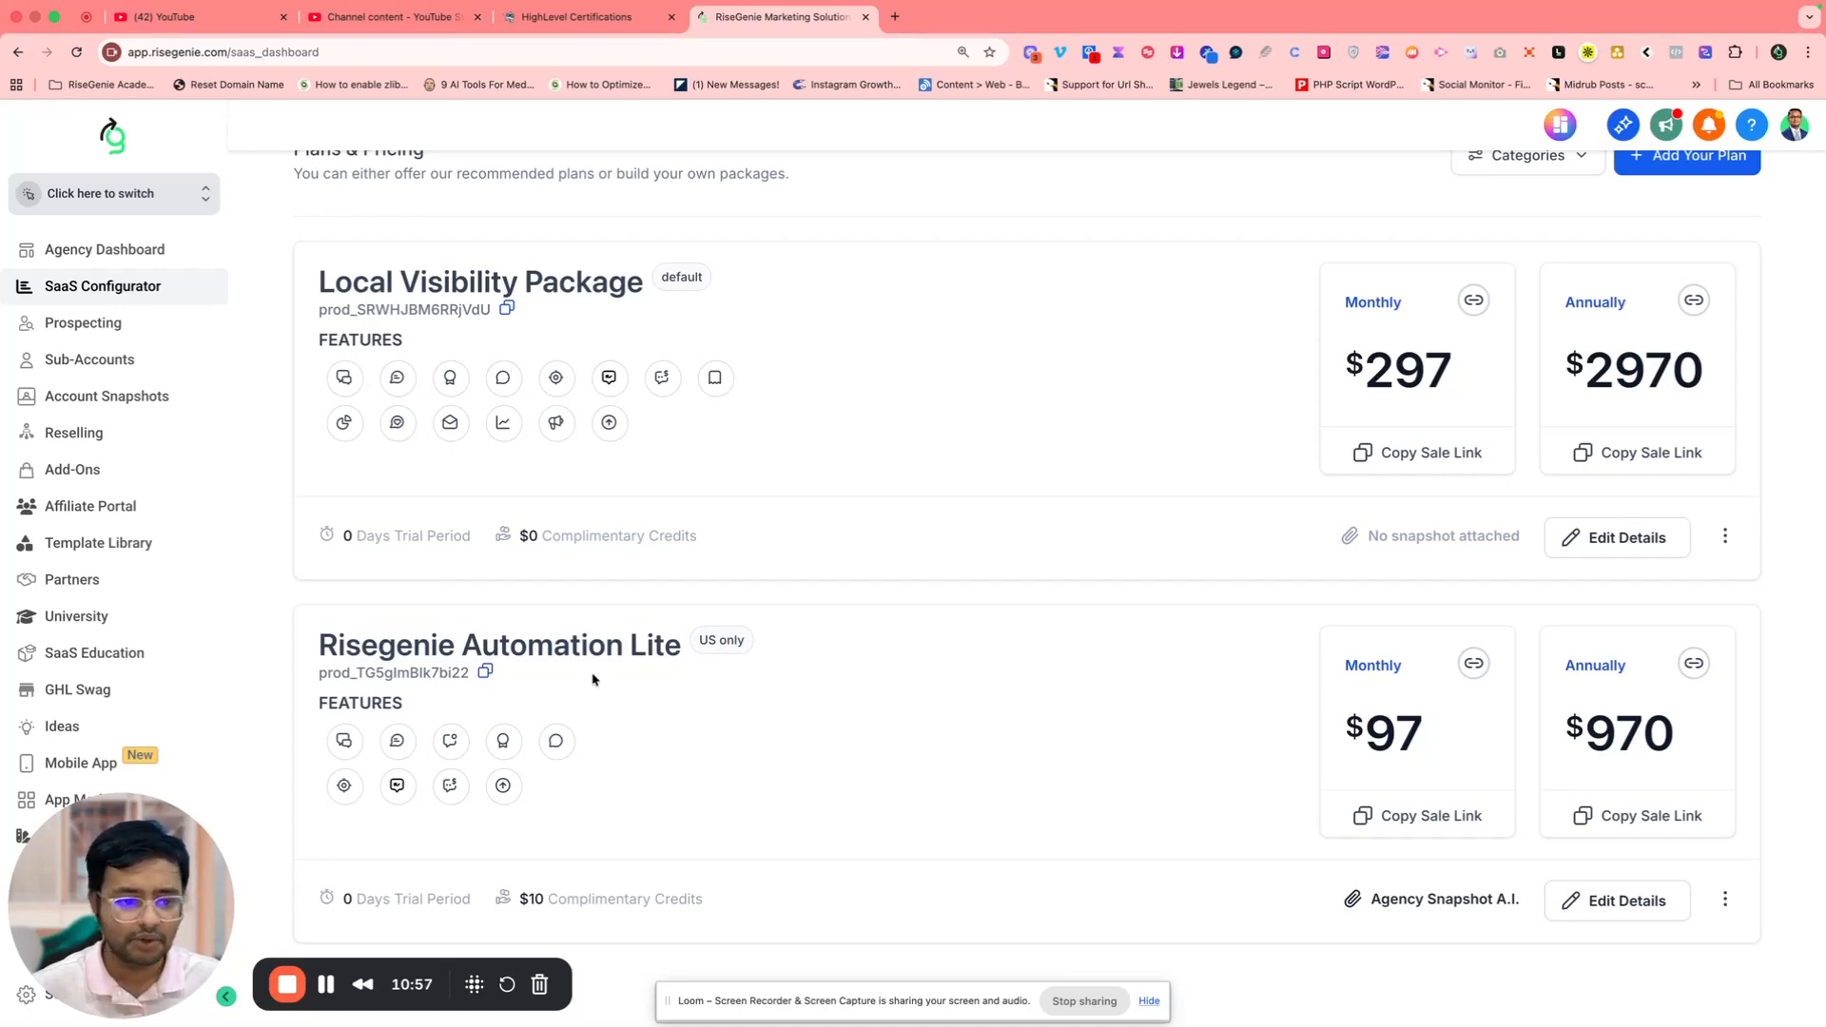
Open the Risegenie Automation Lite plan's monthly price in Stripe and close the Stripe sign-in page
{"action": "left_click", "coordinate": [1473, 666]}
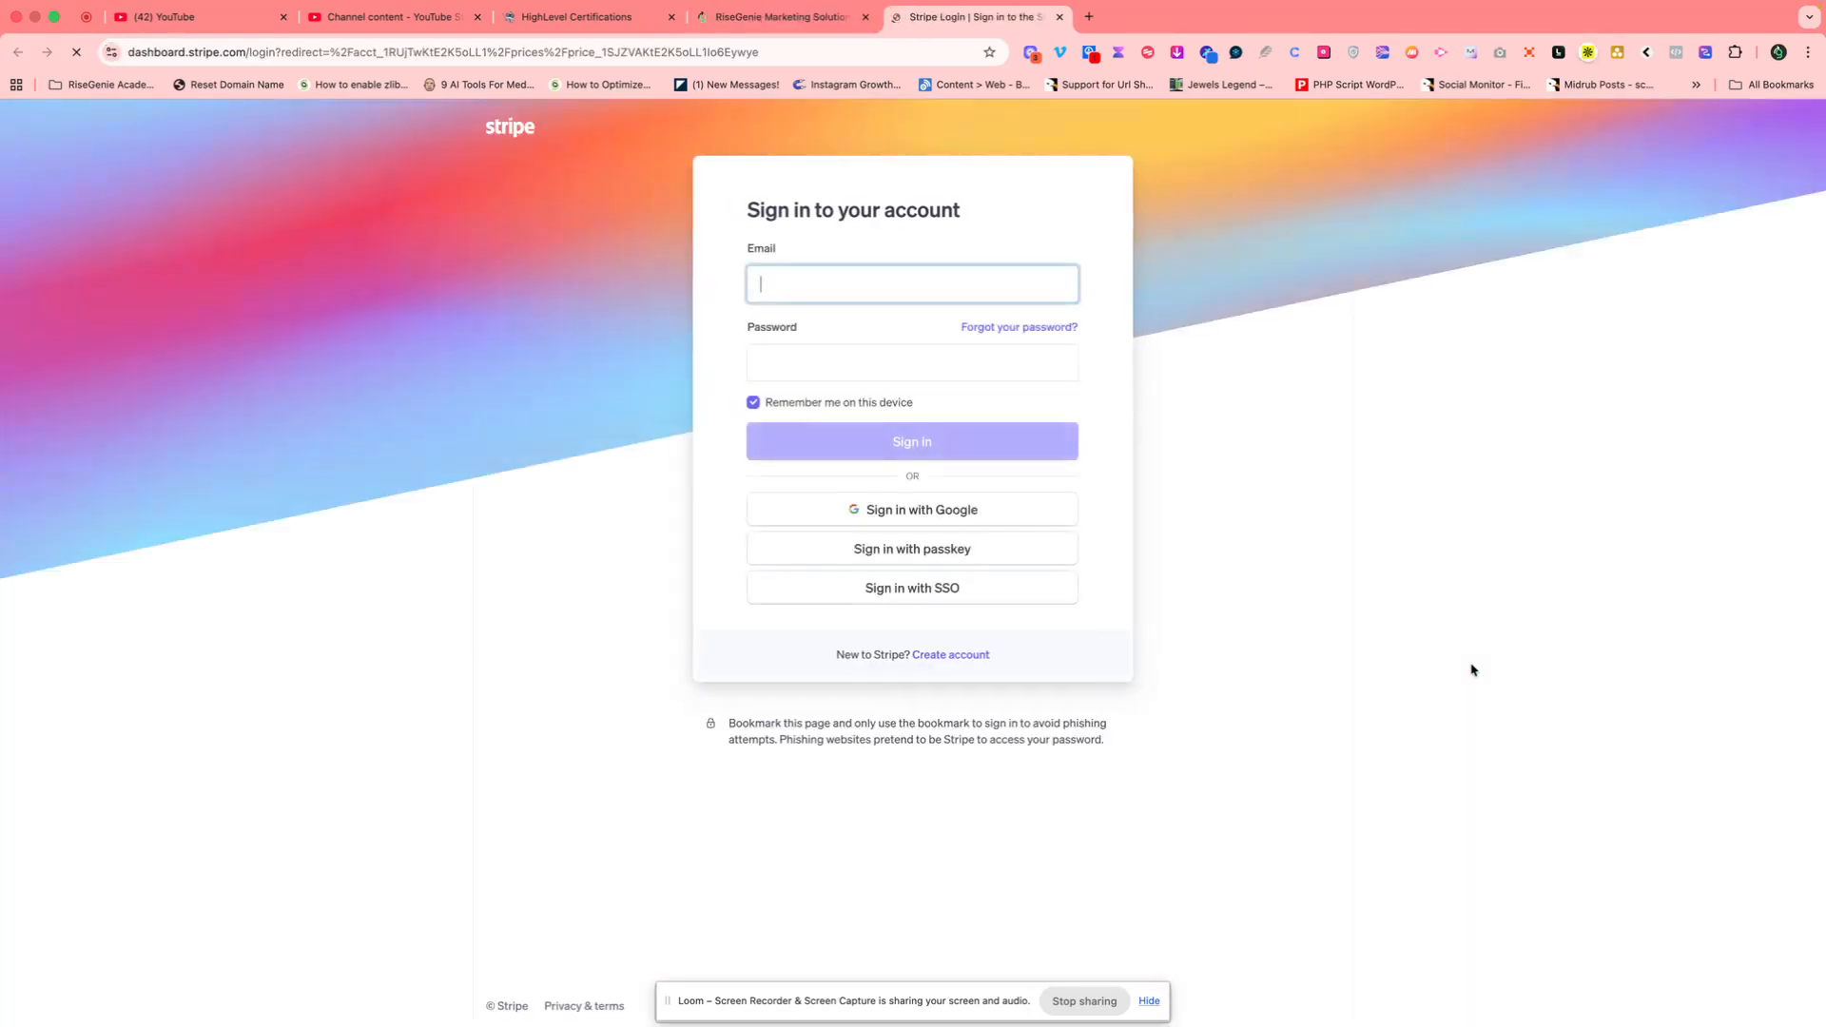
{"action": "left_click", "coordinate": [1059, 16]}
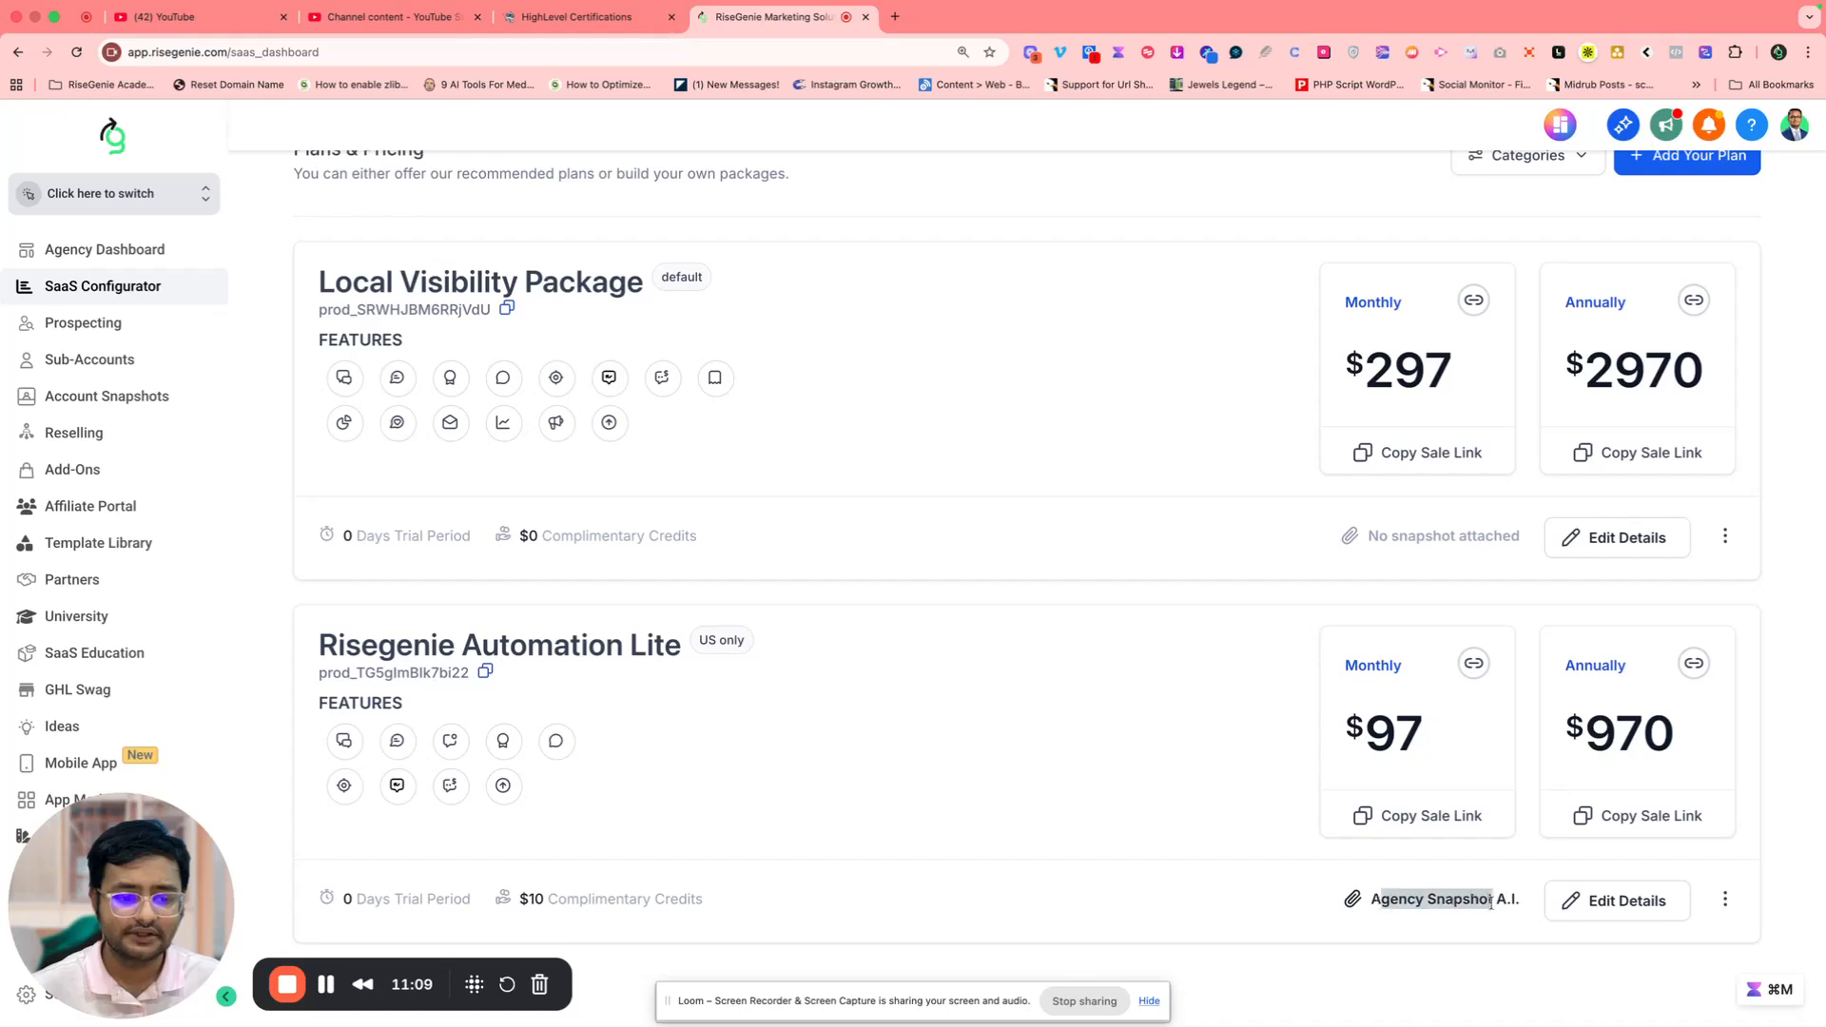
Check the Risegenie Automation Lite plan's complimentary credits and snapshot, and open its additional options
{"action": "scroll", "coordinate": [1331, 913], "scroll_direction": "up", "scroll_amount": 1}
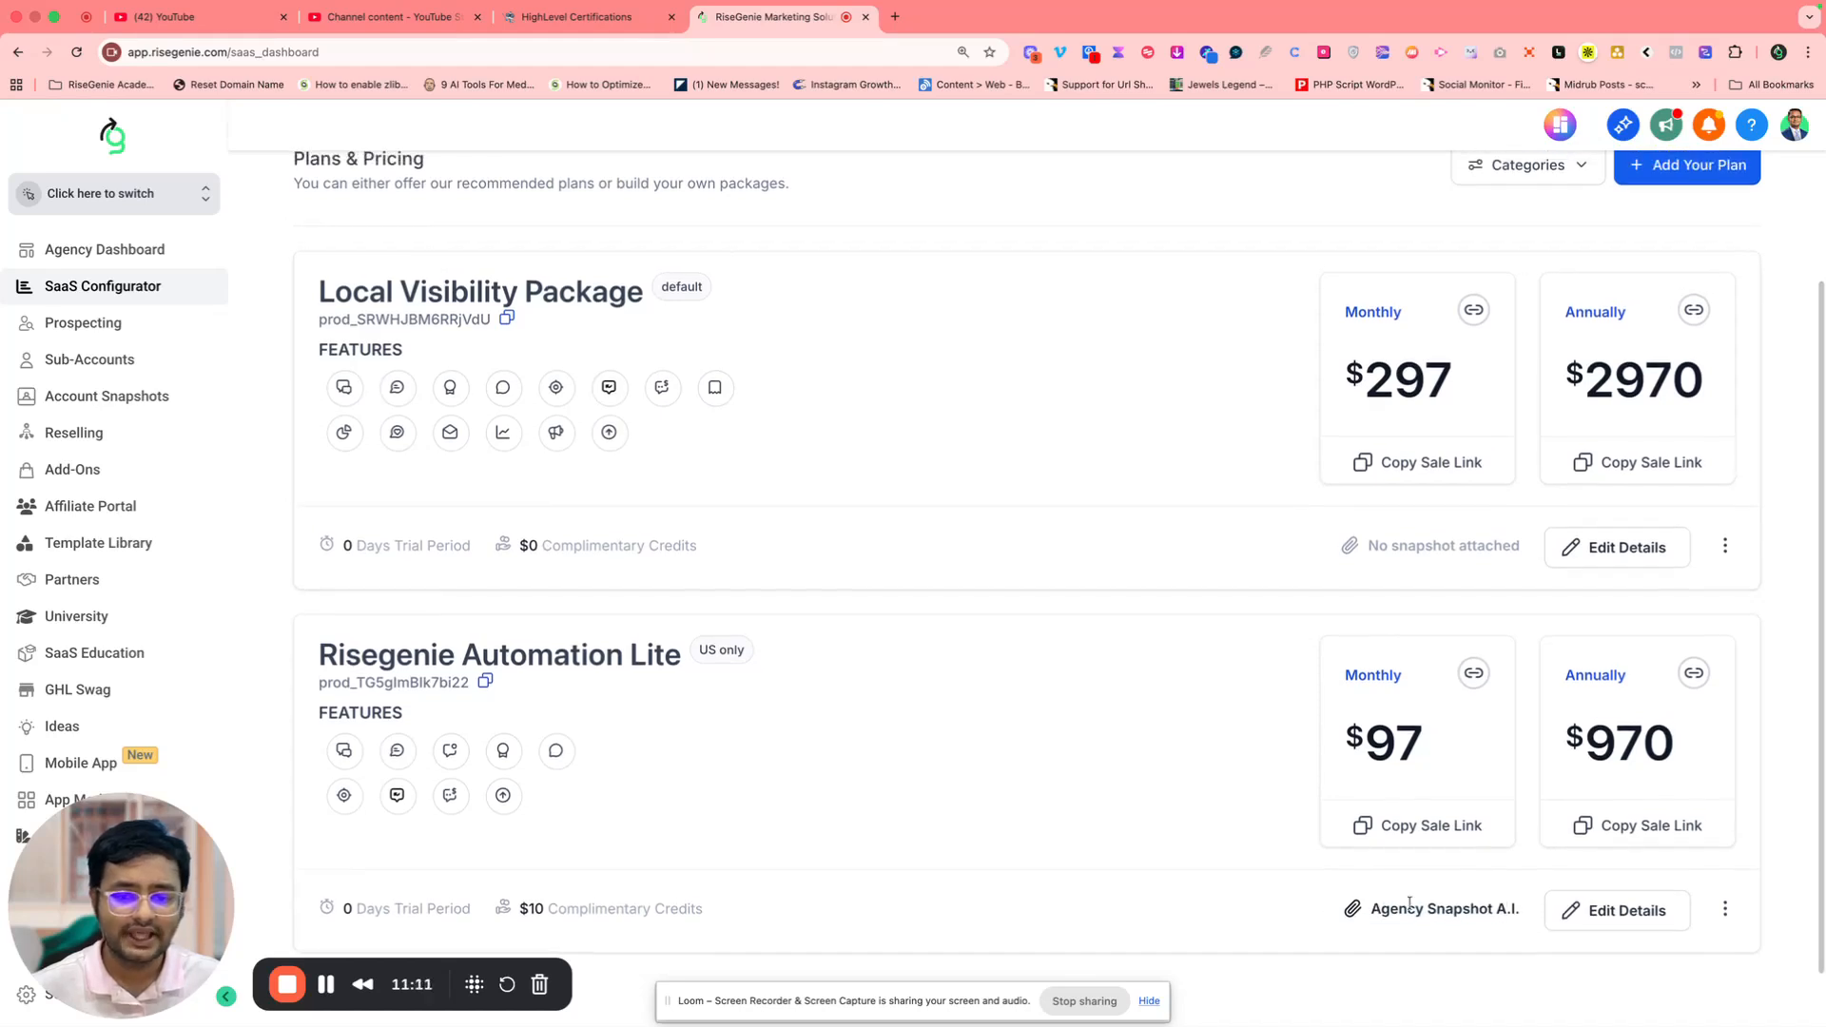
{"action": "left_click_drag", "start_coordinate": [518, 907], "coordinate": [837, 903]}
{"action": "left_click", "coordinate": [837, 904]}
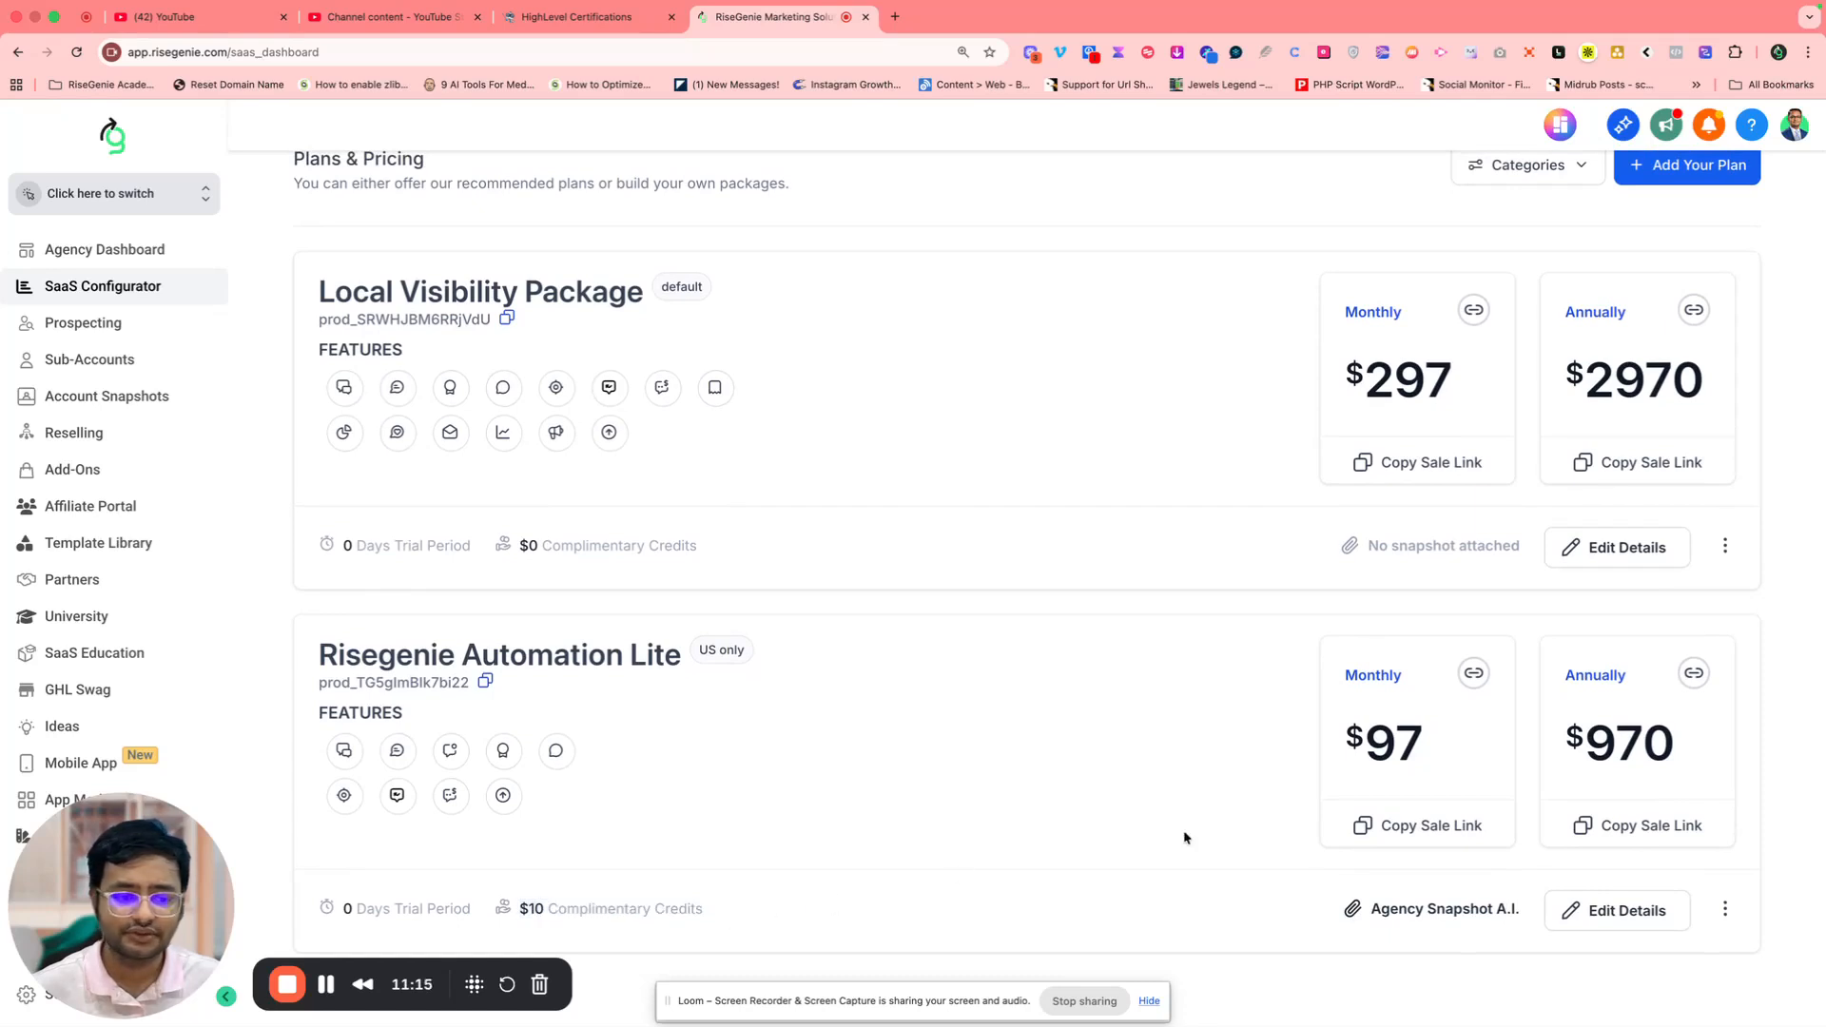
{"action": "left_click", "coordinate": [1720, 916]}
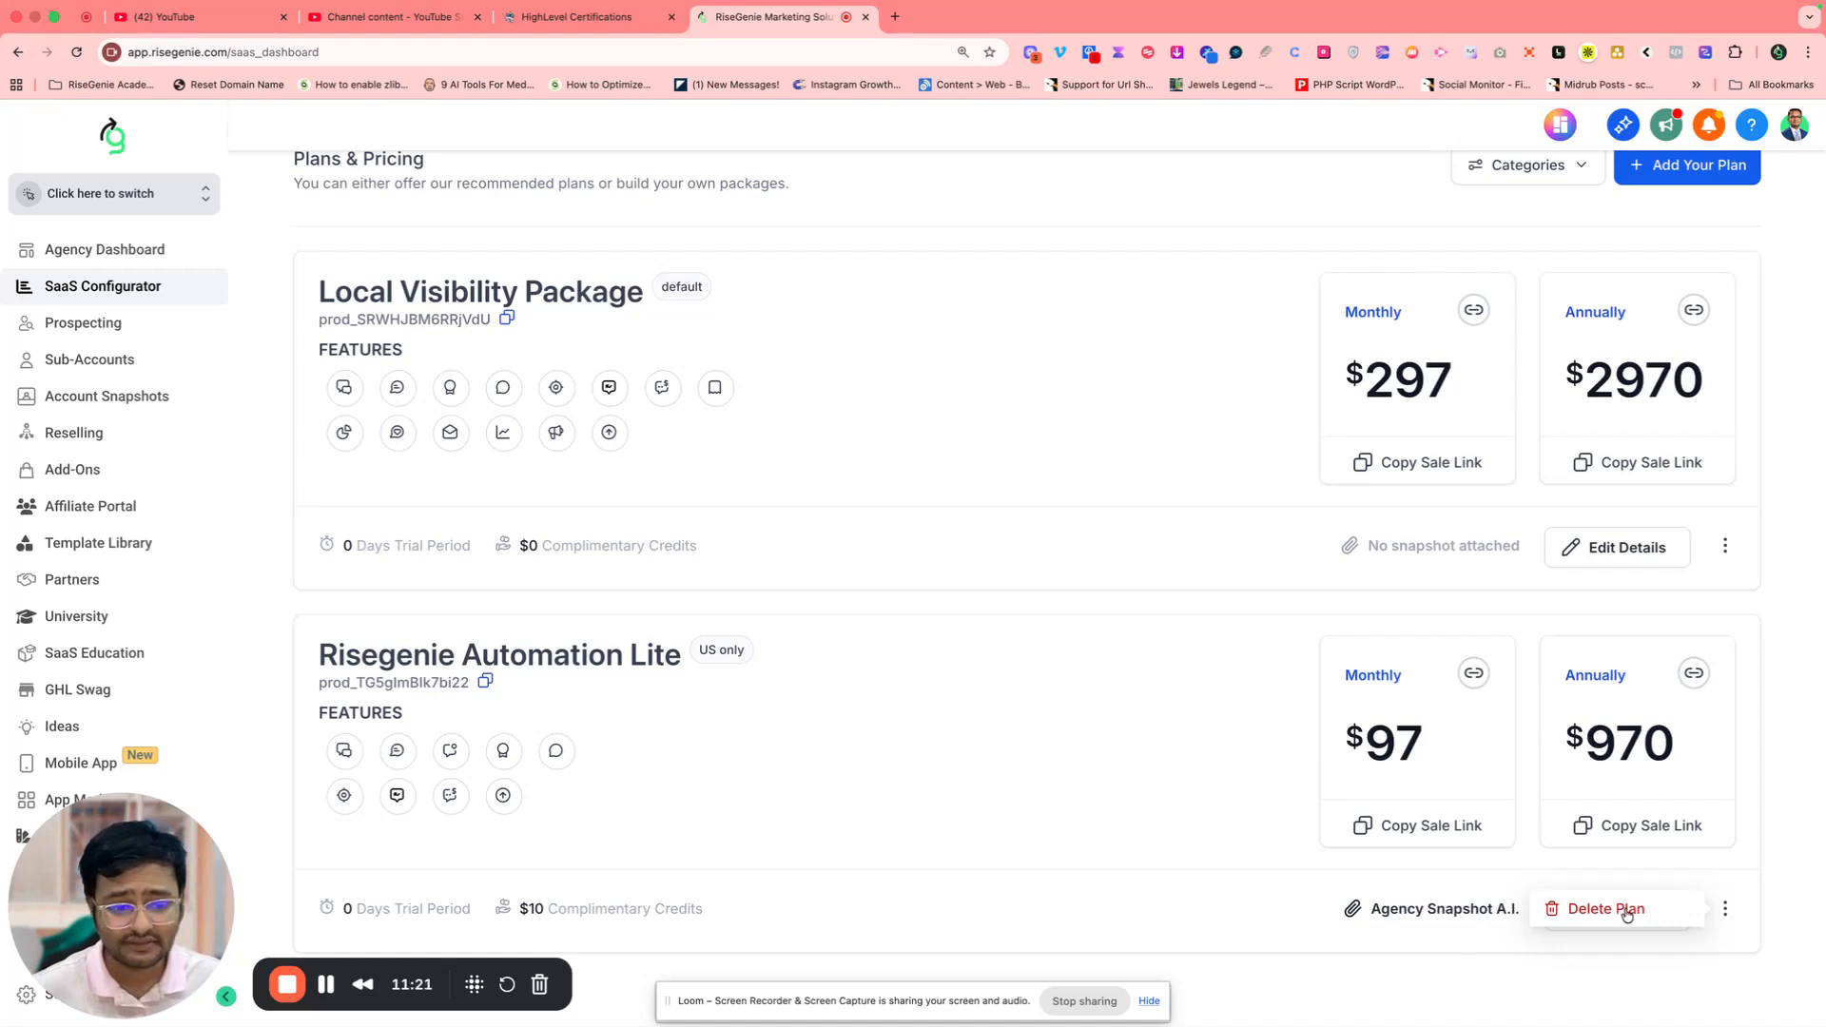
Close the Risegenie Automation Lite plan's additional options and look over both plans under Plans & Pricing
{"action": "left_click", "coordinate": [1778, 900]}
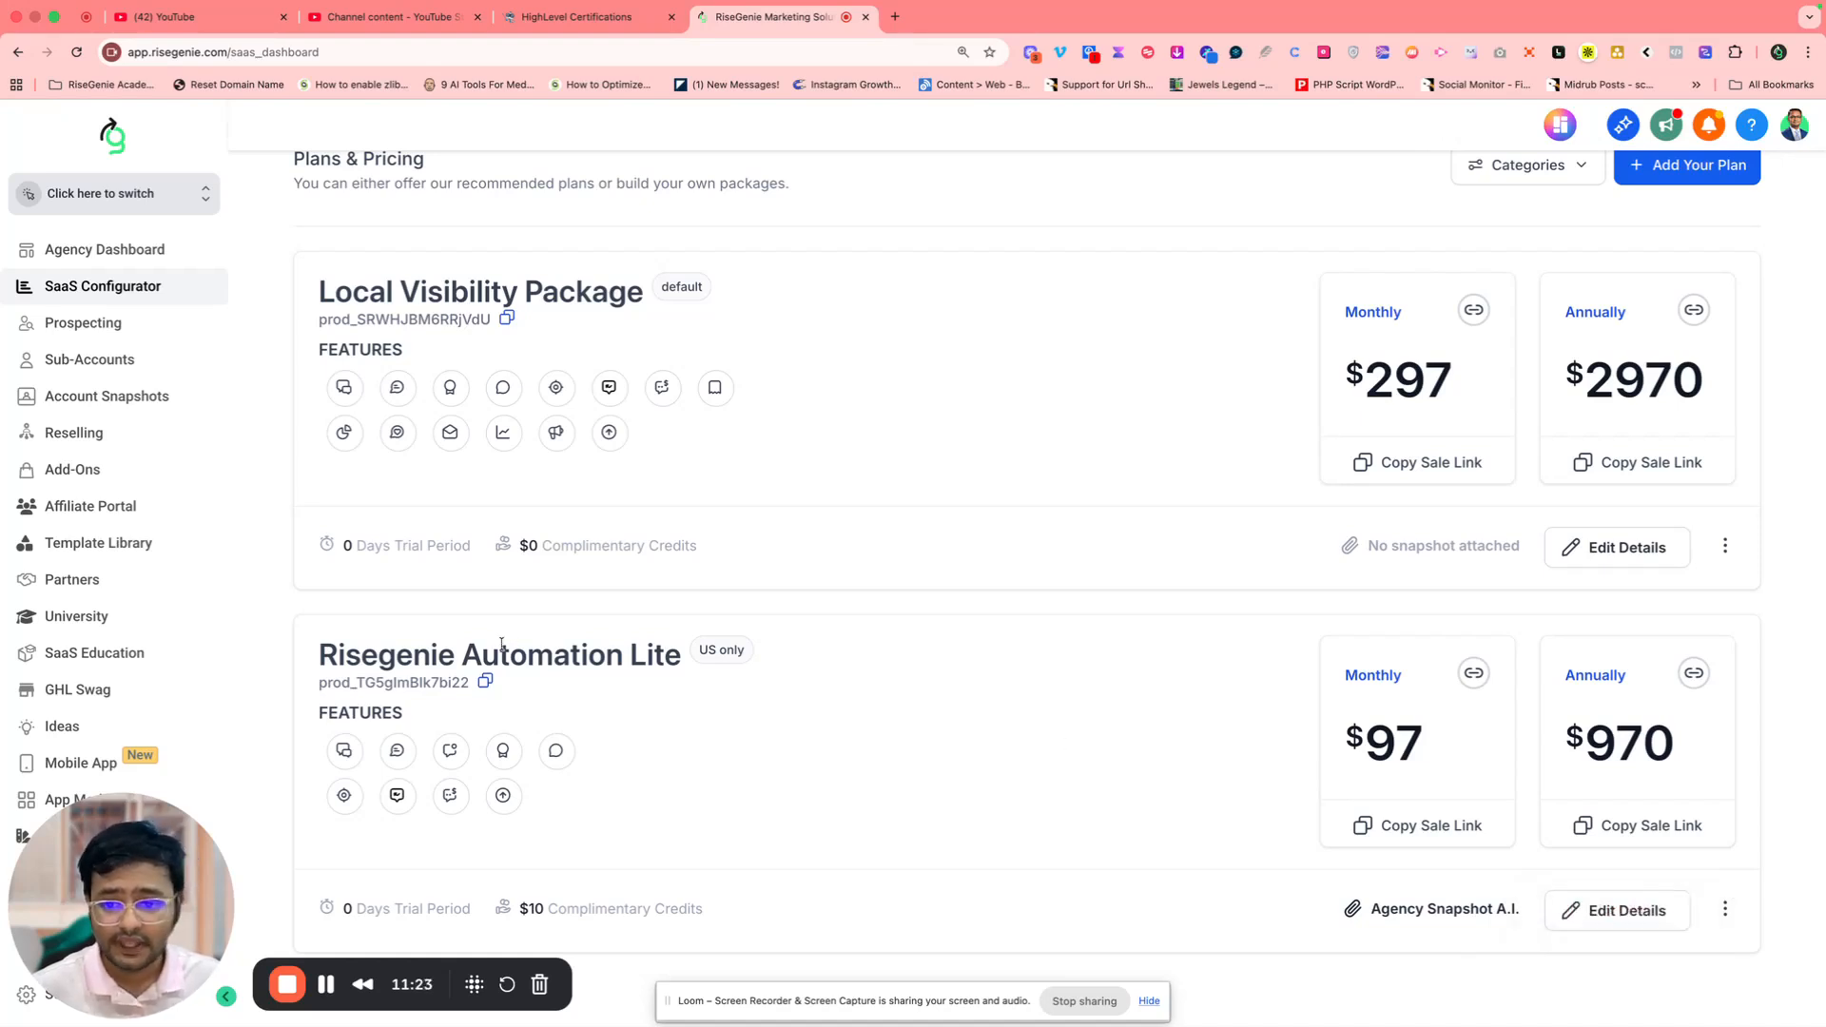
{"action": "scroll", "coordinate": [865, 716], "scroll_direction": "down", "scroll_amount": 2}
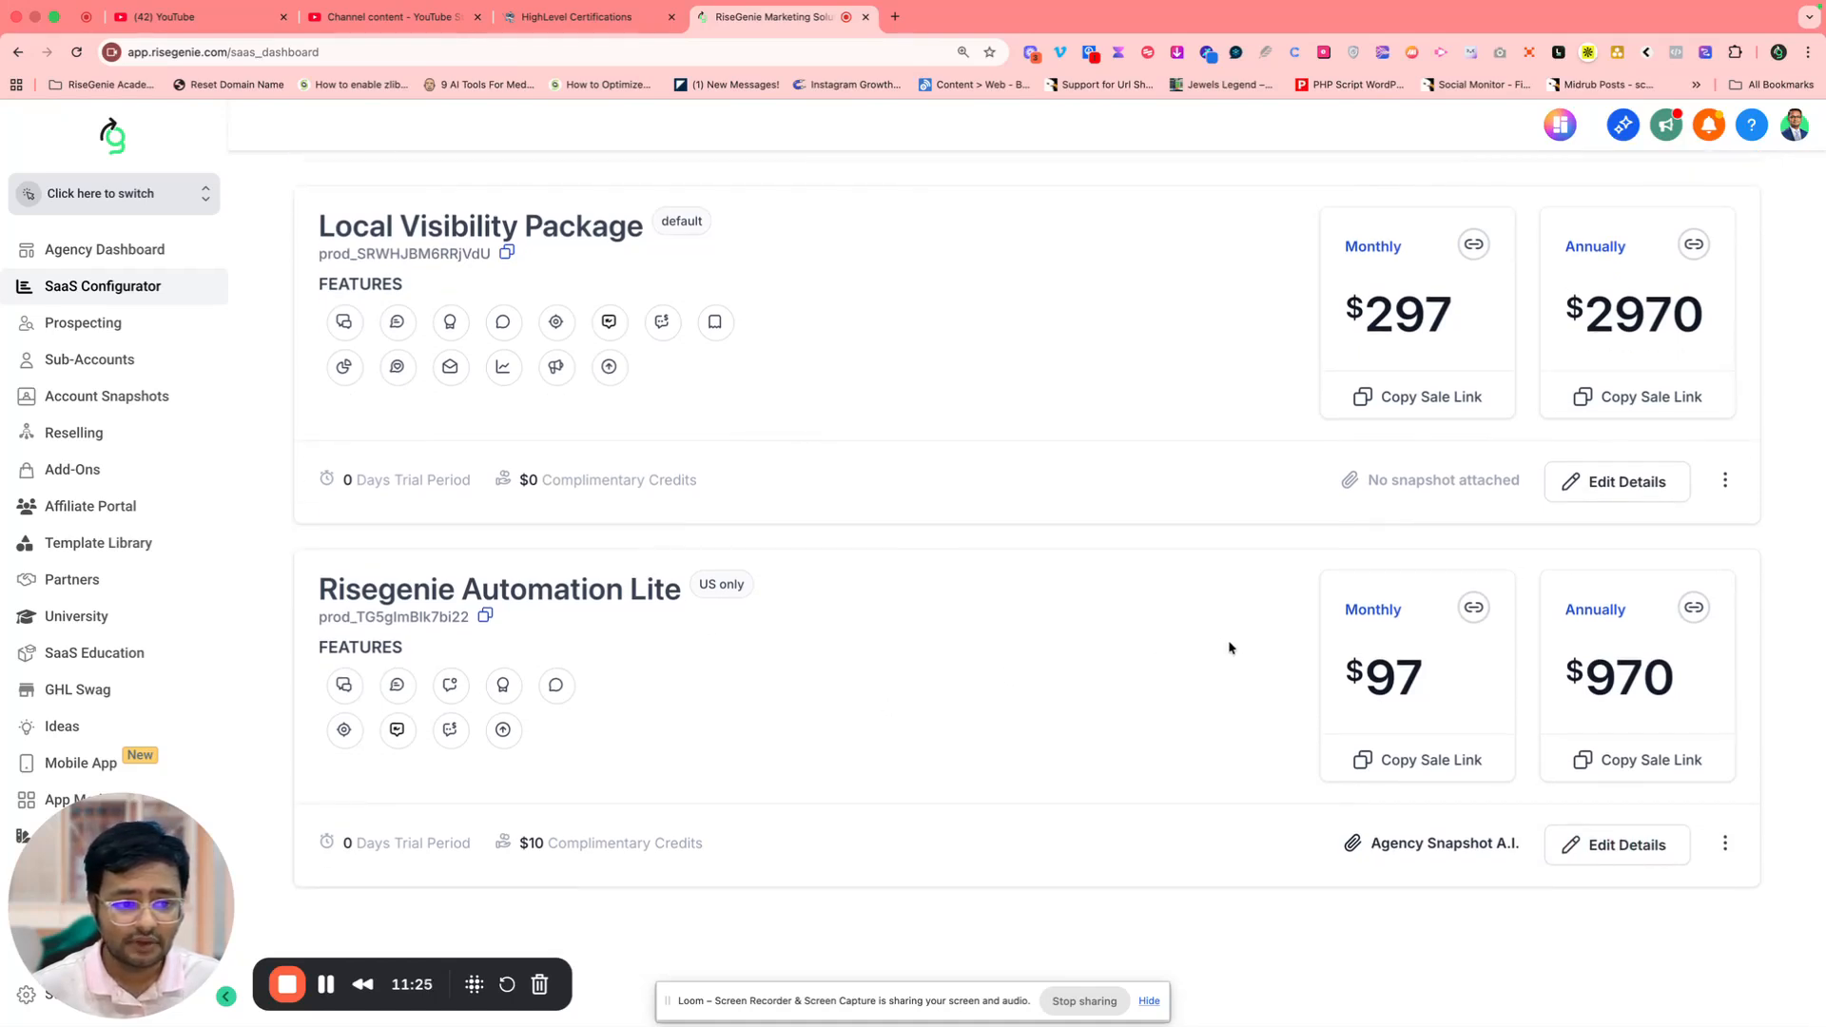
{"action": "scroll", "coordinate": [1109, 646], "scroll_direction": "up", "scroll_amount": 4}
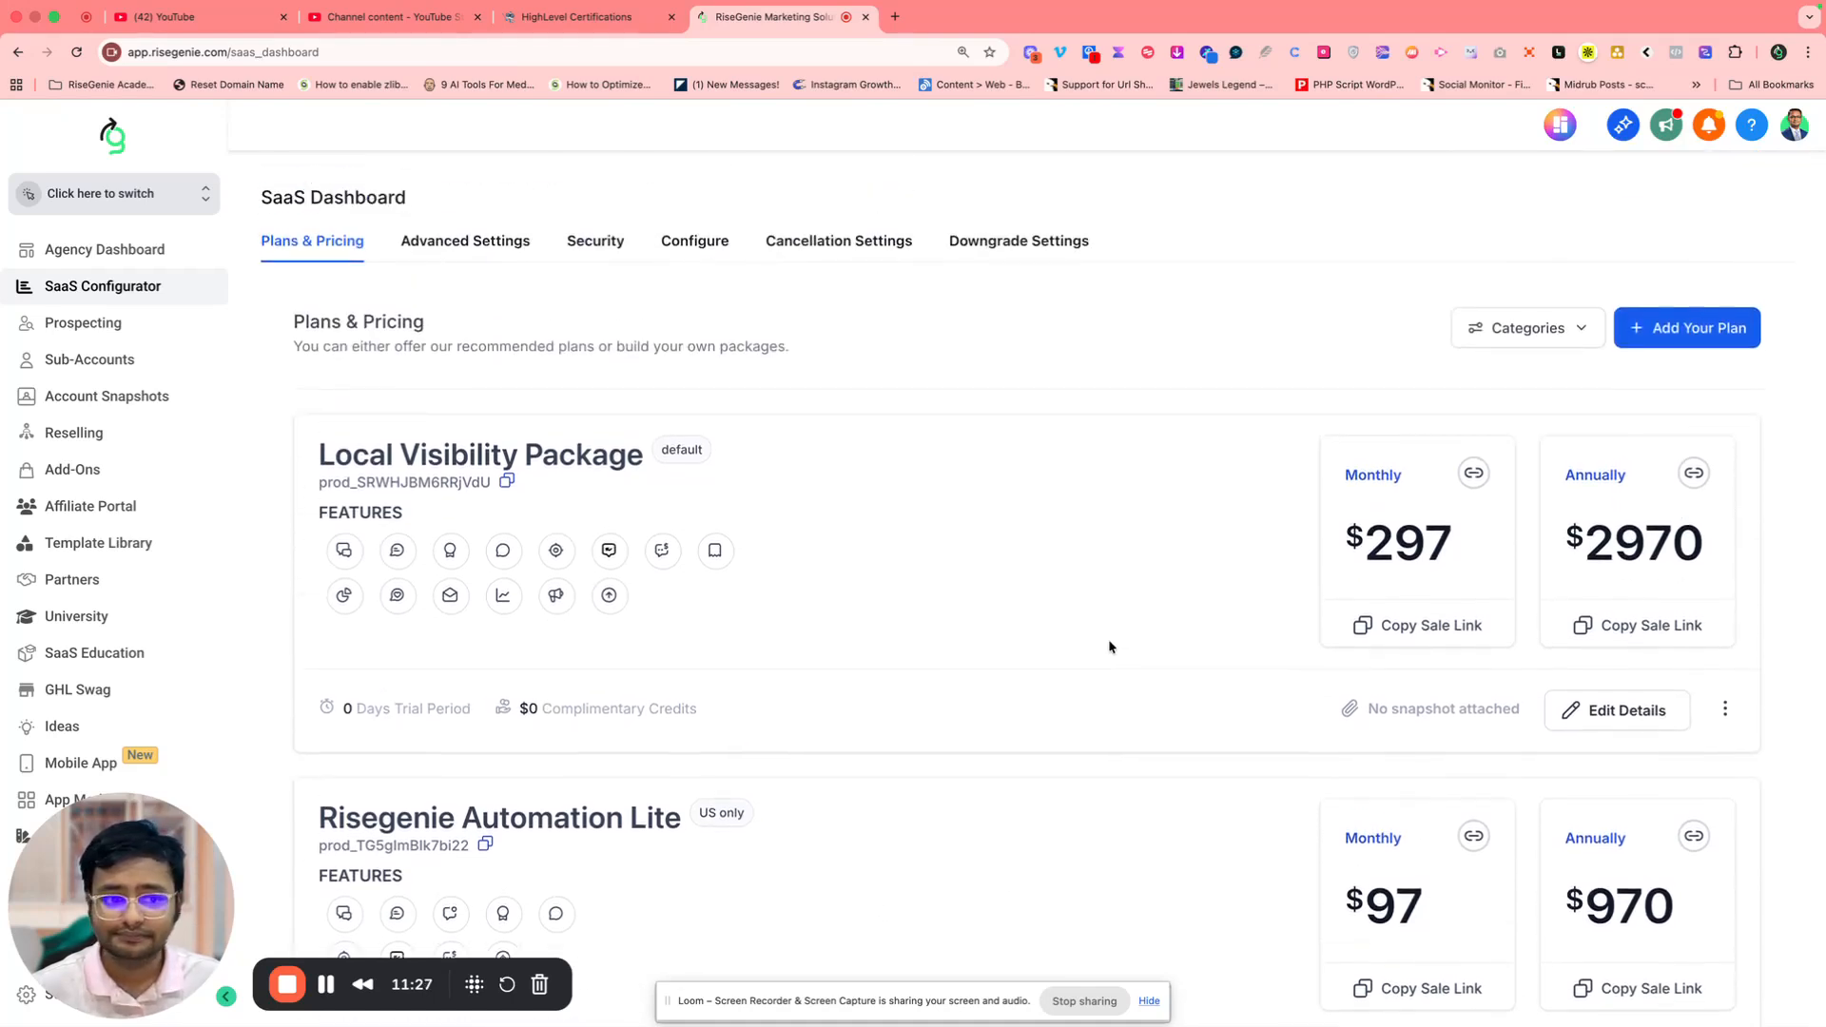
{"action": "scroll", "coordinate": [1109, 647], "scroll_direction": "down", "scroll_amount": 1}
{"action": "scroll", "coordinate": [328, 228], "scroll_direction": "up", "scroll_amount": 1}
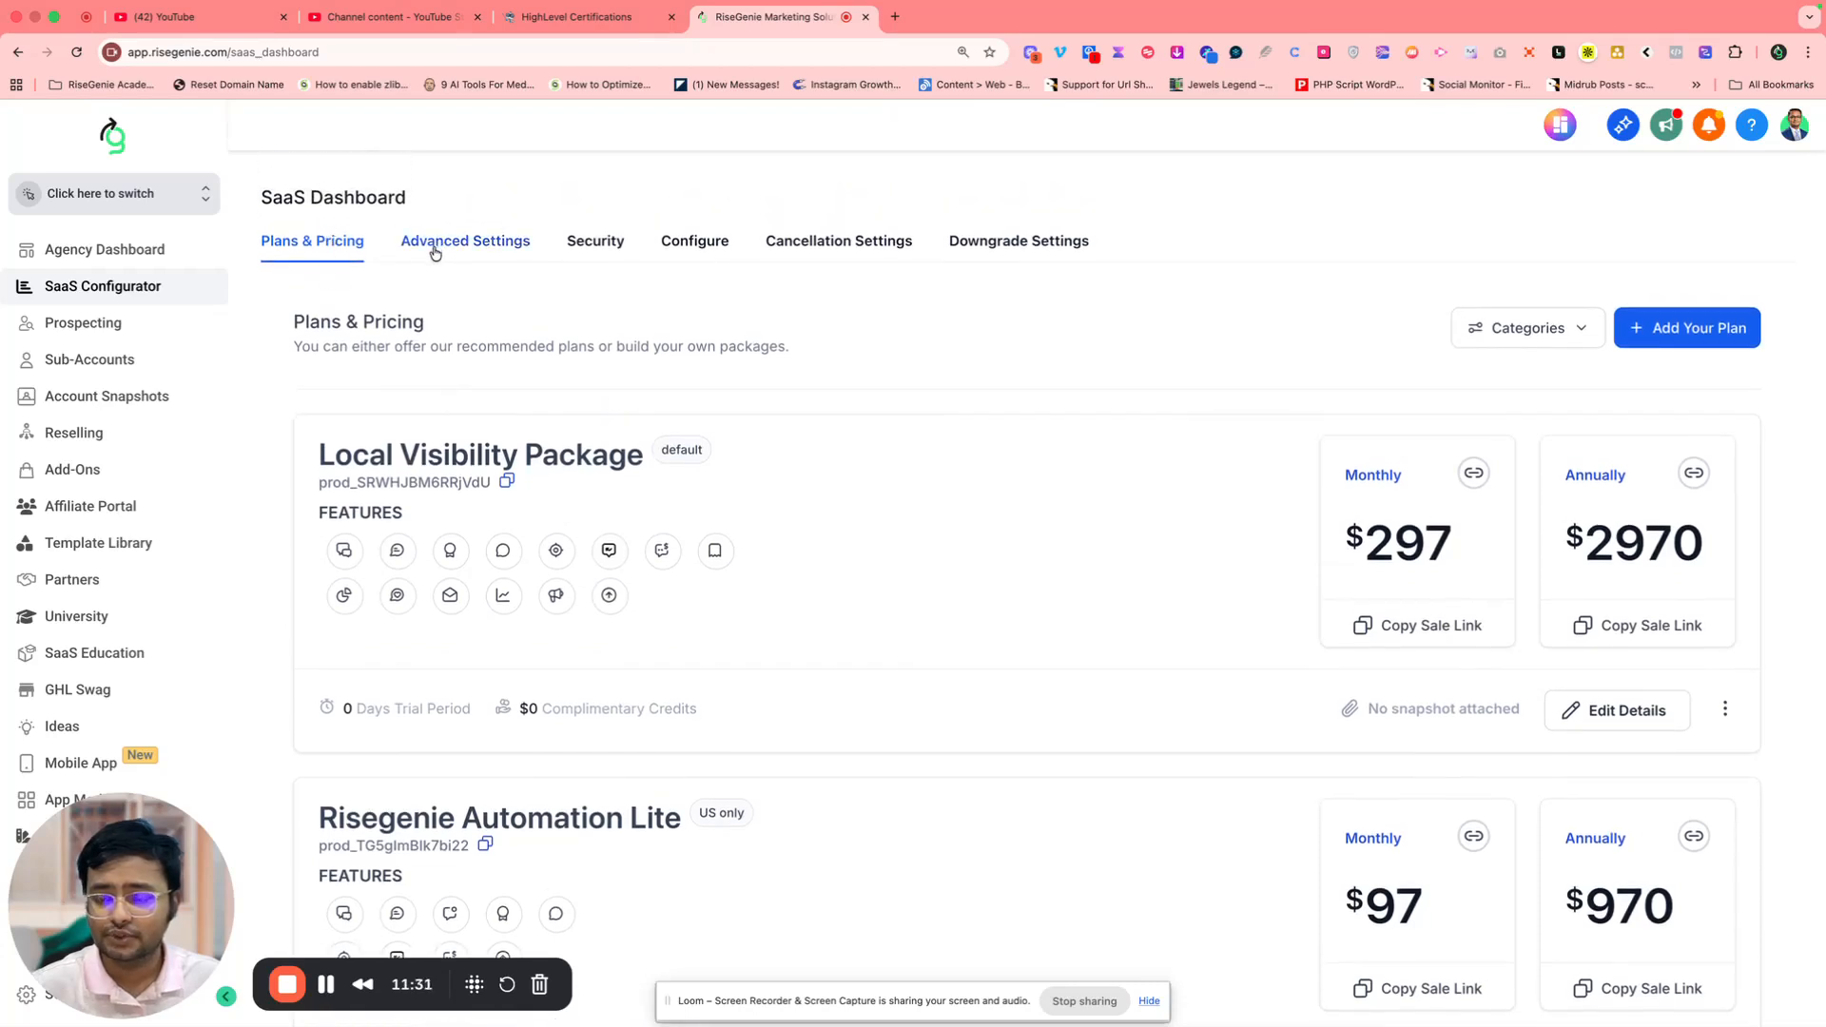
In the advanced settings, enable suspending a sub-account when its SaaS subscription fails
{"action": "left_click", "coordinate": [435, 249]}
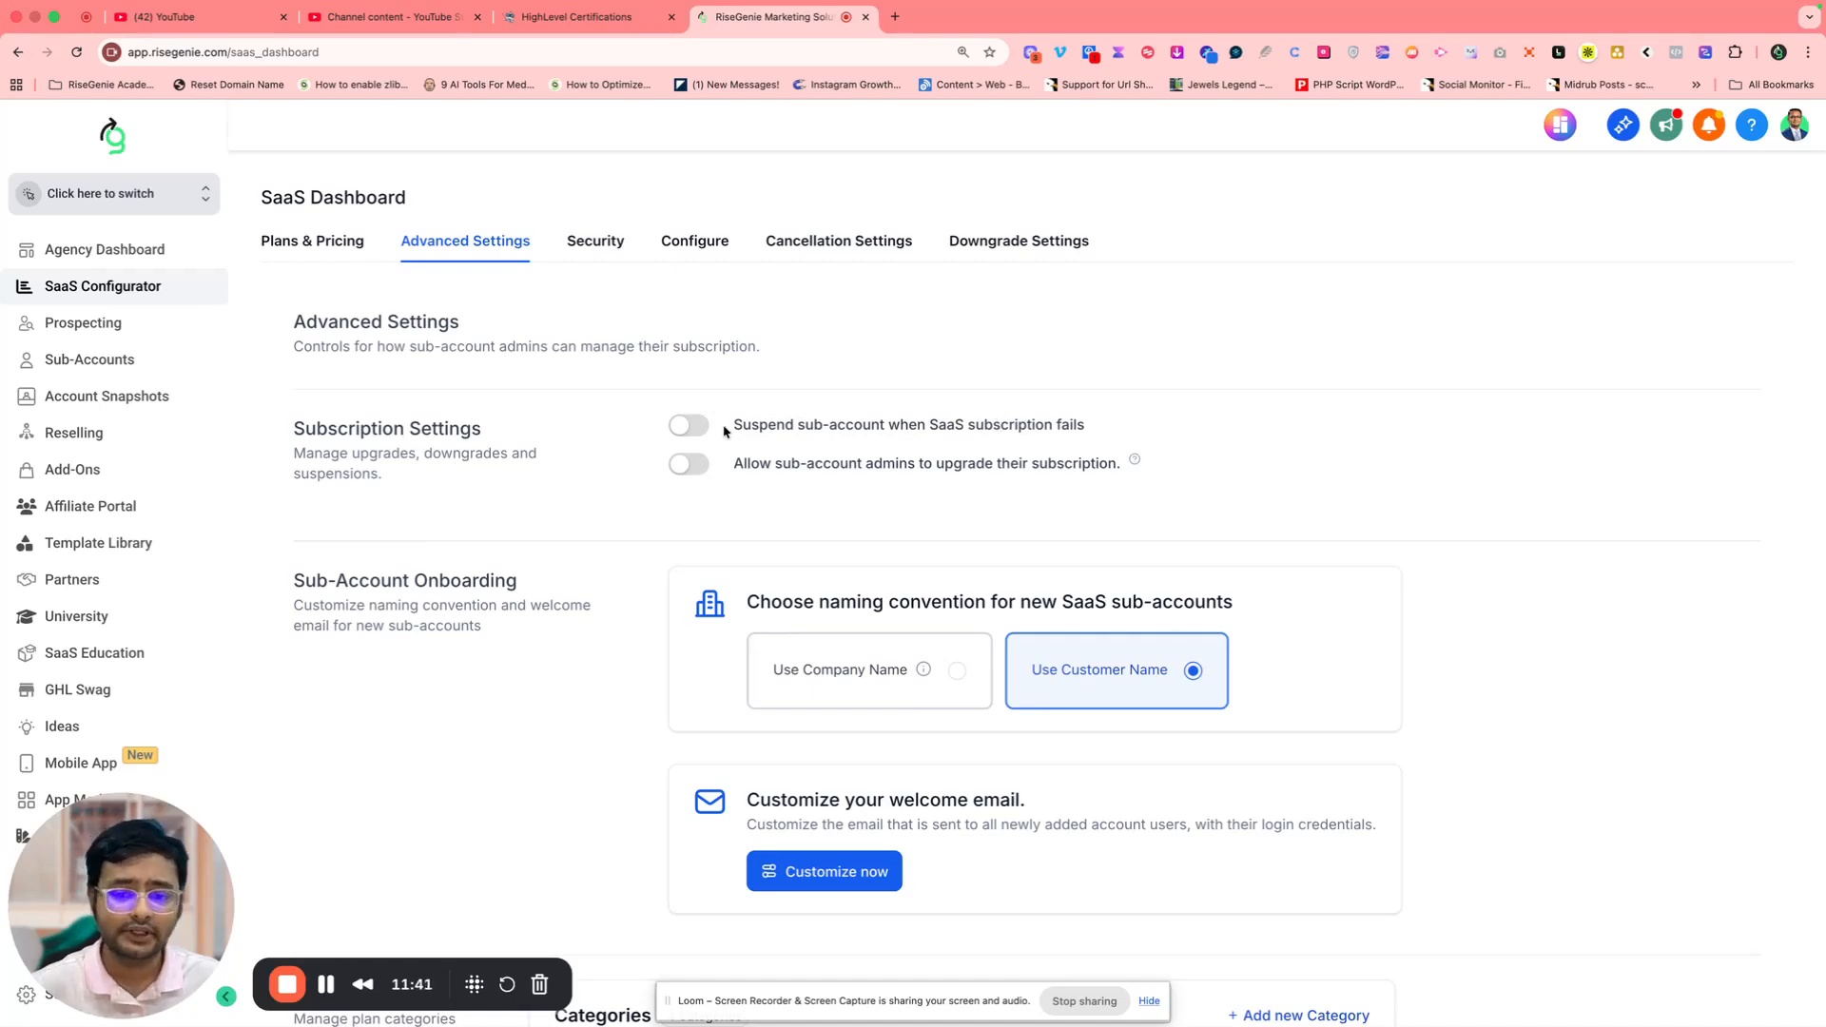
{"action": "left_click", "coordinate": [686, 427]}
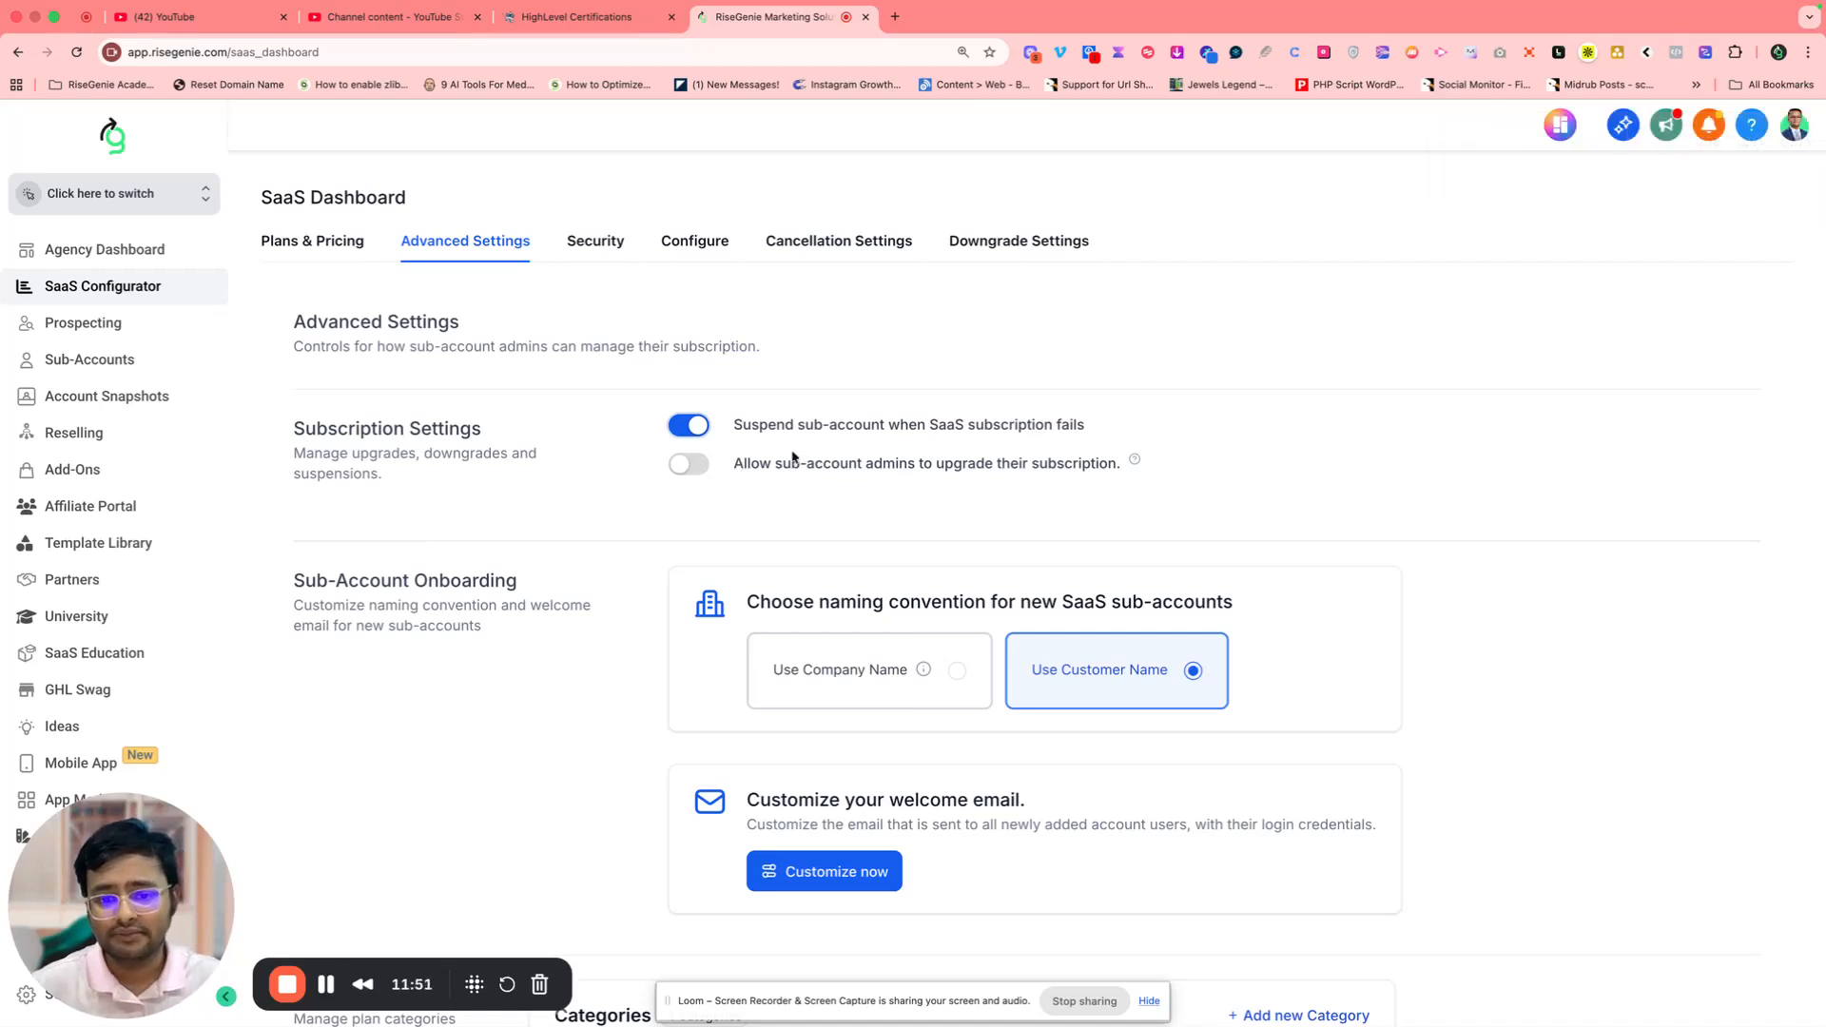
Try allowing sub-account admins to upgrade their subscription with the new plan's features and apps, and turn the permission off again
{"action": "left_click", "coordinate": [702, 466]}
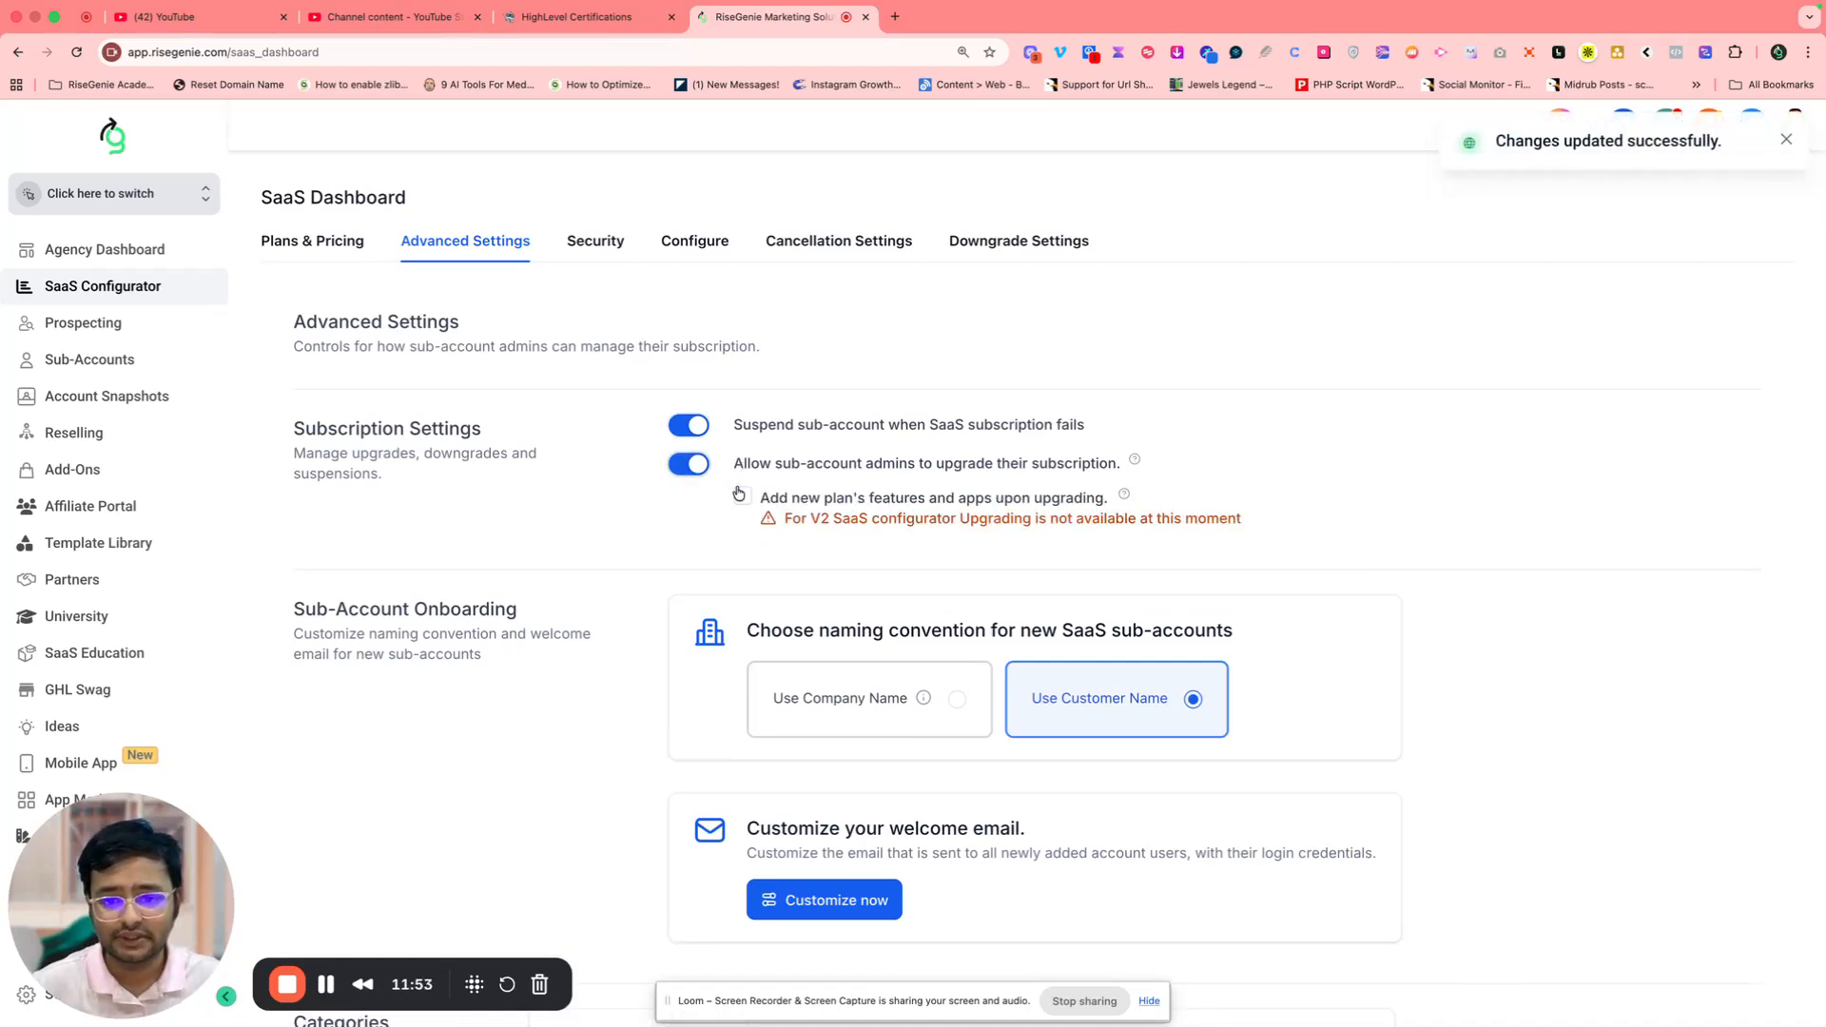
{"action": "left_click", "coordinate": [740, 498]}
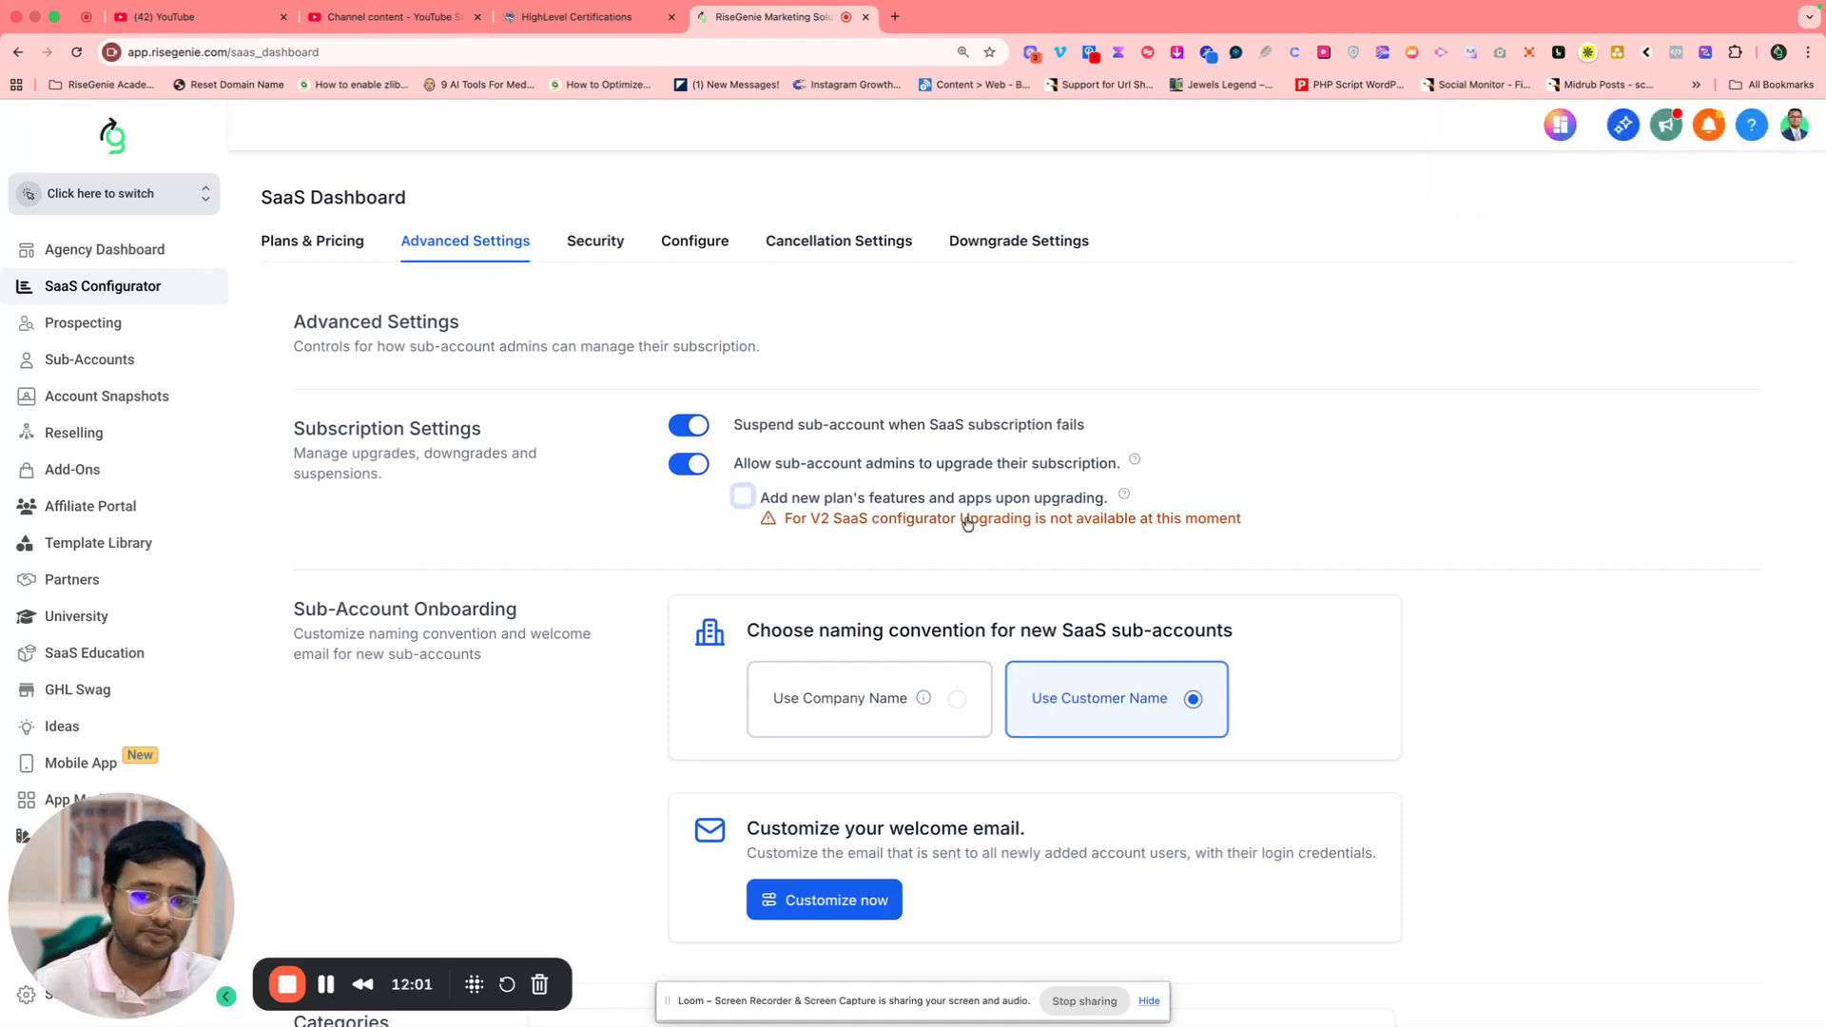
{"action": "left_click", "coordinate": [685, 464]}
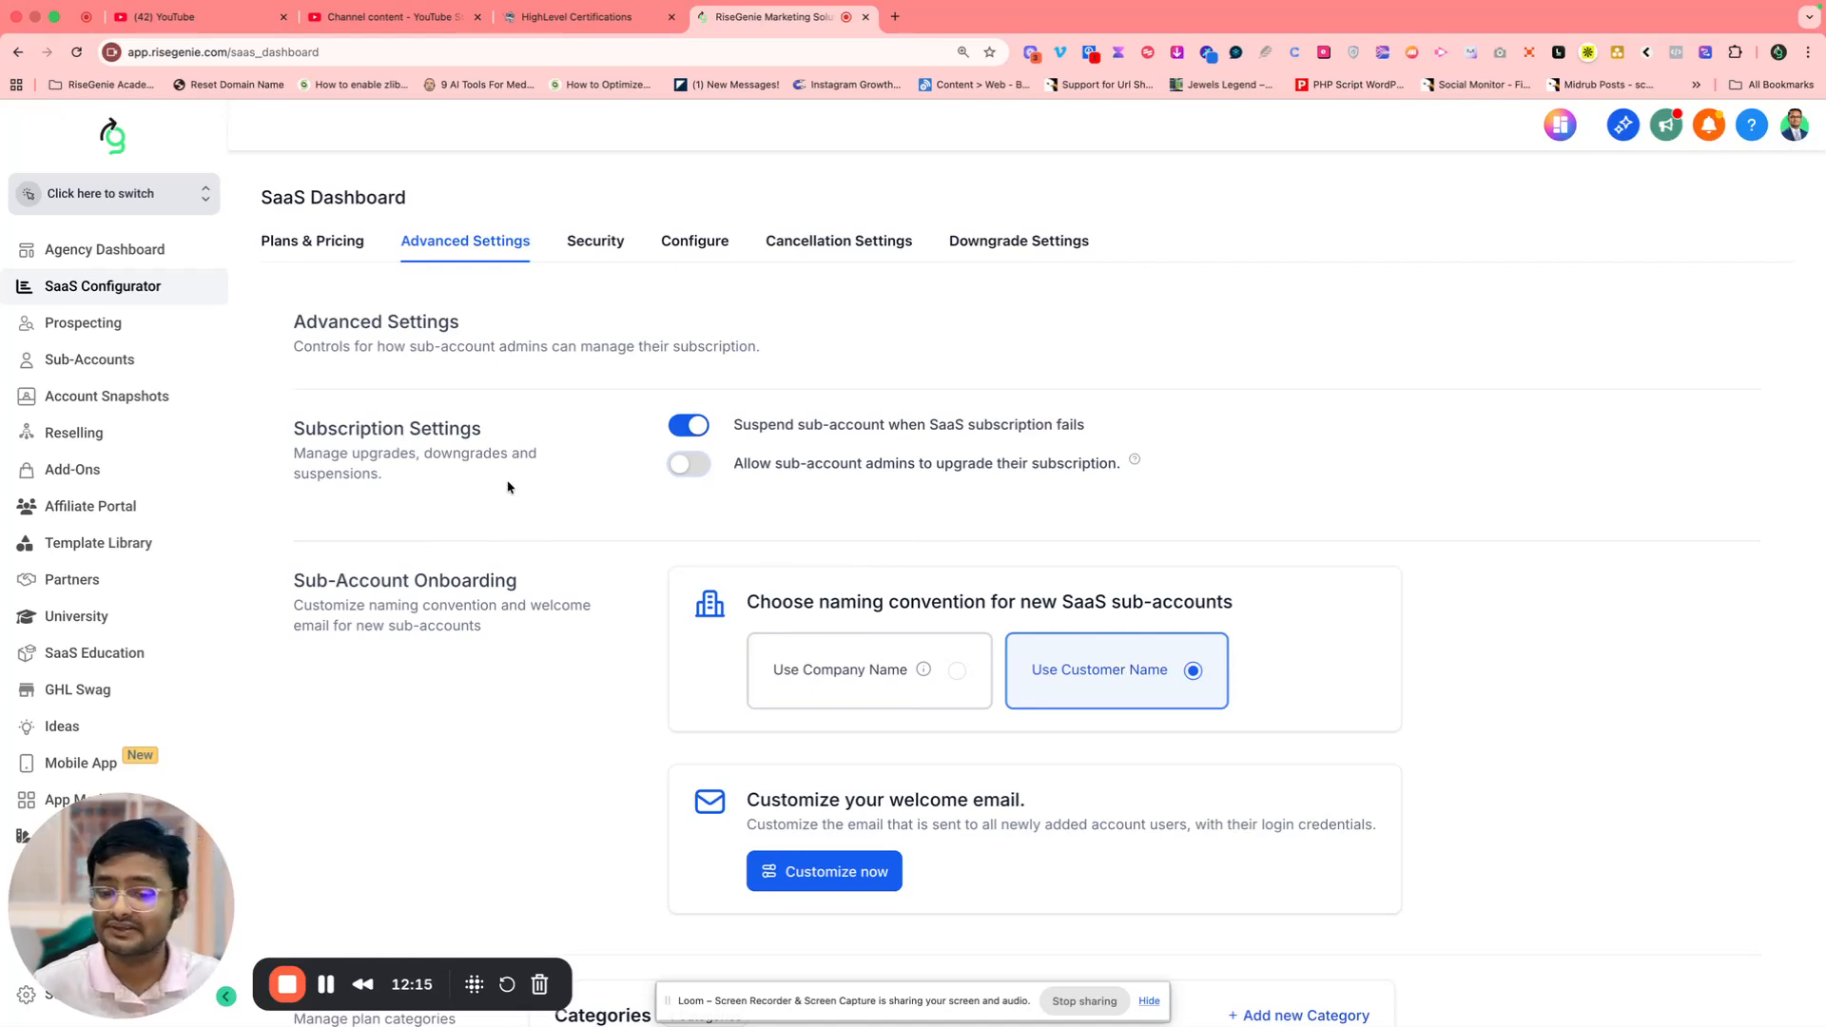
Try the company name as naming convention for new SaaS sub-accounts and switch back to the customer name
{"action": "left_click", "coordinate": [957, 671]}
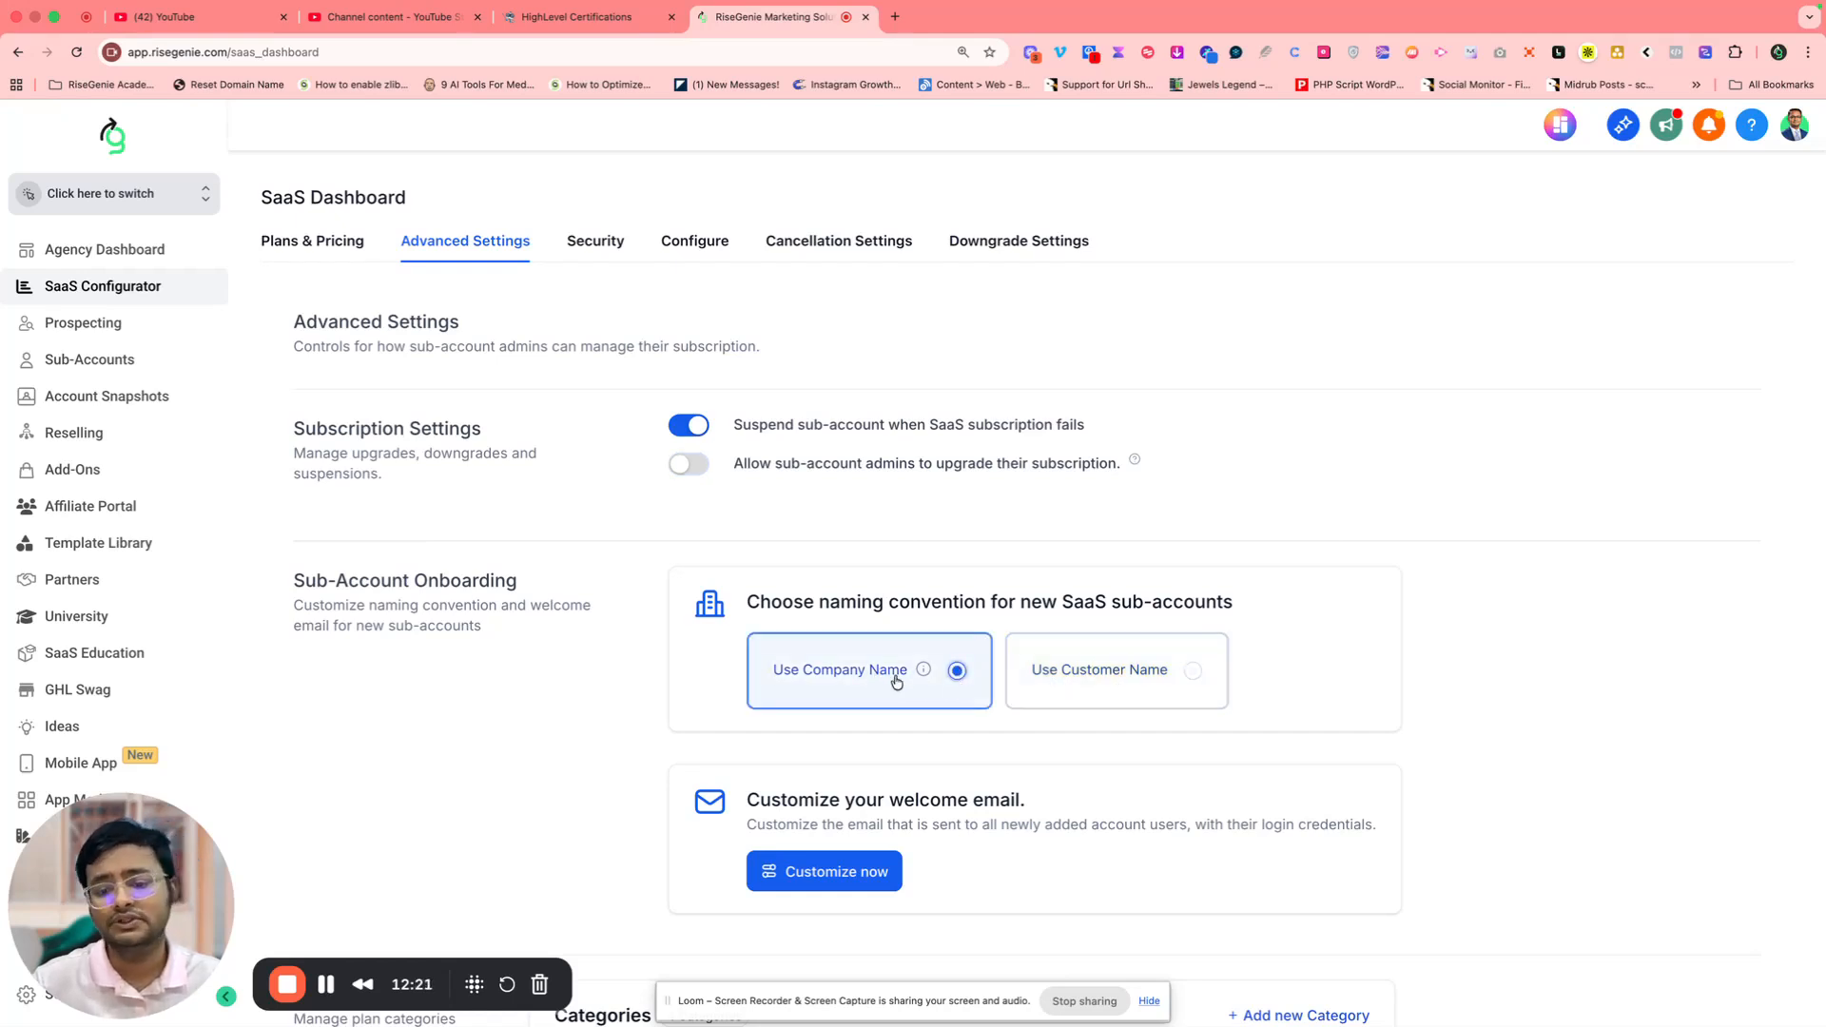
{"action": "scroll", "coordinate": [870, 673], "scroll_direction": "down", "scroll_amount": 2}
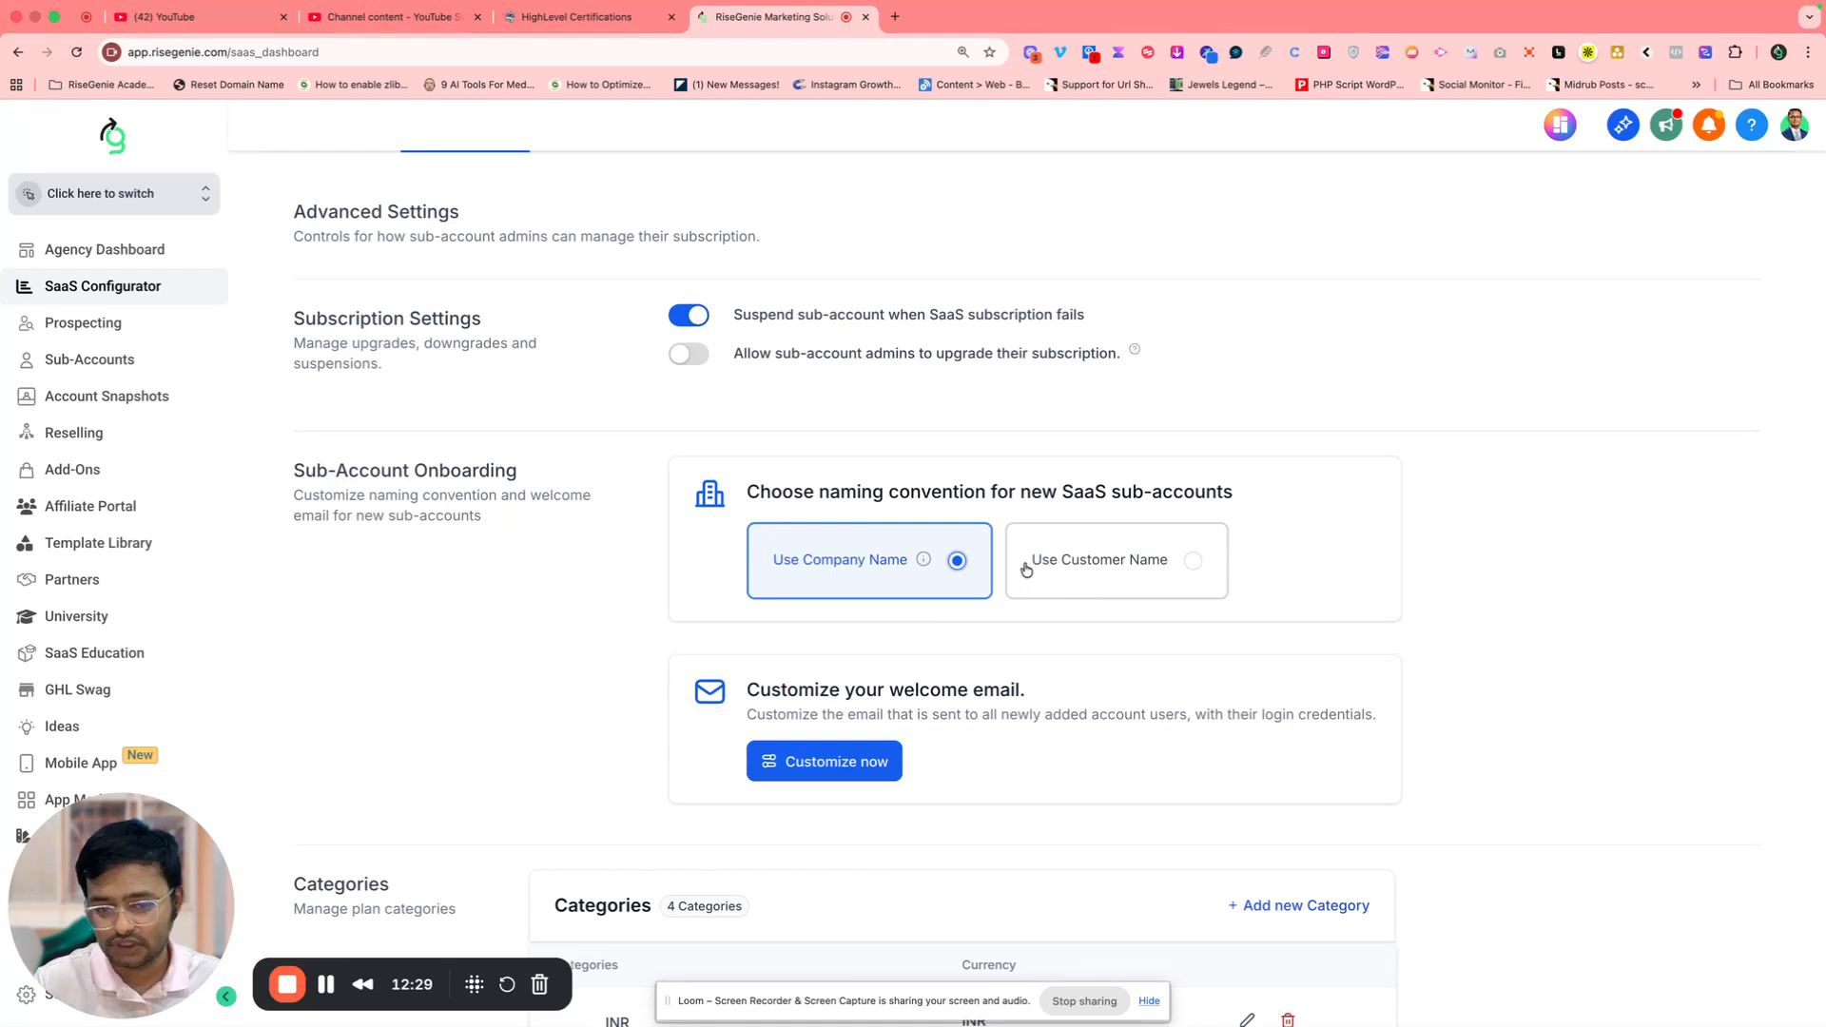
{"action": "left_click_drag", "start_coordinate": [1029, 563], "coordinate": [1169, 568]}
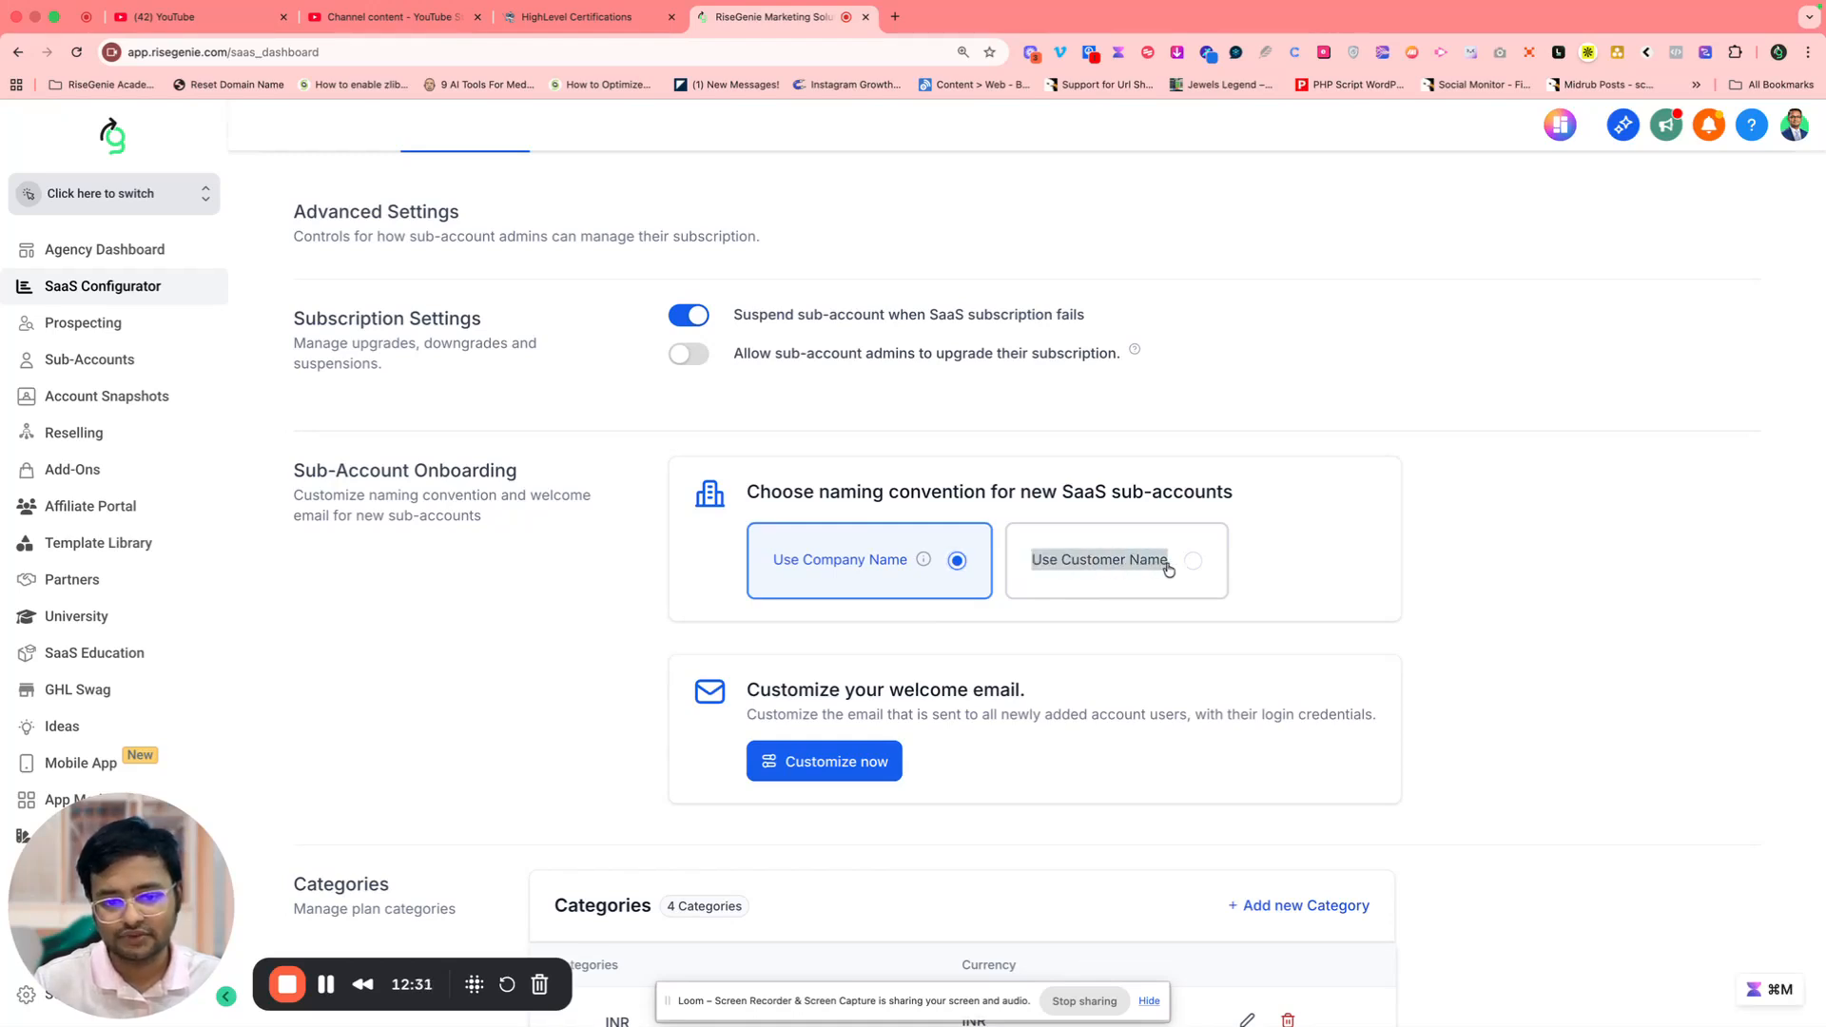
{"action": "left_click", "coordinate": [1281, 569]}
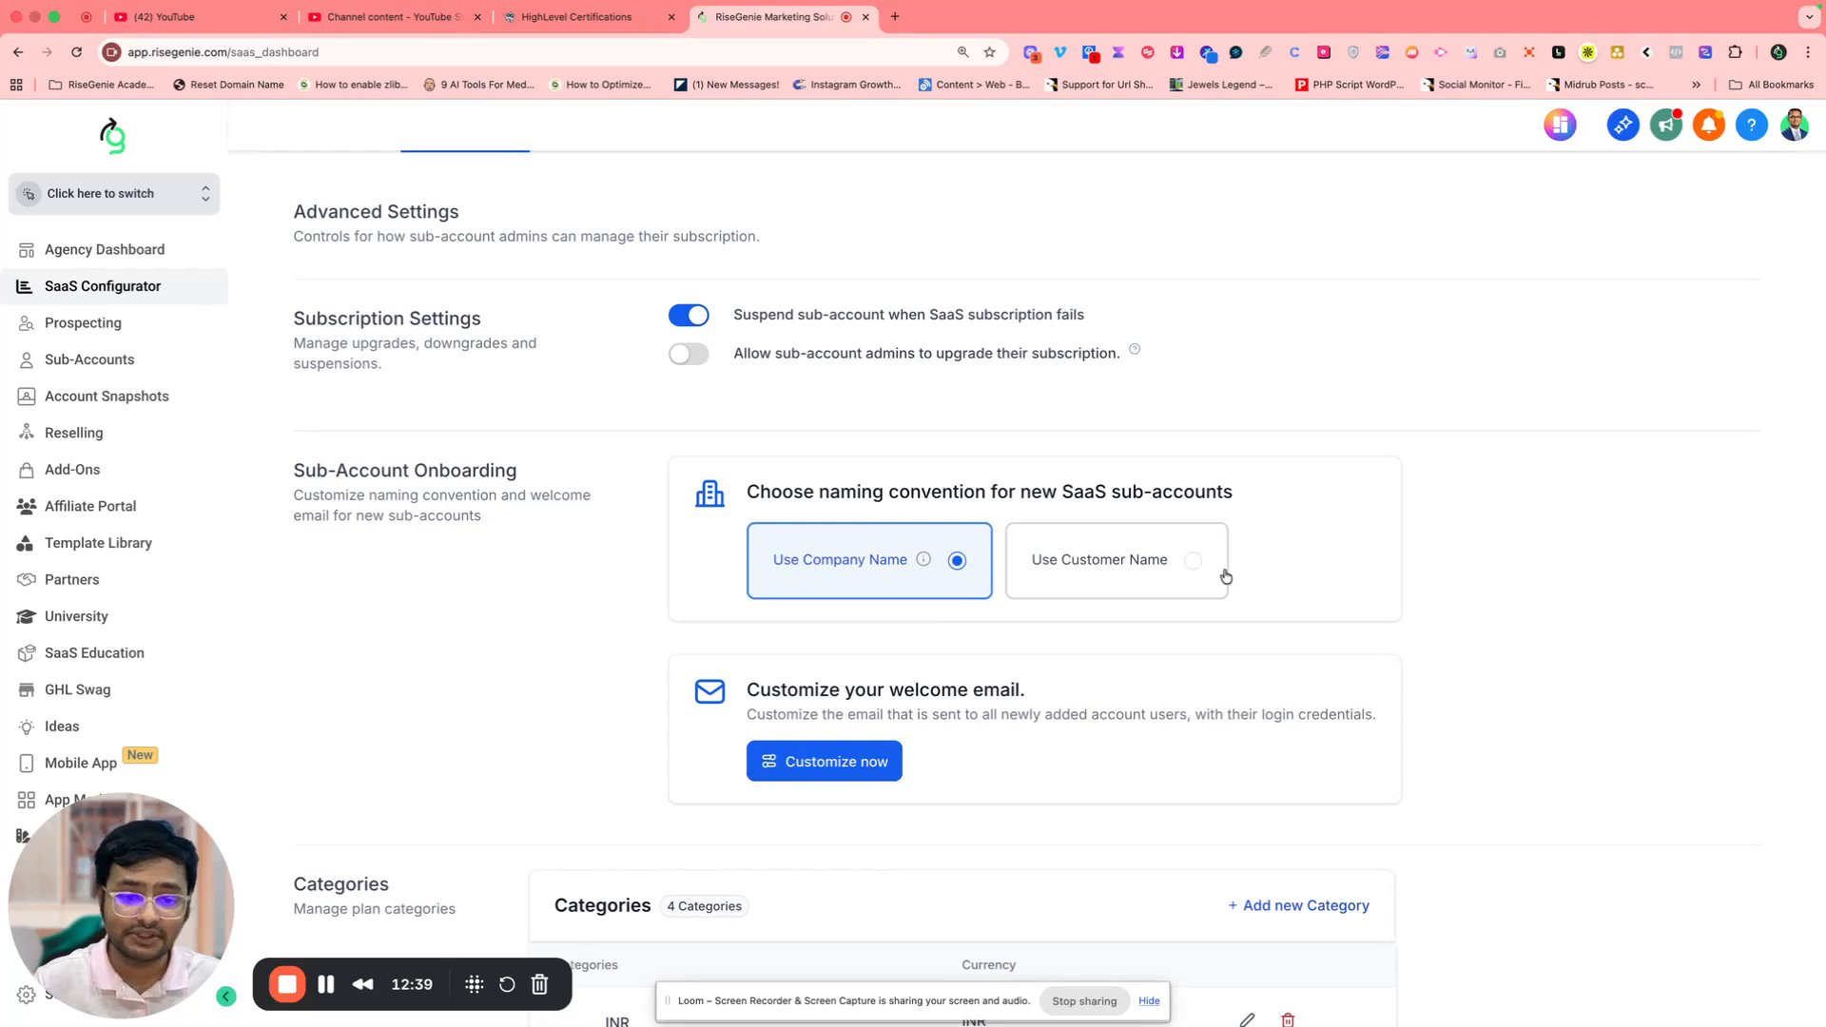
{"action": "left_click", "coordinate": [1192, 562]}
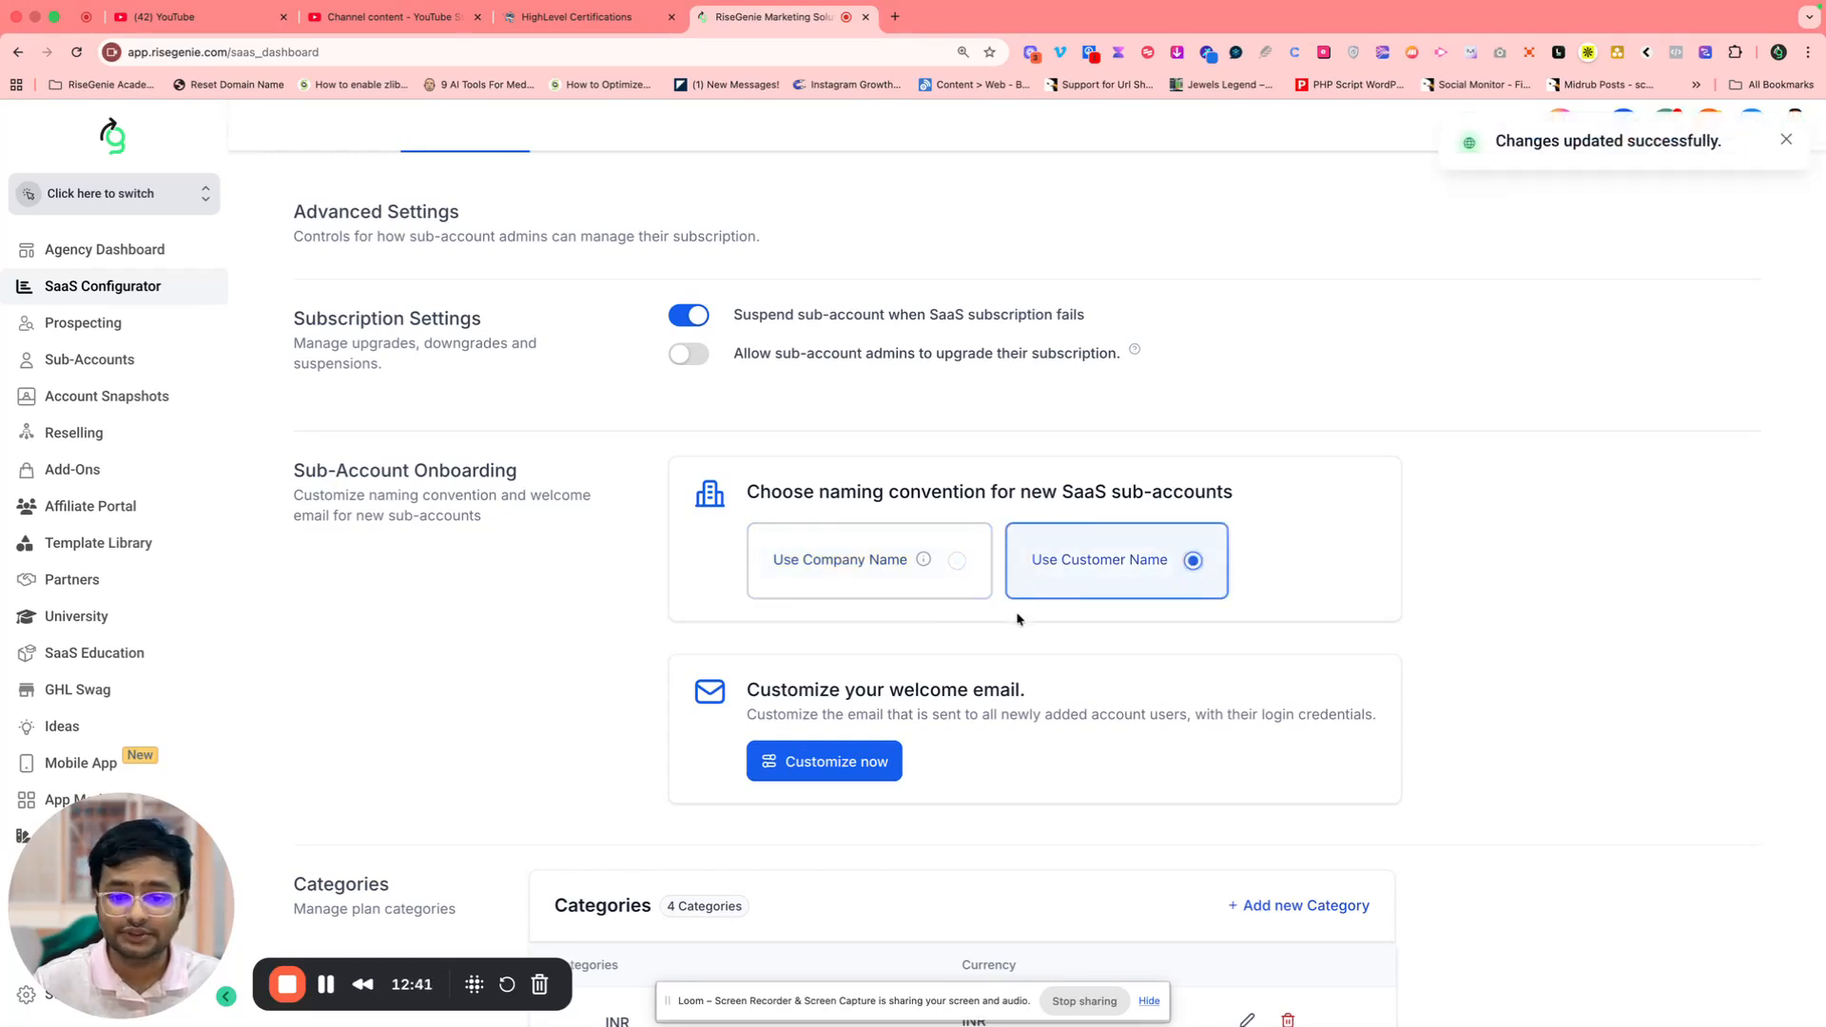
Start customizing the welcome email, search the source sub-accounts for "rise", and close the dialog without choosing one
{"action": "scroll", "coordinate": [1013, 620], "scroll_direction": "down", "scroll_amount": 3}
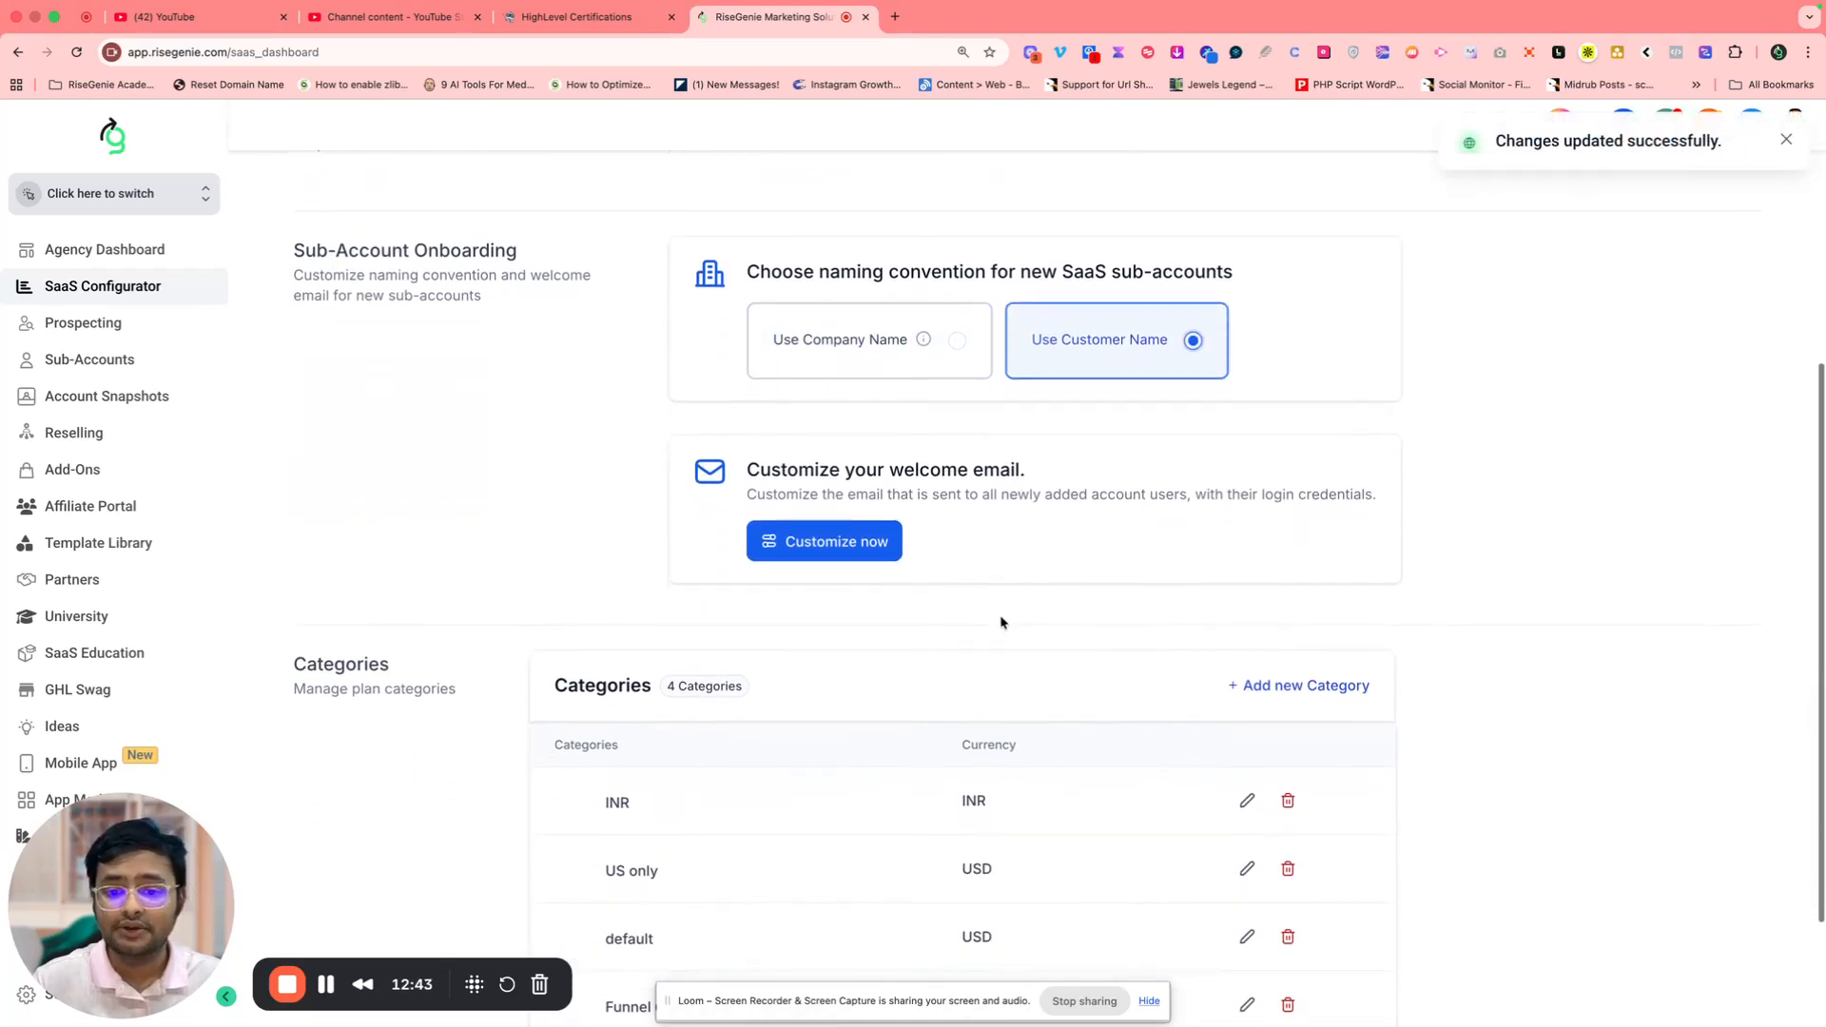
{"action": "left_click", "coordinate": [785, 544]}
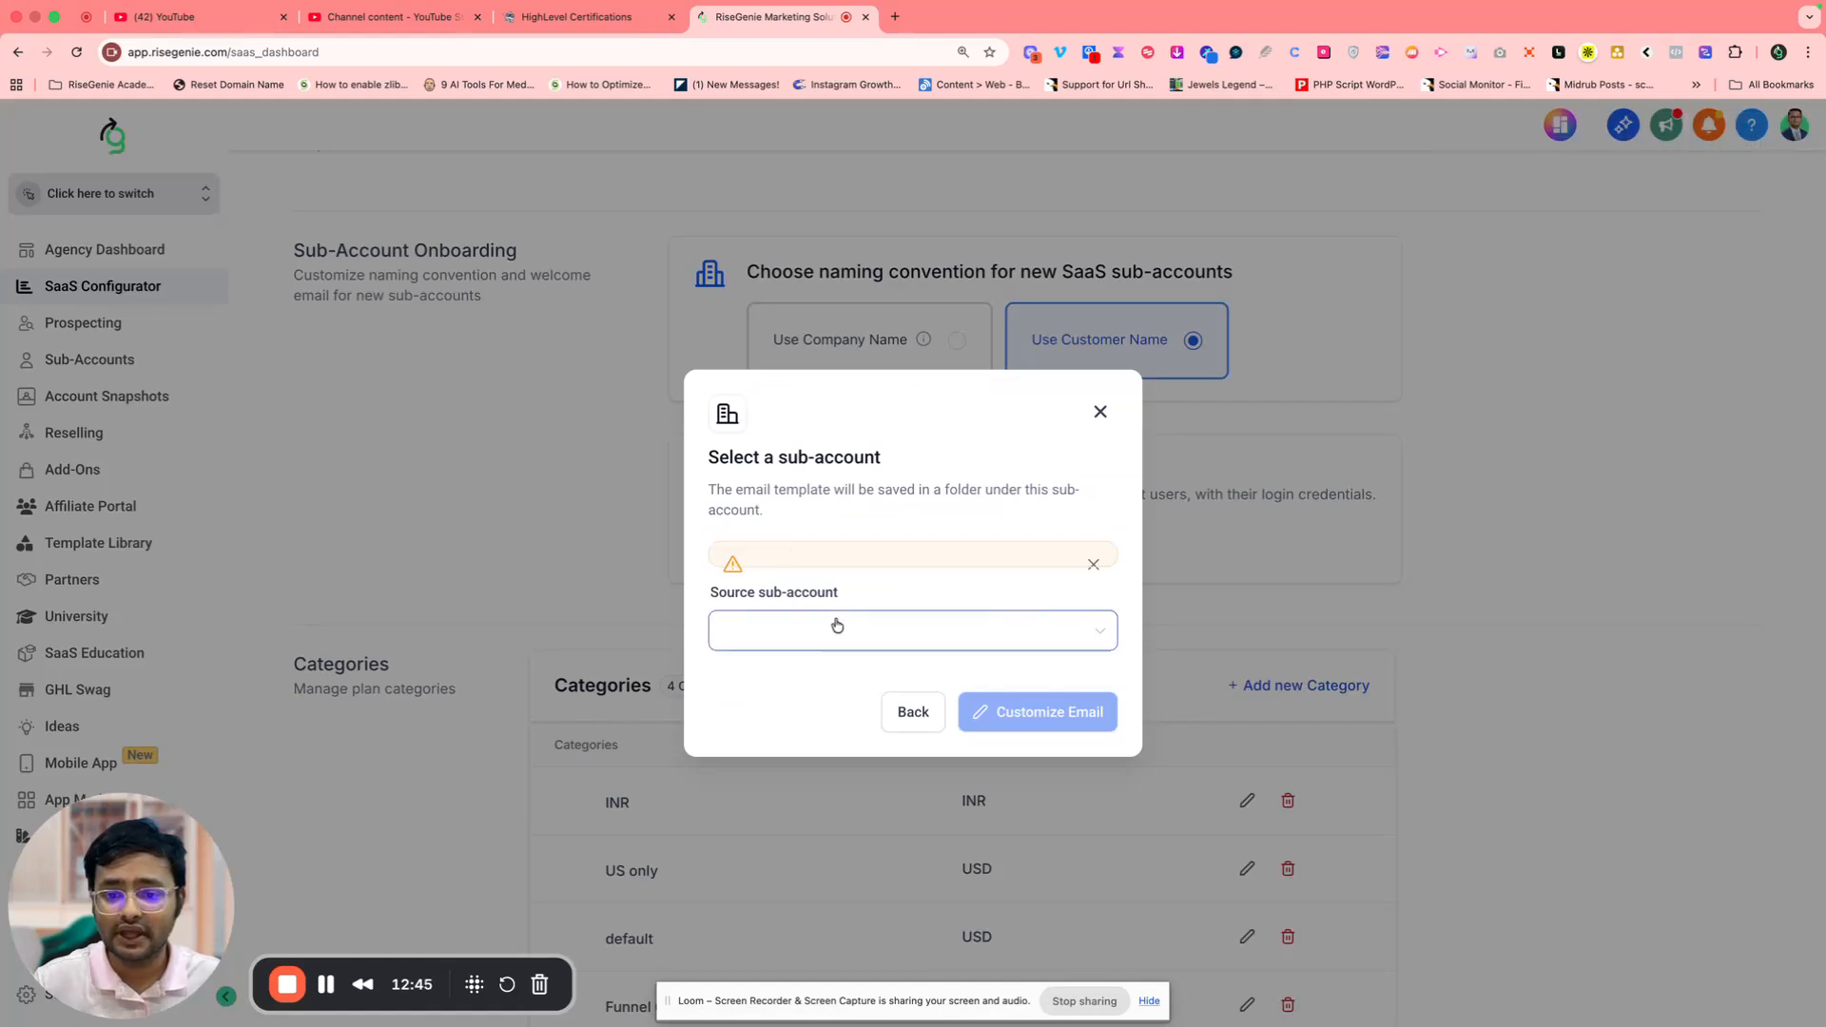
{"action": "left_click", "coordinate": [746, 644]}
{"action": "scroll", "coordinate": [797, 777], "scroll_direction": "down", "scroll_amount": 2}
{"action": "scroll", "coordinate": [797, 777], "scroll_direction": "down", "scroll_amount": 1}
{"action": "scroll", "coordinate": [929, 783], "scroll_direction": "up", "scroll_amount": 3}
{"action": "scroll", "coordinate": [929, 783], "scroll_direction": "down", "scroll_amount": 3}
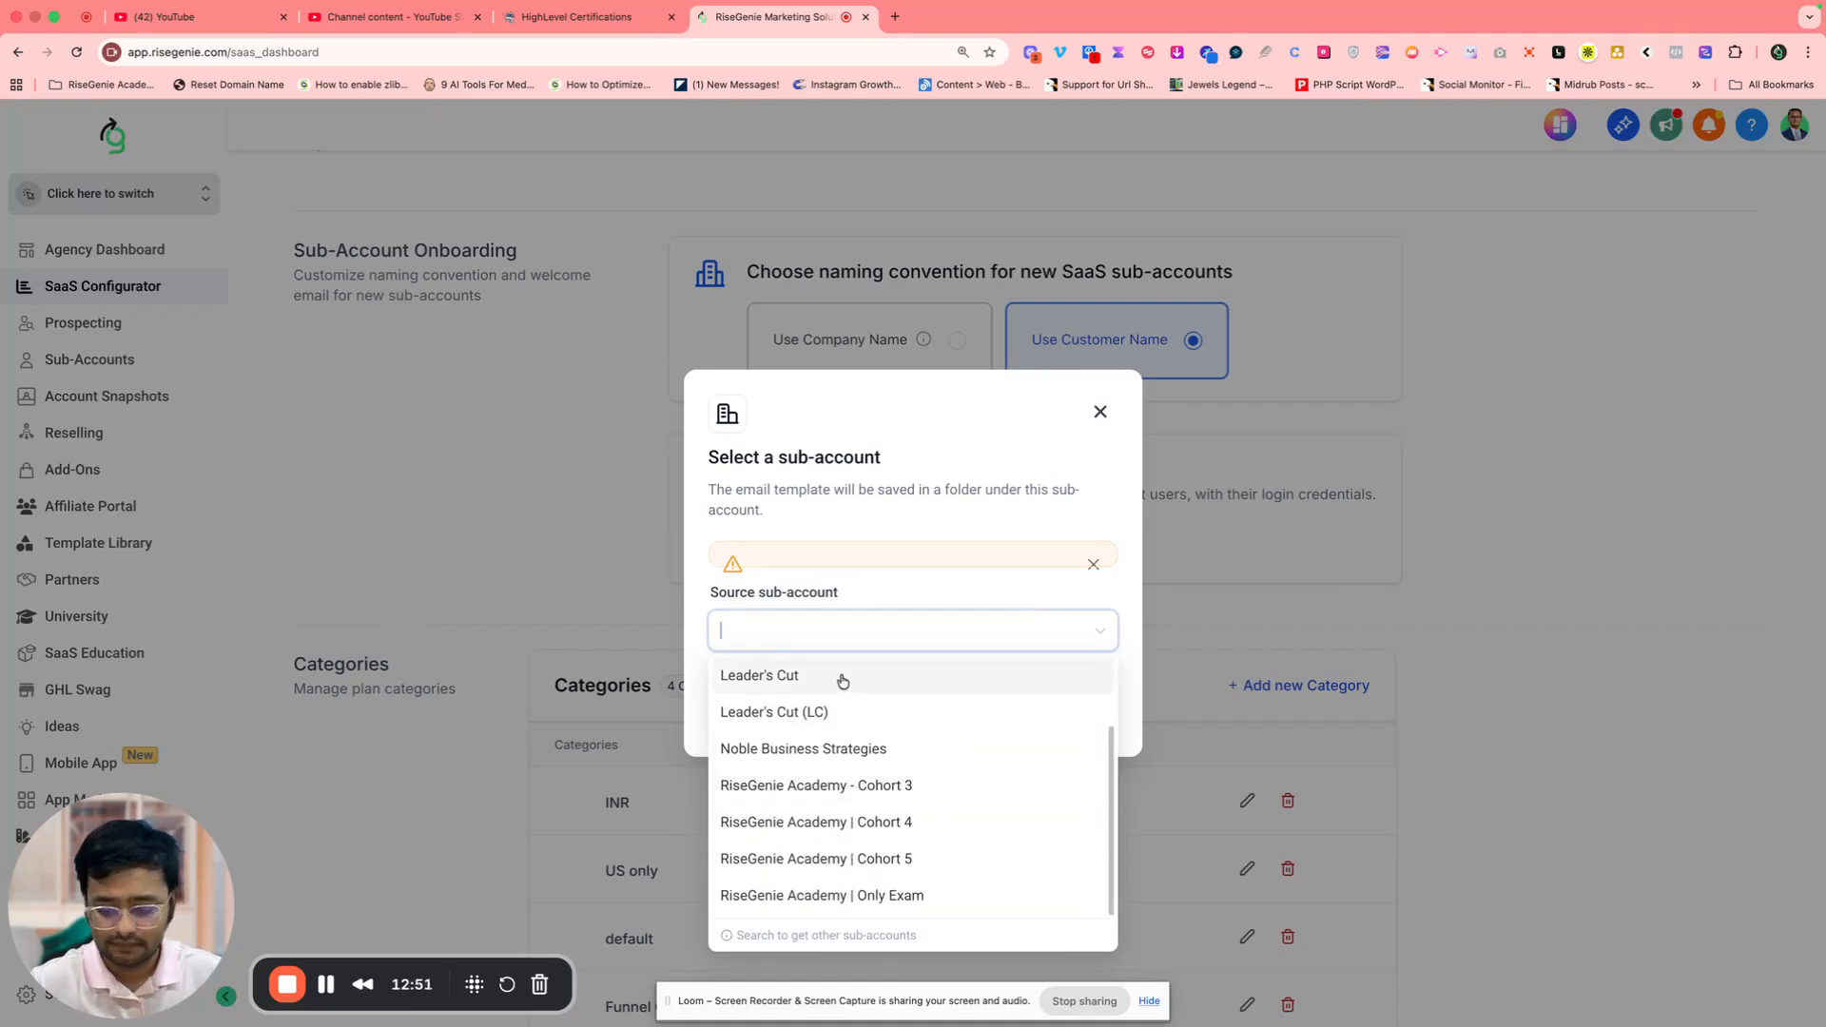
{"action": "type", "text": "rise"}
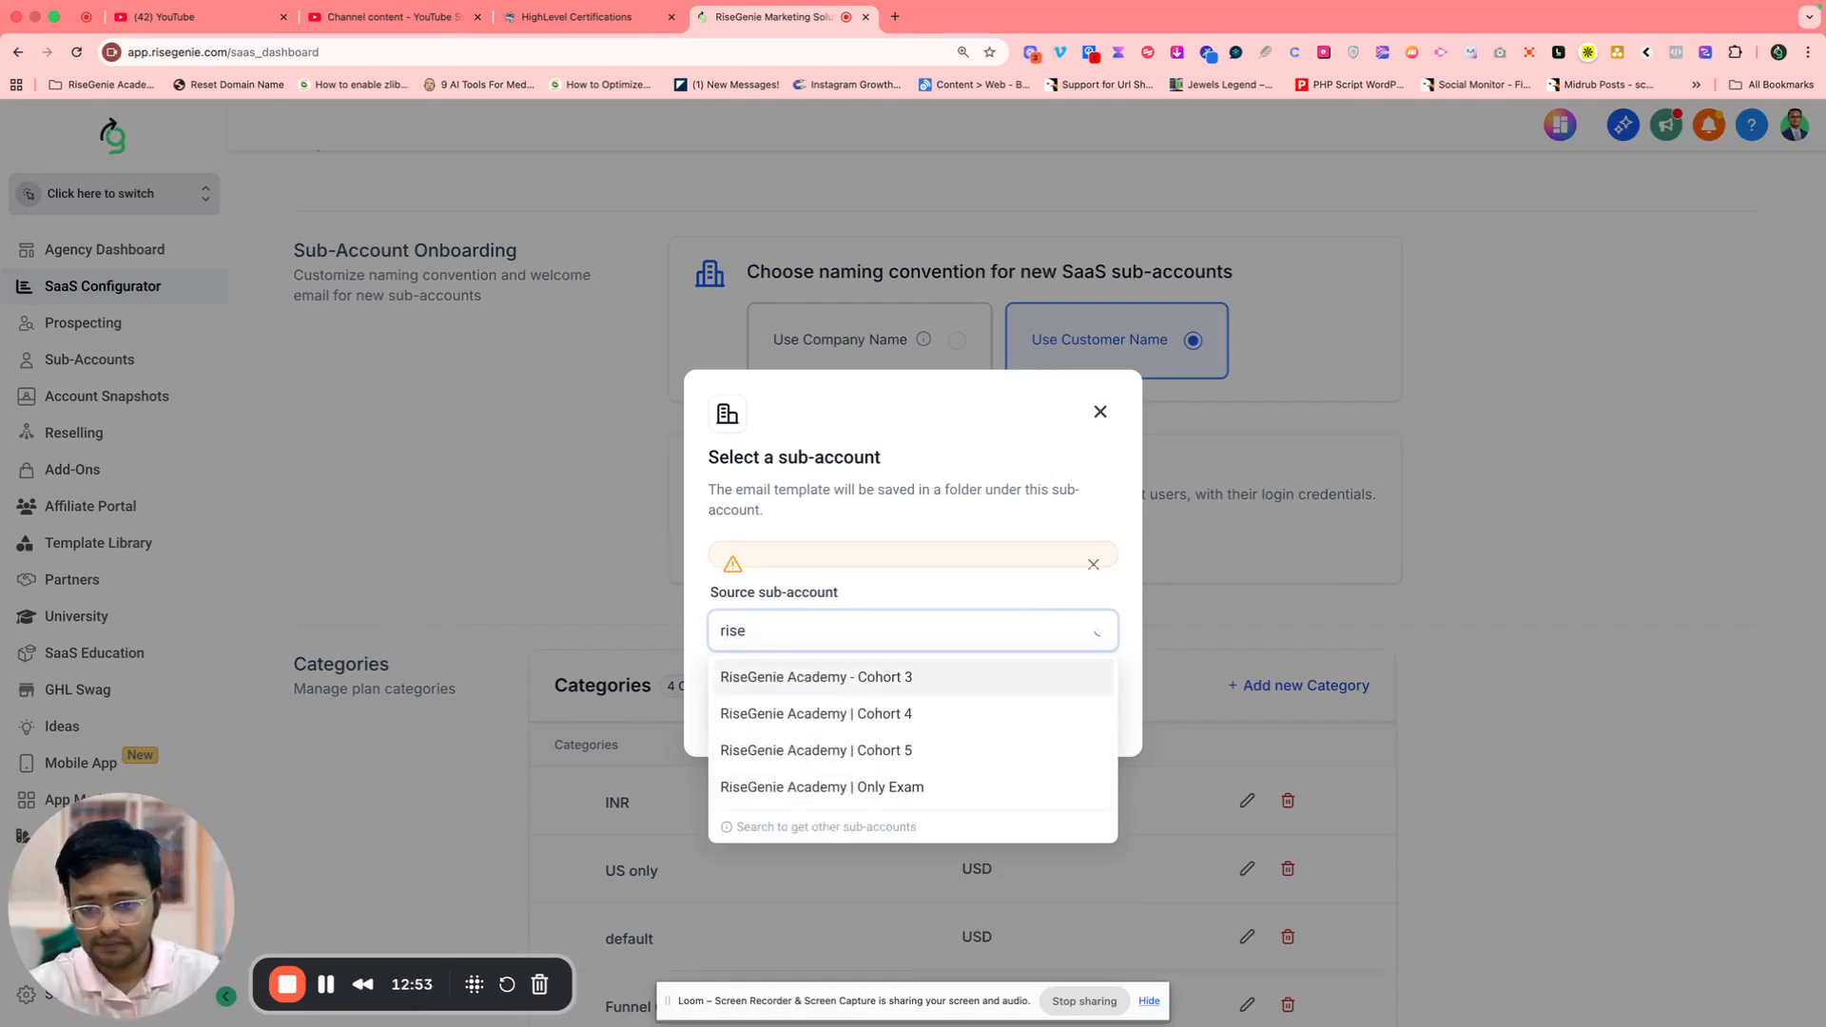
{"action": "left_click", "coordinate": [885, 596]}
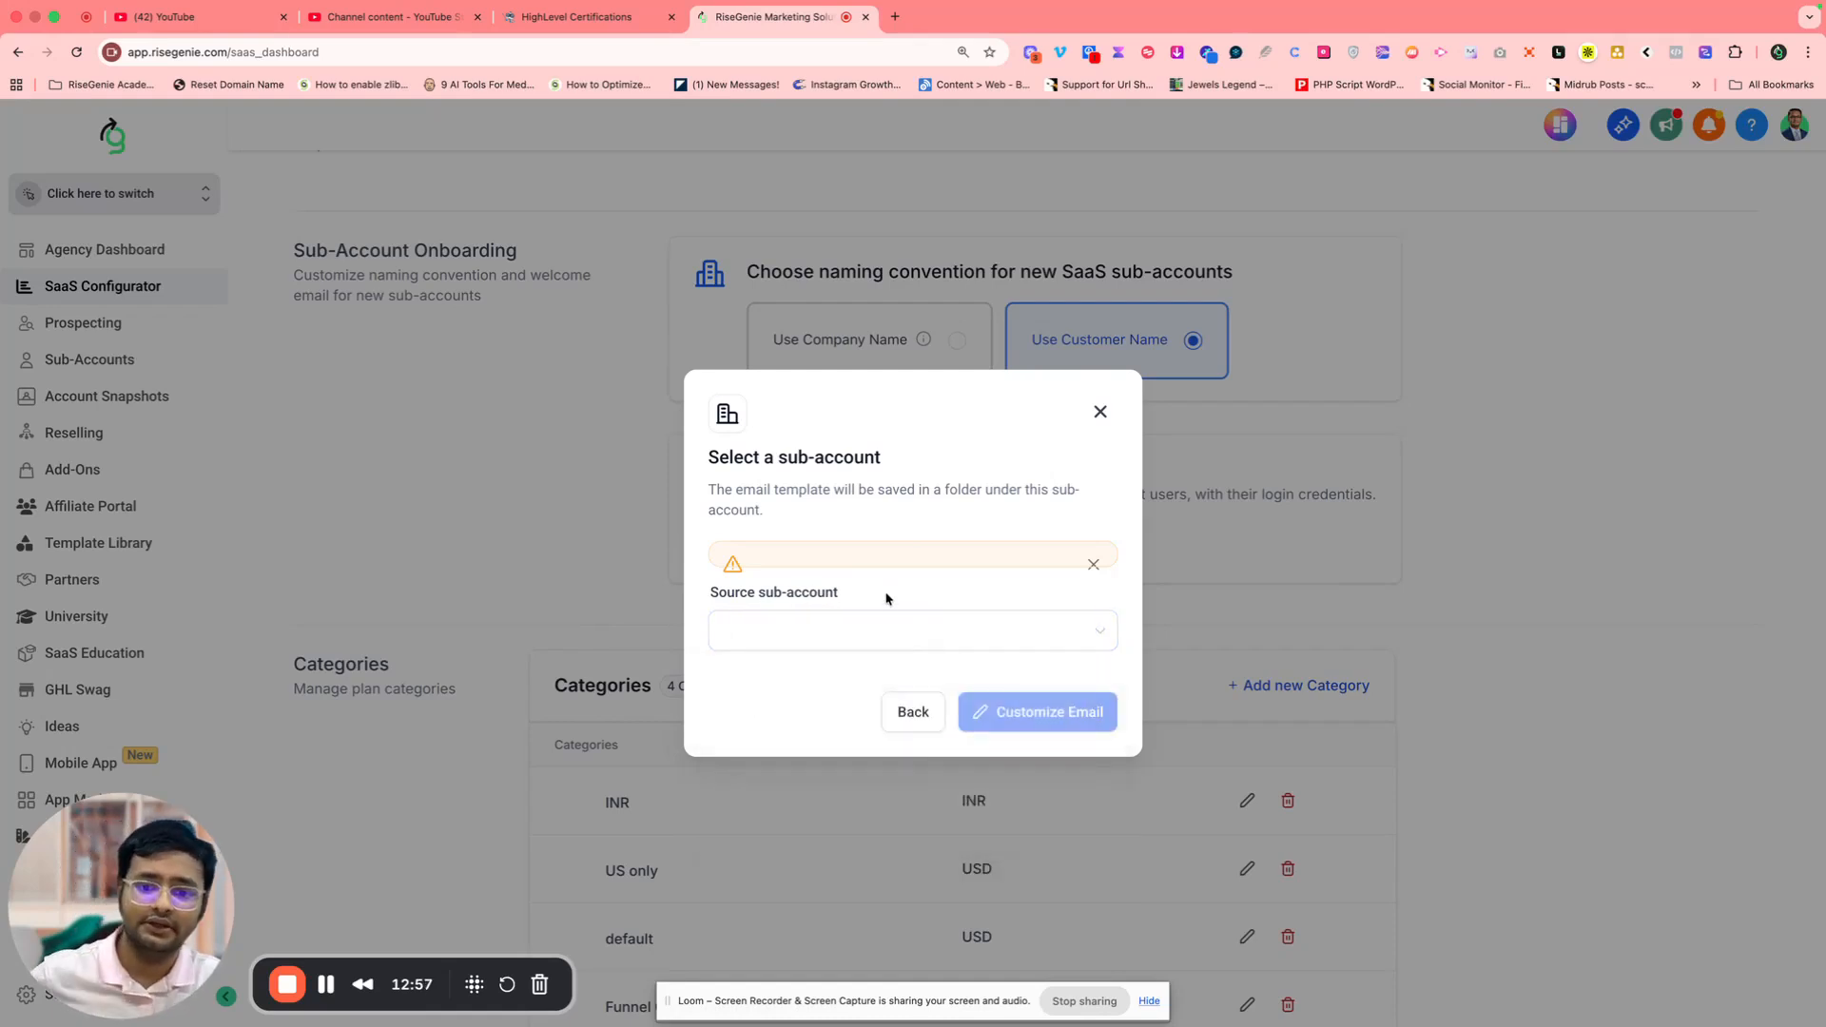
{"action": "left_click", "coordinate": [1100, 412]}
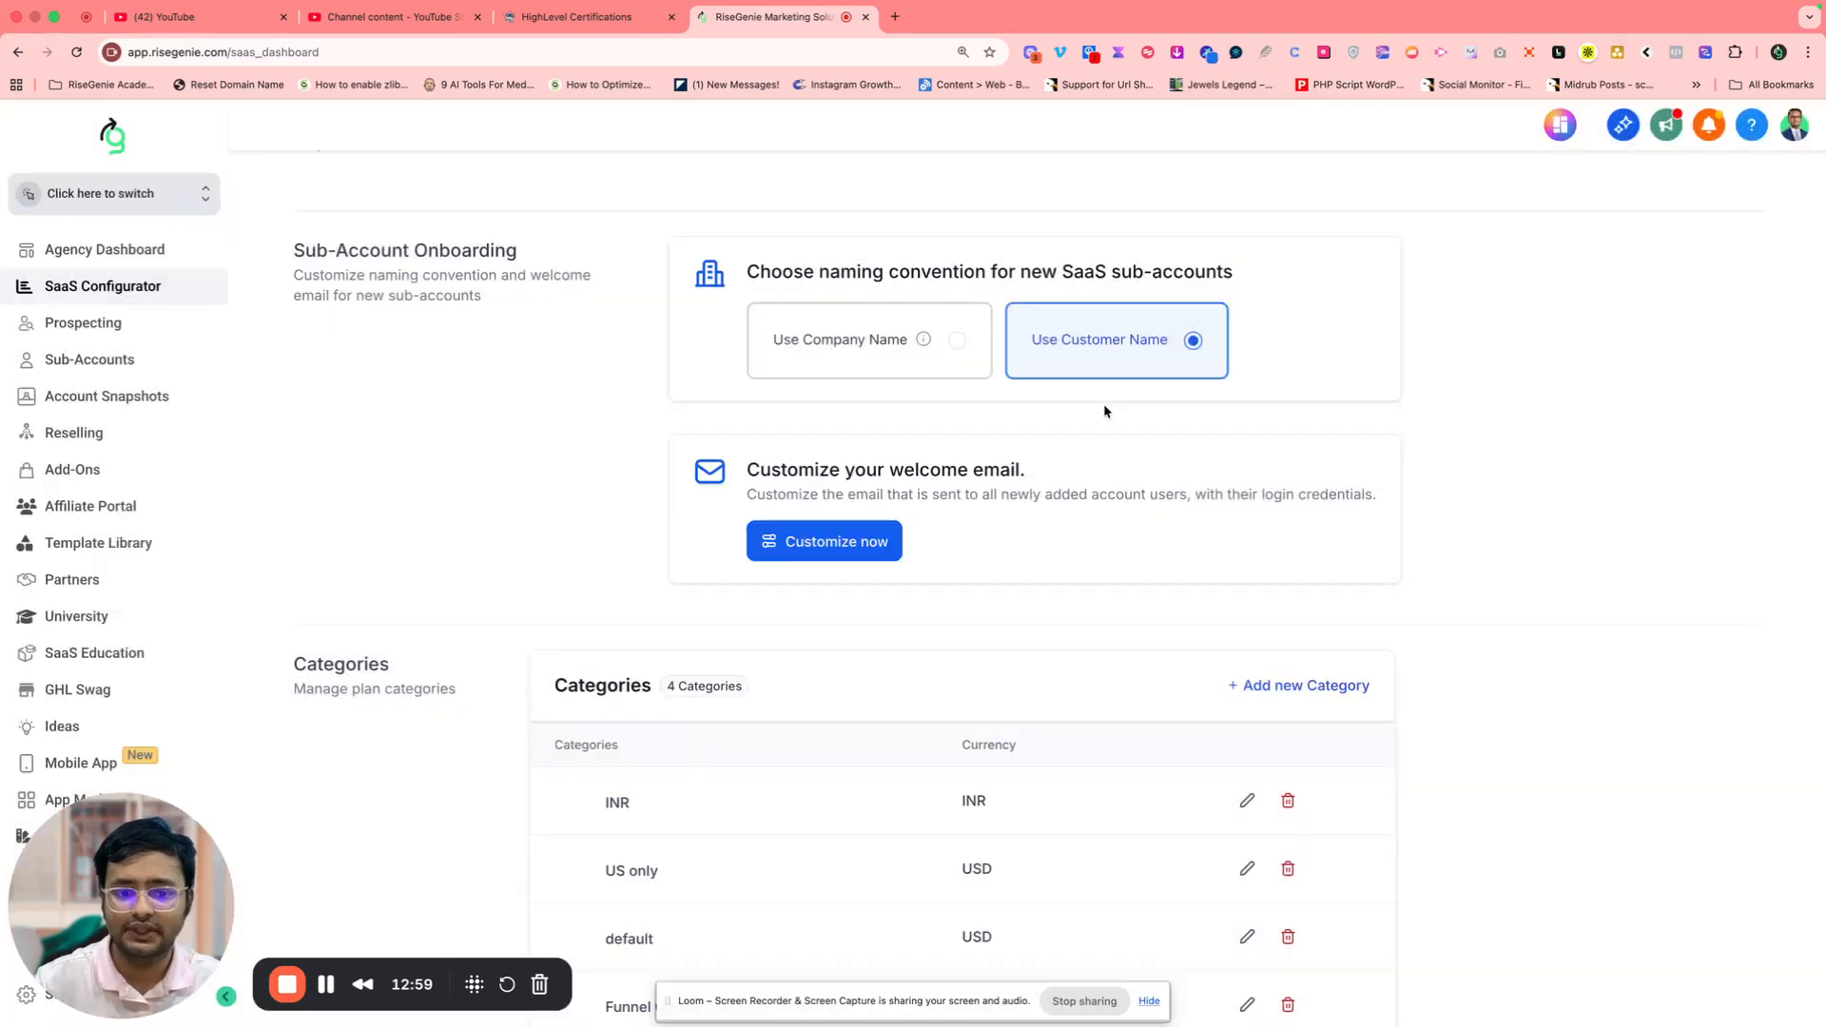
Review the plan categories and their currencies in the advanced settings
{"action": "scroll", "coordinate": [869, 640], "scroll_direction": "down", "scroll_amount": 2}
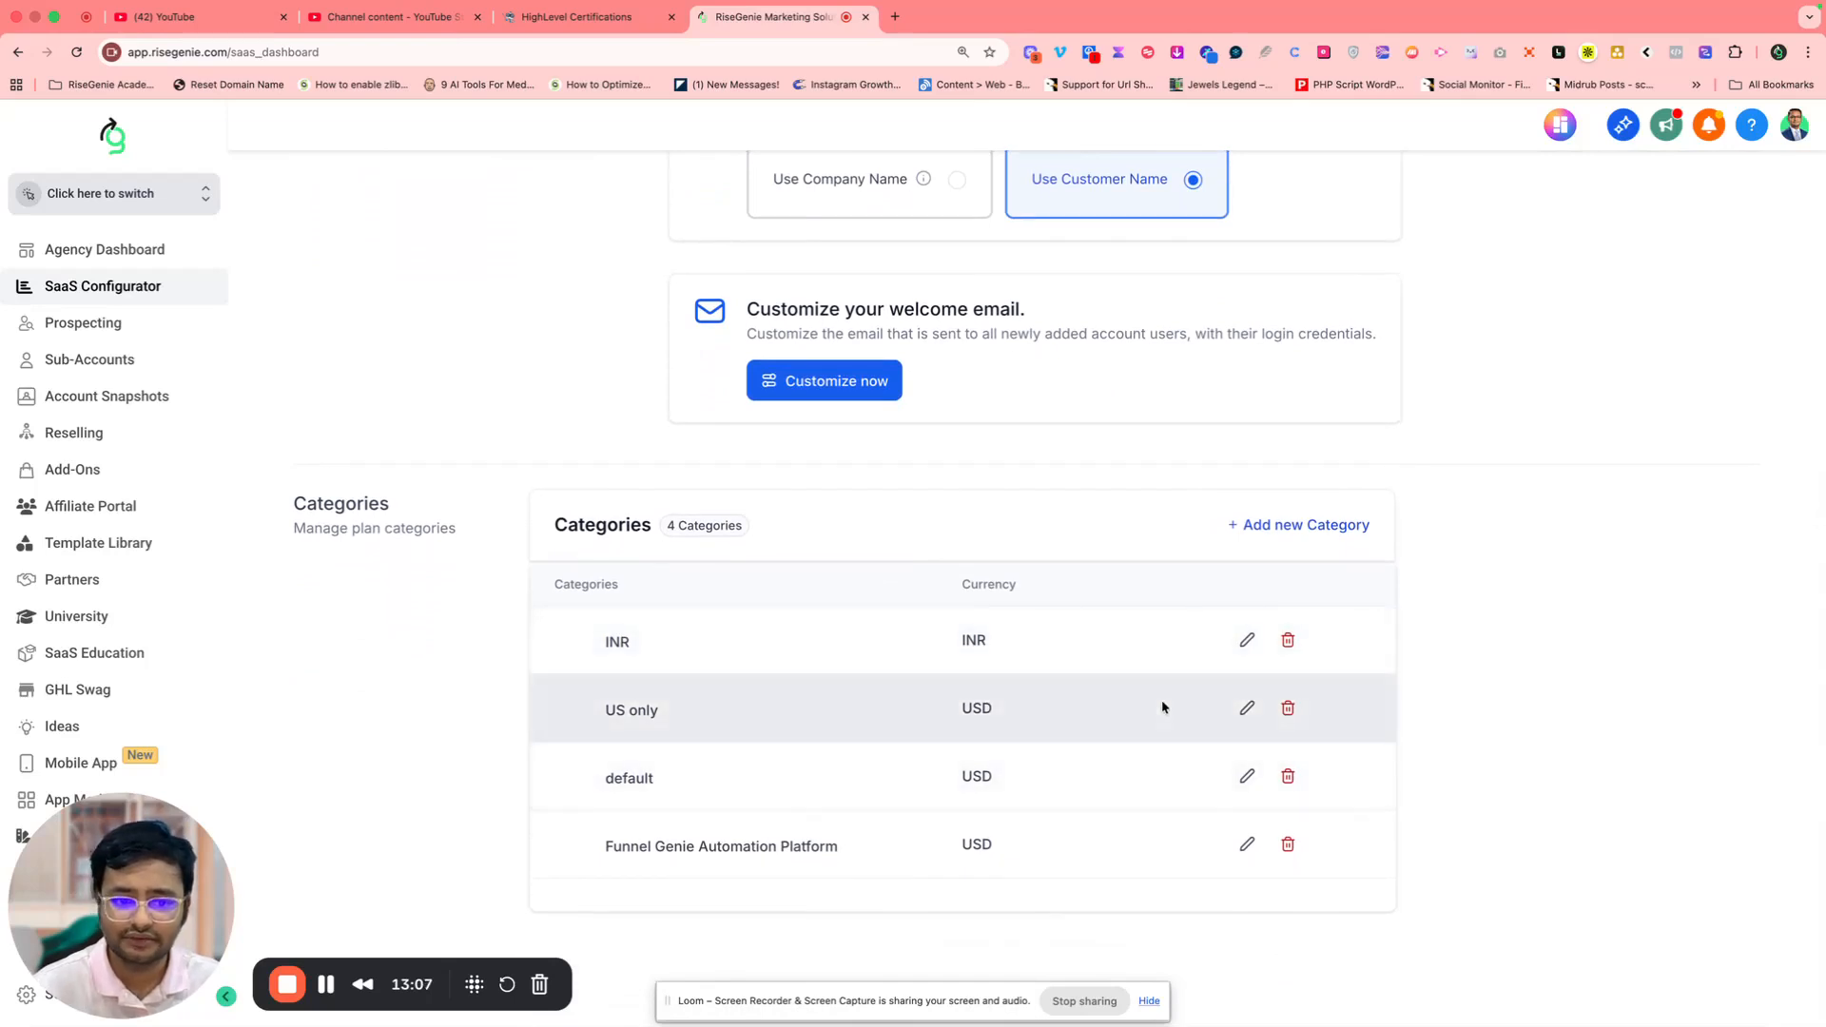
{"action": "scroll", "coordinate": [1319, 565], "scroll_direction": "up", "scroll_amount": 5}
{"action": "scroll", "coordinate": [1179, 575], "scroll_direction": "up", "scroll_amount": 1}
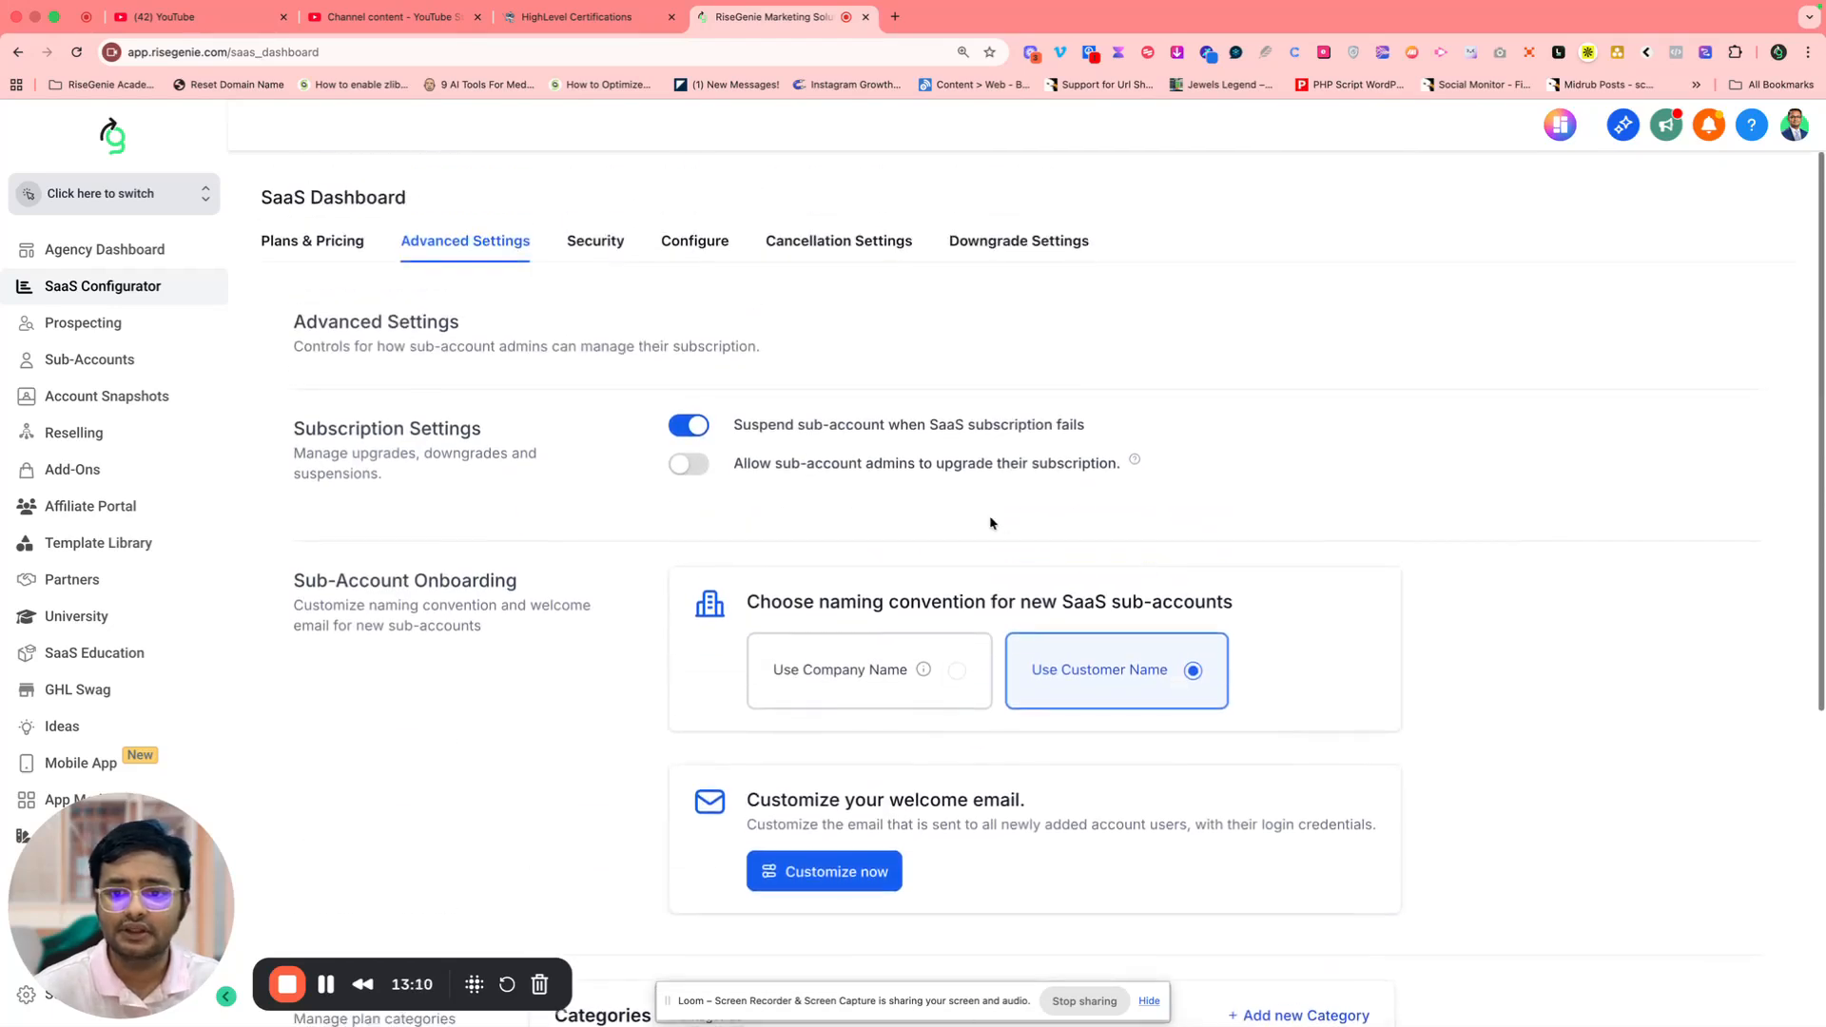
Review the security settings for pausing new sub-accounts, 2-factor authentication and new sub-account approval requests
{"action": "left_click", "coordinate": [571, 242]}
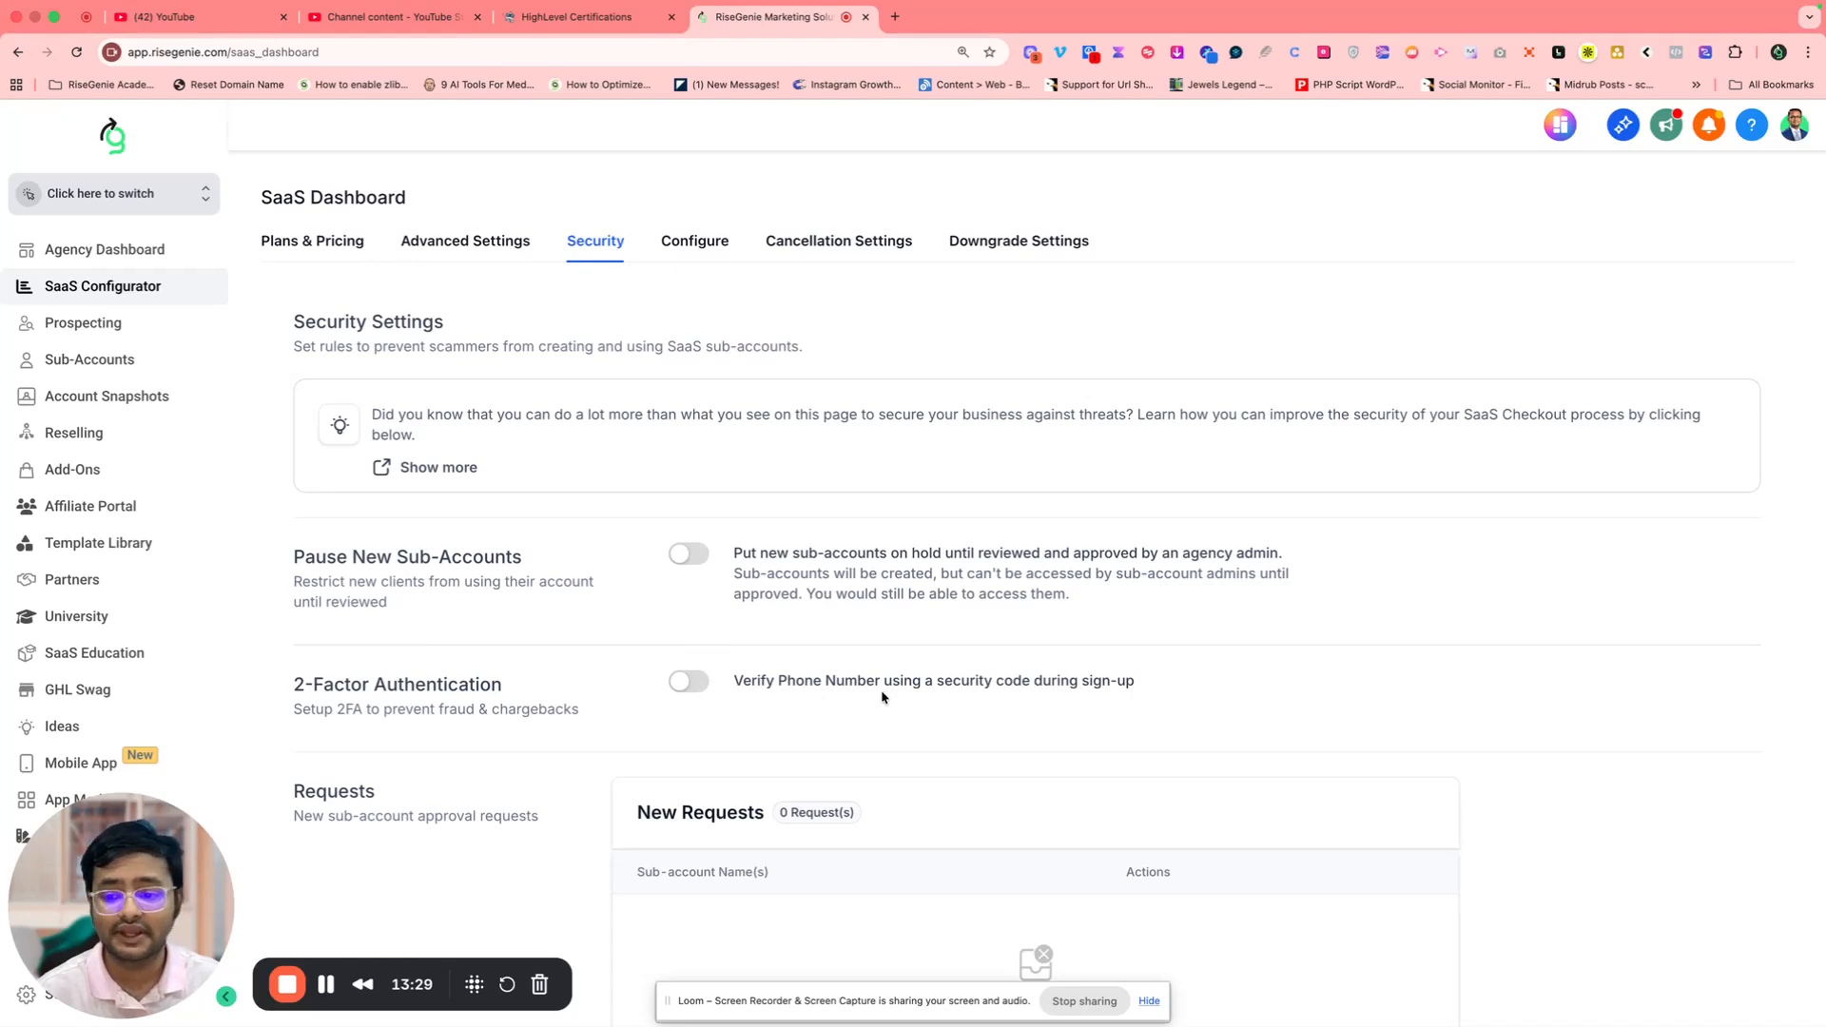
{"action": "scroll", "coordinate": [881, 697], "scroll_direction": "down", "scroll_amount": 3}
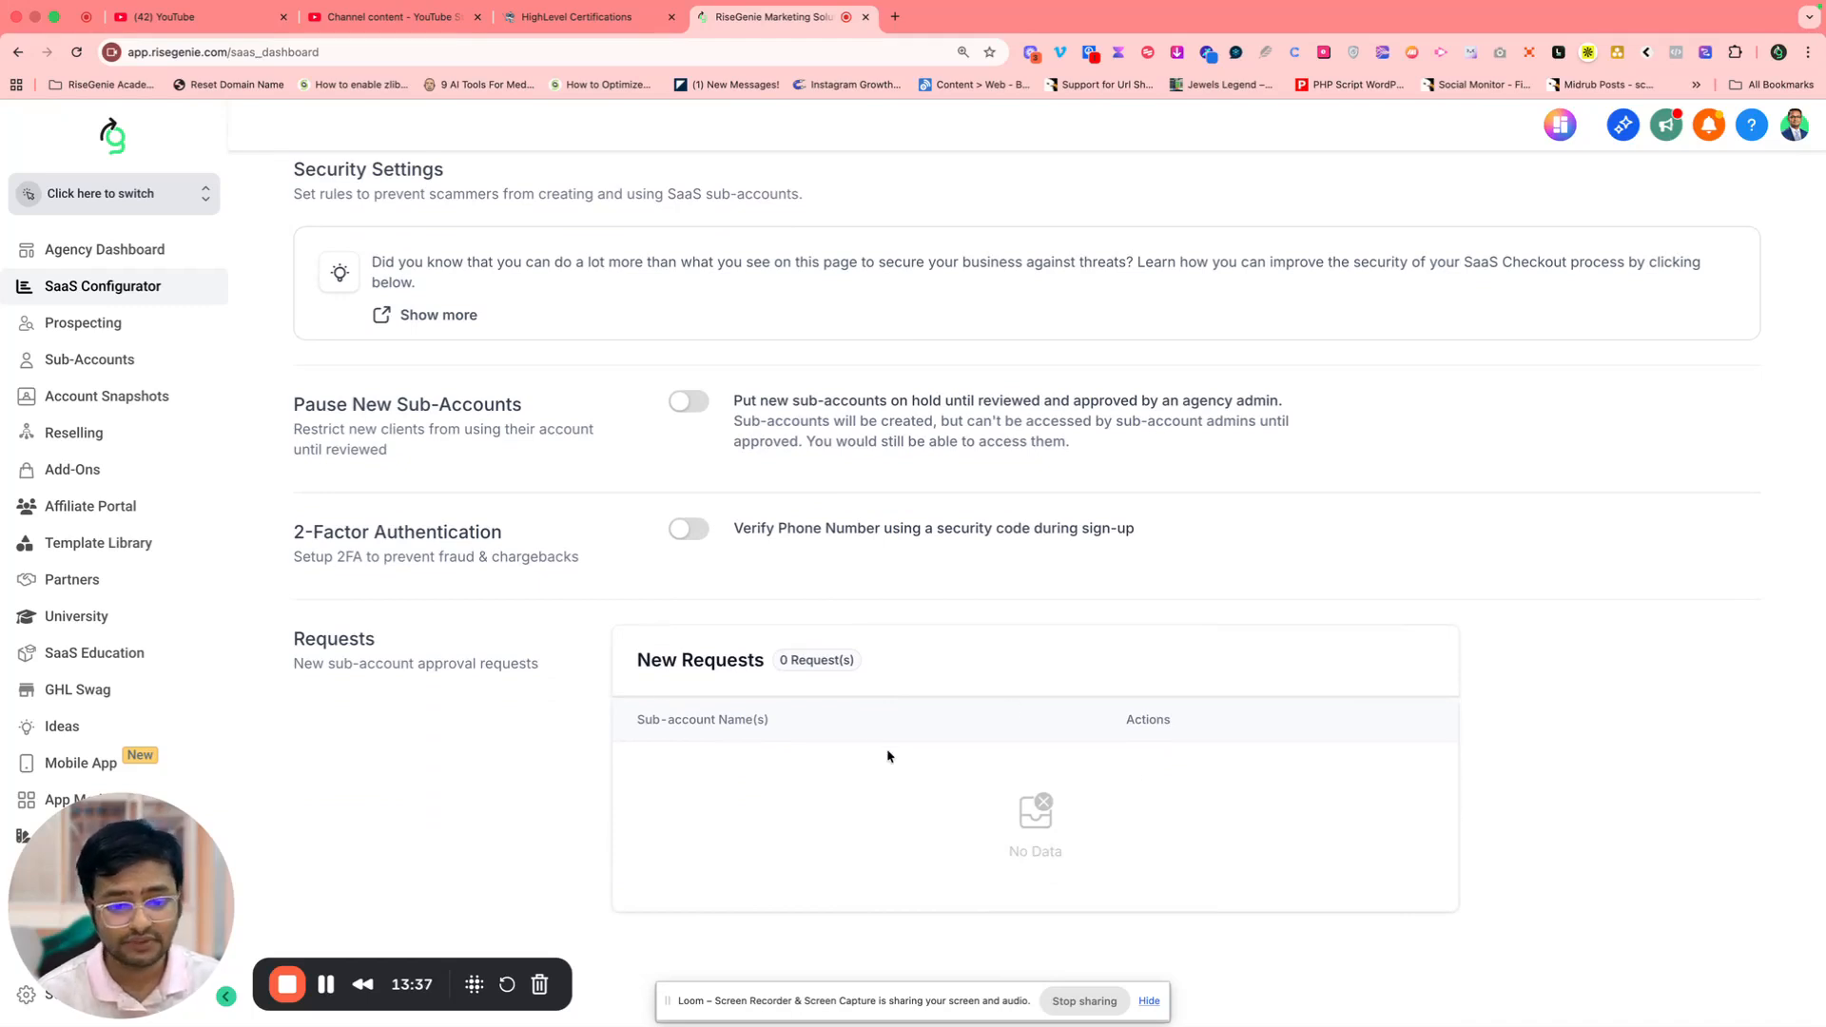
{"action": "scroll", "coordinate": [906, 740], "scroll_direction": "up", "scroll_amount": 3}
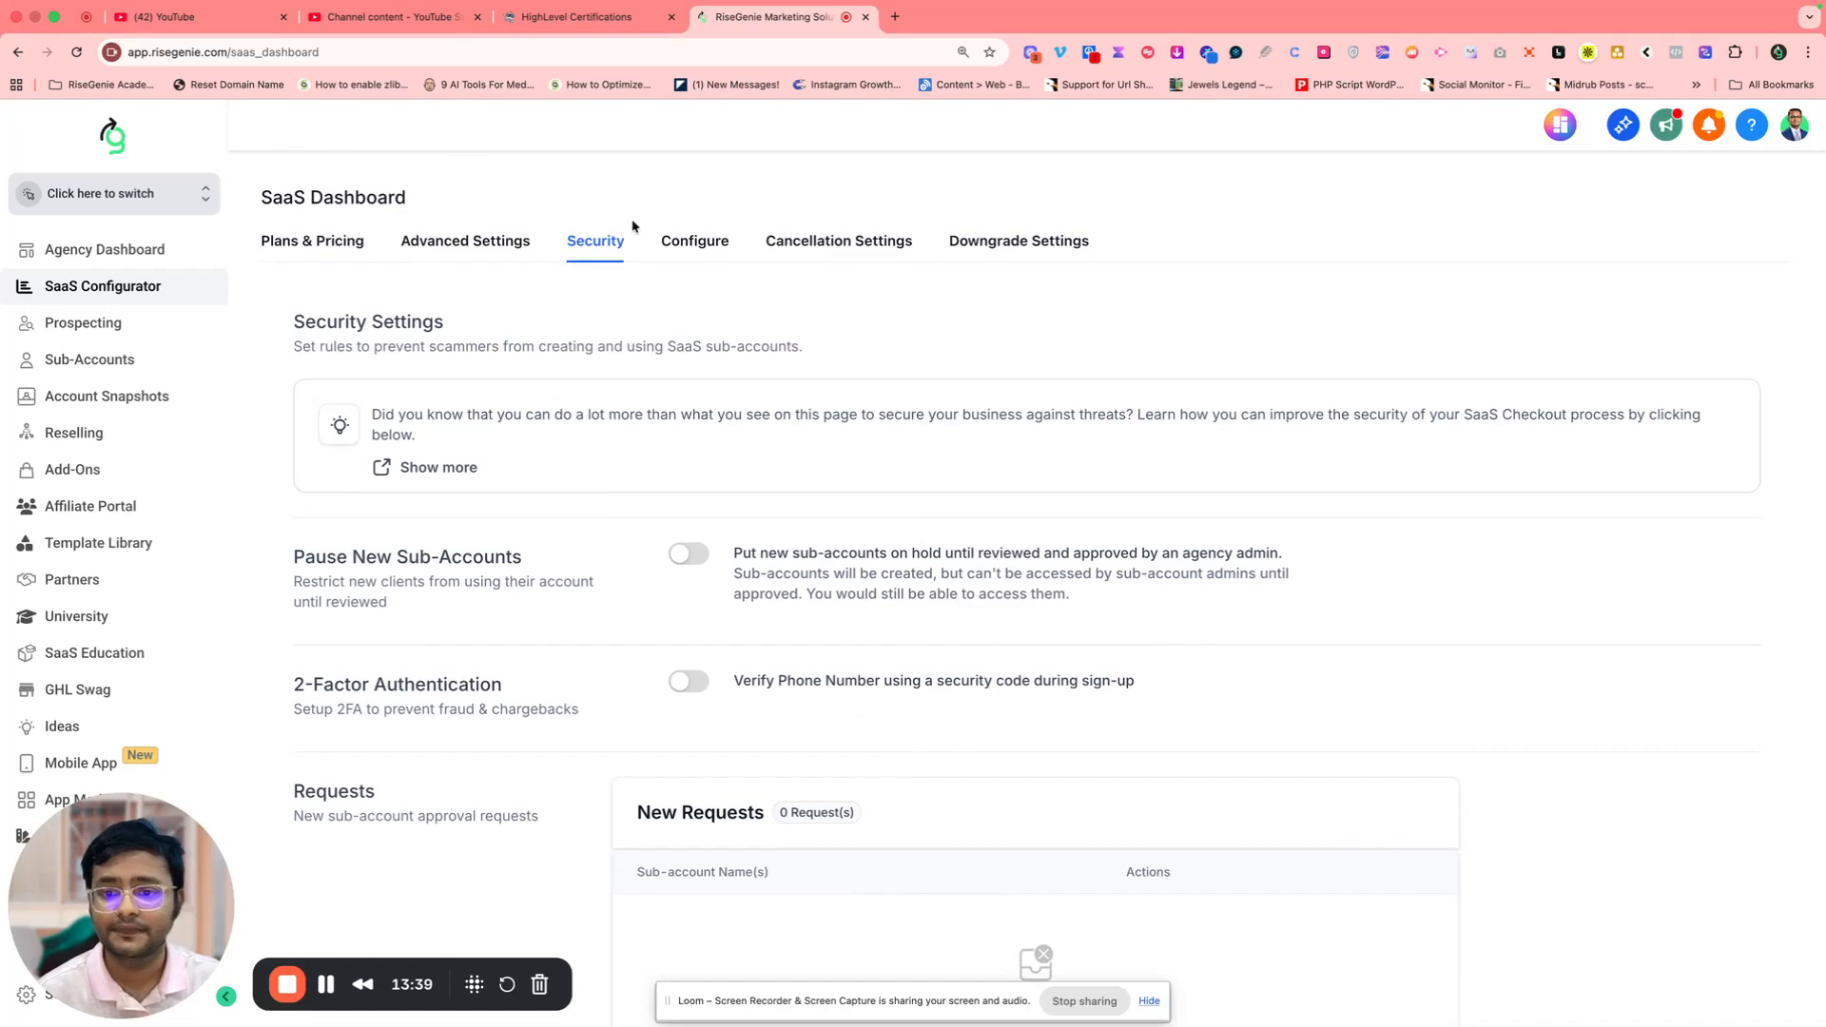
Review the Configure page's supported payment providers and its list of sub-accounts
{"action": "left_click", "coordinate": [701, 237]}
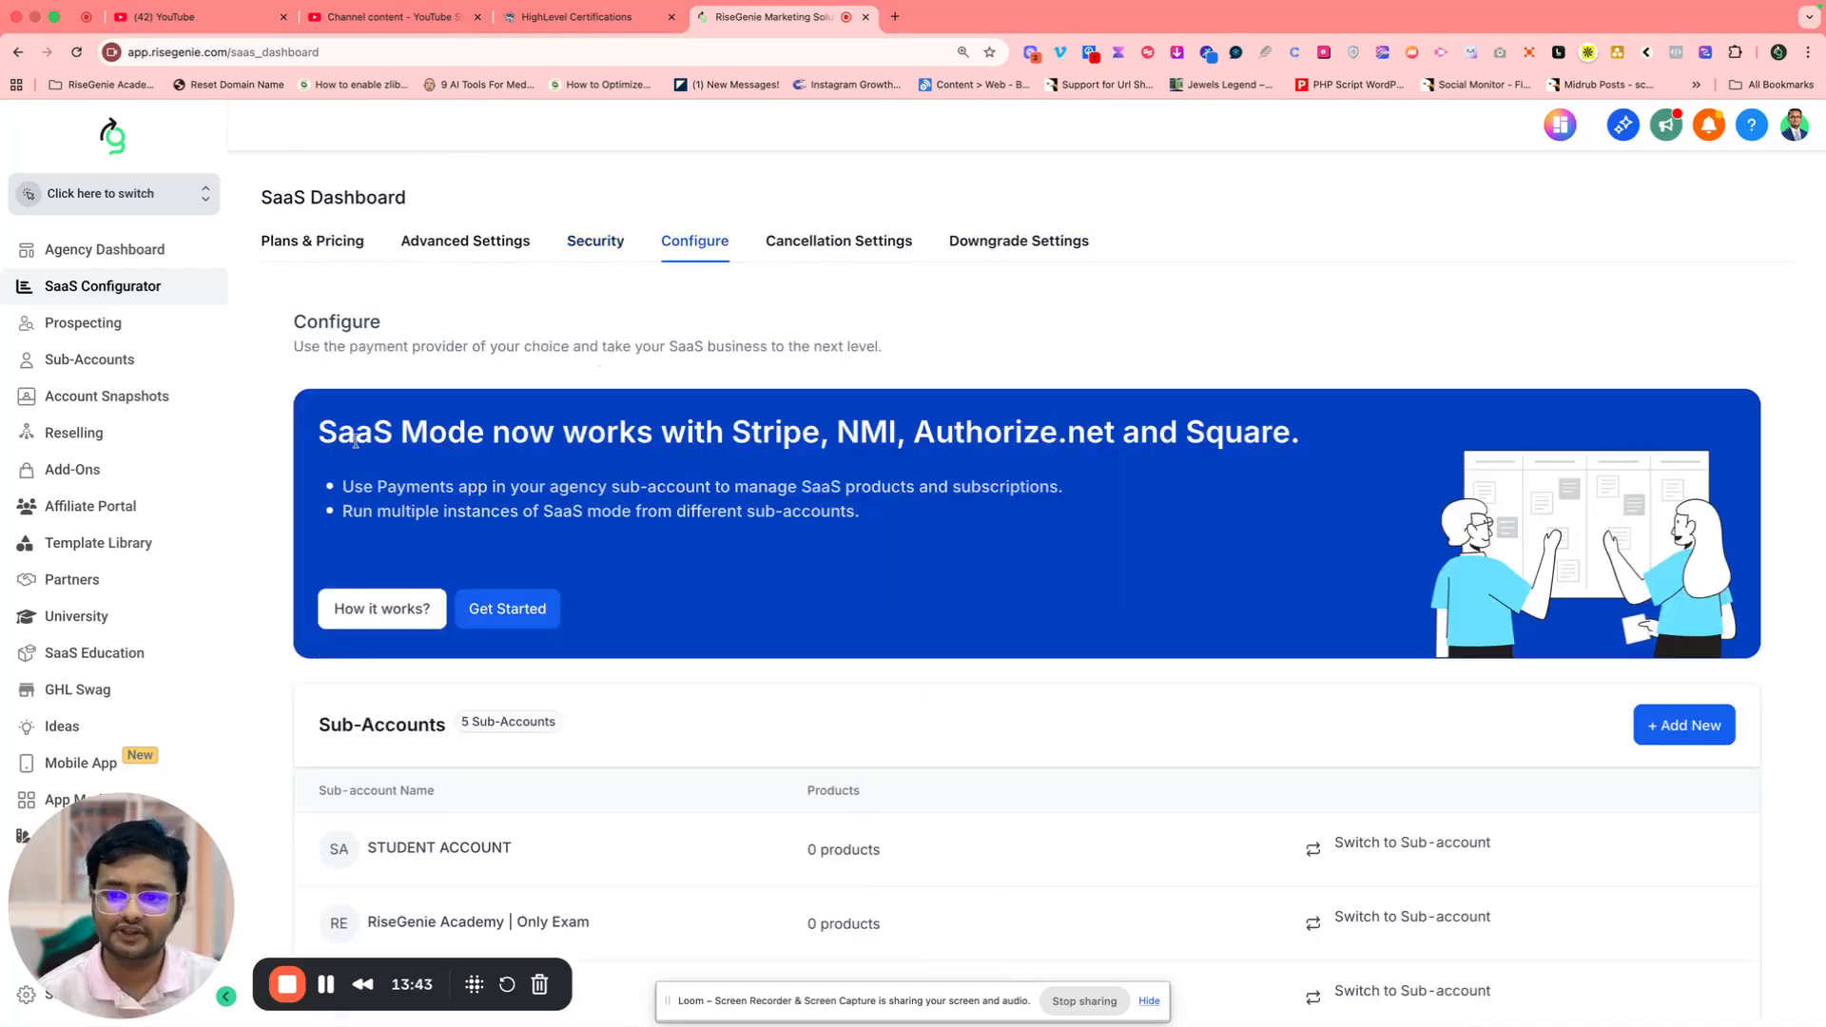
{"action": "left_click_drag", "start_coordinate": [354, 439], "coordinate": [861, 460]}
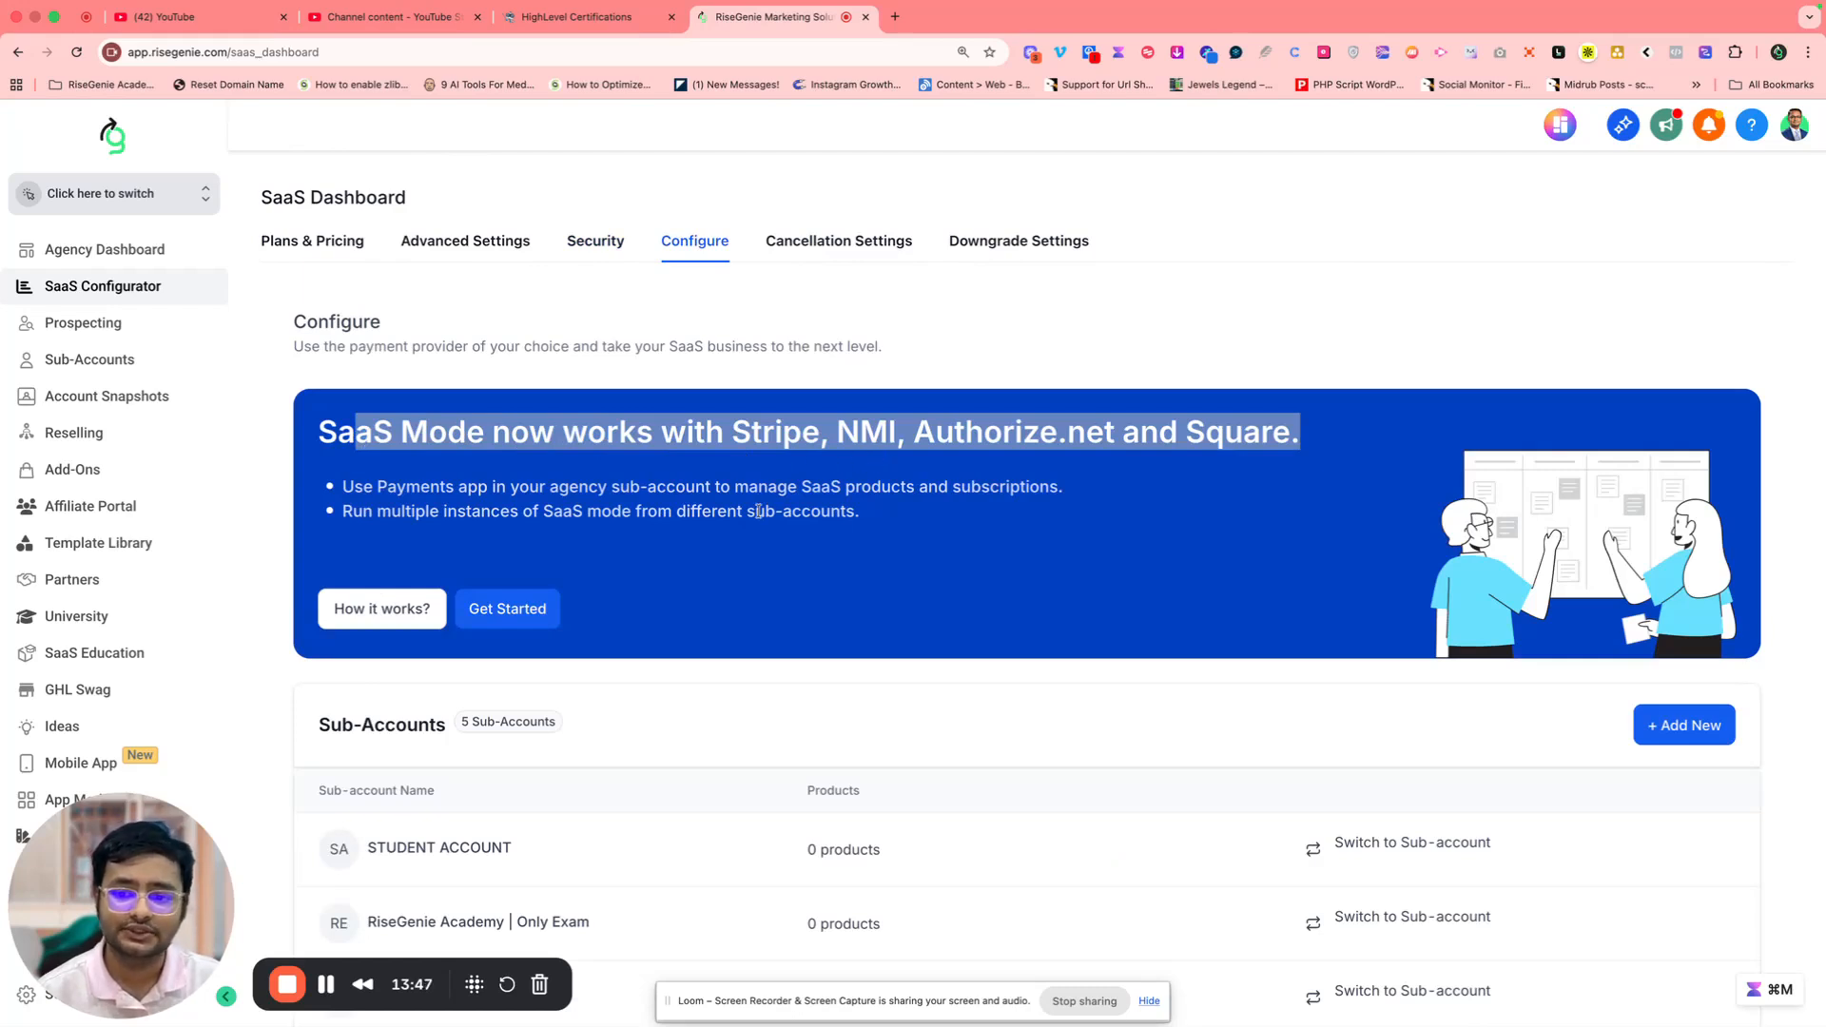
{"action": "scroll", "coordinate": [759, 515], "scroll_direction": "down", "scroll_amount": 3}
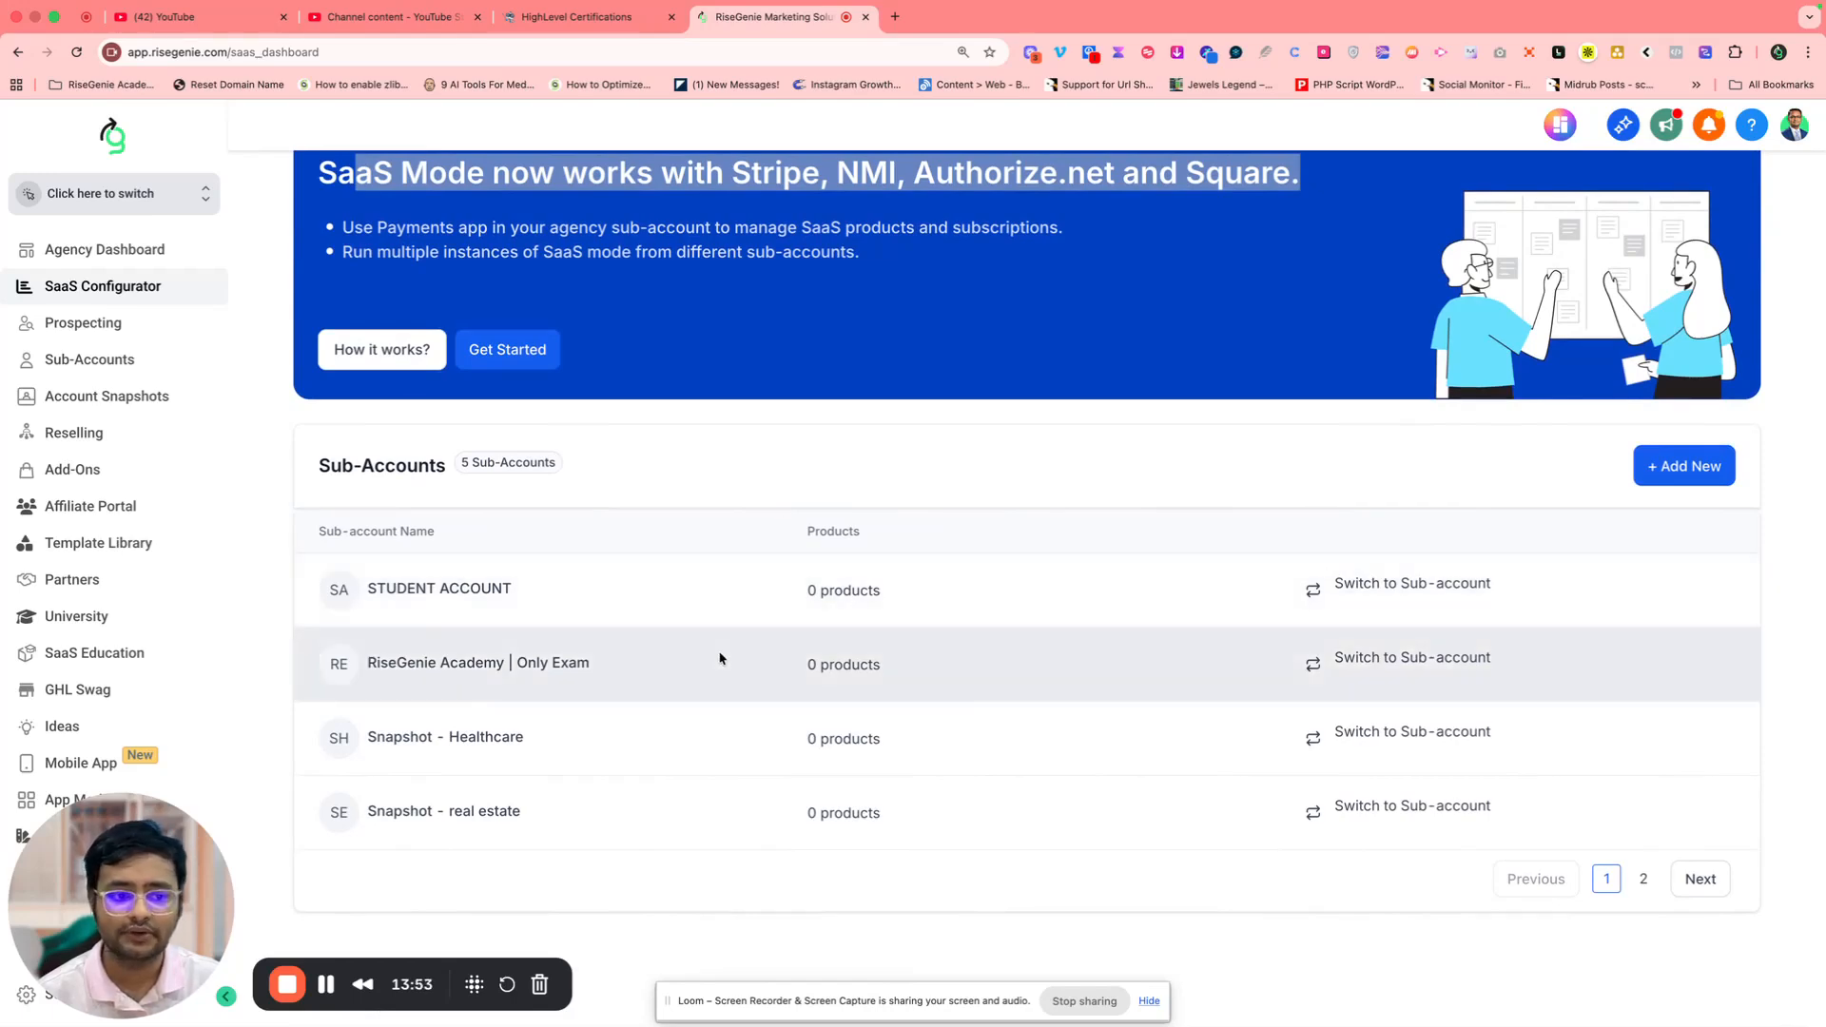
{"action": "scroll", "coordinate": [720, 658], "scroll_direction": "up", "scroll_amount": 2}
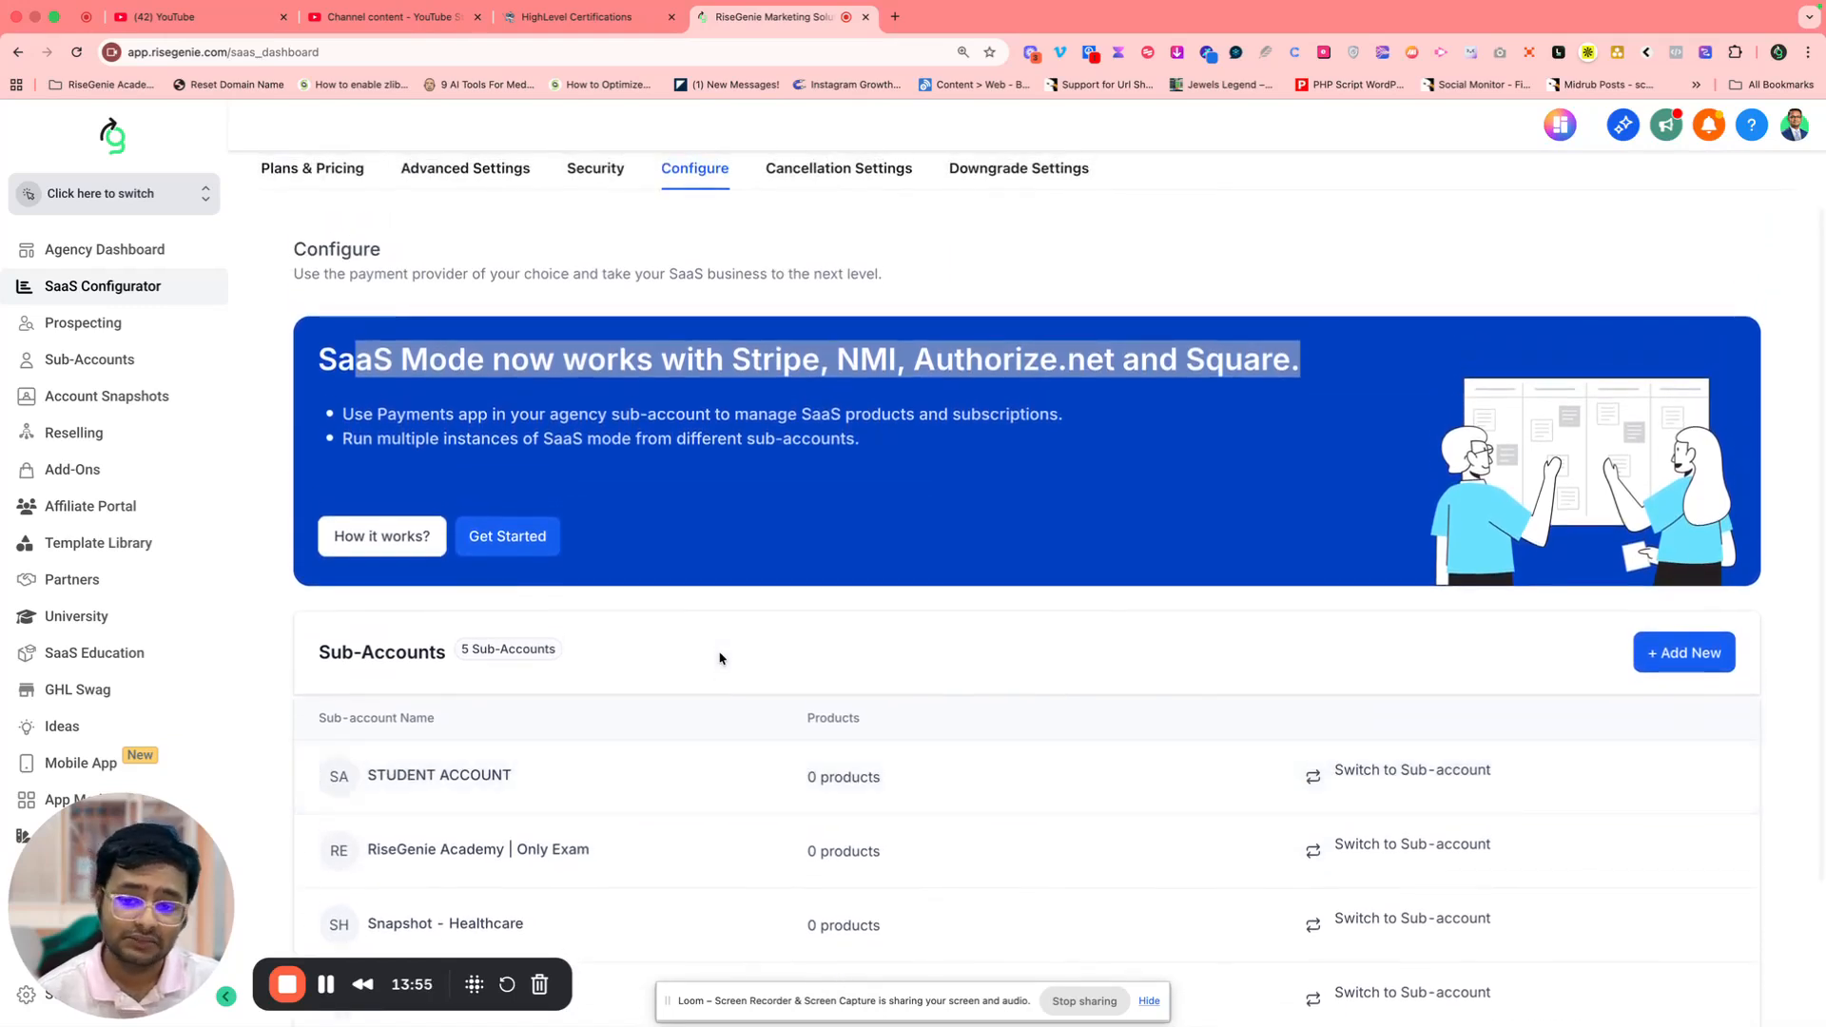
{"action": "scroll", "coordinate": [743, 419], "scroll_direction": "up", "scroll_amount": 1}
In the cancellation settings, allow clients (account admins) to cancel their subscription
{"action": "left_click", "coordinate": [868, 240]}
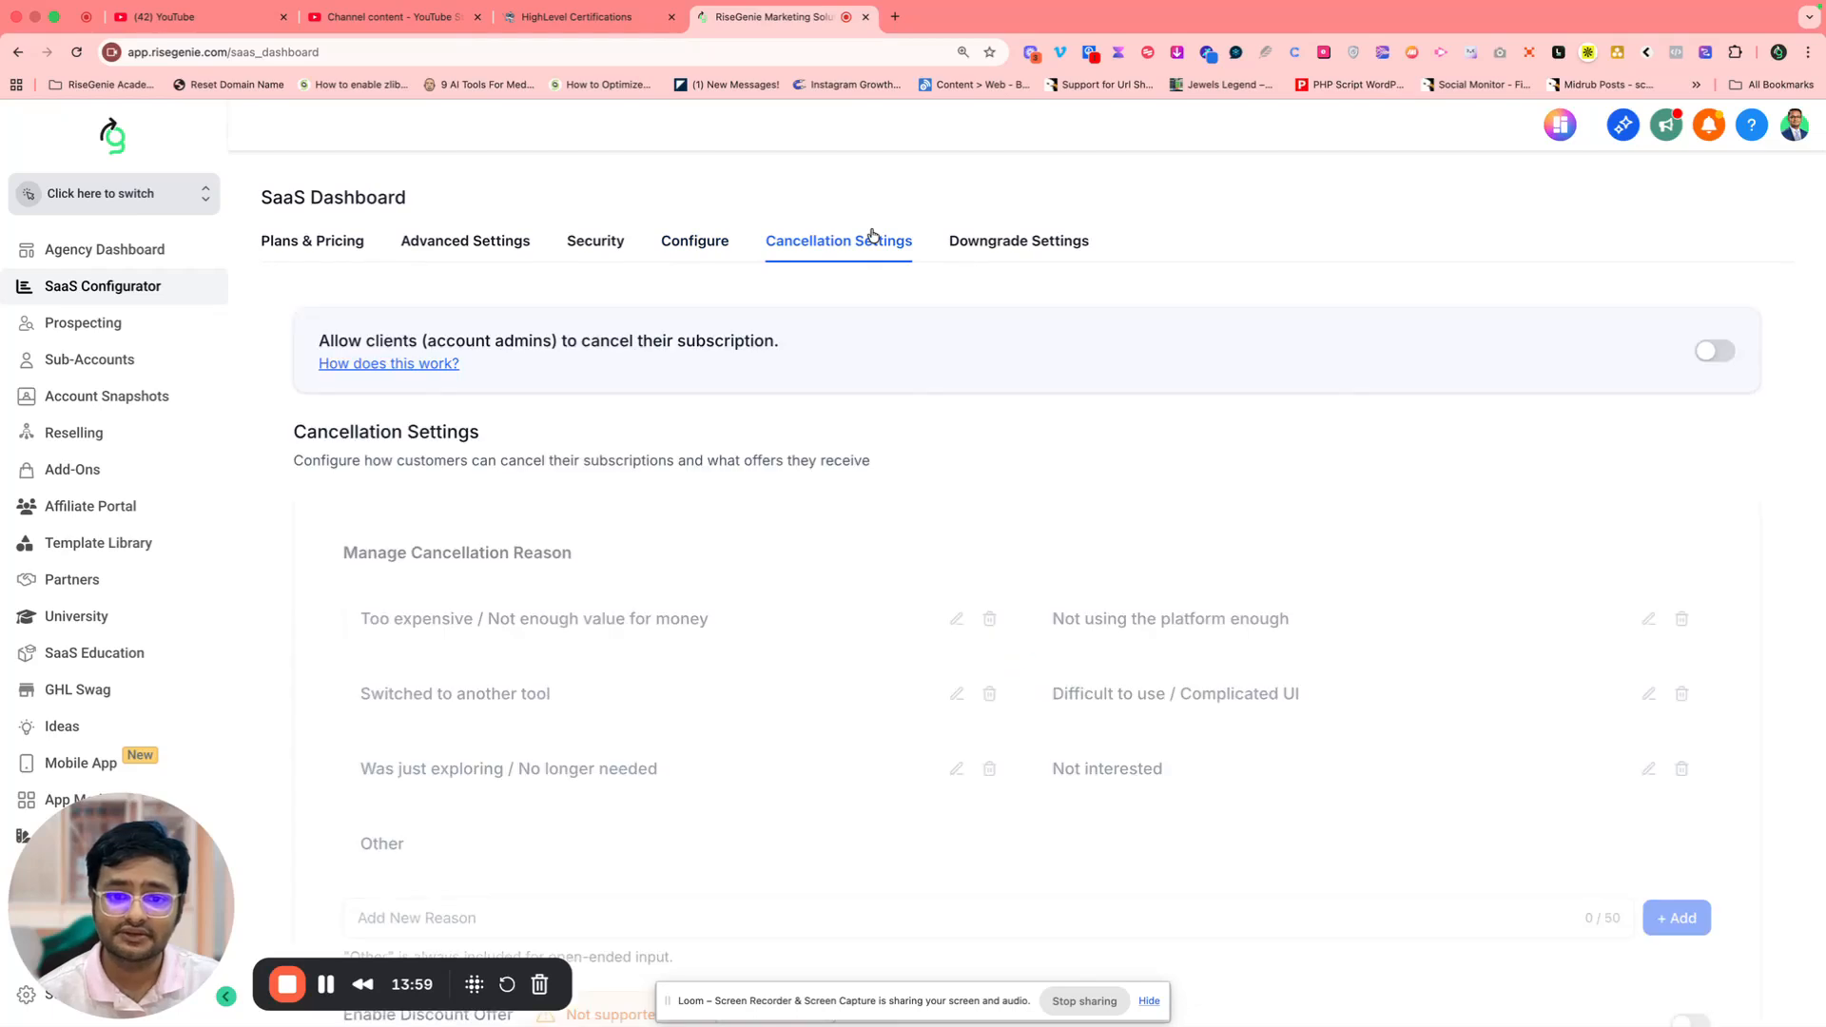
{"action": "left_click_drag", "start_coordinate": [319, 342], "coordinate": [815, 350]}
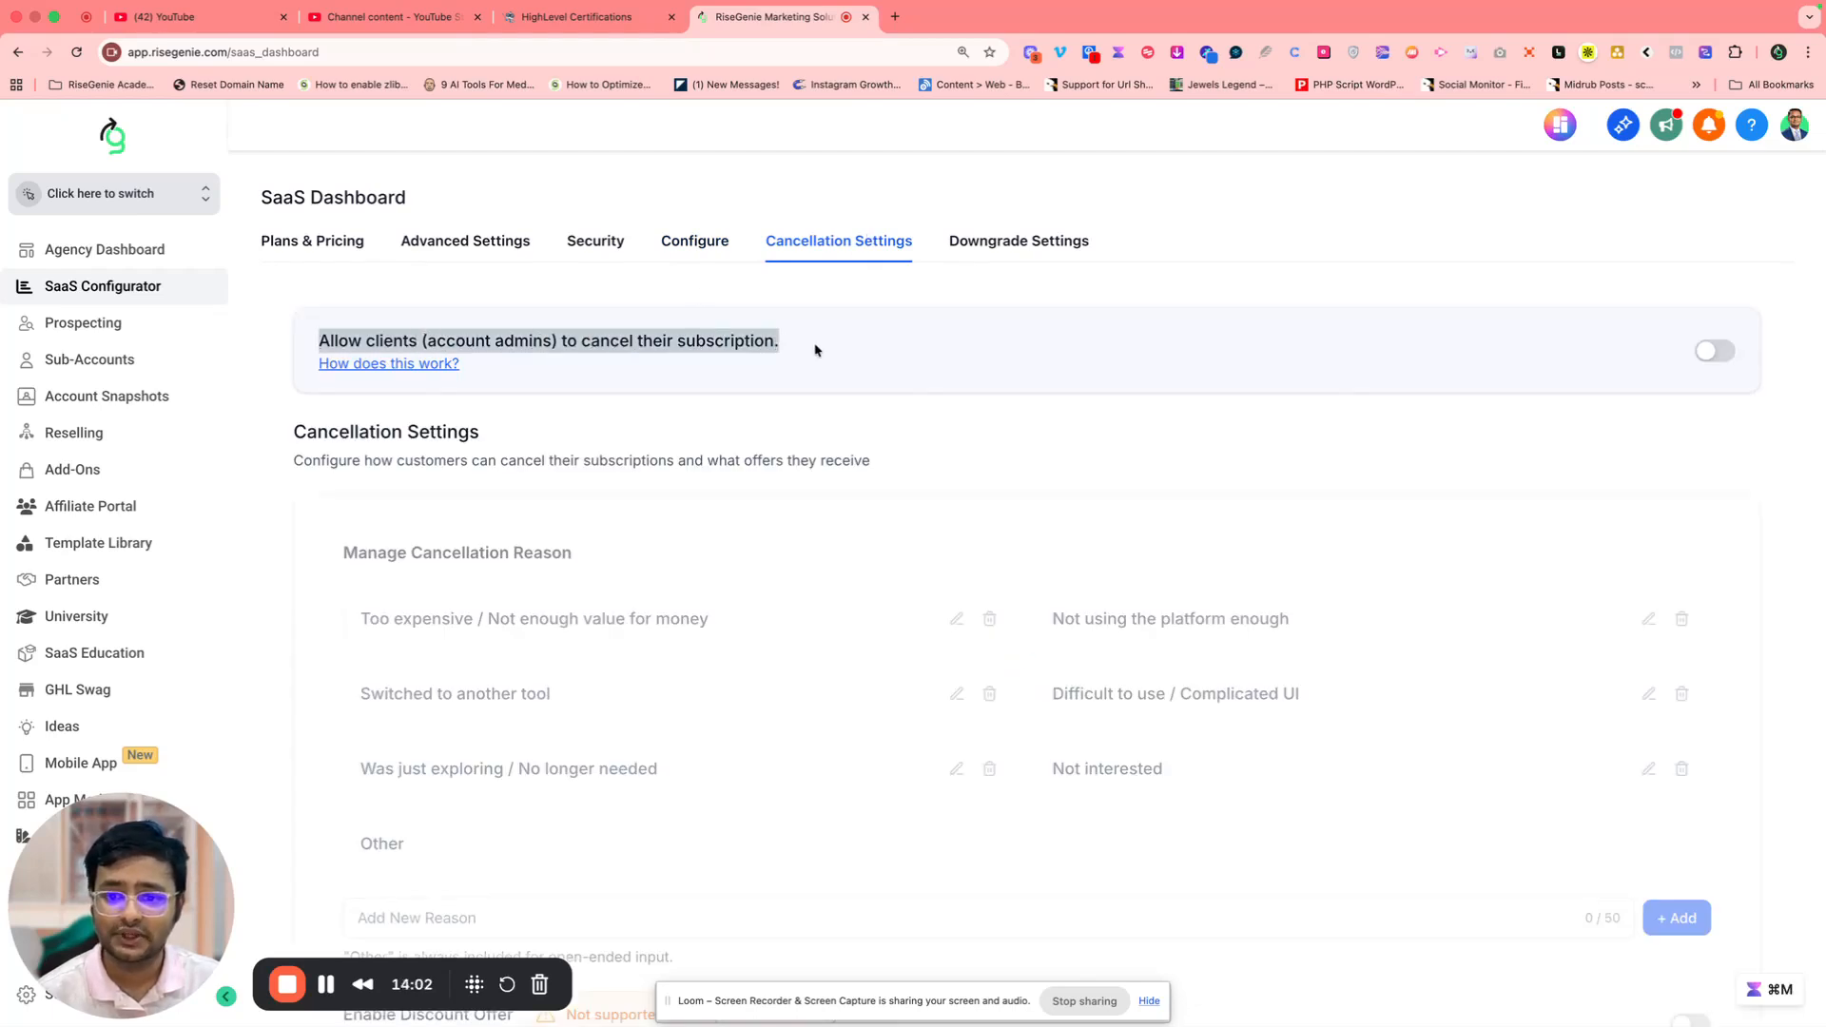
{"action": "left_click", "coordinate": [1698, 351]}
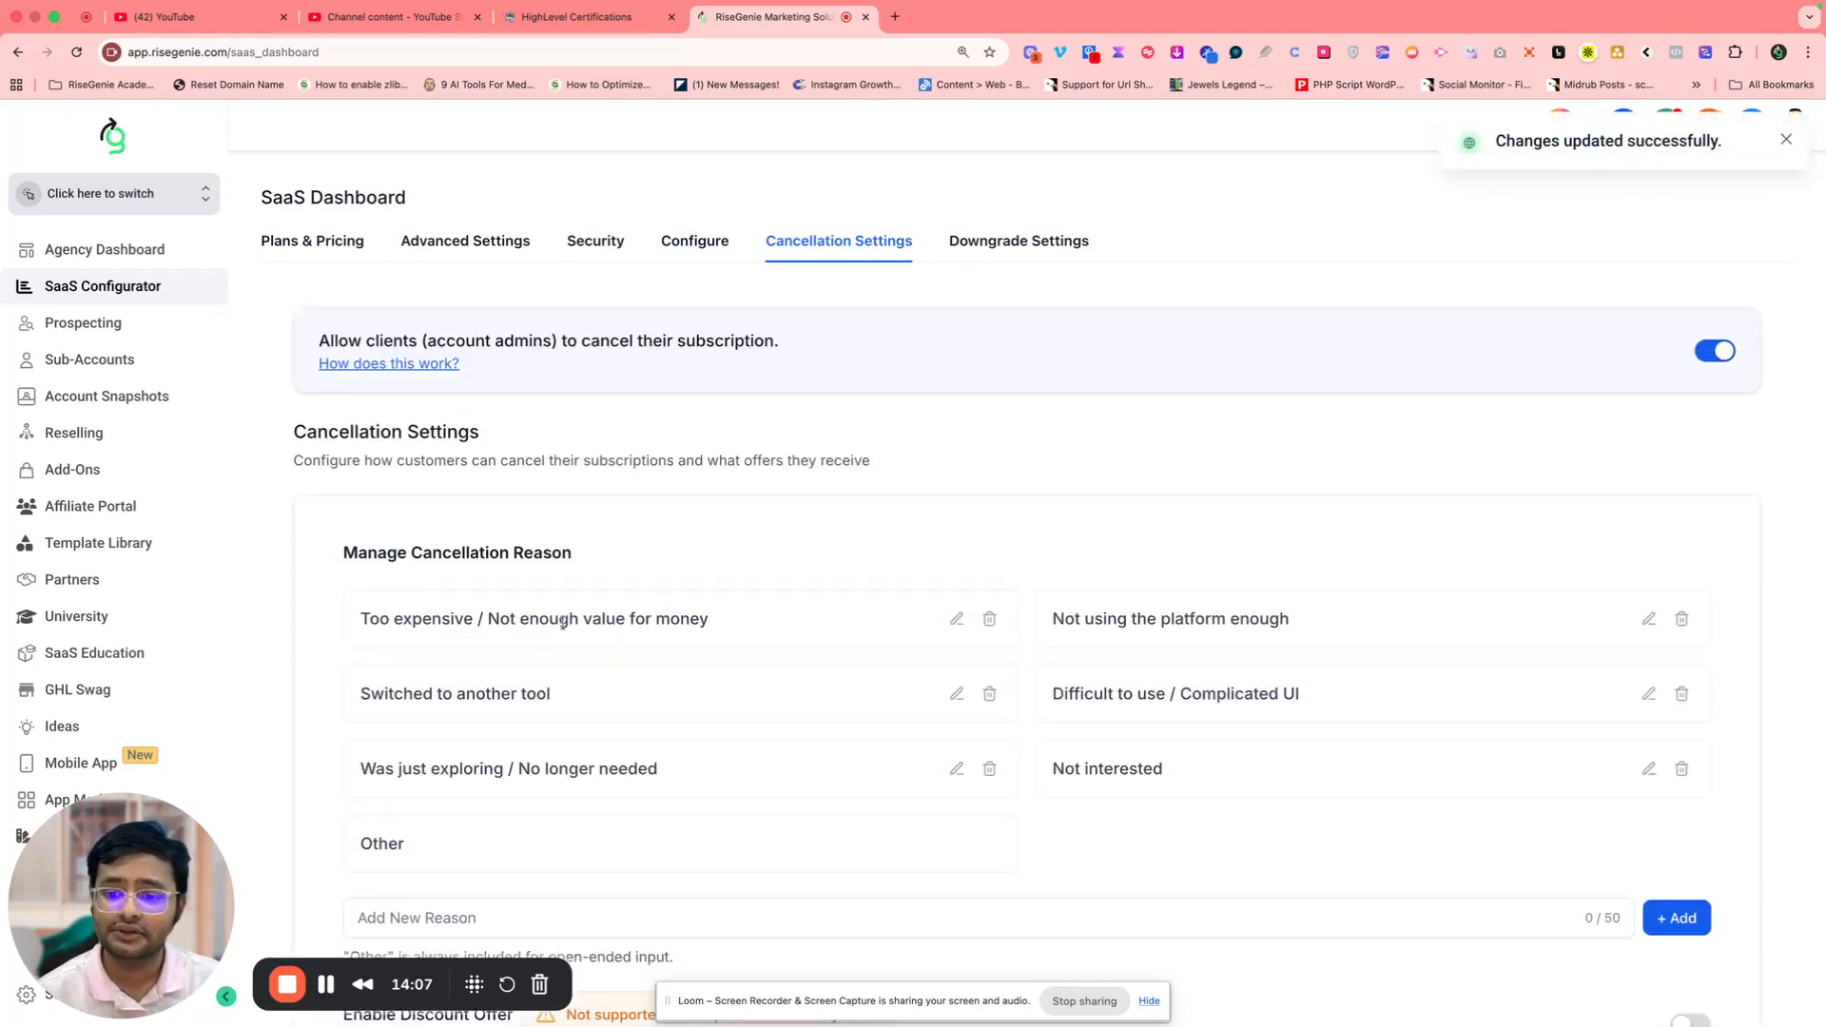
Check the cancellation reasons, the discount offer and external redirect options, and the cancellation activity logs
{"action": "scroll", "coordinate": [564, 623], "scroll_direction": "down", "scroll_amount": 4}
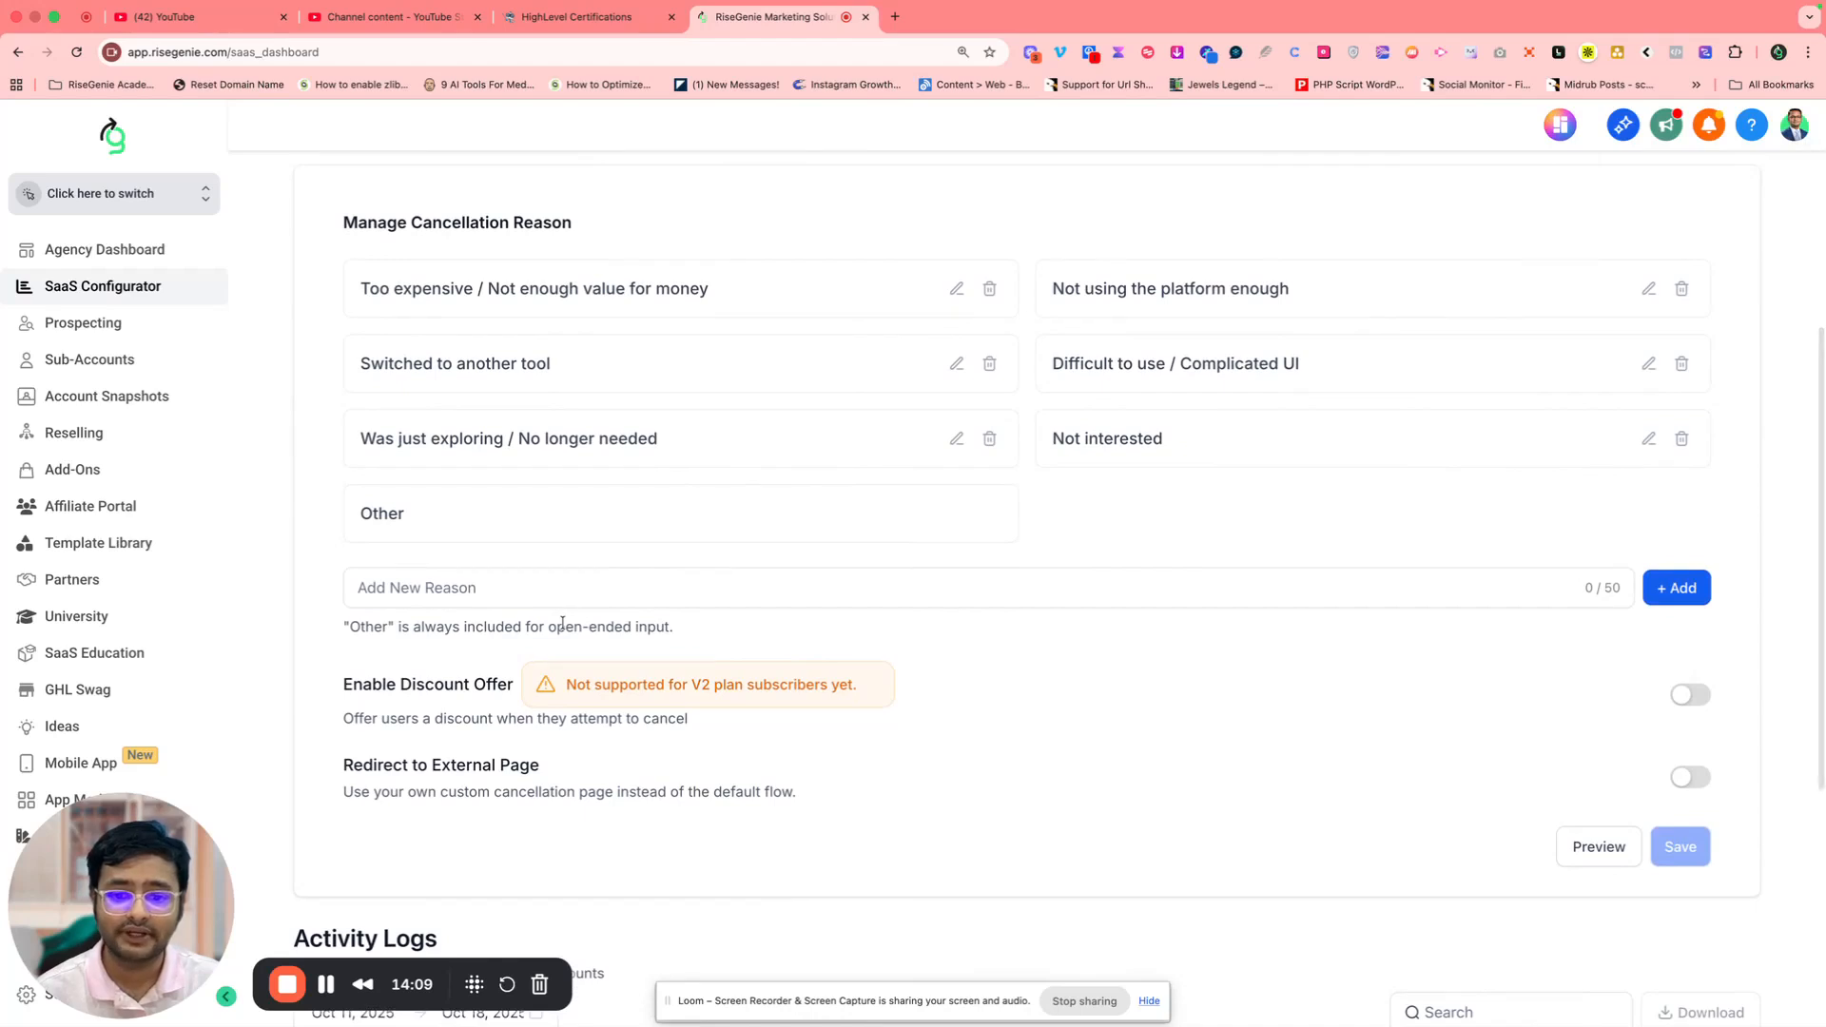
{"action": "left_click", "coordinate": [595, 592]}
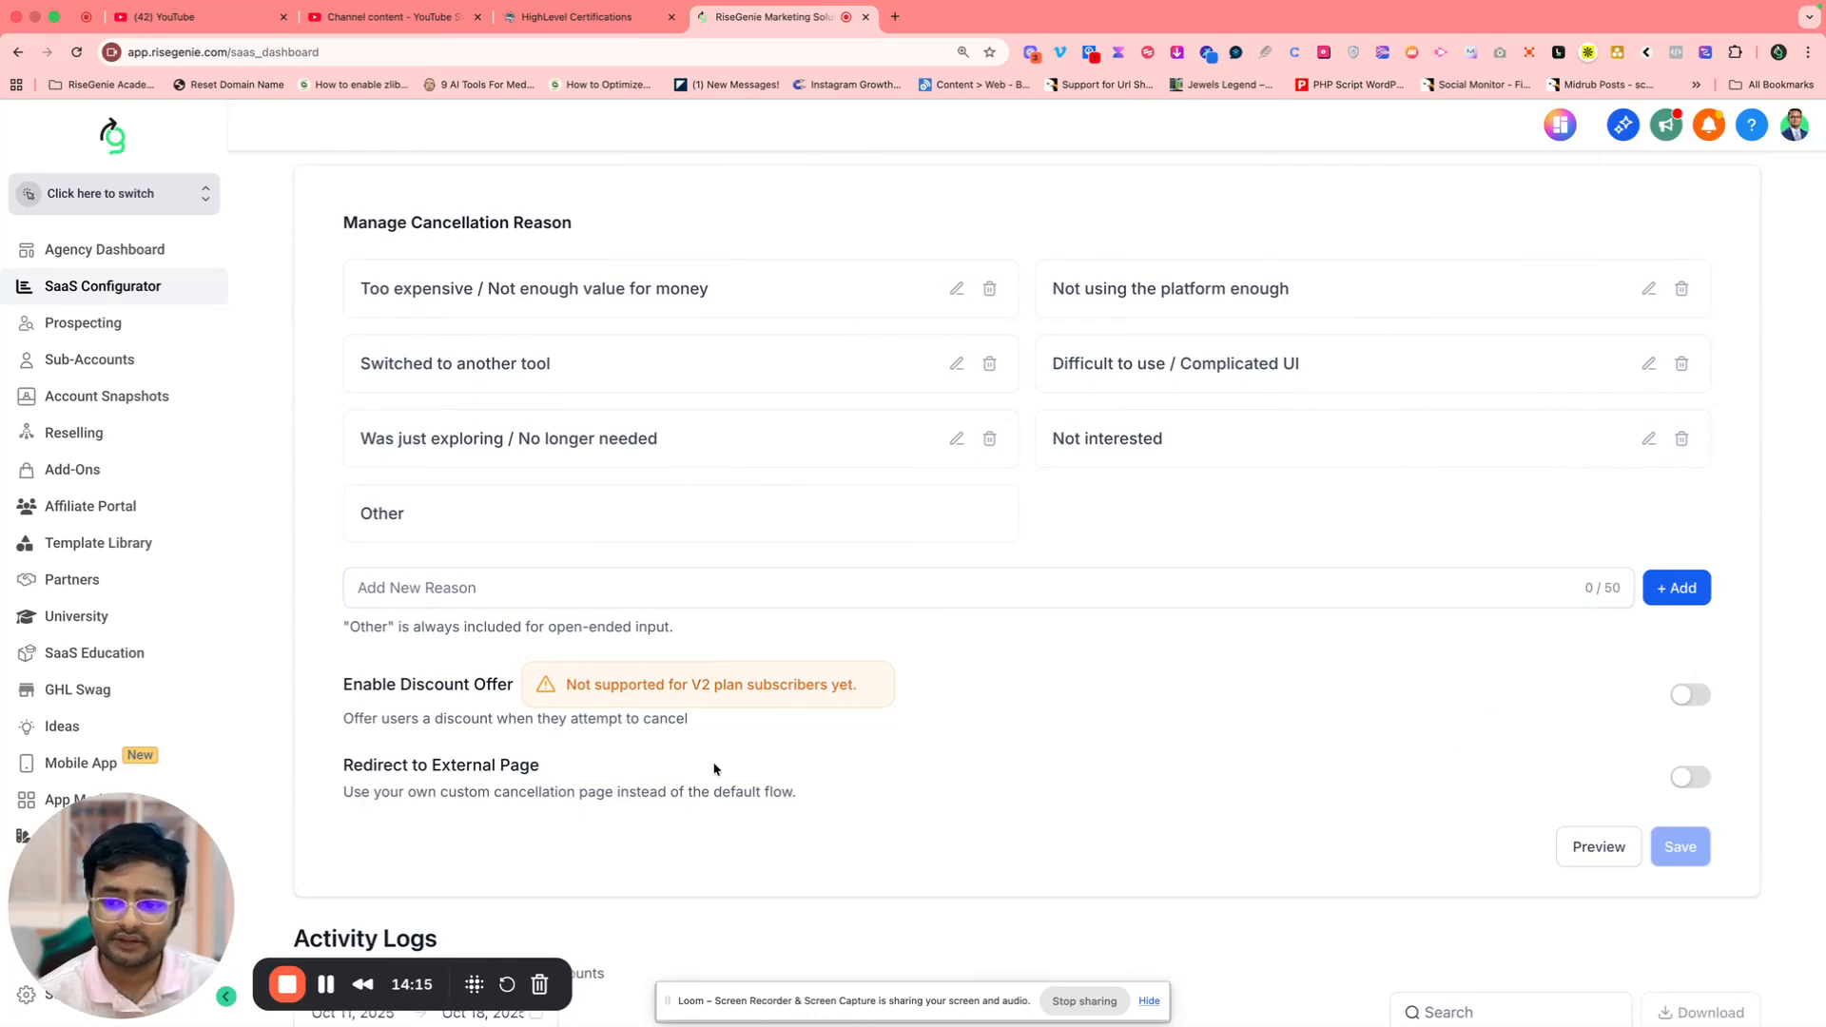
{"action": "scroll", "coordinate": [715, 768], "scroll_direction": "down", "scroll_amount": 5}
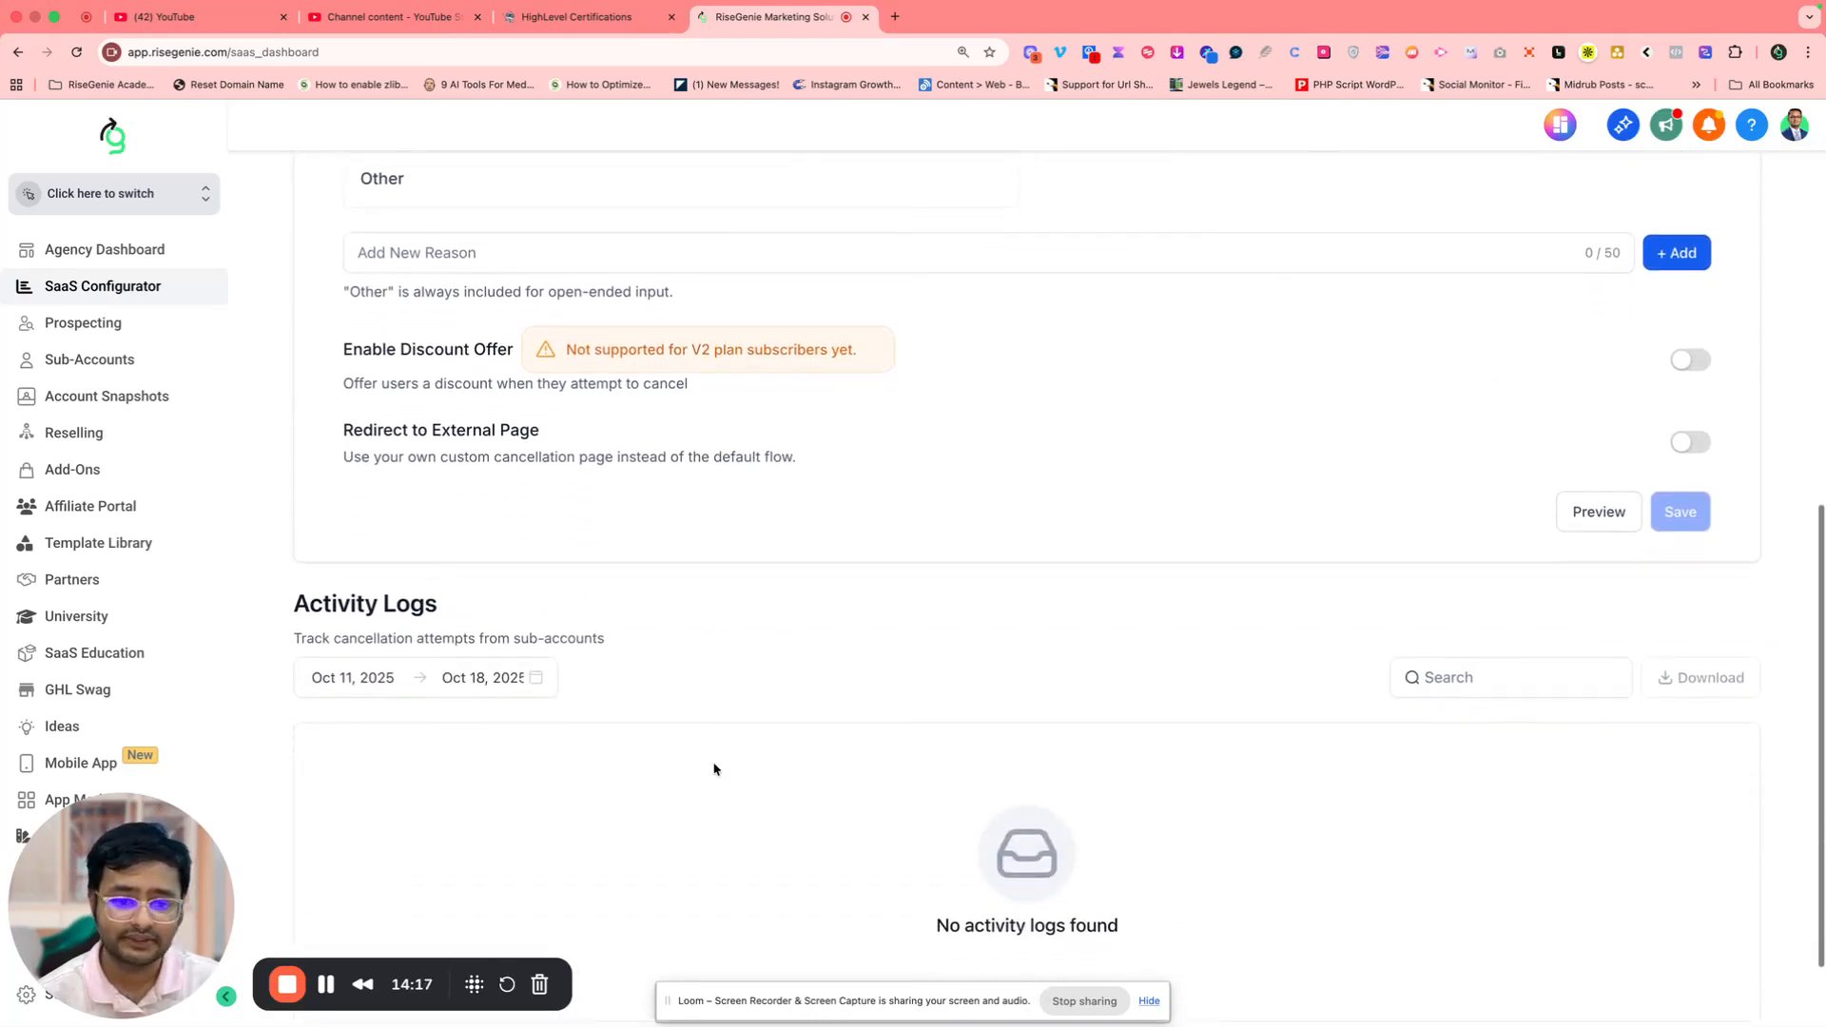
In the downgrade settings, allow clients (account admins) to downgrade their subscription
{"action": "scroll", "coordinate": [714, 769], "scroll_direction": "up", "scroll_amount": 9}
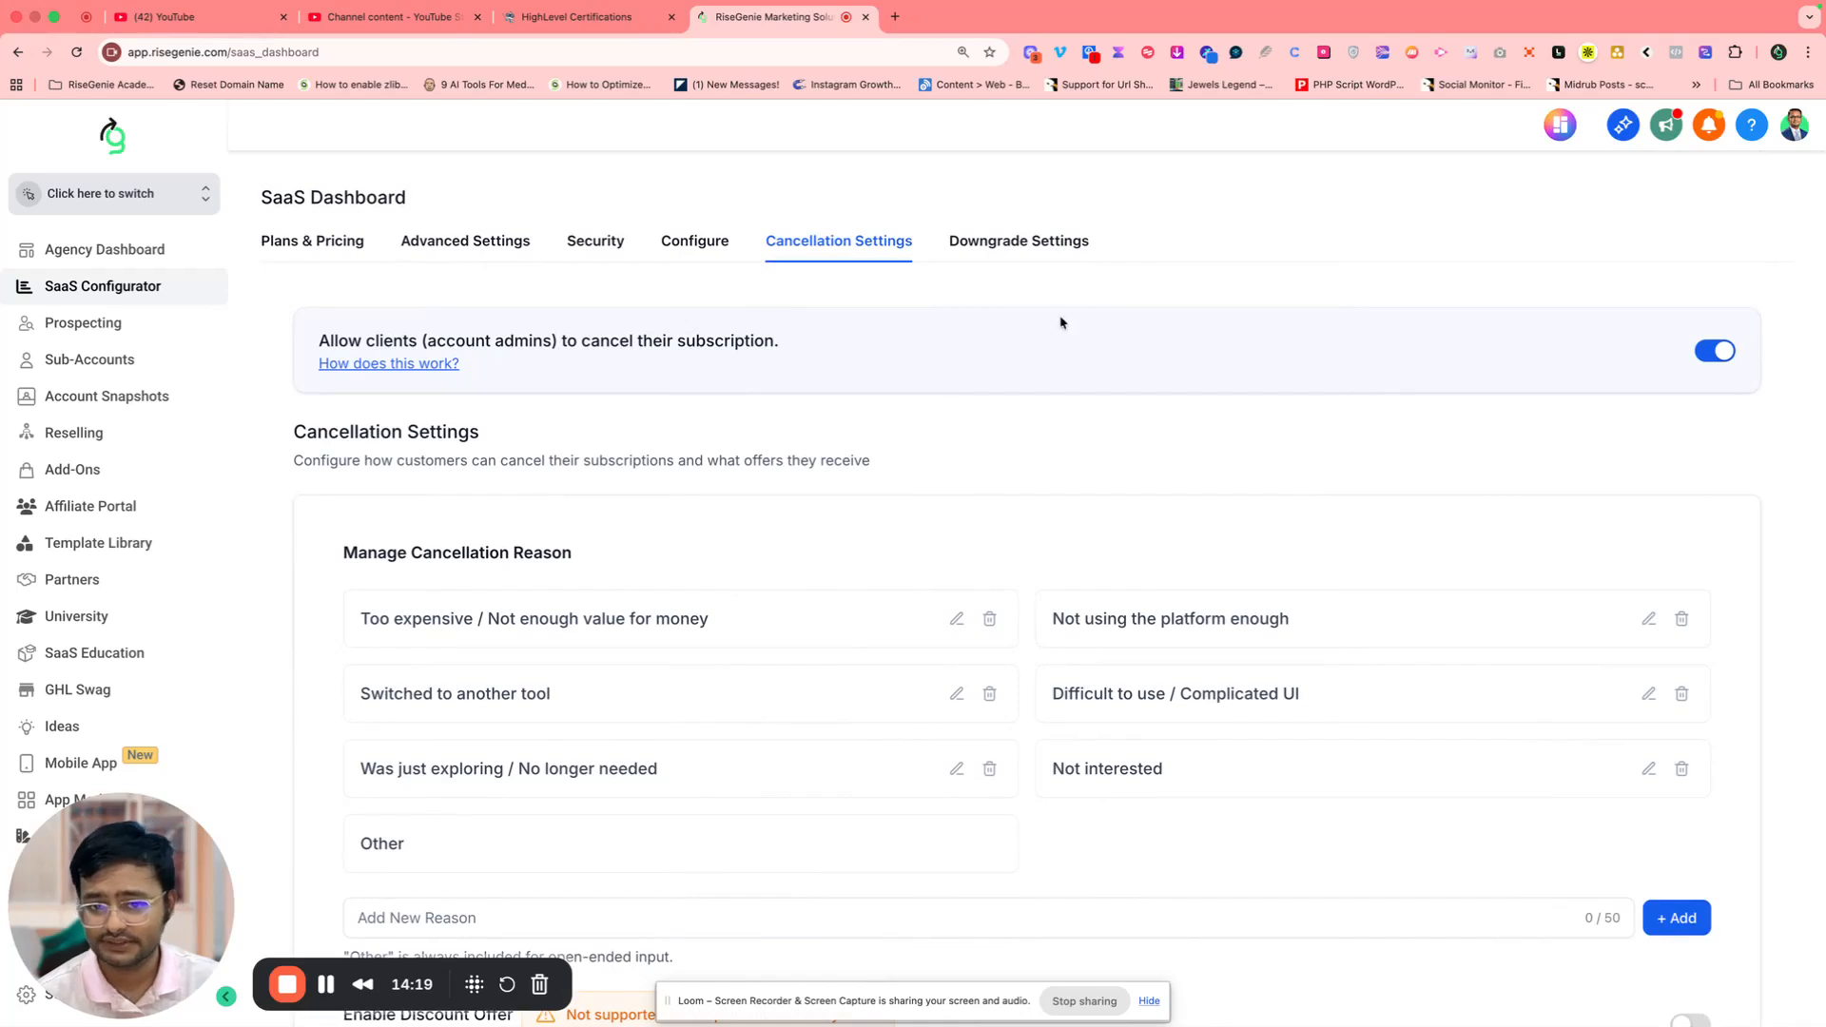
{"action": "left_click", "coordinate": [1020, 249]}
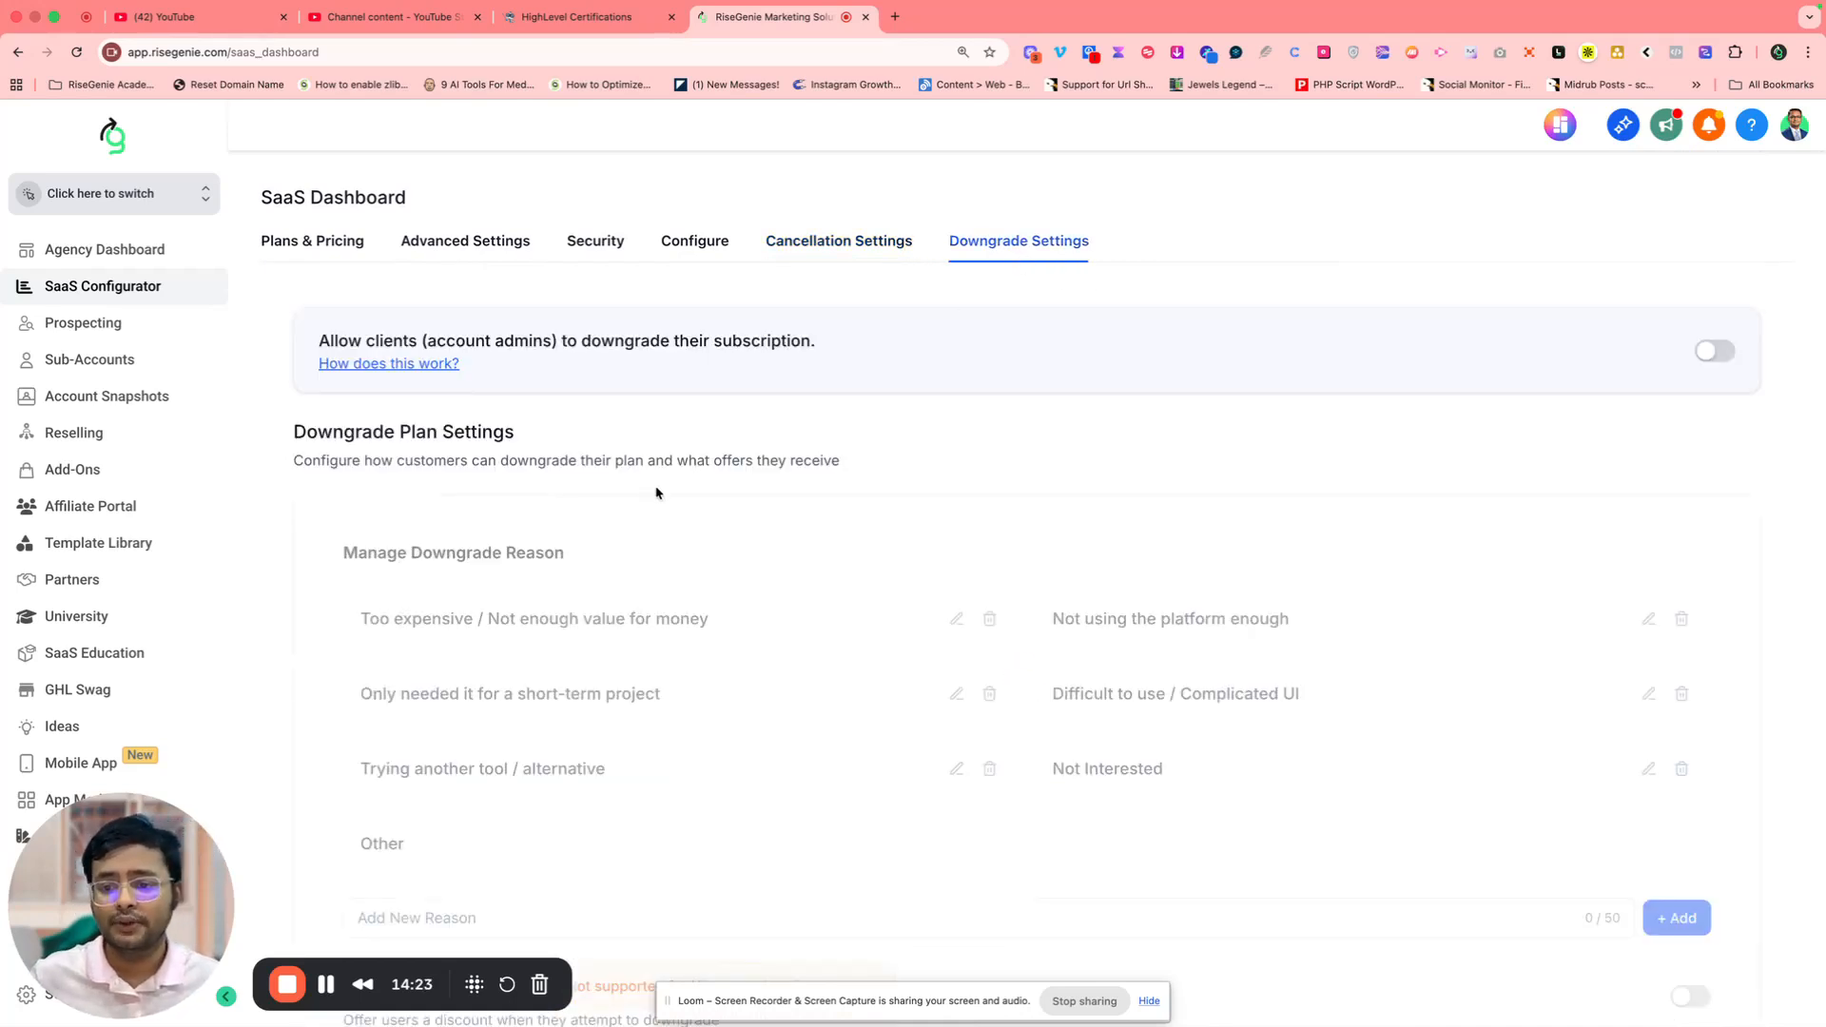
{"action": "left_click", "coordinate": [1715, 351]}
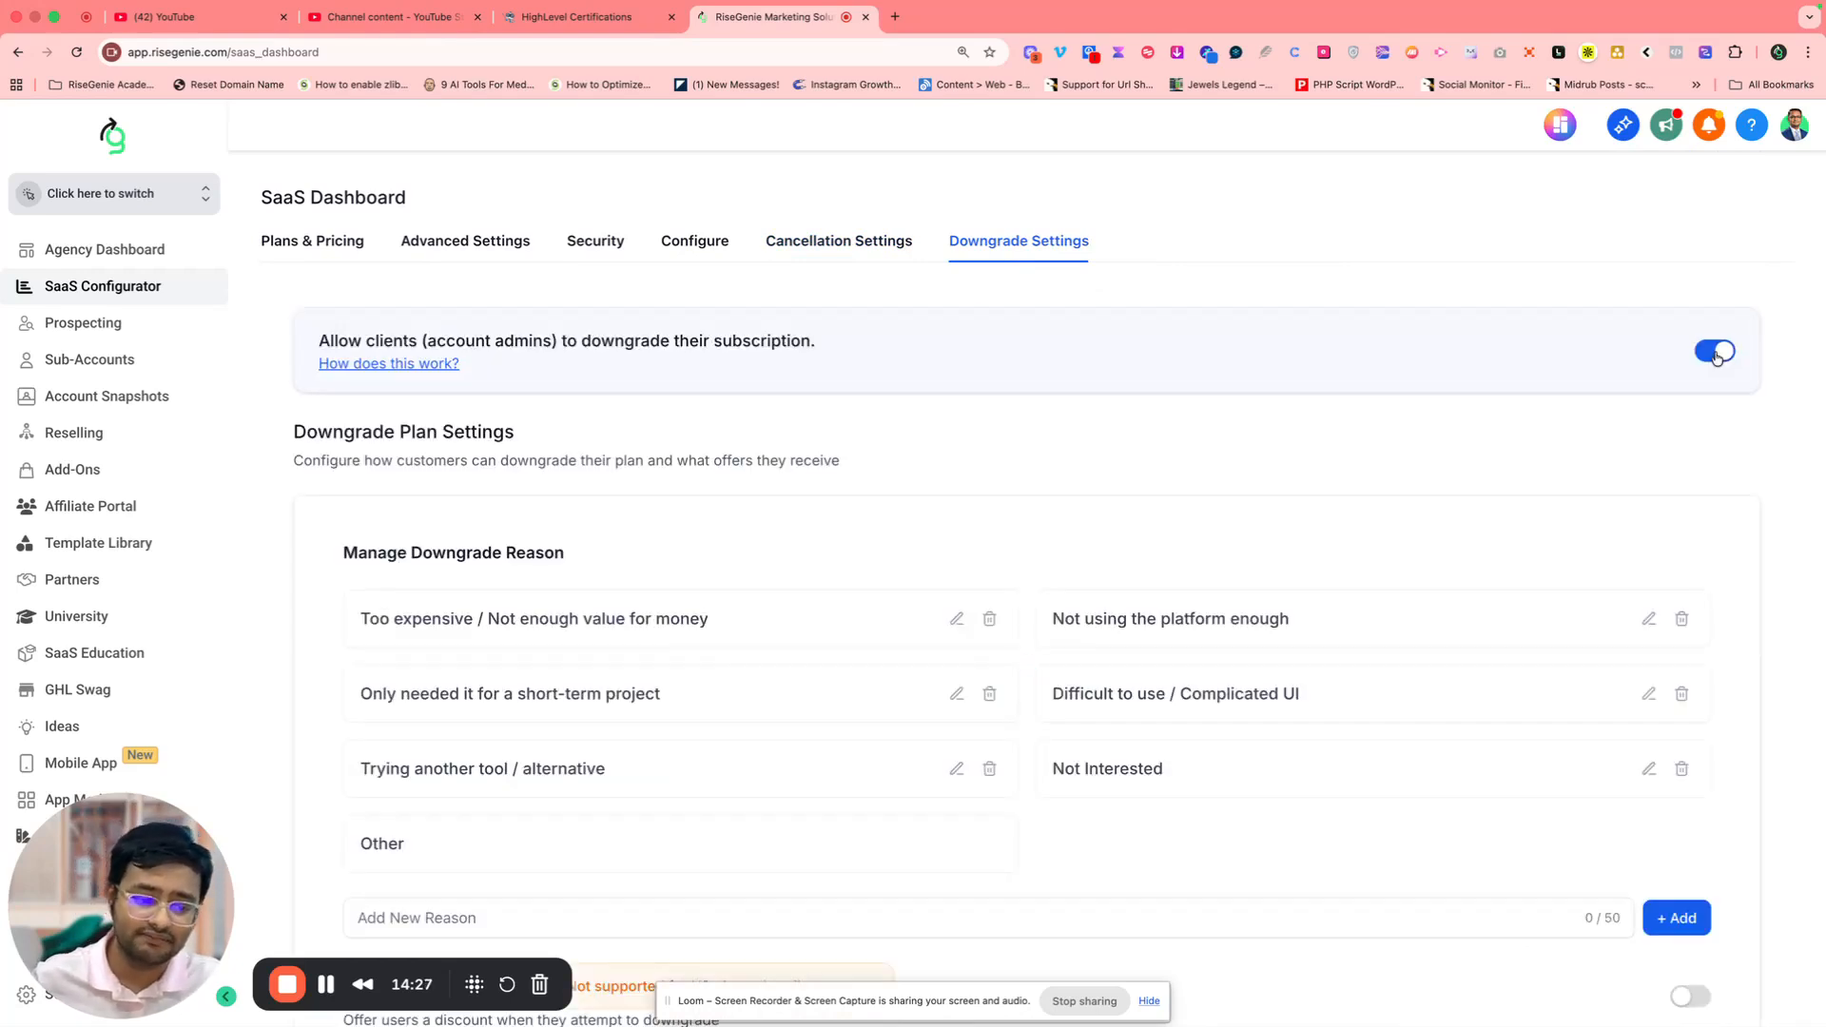
Review the downgrade reasons, the discount offer option and the activity logs of downgrade attempts from sub-accounts
{"action": "scroll", "coordinate": [666, 682], "scroll_direction": "down", "scroll_amount": 5}
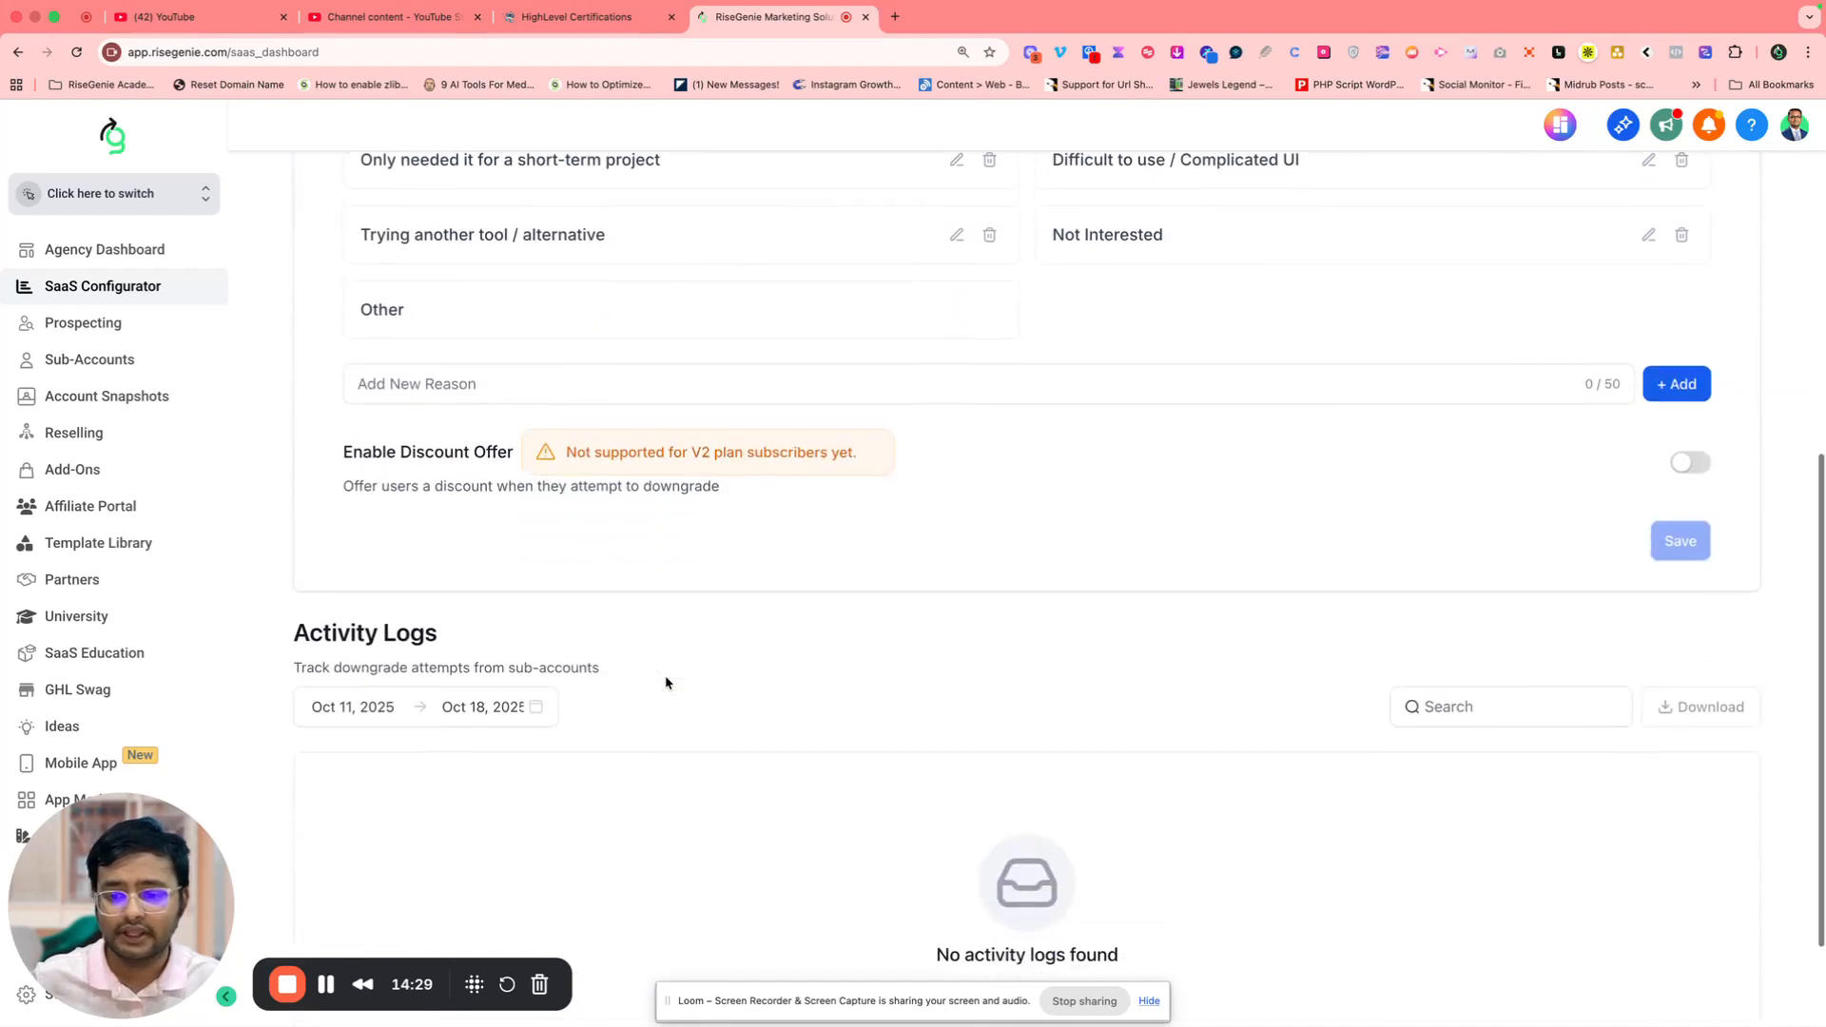
{"action": "scroll", "coordinate": [666, 682], "scroll_direction": "up", "scroll_amount": 2}
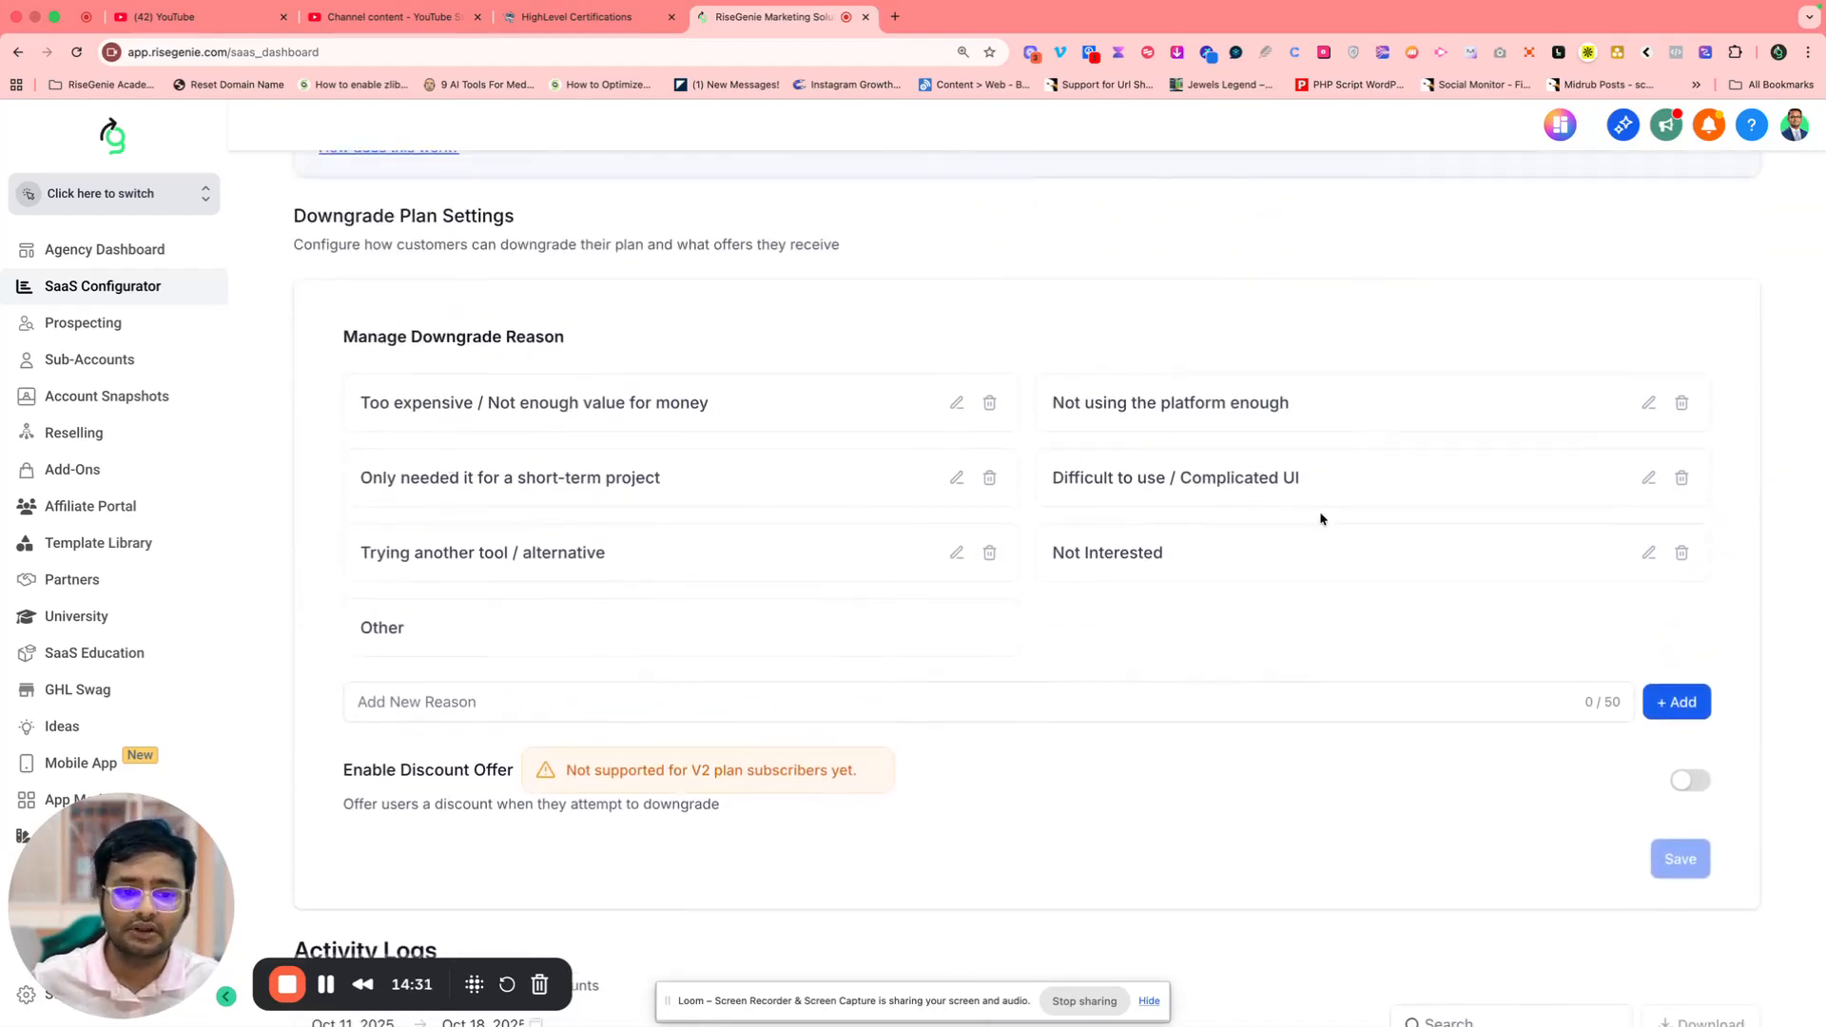
{"action": "scroll", "coordinate": [1203, 609], "scroll_direction": "down", "scroll_amount": 5}
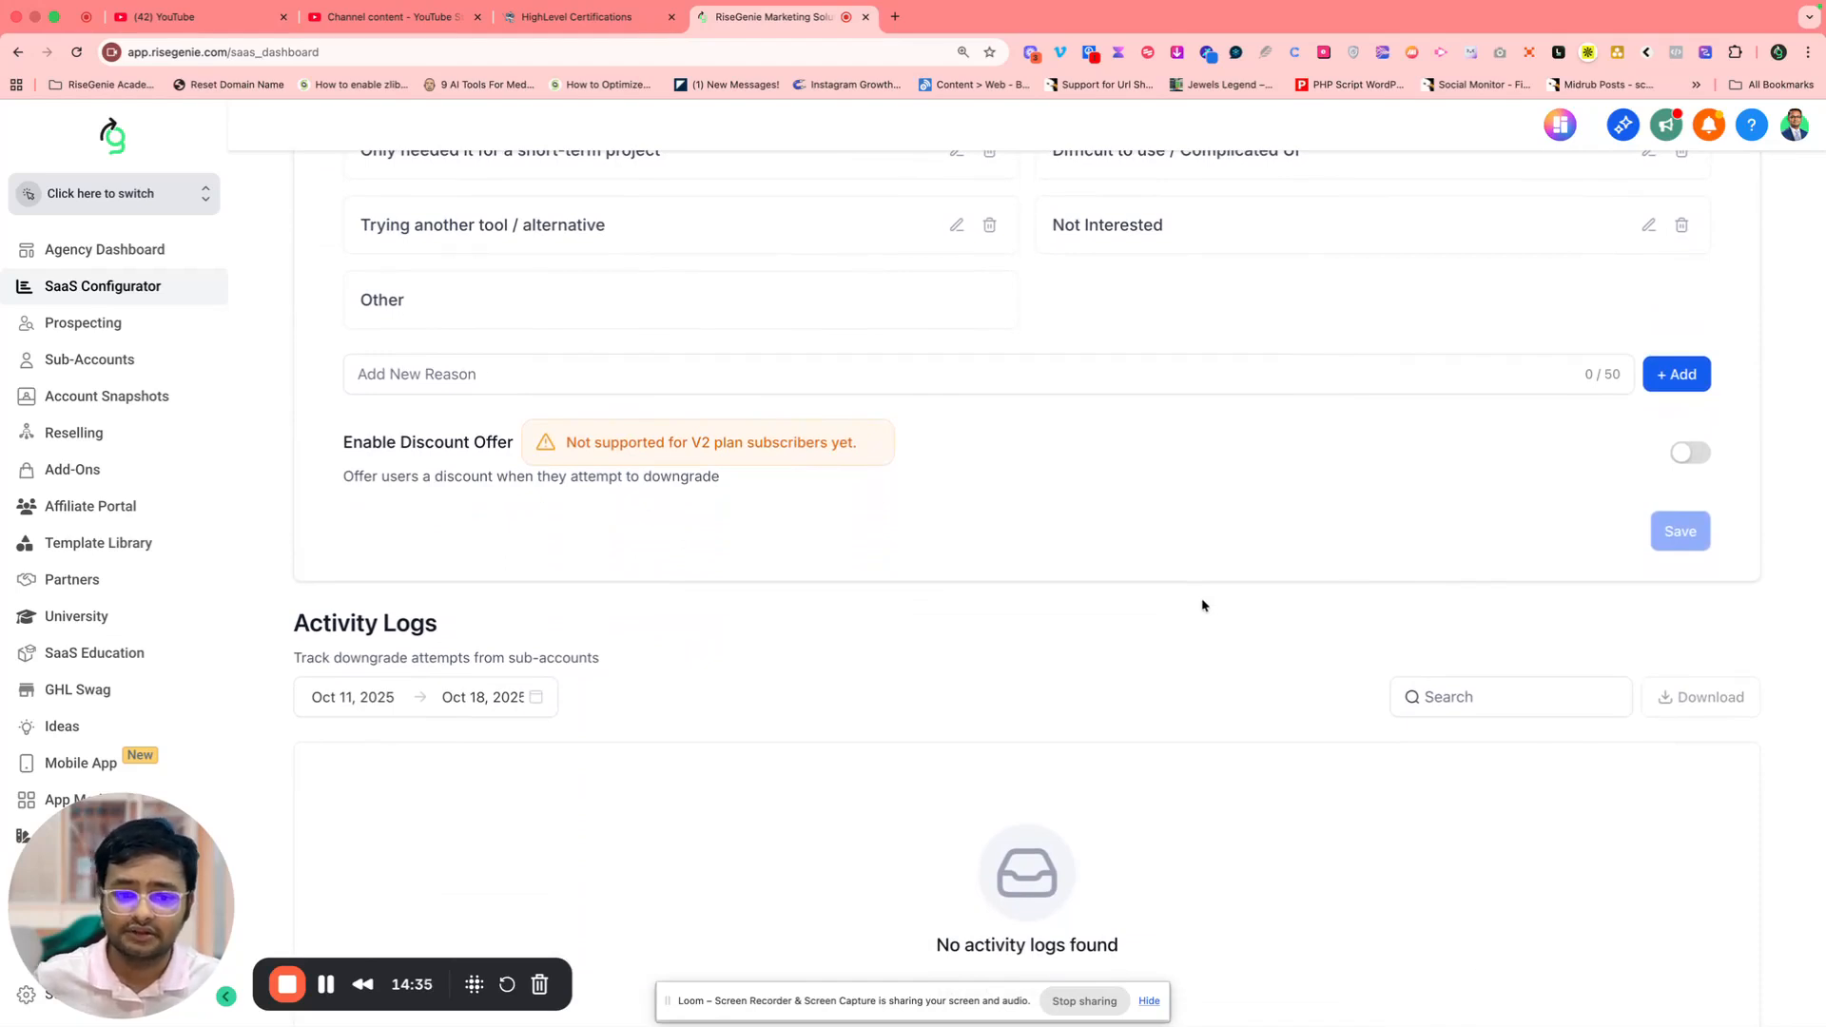
{"action": "scroll", "coordinate": [1203, 601], "scroll_direction": "down", "scroll_amount": 2}
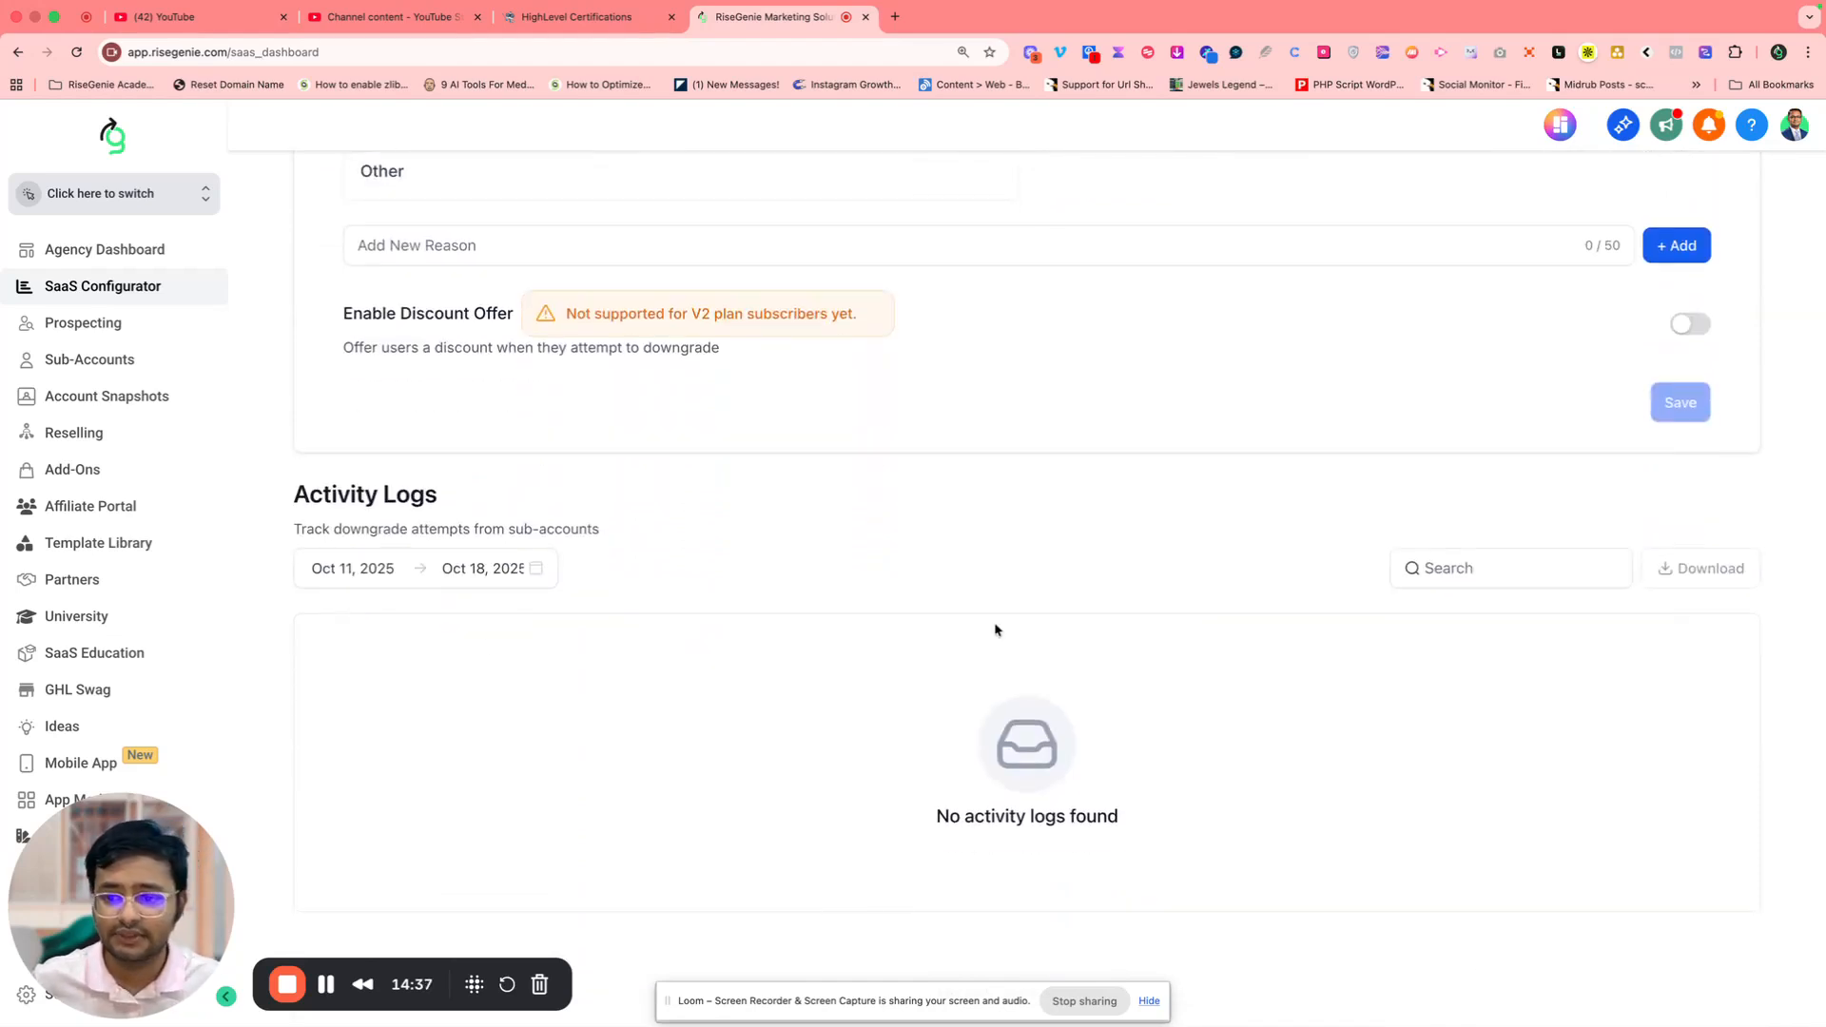
{"action": "scroll", "coordinate": [859, 682], "scroll_direction": "up", "scroll_amount": 8}
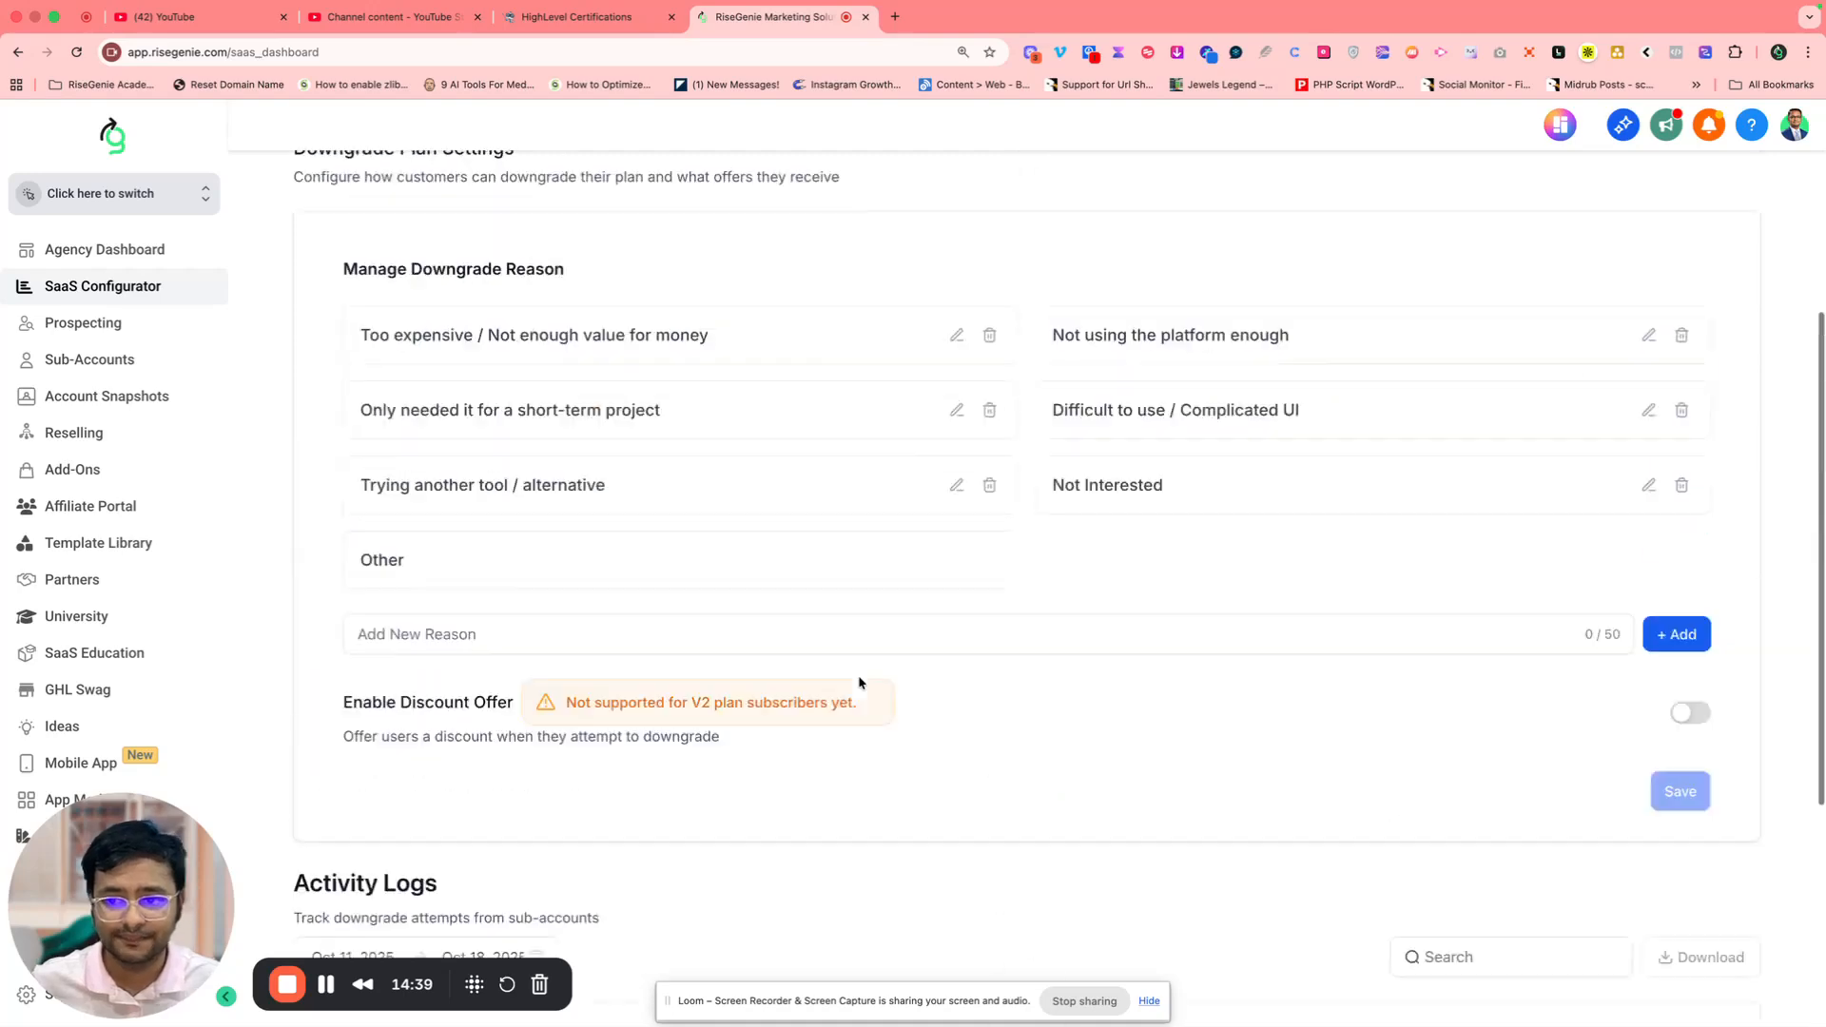